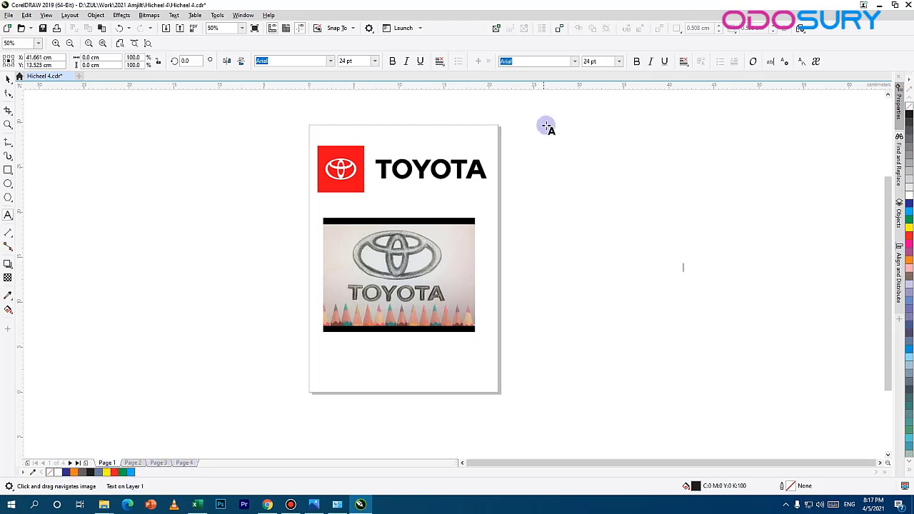
Step: Review the artwork on pages 1 to 4 of the document and return to page 1
{"action": "scroll", "coordinate": [457, 188], "scroll_direction": "up", "scroll_amount": 2}
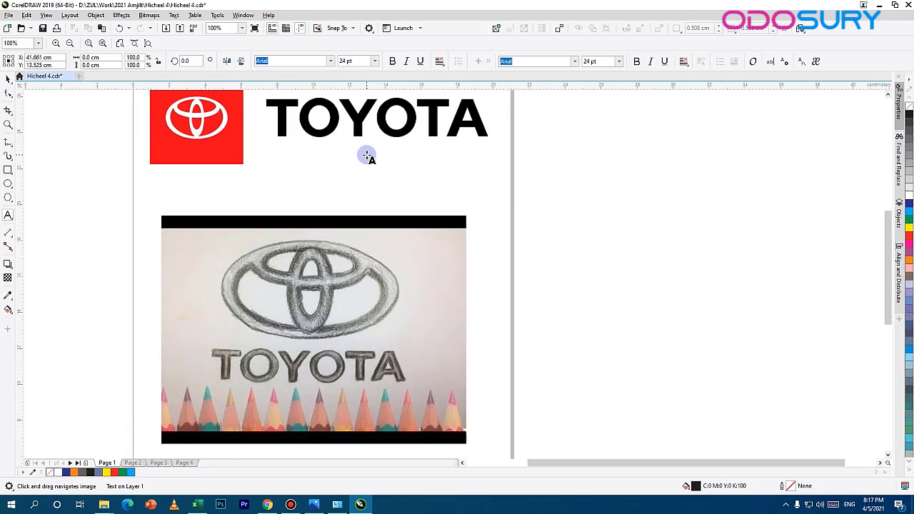
{"action": "left_click_drag", "start_coordinate": [275, 170], "coordinate": [283, 185]}
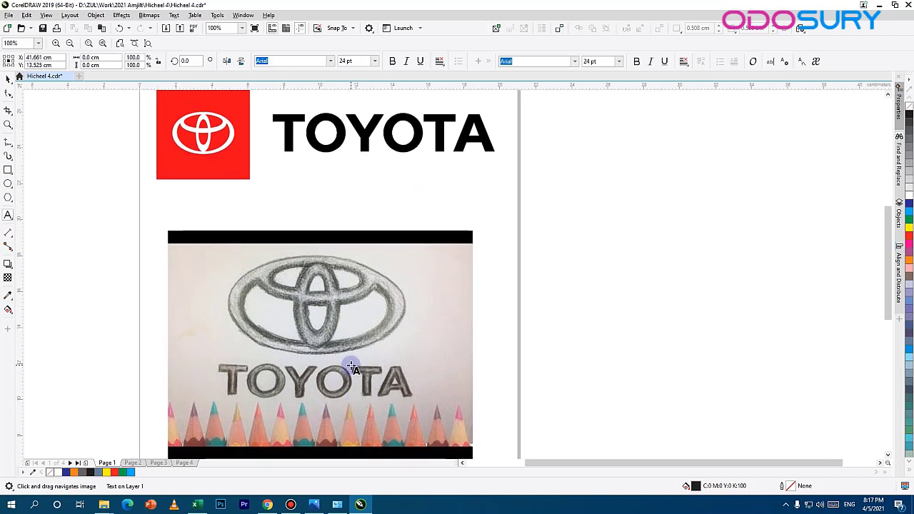
{"action": "left_click", "coordinate": [132, 463]}
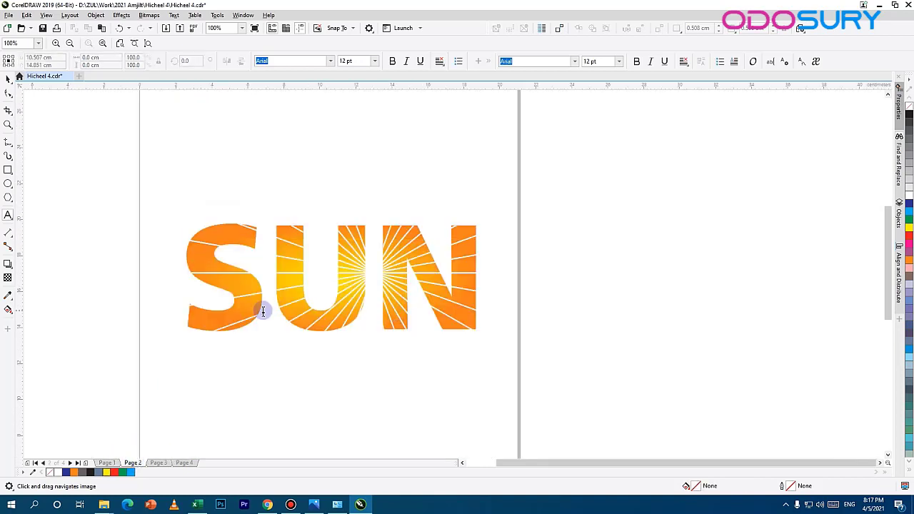
{"action": "left_click", "coordinate": [158, 463]}
{"action": "scroll", "coordinate": [229, 327], "scroll_direction": "up", "scroll_amount": 2}
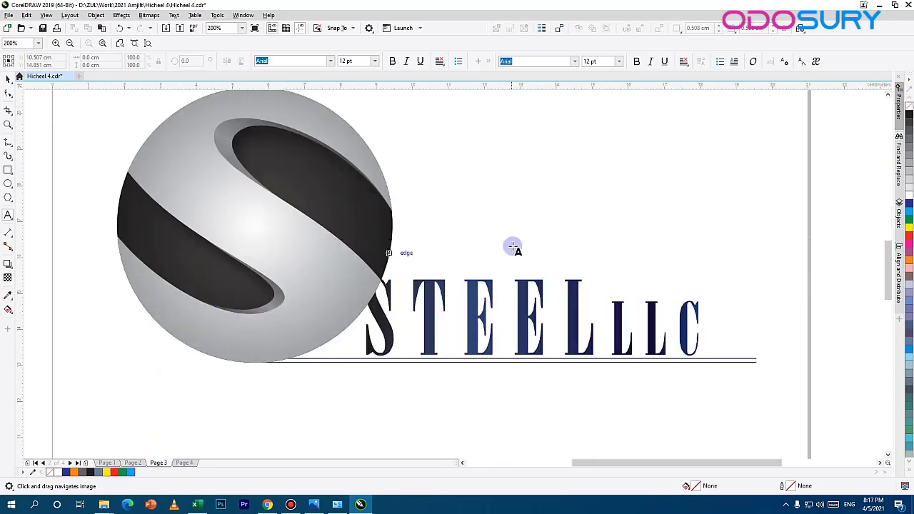
{"action": "left_click_drag", "start_coordinate": [514, 247], "coordinate": [438, 322]}
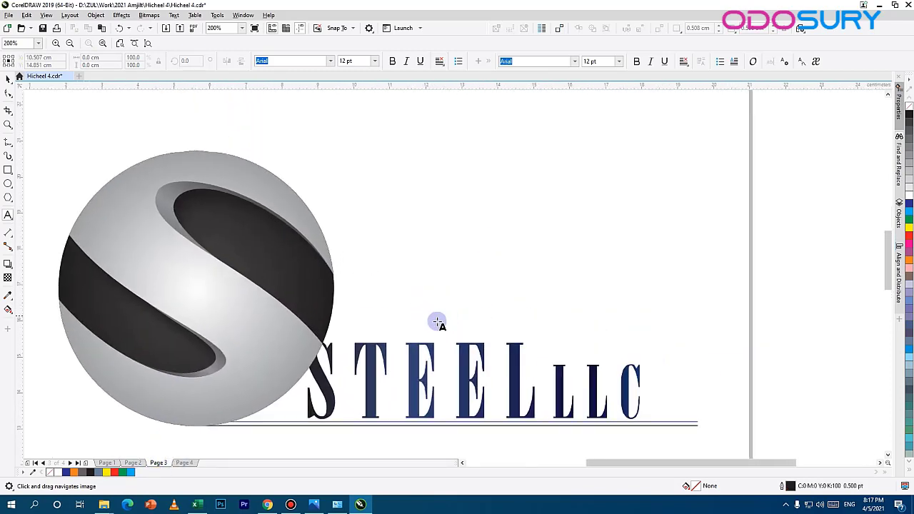
{"action": "left_click", "coordinate": [184, 462]}
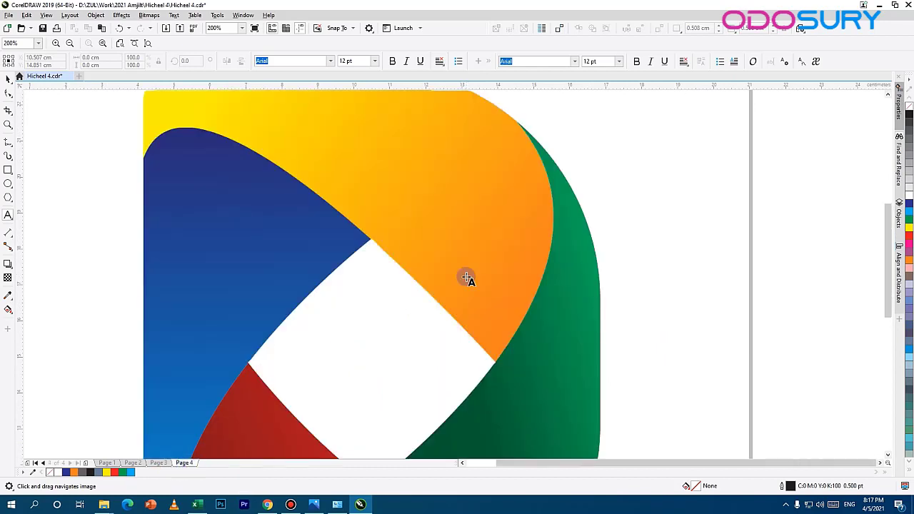
{"action": "scroll", "coordinate": [445, 306], "scroll_direction": "down", "scroll_amount": 4}
{"action": "scroll", "coordinate": [477, 309], "scroll_direction": "up", "scroll_amount": 2}
{"action": "left_click_drag", "start_coordinate": [474, 307], "coordinate": [446, 315]}
{"action": "key", "text": "space"}
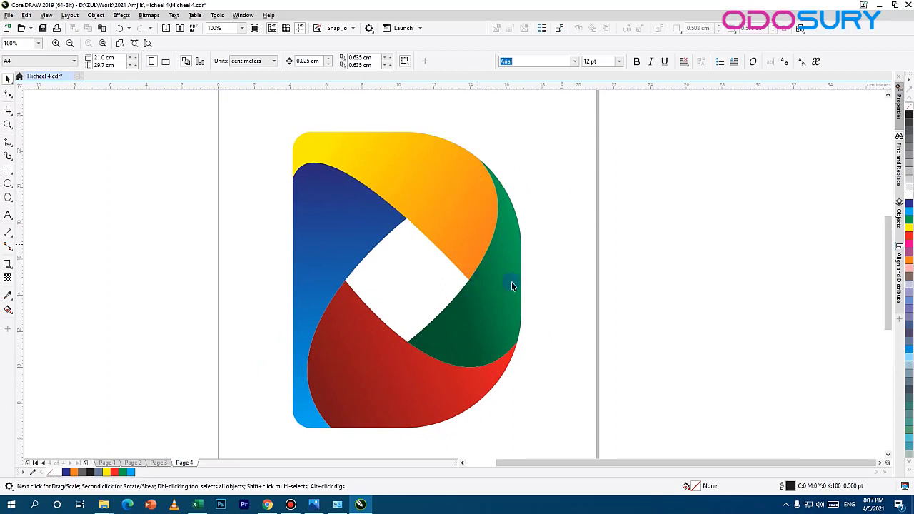
{"action": "left_click", "coordinate": [113, 466]}
{"action": "scroll", "coordinate": [360, 257], "scroll_direction": "down", "scroll_amount": 2}
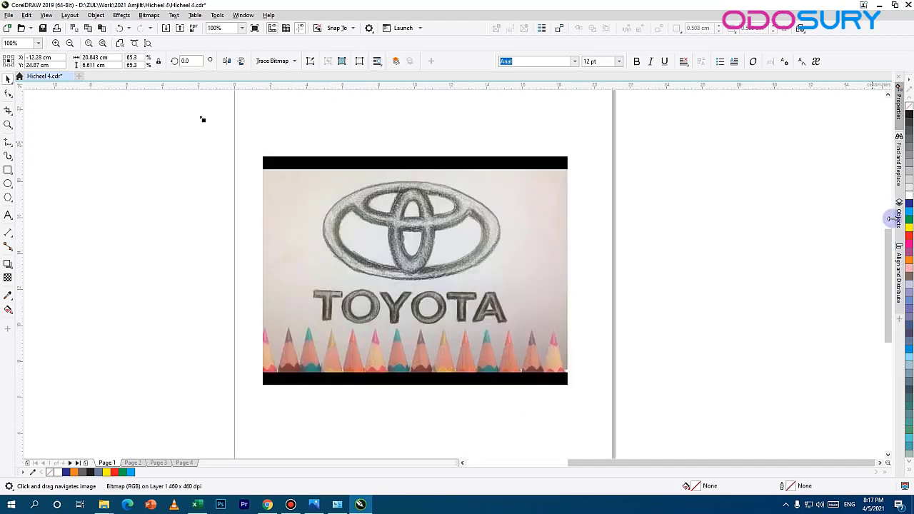
Step: Move the finished Toyota reference logo off the page and lock the pencil sketch bitmap in place
{"action": "left_click", "coordinate": [900, 218]}
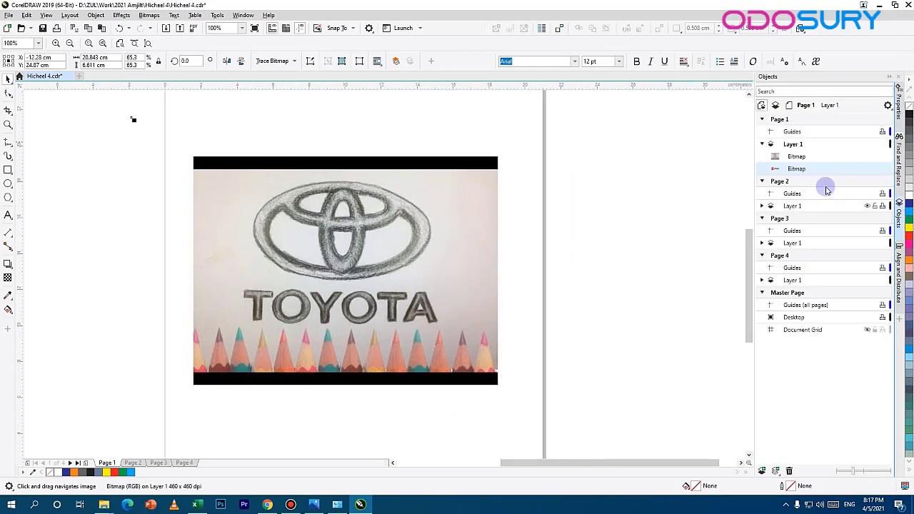
{"action": "left_click", "coordinate": [797, 156]}
{"action": "left_click", "coordinate": [794, 169]}
{"action": "left_click", "coordinate": [796, 162]}
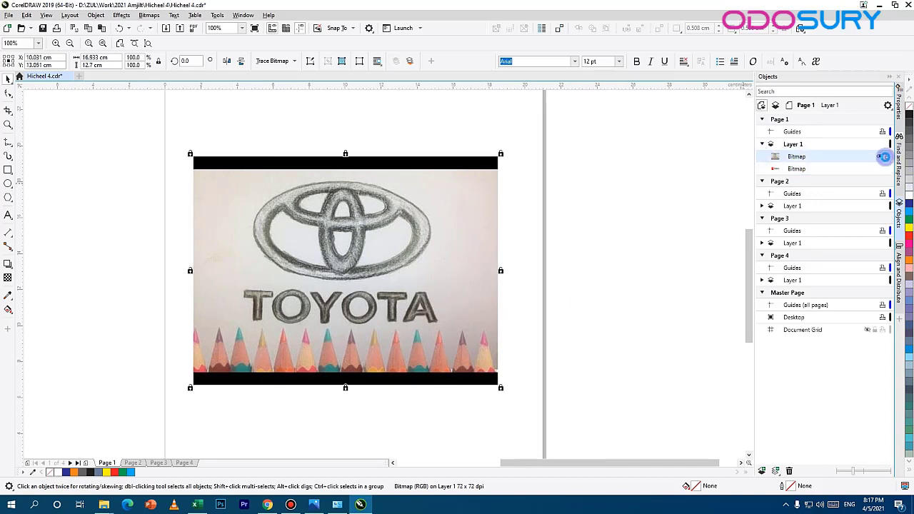
Step: Draw an ellipse about 7.9 × 4 cm along the inner edge of the sketched emblem's outer ring
{"action": "scroll", "coordinate": [420, 270], "scroll_direction": "up", "scroll_amount": 1}
{"action": "left_click_drag", "start_coordinate": [180, 134], "coordinate": [318, 145]}
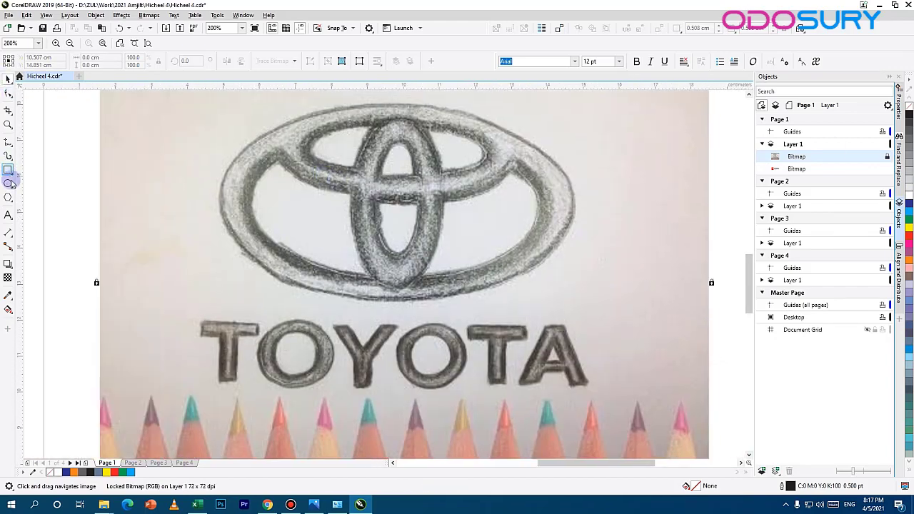
{"action": "left_click_drag", "start_coordinate": [388, 138], "coordinate": [472, 170]}
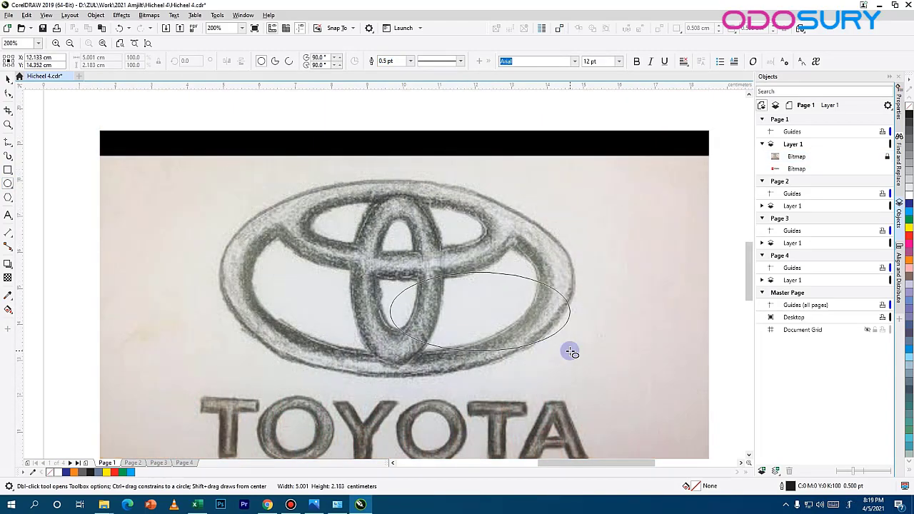
{"action": "left_click_drag", "start_coordinate": [571, 350], "coordinate": [533, 346]}
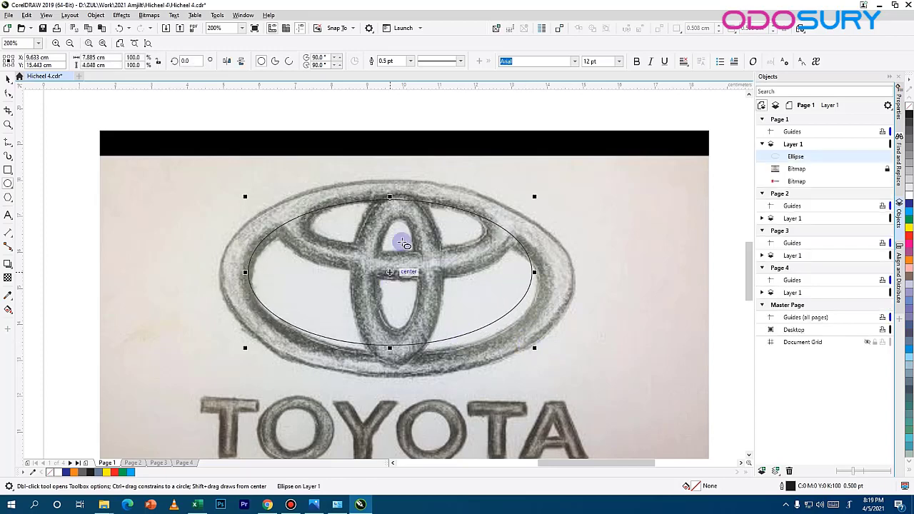
Step: Duplicate the ellipse, align the original with the ring's inner edge, and enlarge the copy to about 10.1 × 5.2 cm around the outer edge
{"action": "key", "text": "ctrl+d"}
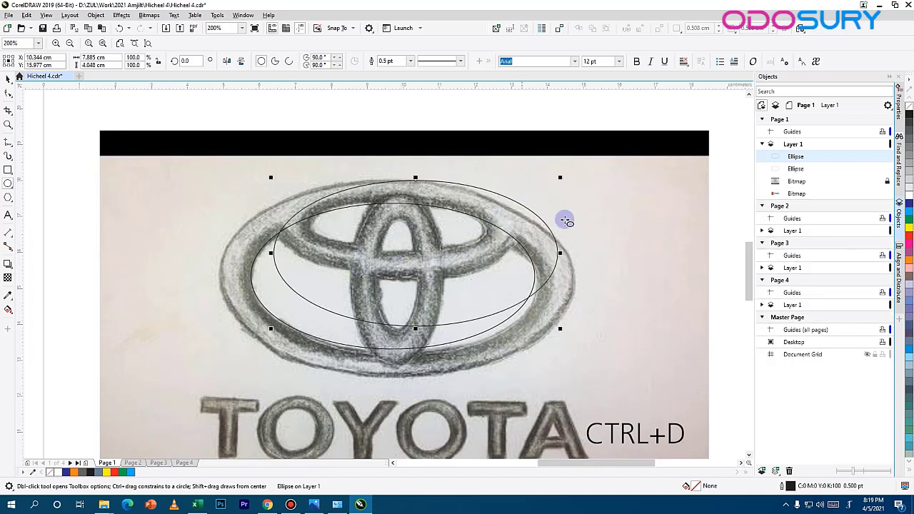
{"action": "left_click", "coordinate": [8, 77]}
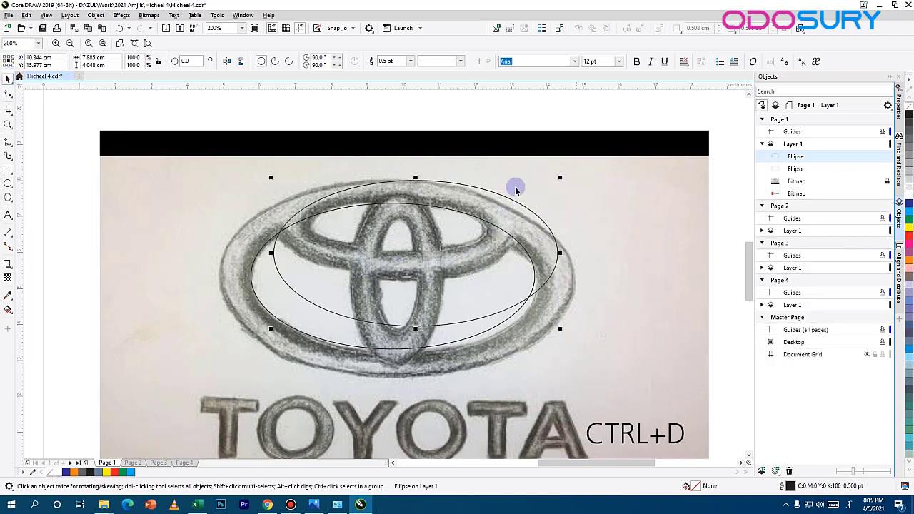
{"action": "left_click_drag", "start_coordinate": [477, 188], "coordinate": [459, 209]}
{"action": "left_click_drag", "start_coordinate": [542, 198], "coordinate": [581, 178]}
{"action": "key", "text": "shift+space"}
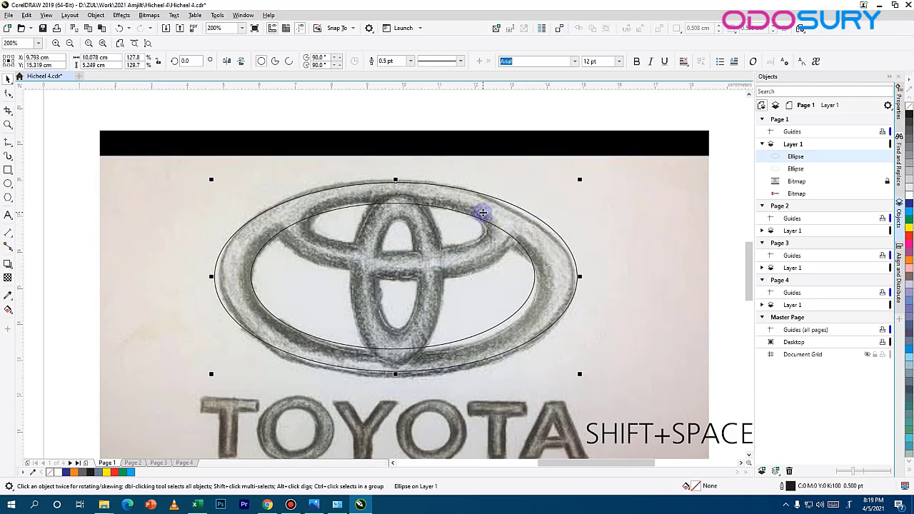
Step: Fill the larger ellipse with black and move it one level back, behind the smaller ellipse
{"action": "left_click", "coordinate": [479, 218]}
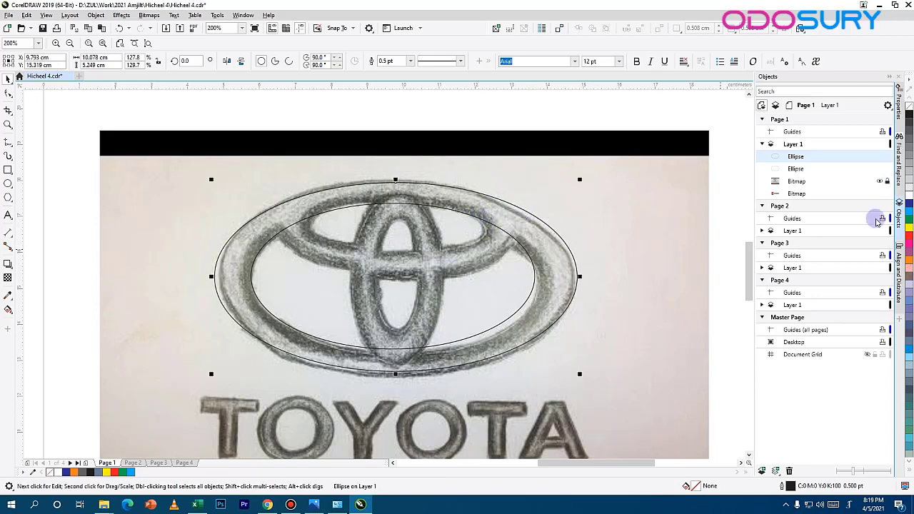
{"action": "left_click", "coordinate": [909, 107]}
{"action": "key", "text": "ctrl+Page_Down"}
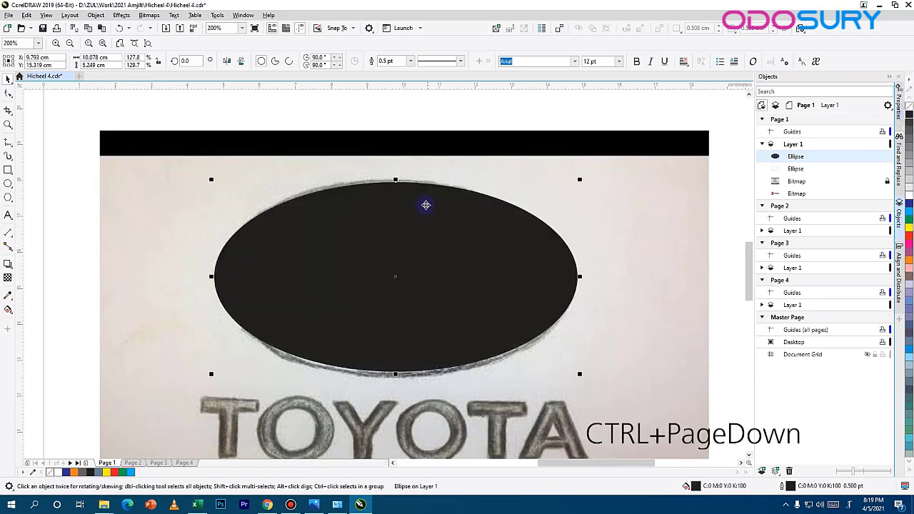
{"action": "left_click", "coordinate": [433, 208]}
{"action": "left_click", "coordinate": [451, 226]}
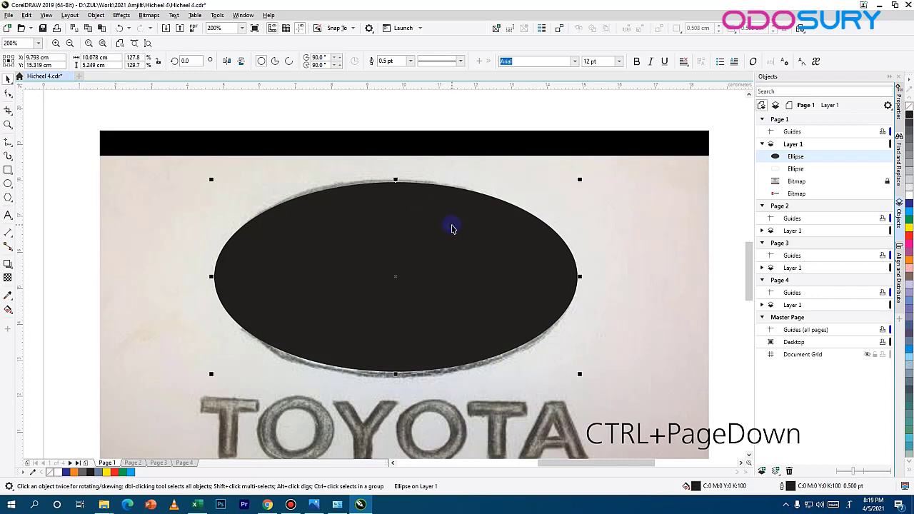
{"action": "key", "text": "ctrl+Page_Down"}
Step: Select the smaller inner ellipse and fill it with white
{"action": "left_click", "coordinate": [401, 204]}
{"action": "left_click", "coordinate": [490, 204]}
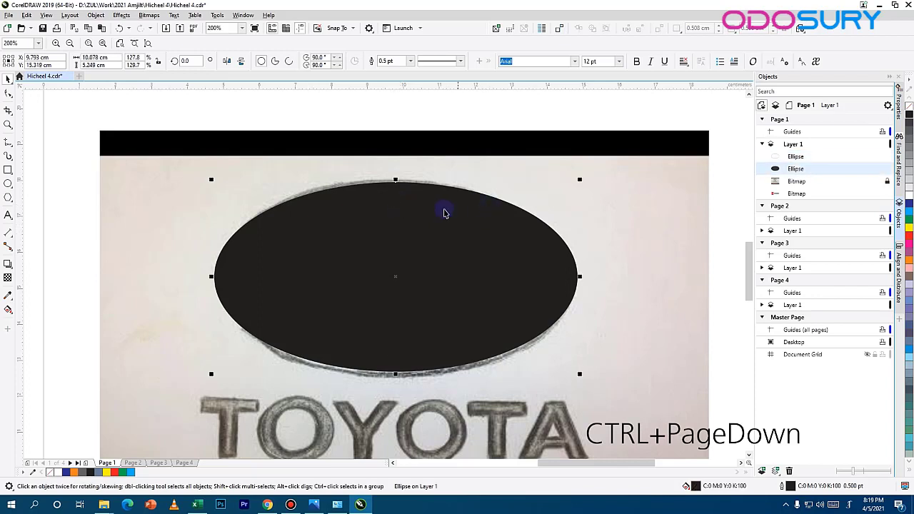
{"action": "left_click", "coordinate": [444, 210]}
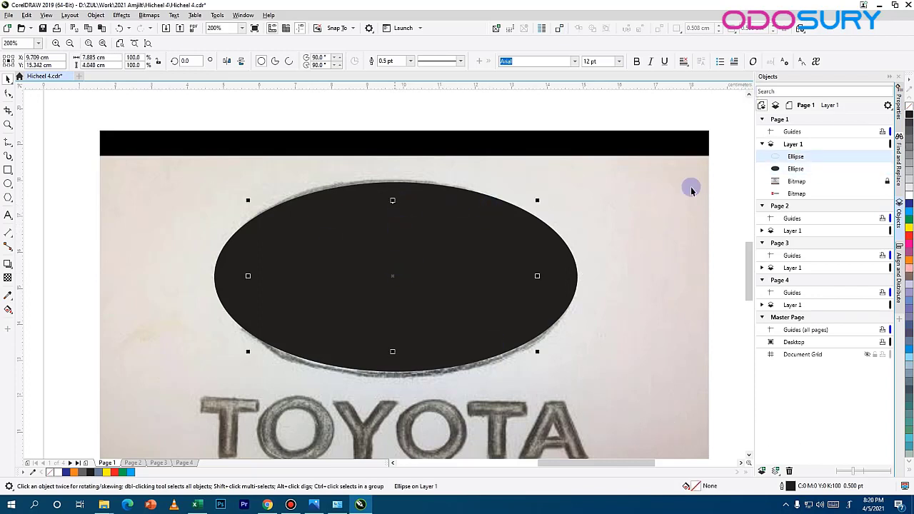
{"action": "left_click", "coordinate": [910, 194]}
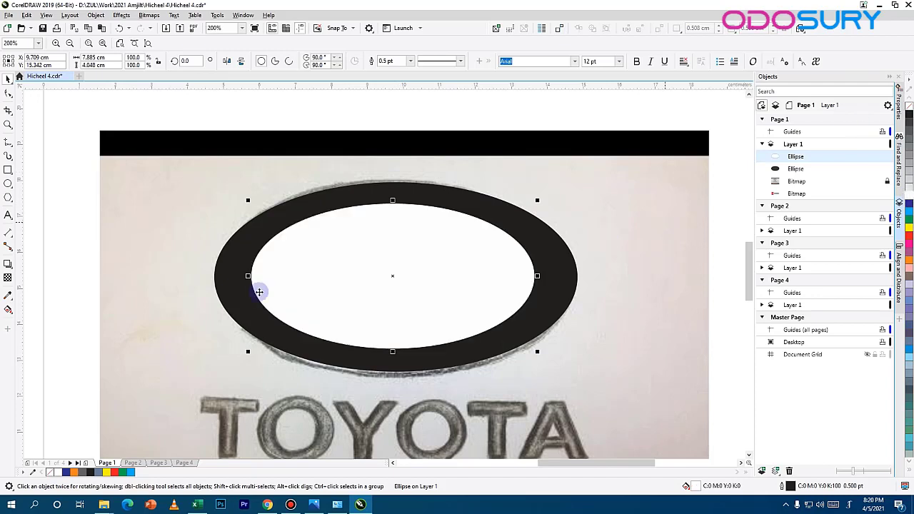
Step: Apply Simplify to both ellipses to cut the inner shape out of the black one, and delete the white ellipse
{"action": "left_click", "coordinate": [526, 229], "text": "shift"}
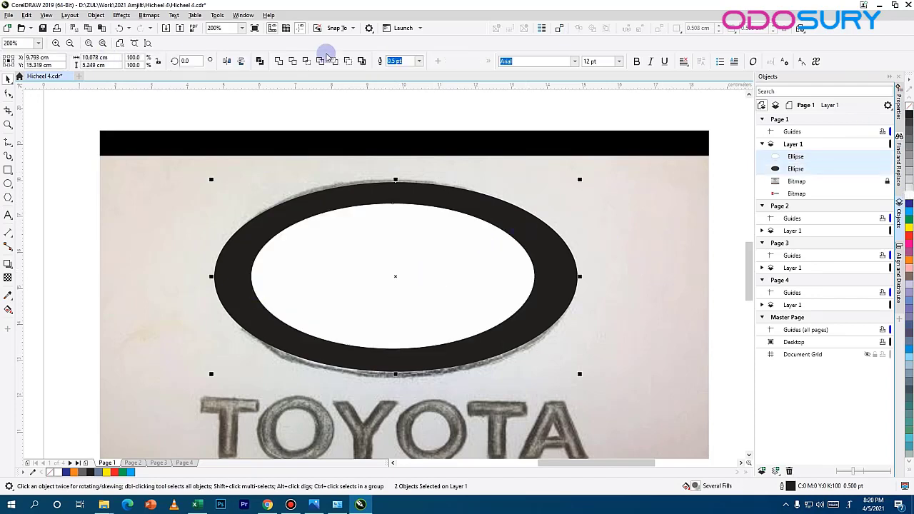
{"action": "left_click", "coordinate": [321, 62]}
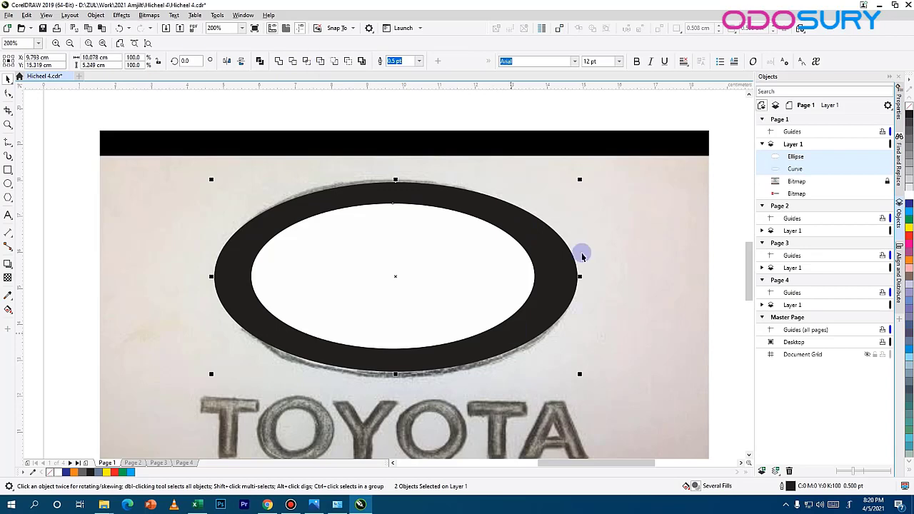
{"action": "left_click_drag", "start_coordinate": [398, 253], "coordinate": [554, 244]}
{"action": "key", "text": "Delete"}
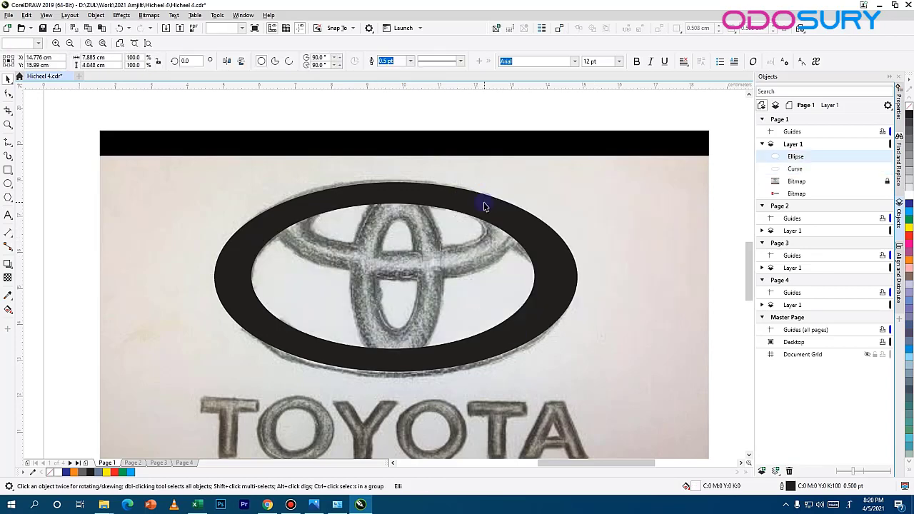
{"action": "left_click", "coordinate": [453, 207]}
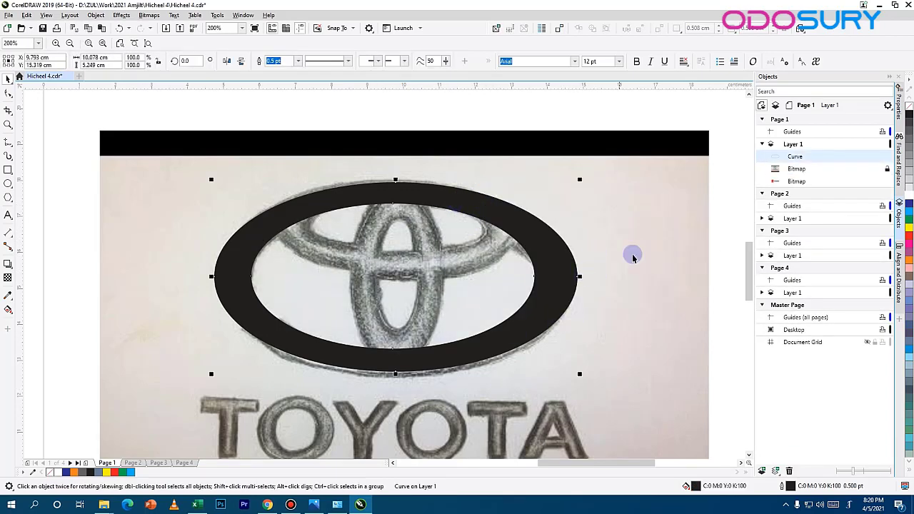
{"action": "left_click_drag", "start_coordinate": [548, 246], "coordinate": [560, 271]}
{"action": "key", "text": "ctrl+z"}
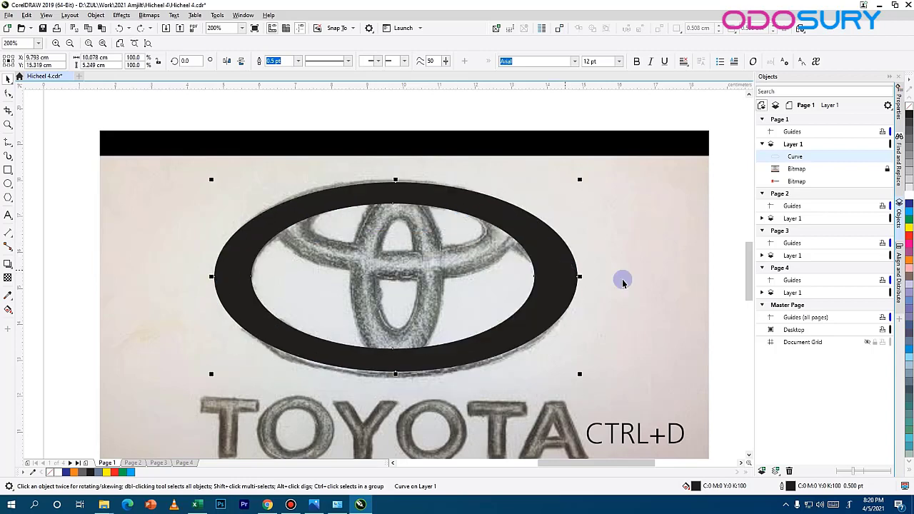
Step: Duplicate the black ring, scale the copy to about 6.2 × 2.7 cm, and position it over the sketch's upper horizontal oval
{"action": "key", "text": "ctrl+d"}
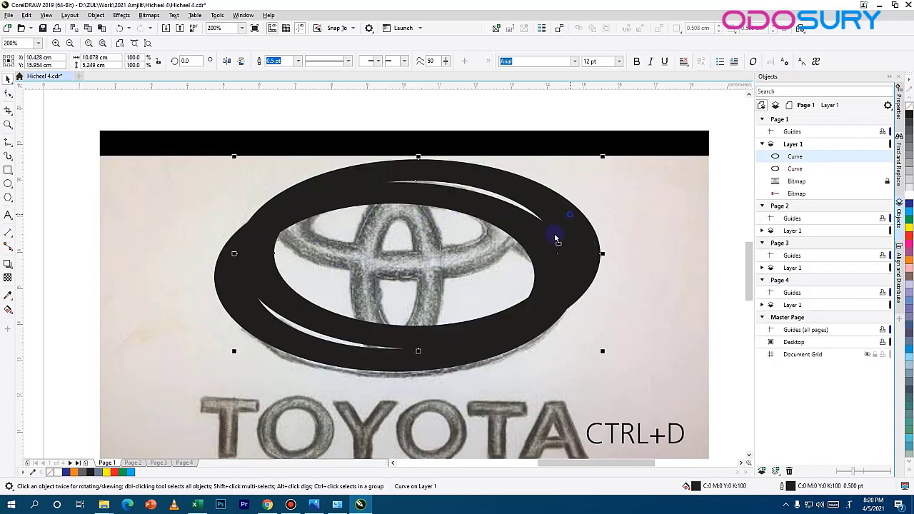
{"action": "left_click_drag", "start_coordinate": [556, 238], "coordinate": [530, 354]}
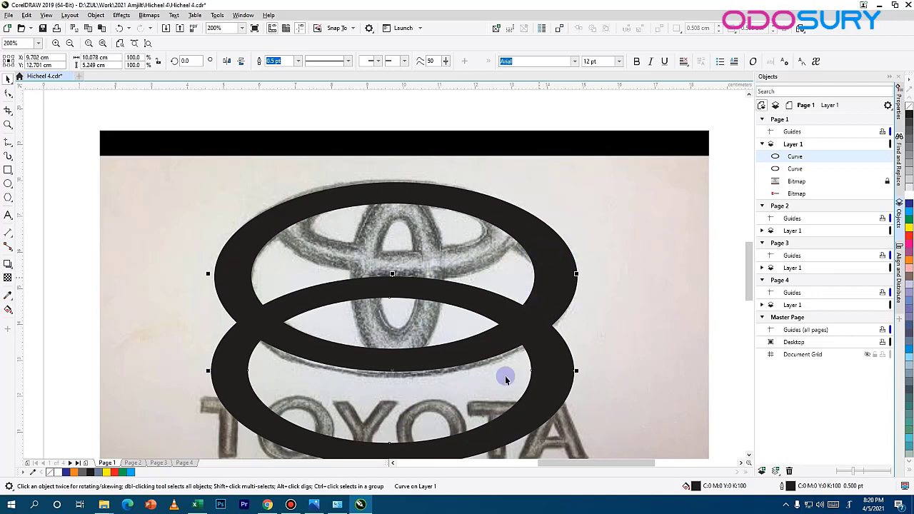
{"action": "left_click_drag", "start_coordinate": [505, 379], "coordinate": [526, 271]}
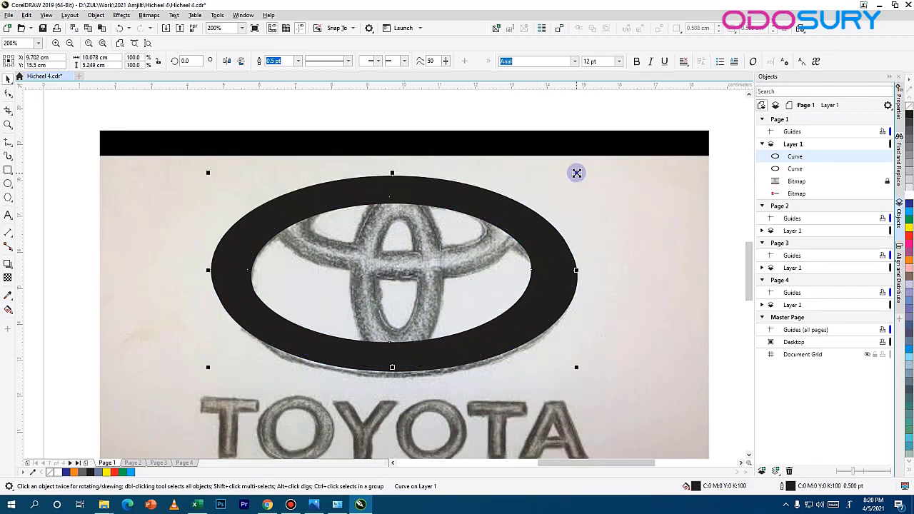
{"action": "left_click_drag", "start_coordinate": [577, 173], "coordinate": [505, 209]}
{"action": "left_click_drag", "start_coordinate": [423, 225], "coordinate": [422, 192]}
{"action": "left_click_drag", "start_coordinate": [389, 300], "coordinate": [389, 281]}
{"action": "left_click", "coordinate": [498, 240]}
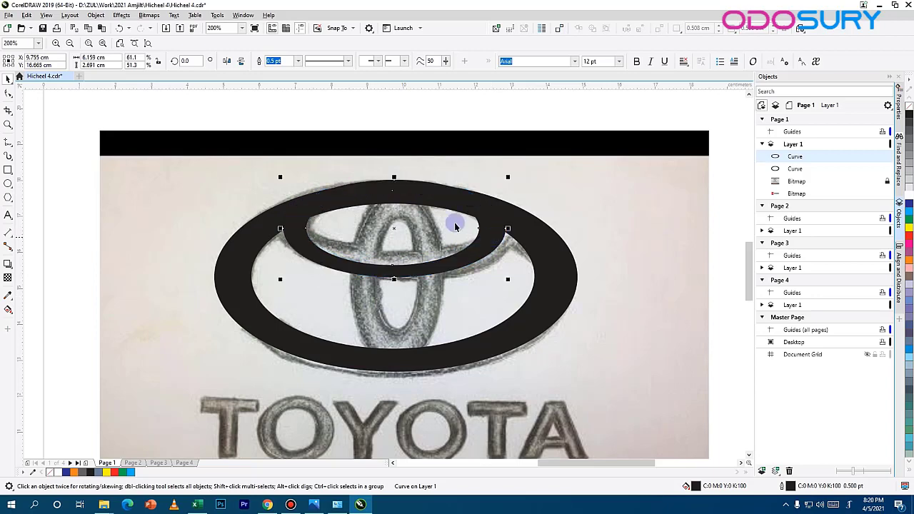
{"action": "left_click_drag", "start_coordinate": [481, 212], "coordinate": [483, 217]}
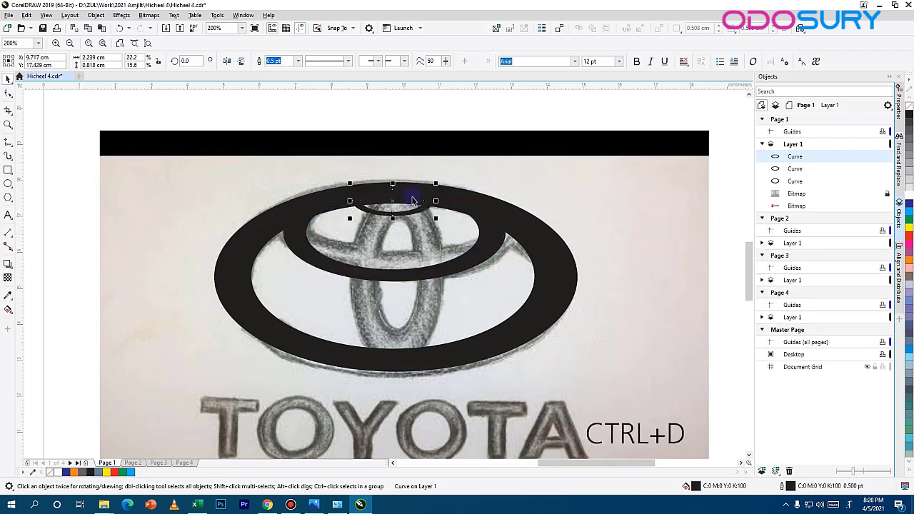
Step: Rotate a small duplicate of the ring upright by about 269.4° and move it onto the sketch's central vertical oval
{"action": "left_click", "coordinate": [420, 194]}
{"action": "left_click_drag", "start_coordinate": [438, 181], "coordinate": [412, 258]}
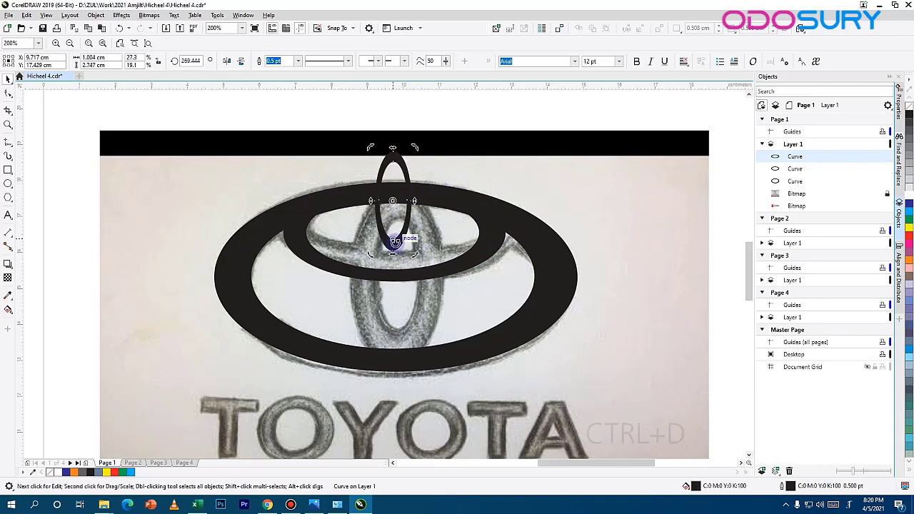
{"action": "left_click", "coordinate": [408, 215]}
{"action": "left_click_drag", "start_coordinate": [408, 206], "coordinate": [406, 306]}
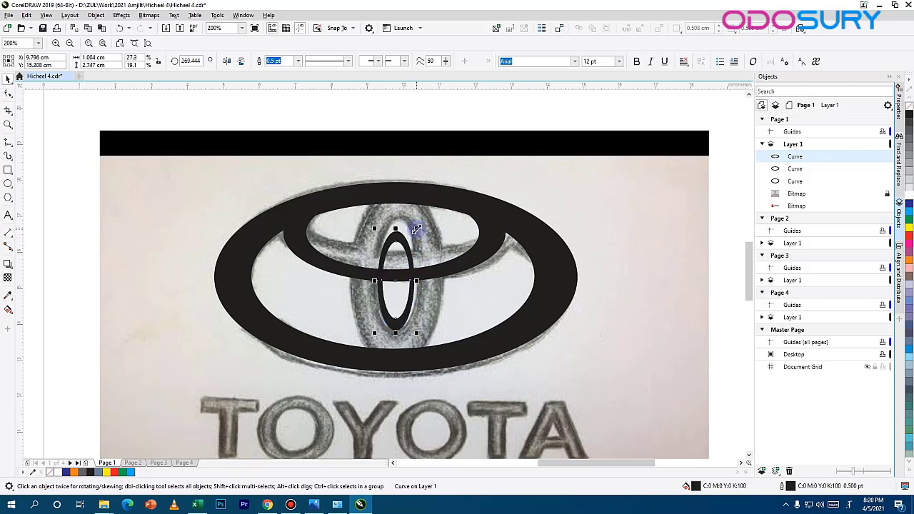
Step: Enlarge the upright ring to about 2.9 cm wide and adjust its height and position to fit the sketch's vertical oval
{"action": "left_click_drag", "start_coordinate": [418, 230], "coordinate": [448, 180]}
{"action": "left_click_drag", "start_coordinate": [437, 281], "coordinate": [483, 281]}
{"action": "left_click_drag", "start_coordinate": [433, 205], "coordinate": [410, 204]}
{"action": "left_click_drag", "start_coordinate": [339, 283], "coordinate": [342, 279]}
{"action": "left_click_drag", "start_coordinate": [433, 303], "coordinate": [431, 296]}
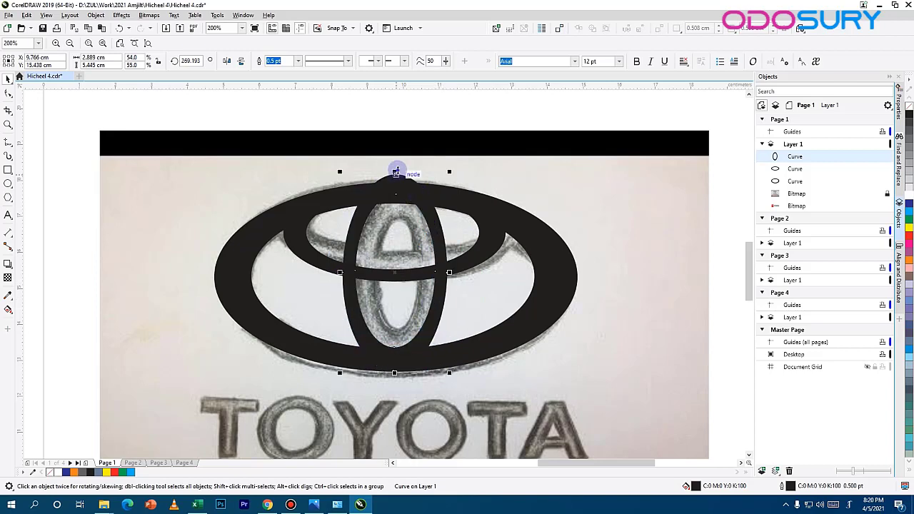
{"action": "left_click_drag", "start_coordinate": [397, 172], "coordinate": [396, 182]}
{"action": "left_click_drag", "start_coordinate": [431, 237], "coordinate": [437, 238]}
{"action": "left_click", "coordinate": [490, 333]}
{"action": "scroll", "coordinate": [457, 328], "scroll_direction": "down", "scroll_amount": 2}
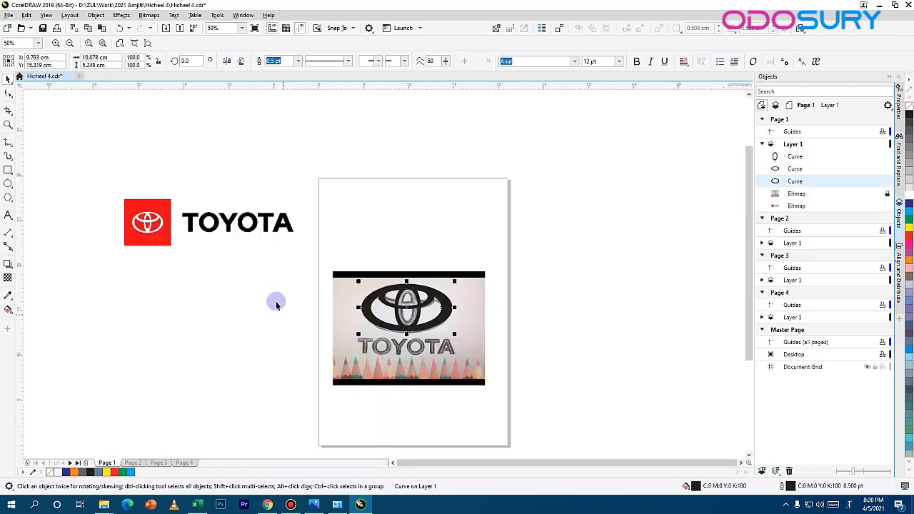
Step: Reshape the upper horizontal ring's inner contour by moving its left and right side nodes outward and slightly up to thin the ring's sides
{"action": "scroll", "coordinate": [386, 293], "scroll_direction": "up", "scroll_amount": 3}
{"action": "left_click", "coordinate": [302, 263]}
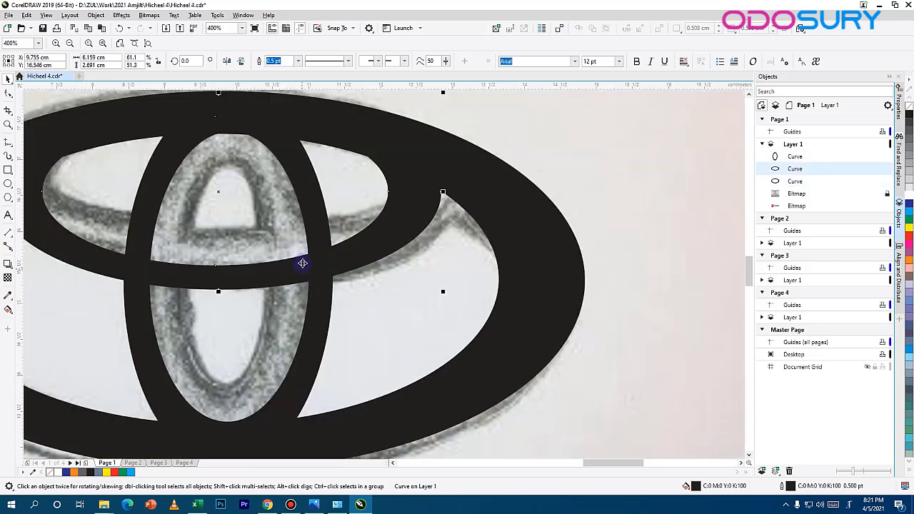
{"action": "left_click_drag", "start_coordinate": [303, 264], "coordinate": [477, 283]}
{"action": "left_click", "coordinate": [8, 94]}
{"action": "left_click_drag", "start_coordinate": [389, 285], "coordinate": [391, 272]}
{"action": "left_click", "coordinate": [216, 212]}
{"action": "left_click", "coordinate": [561, 212], "text": "shift"}
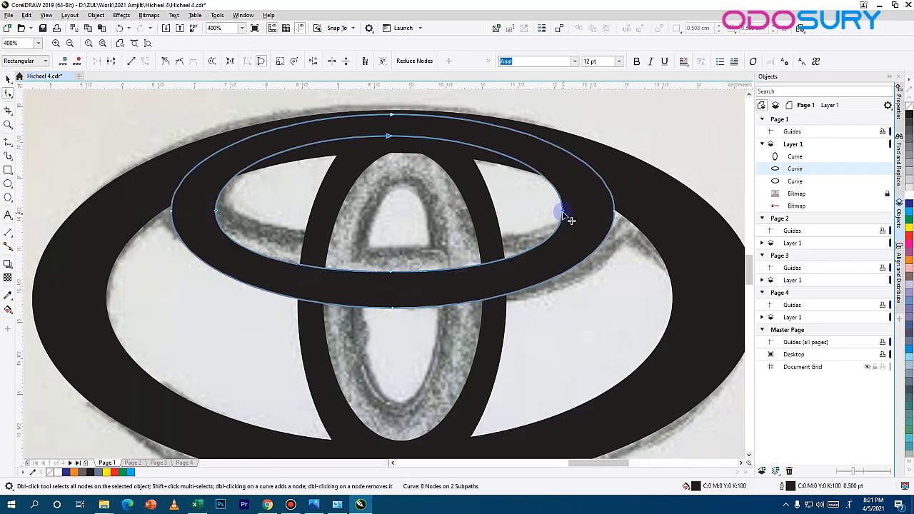
{"action": "left_click_drag", "start_coordinate": [563, 212], "coordinate": [587, 206]}
{"action": "left_click_drag", "start_coordinate": [216, 210], "coordinate": [198, 201]}
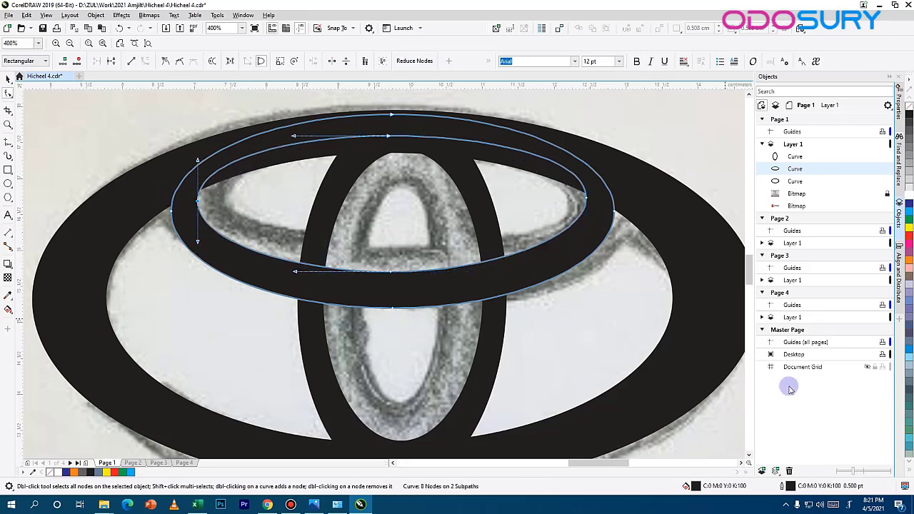
{"action": "scroll", "coordinate": [294, 210], "scroll_direction": "down", "scroll_amount": 4}
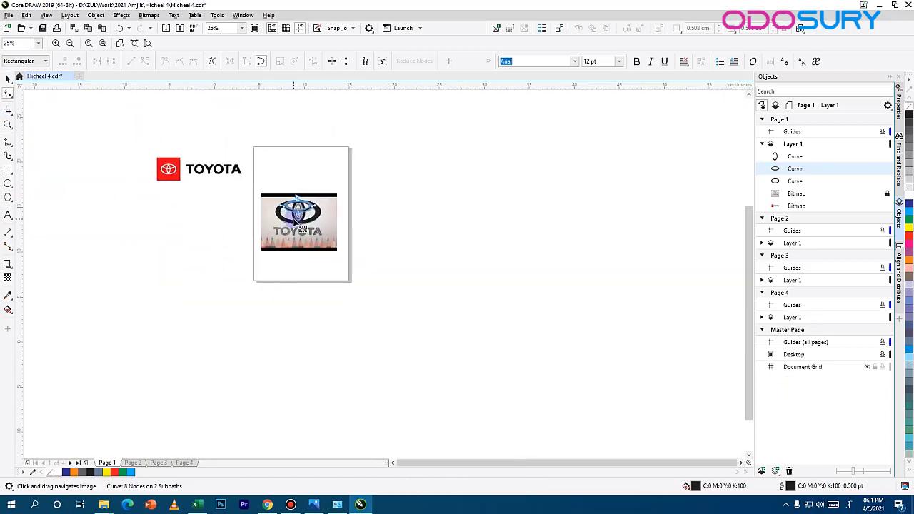
Step: Try to reshape the inner contour of the central vertical ring by editing its nodes
{"action": "scroll", "coordinate": [294, 221], "scroll_direction": "up", "scroll_amount": 4}
{"action": "key", "text": "space"}
{"action": "left_click", "coordinate": [370, 174]}
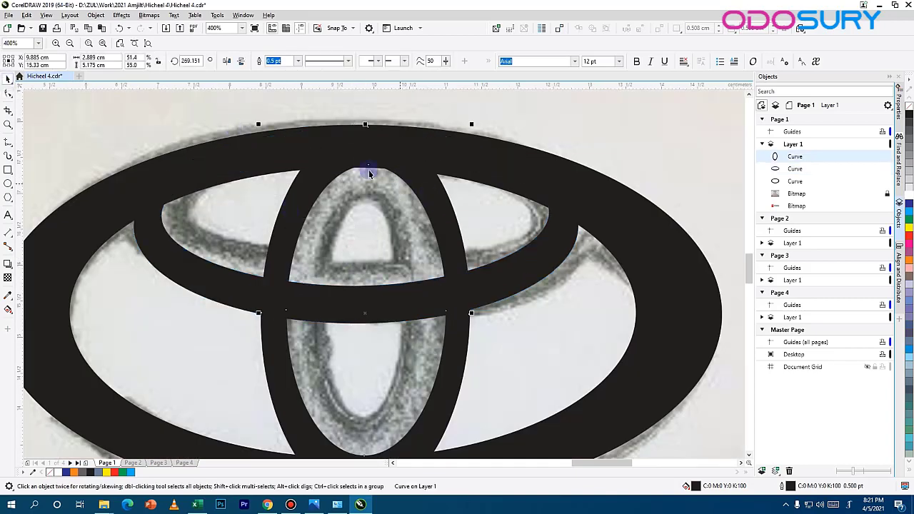
{"action": "key", "text": "space"}
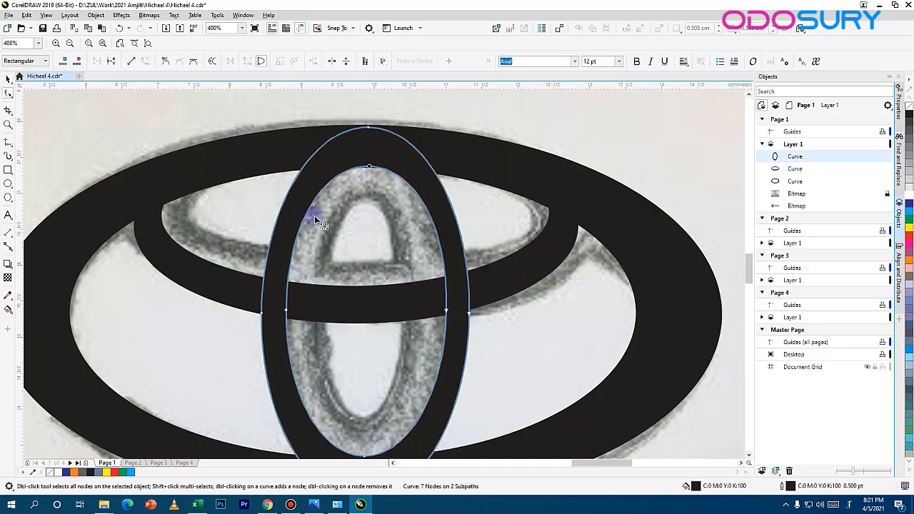
{"action": "scroll", "coordinate": [314, 215], "scroll_direction": "down", "scroll_amount": 1}
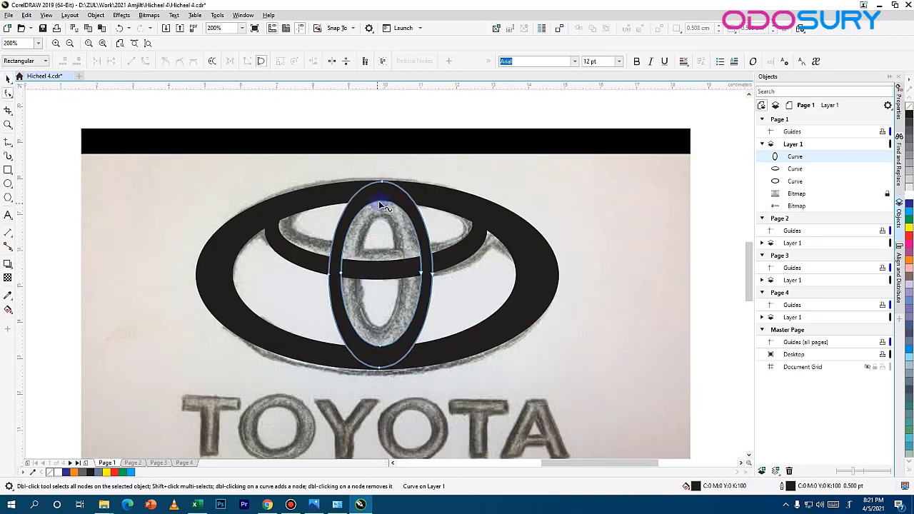
{"action": "left_click", "coordinate": [421, 273]}
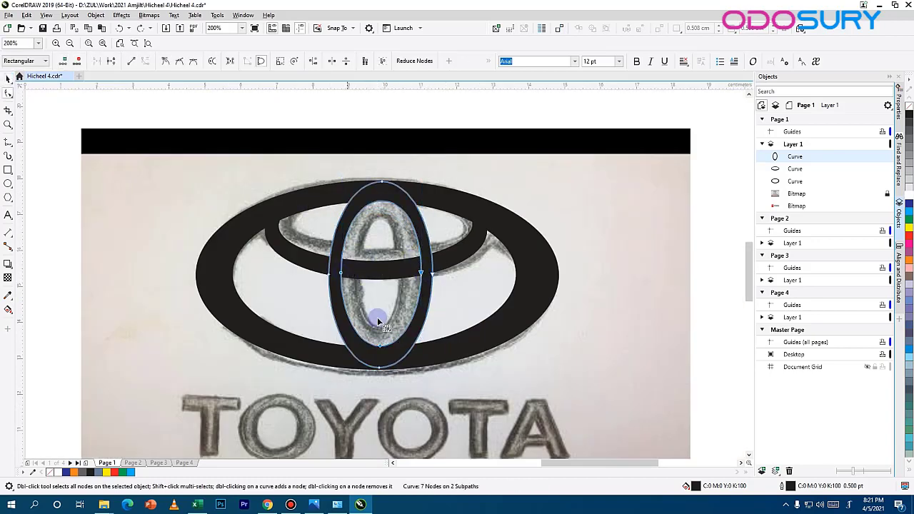
{"action": "scroll", "coordinate": [348, 274], "scroll_direction": "up", "scroll_amount": 2}
{"action": "scroll", "coordinate": [489, 157], "scroll_direction": "down", "scroll_amount": 1}
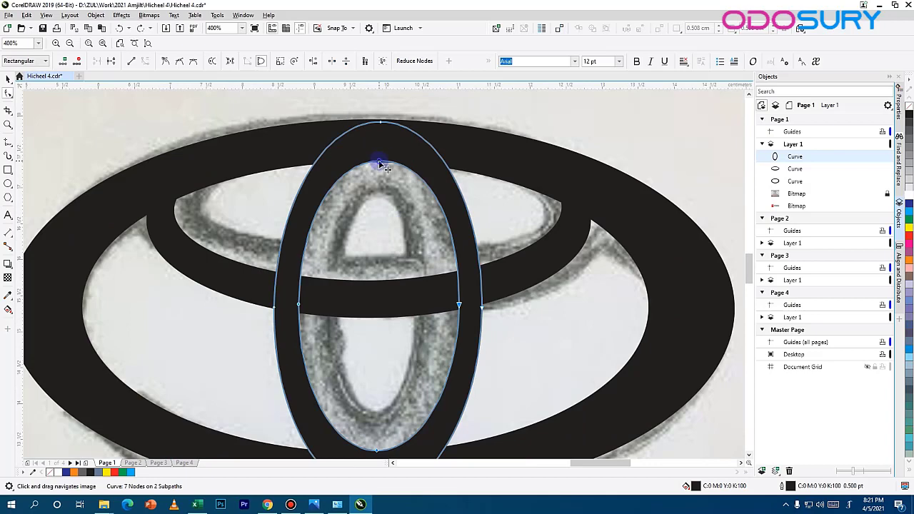
{"action": "key", "text": "space"}
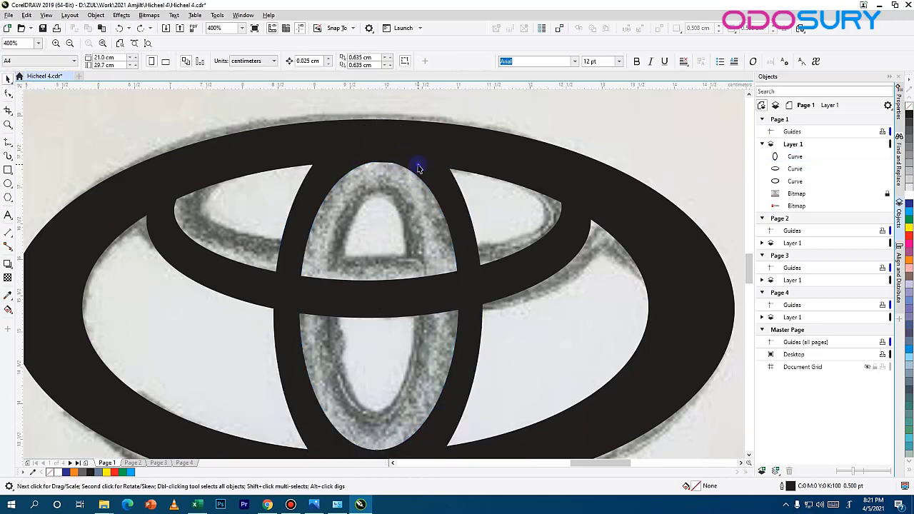
{"action": "left_click", "coordinate": [8, 95]}
{"action": "left_click_drag", "start_coordinate": [459, 305], "coordinate": [479, 305]}
{"action": "left_click", "coordinate": [513, 274]}
{"action": "left_click", "coordinate": [7, 79]}
{"action": "key", "text": "Escape"}
Step: Compare the traced emblem with the reference Toyota logo beside the page
{"action": "scroll", "coordinate": [364, 336], "scroll_direction": "down", "scroll_amount": 2}
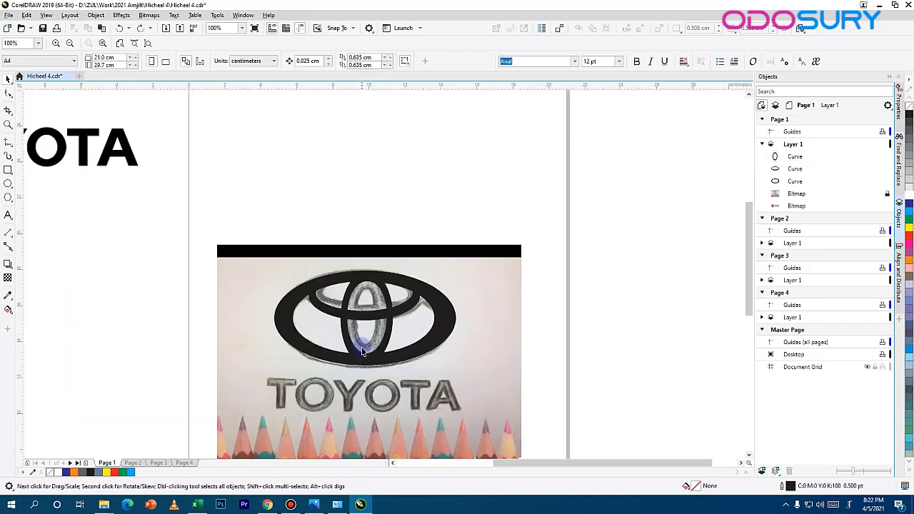
{"action": "left_click_drag", "start_coordinate": [380, 304], "coordinate": [578, 335]}
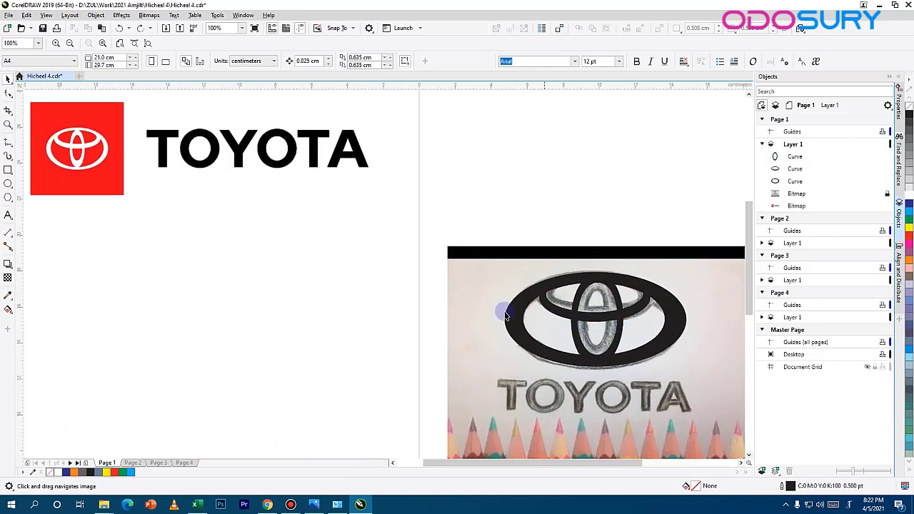
{"action": "scroll", "coordinate": [652, 321], "scroll_direction": "up", "scroll_amount": 1}
{"action": "left_click_drag", "start_coordinate": [442, 333], "coordinate": [262, 172]}
{"action": "scroll", "coordinate": [262, 171], "scroll_direction": "down", "scroll_amount": 2}
{"action": "left_click", "coordinate": [165, 107]}
{"action": "left_click_drag", "start_coordinate": [417, 187], "coordinate": [397, 340]}
{"action": "scroll", "coordinate": [362, 283], "scroll_direction": "up", "scroll_amount": 2}
{"action": "left_click_drag", "start_coordinate": [363, 283], "coordinate": [220, 357]}
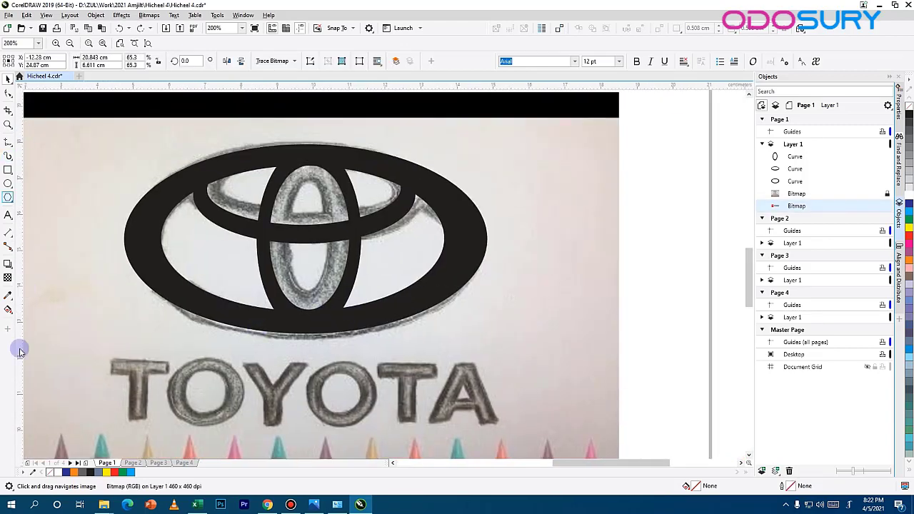
Step: Add the artistic text "TOYOTA" over the sketched lettering below the emblem
{"action": "left_click", "coordinate": [9, 216]}
{"action": "left_click", "coordinate": [202, 380]}
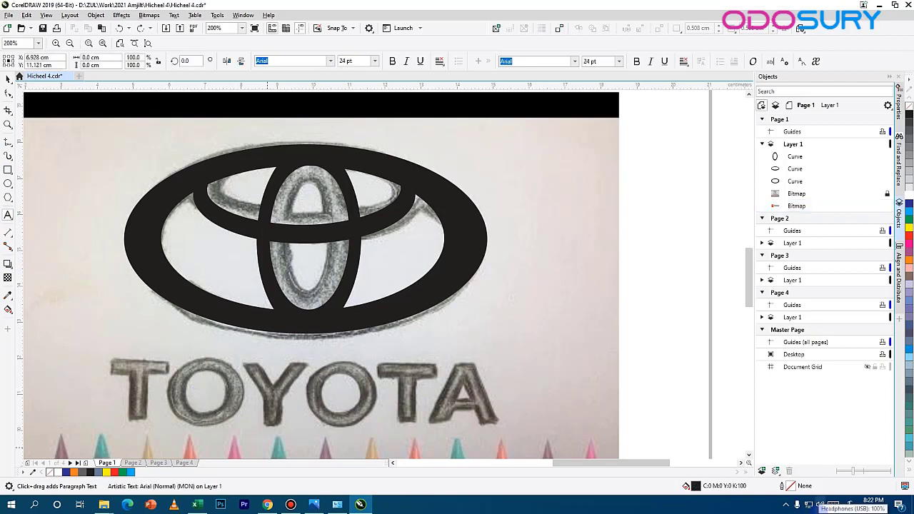
{"action": "type", "text": "TOYOTA"}
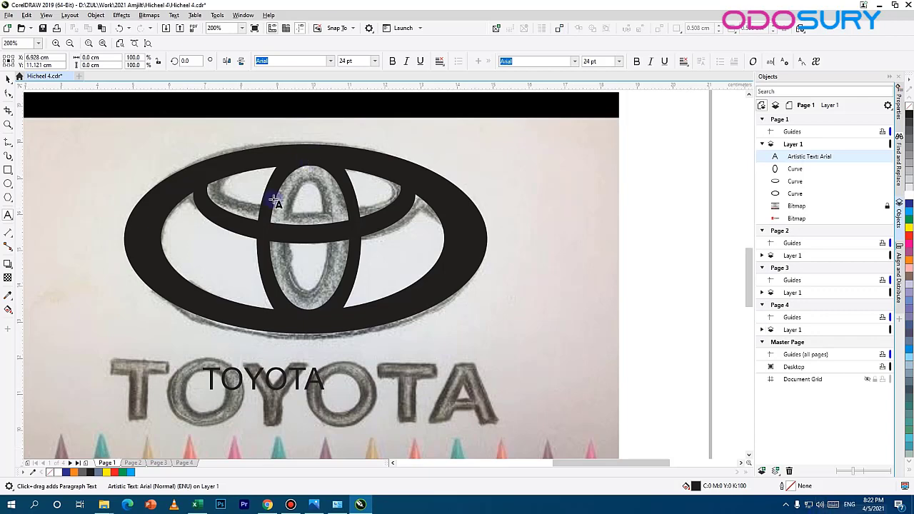
{"action": "left_click", "coordinate": [9, 79]}
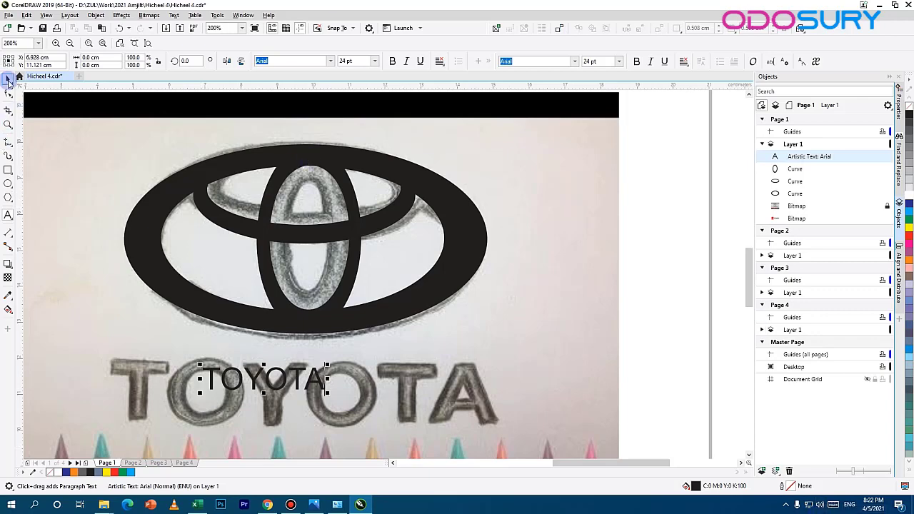
Step: Scale the TOYOTA text to about 9.9 × 1.8 cm over the sketched lettering and make it bold
{"action": "left_click_drag", "start_coordinate": [328, 369], "coordinate": [516, 333]}
{"action": "left_click_drag", "start_coordinate": [397, 342], "coordinate": [440, 357]}
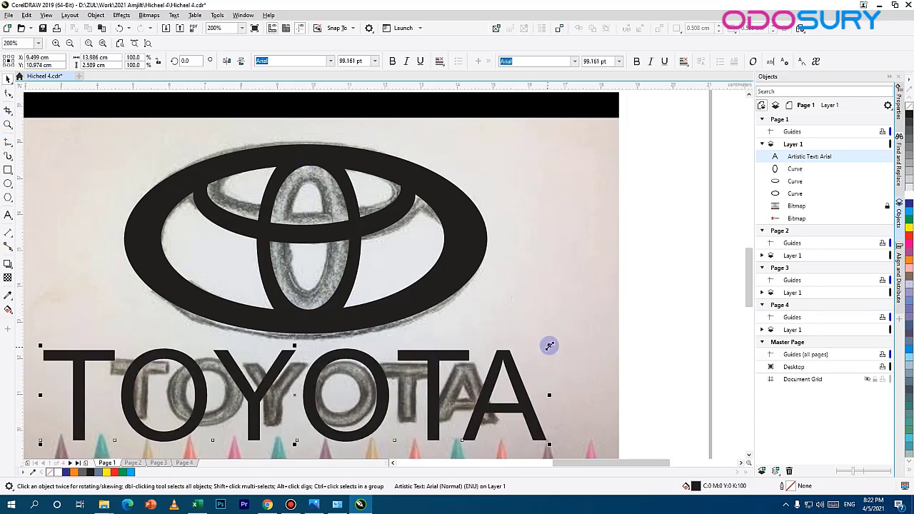
{"action": "left_click_drag", "start_coordinate": [550, 347], "coordinate": [527, 360]}
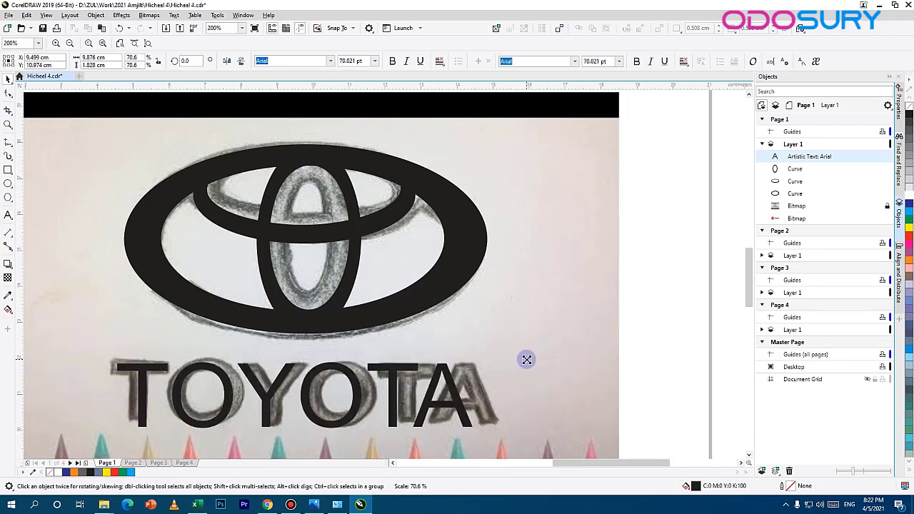
{"action": "left_click", "coordinate": [637, 62]}
{"action": "left_click_drag", "start_coordinate": [370, 398], "coordinate": [369, 399]}
Step: Enlarge the bold TOYOTA text from its centre to about 13.1 × 2.4 cm
{"action": "left_click", "coordinate": [363, 321]}
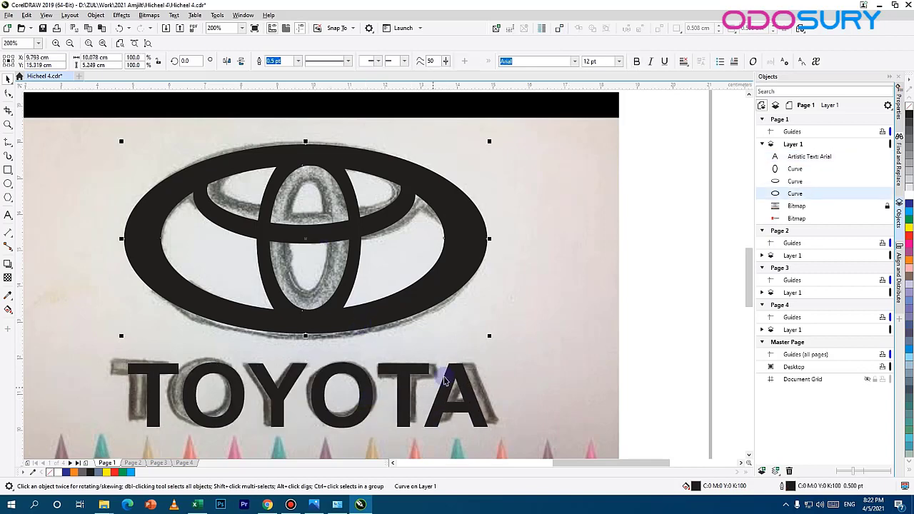
{"action": "left_click", "coordinate": [412, 386]}
{"action": "left_click_drag", "start_coordinate": [492, 362], "coordinate": [541, 332]}
Step: Select all three rings of the emblem together and fill them with white
{"action": "left_click", "coordinate": [459, 237]}
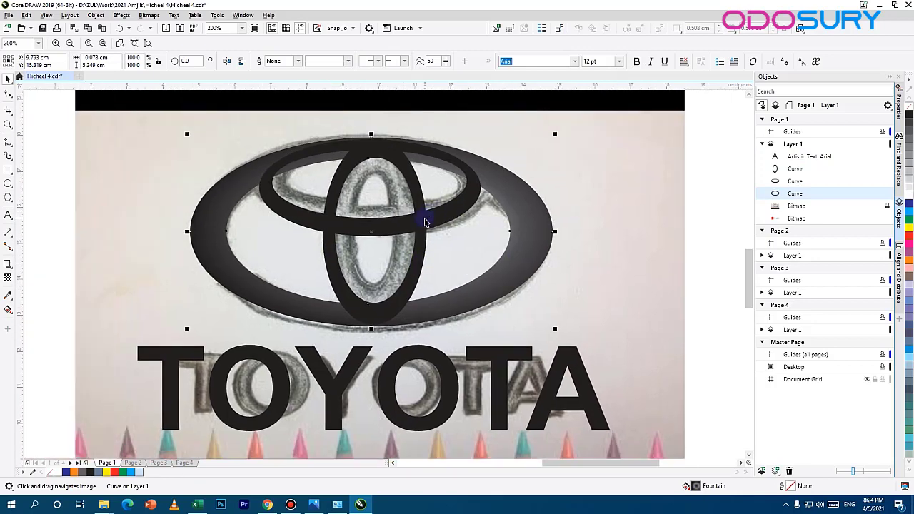
{"action": "left_click", "coordinate": [426, 208], "text": "shift"}
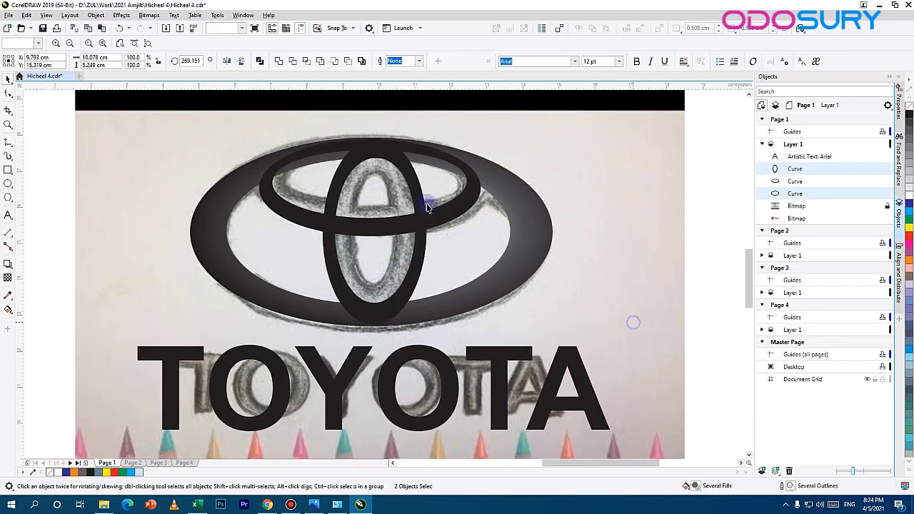
{"action": "key", "text": "Escape"}
{"action": "left_click", "coordinate": [456, 212]}
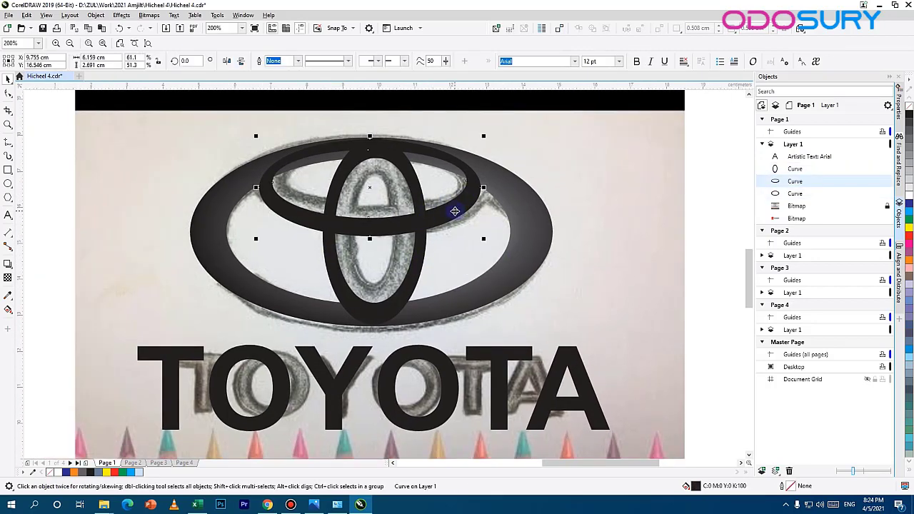
{"action": "left_click", "coordinate": [398, 300], "text": "shift"}
{"action": "left_click", "coordinate": [525, 303], "text": "shift"}
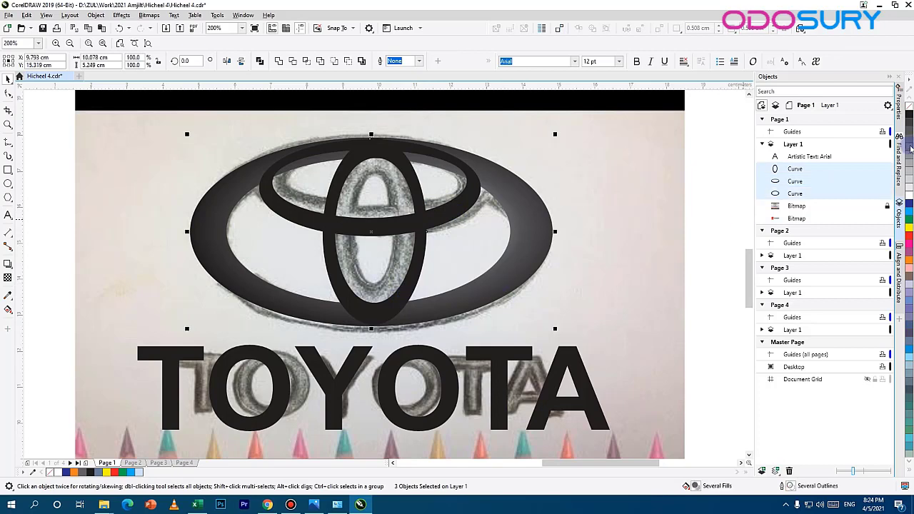
{"action": "left_click", "coordinate": [910, 194]}
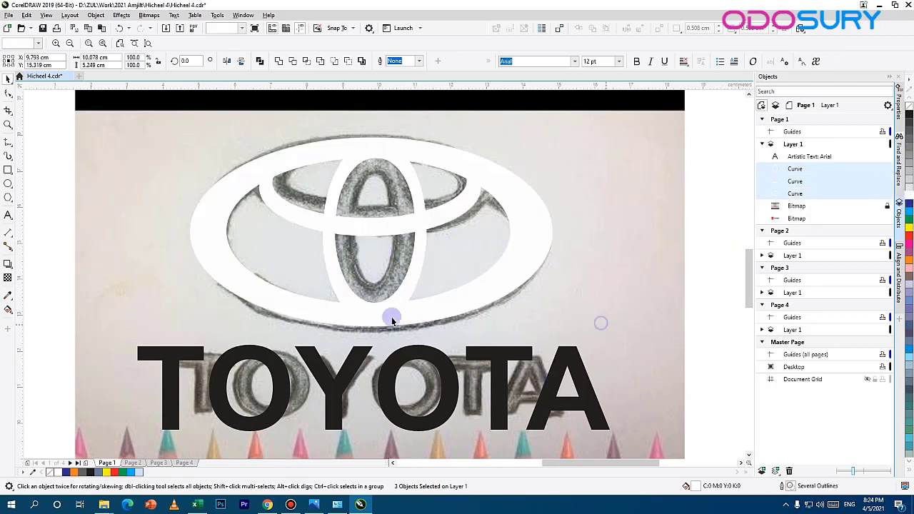
{"action": "key", "text": "Escape"}
Step: Compare the emblem and lettering with the reference Toyota logo and its red background
{"action": "scroll", "coordinate": [382, 309], "scroll_direction": "down", "scroll_amount": 2}
{"action": "scroll", "coordinate": [395, 275], "scroll_direction": "up", "scroll_amount": 2}
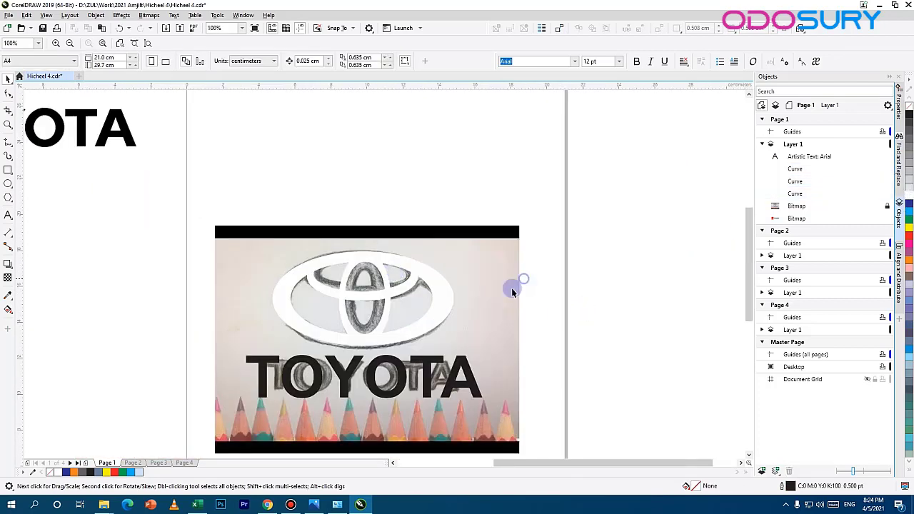
{"action": "left_click", "coordinate": [439, 303]}
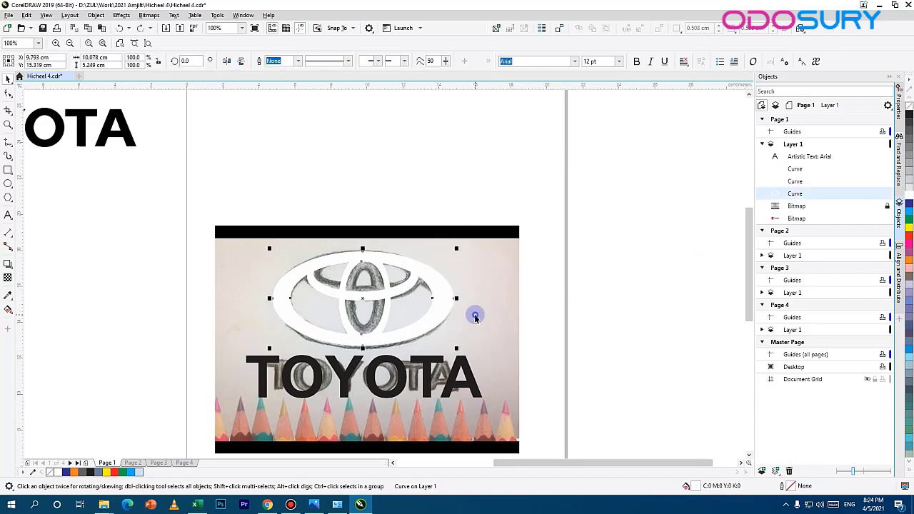
{"action": "key", "text": "Escape"}
{"action": "scroll", "coordinate": [382, 326], "scroll_direction": "down", "scroll_amount": 1}
{"action": "scroll", "coordinate": [367, 308], "scroll_direction": "up", "scroll_amount": 1}
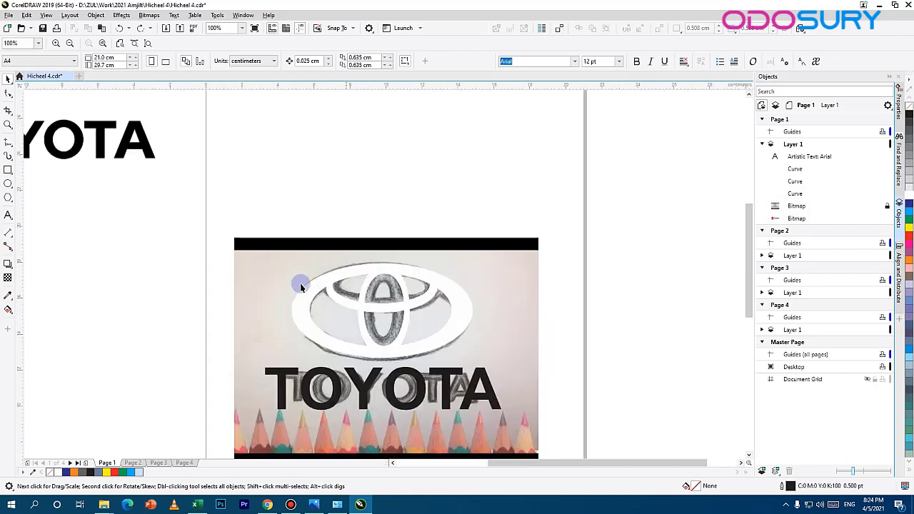
{"action": "left_click_drag", "start_coordinate": [303, 285], "coordinate": [482, 305]}
{"action": "left_click", "coordinate": [494, 405]}
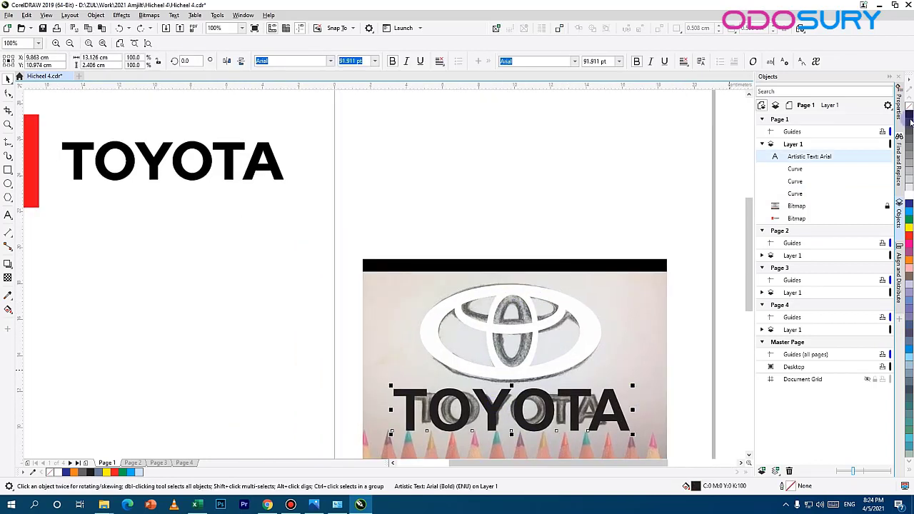
{"action": "key", "text": "Escape"}
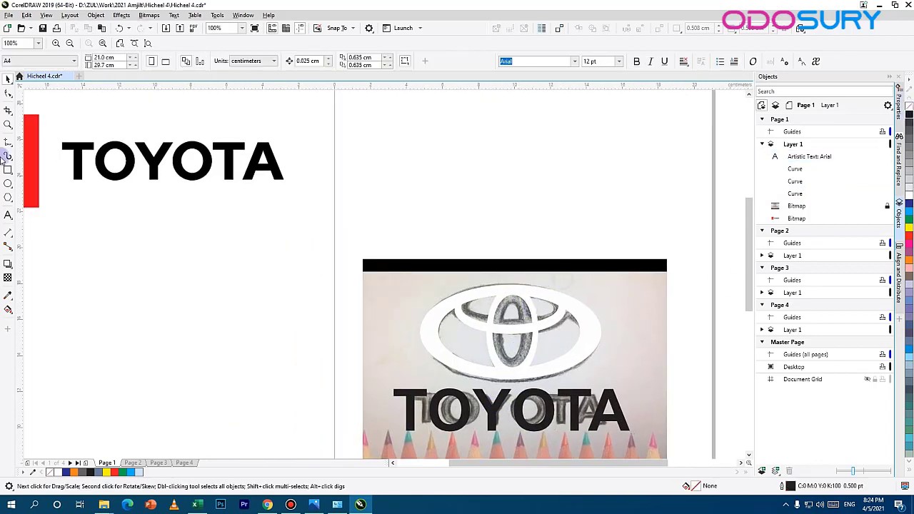
Step: Draw a rectangle about 14.2 × 7.1 cm around the emblem and fill it with red (C0 M100 Y100 K0)
{"action": "left_click", "coordinate": [7, 171]}
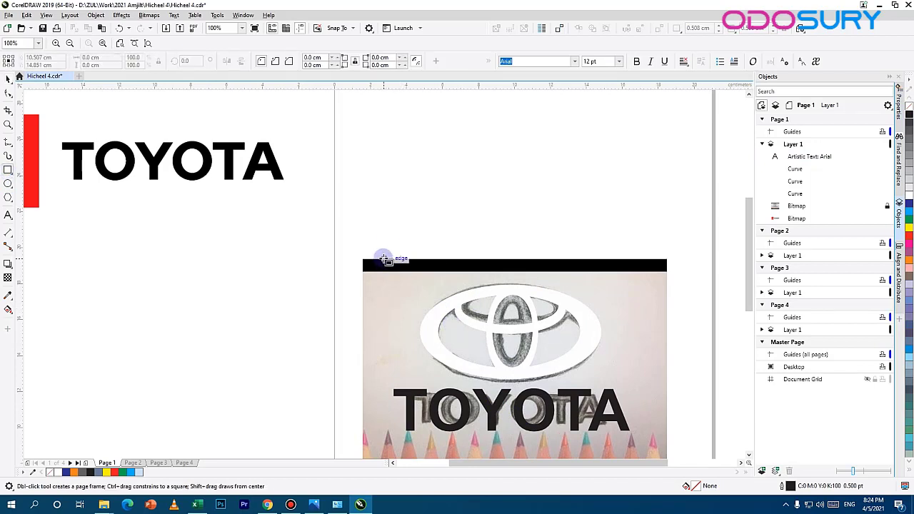
{"action": "left_click_drag", "start_coordinate": [384, 260], "coordinate": [646, 395]}
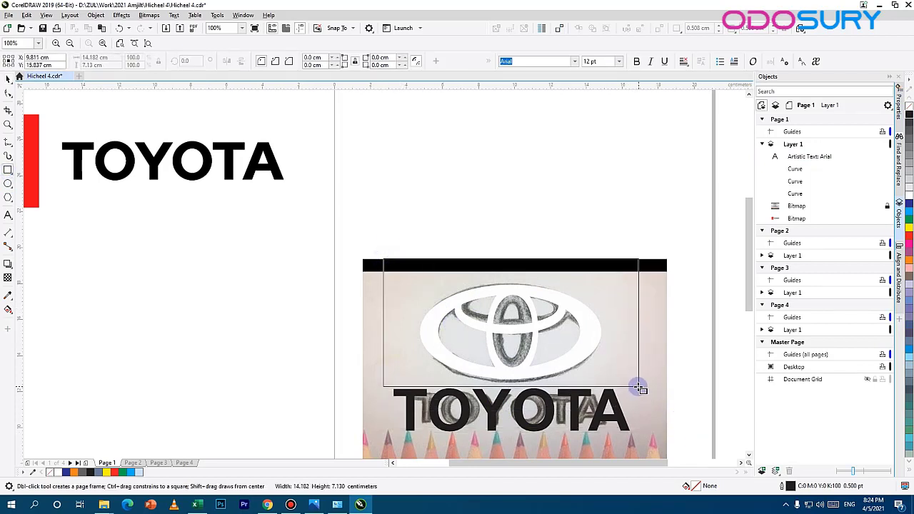
{"action": "left_click_drag", "start_coordinate": [639, 388], "coordinate": [640, 388]}
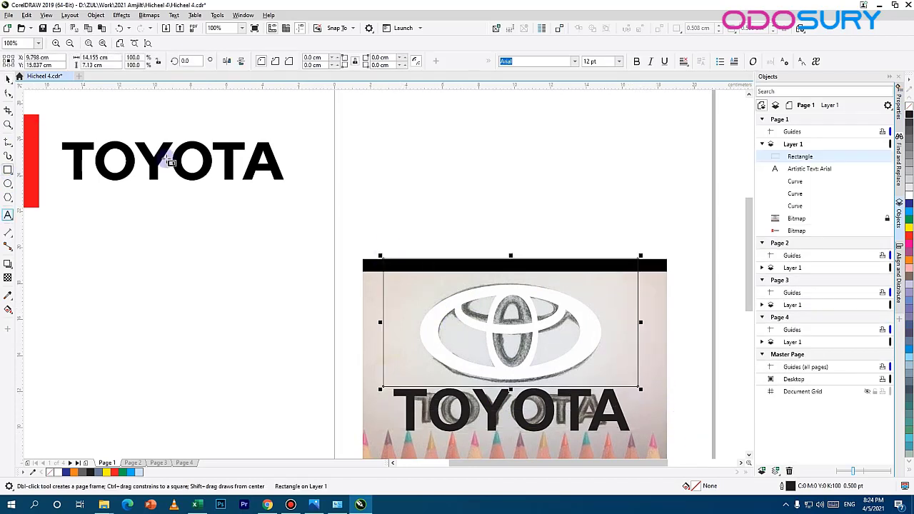
{"action": "left_click", "coordinate": [909, 235]}
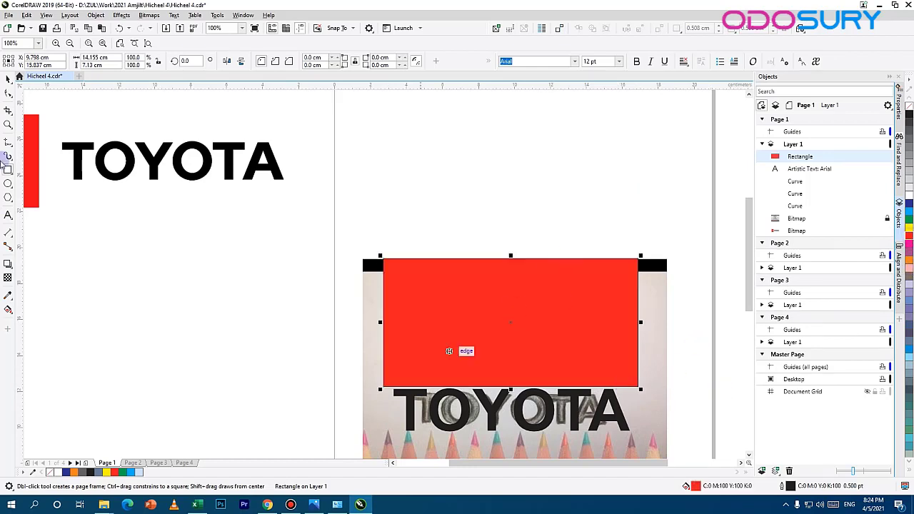
Step: Move the red rectangle back in the stacking order, behind the TOYOTA text and the three white rings
{"action": "key", "text": "ctrl+Page_Down"}
{"action": "key", "text": "ctrl+Page_Down"}
{"action": "key", "text": "ctrl+Page_Down"}
{"action": "key", "text": "ctrl+Page_Down"}
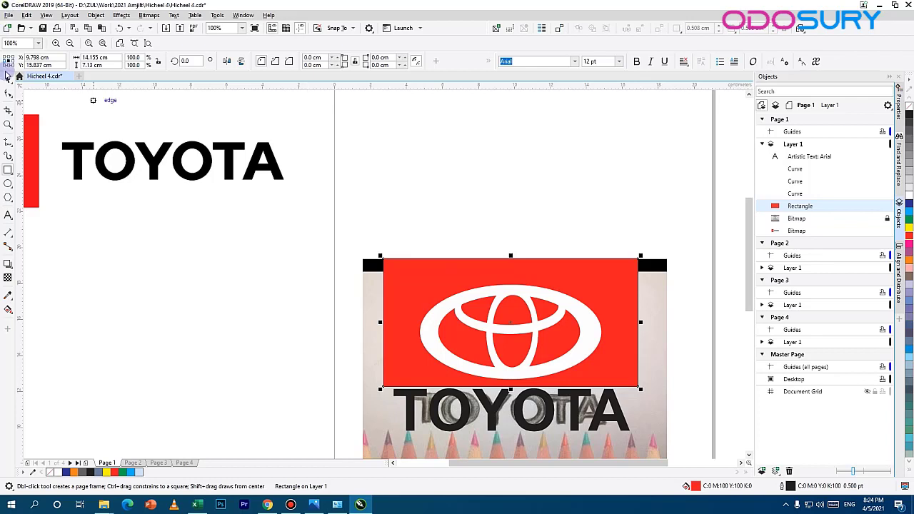
{"action": "left_click", "coordinate": [8, 80]}
{"action": "left_click_drag", "start_coordinate": [568, 305], "coordinate": [432, 237]}
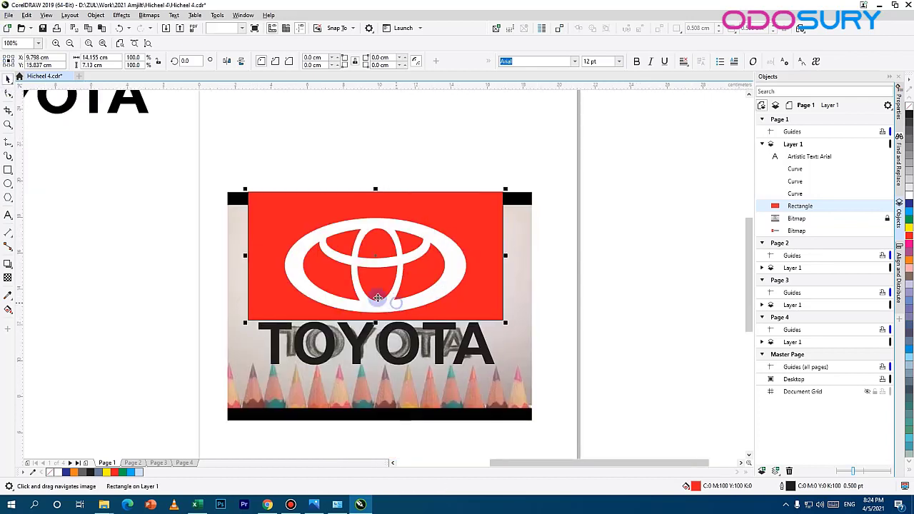
Step: Group the three white rings and scale the group to about 7.3 × 4.5 cm on the red rectangle
{"action": "left_click", "coordinate": [381, 305], "text": "shift"}
{"action": "left_click", "coordinate": [703, 242]}
{"action": "left_click", "coordinate": [402, 252]}
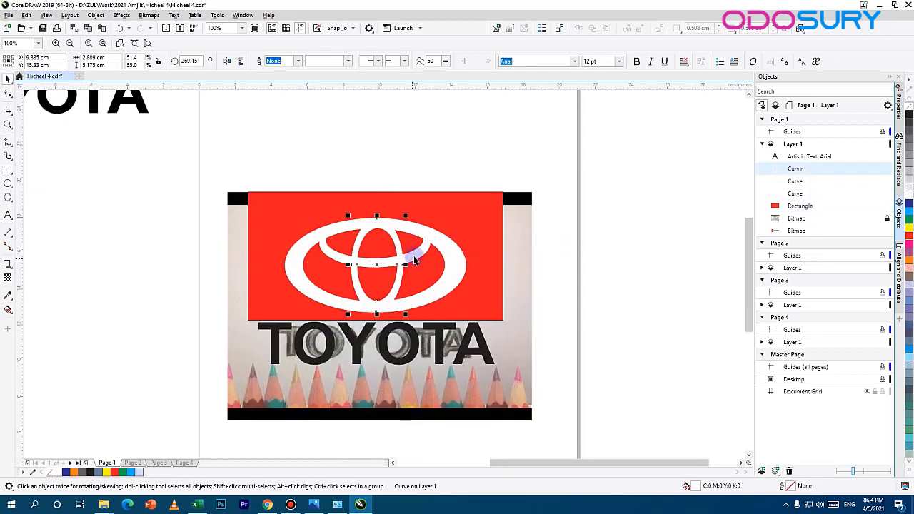
{"action": "left_click", "coordinate": [414, 261], "text": "shift"}
{"action": "left_click", "coordinate": [457, 263], "text": "shift"}
{"action": "key", "text": "ctrl+g"}
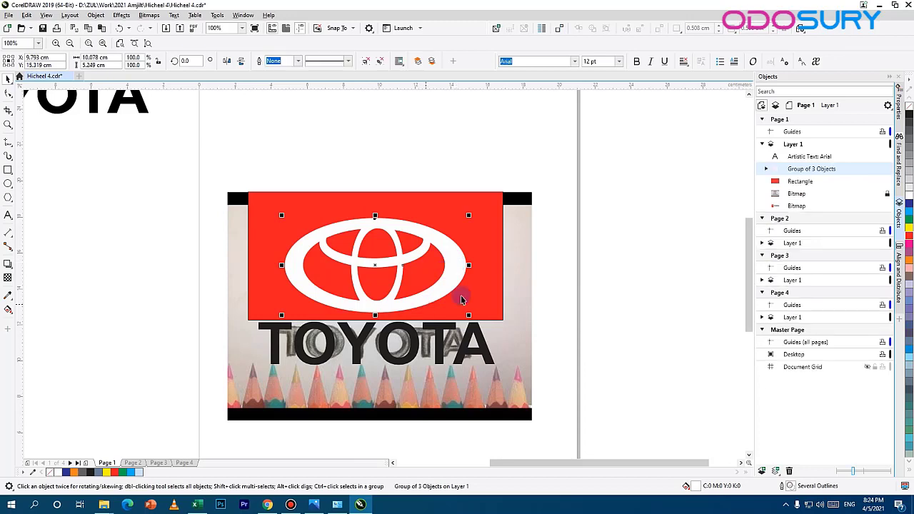
{"action": "left_click_drag", "start_coordinate": [442, 284], "coordinate": [416, 225]}
{"action": "scroll", "coordinate": [431, 253], "scroll_direction": "up", "scroll_amount": 2}
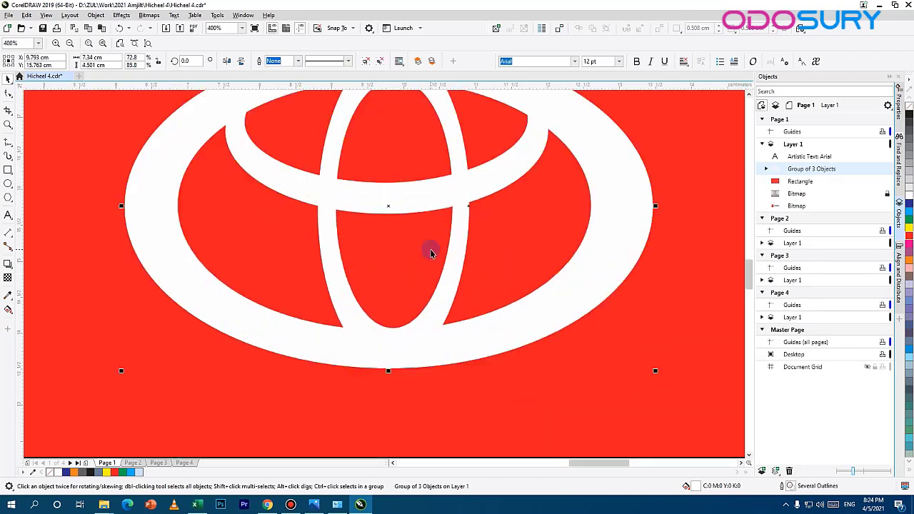
{"action": "left_click", "coordinate": [608, 207]}
{"action": "left_click", "coordinate": [8, 94]}
{"action": "left_click", "coordinate": [601, 199]}
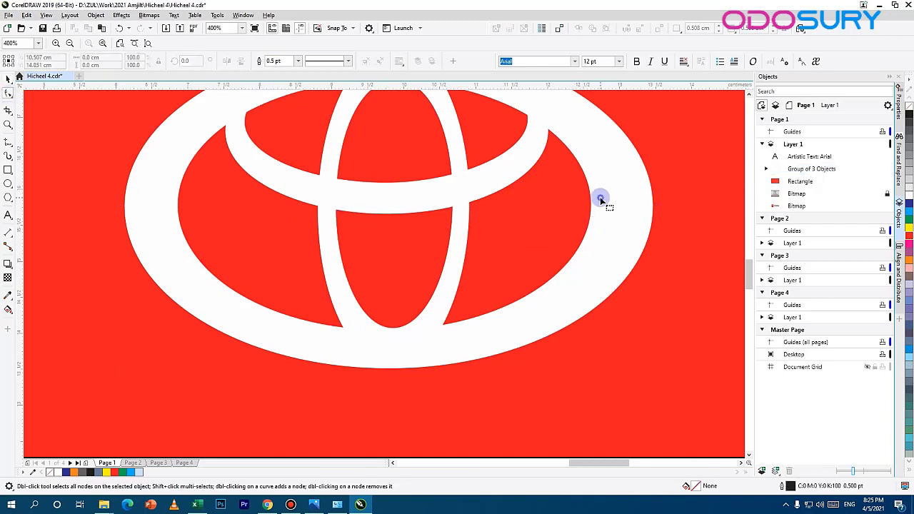
{"action": "scroll", "coordinate": [555, 185], "scroll_direction": "down", "scroll_amount": 2}
{"action": "scroll", "coordinate": [700, 221], "scroll_direction": "up", "scroll_amount": 2}
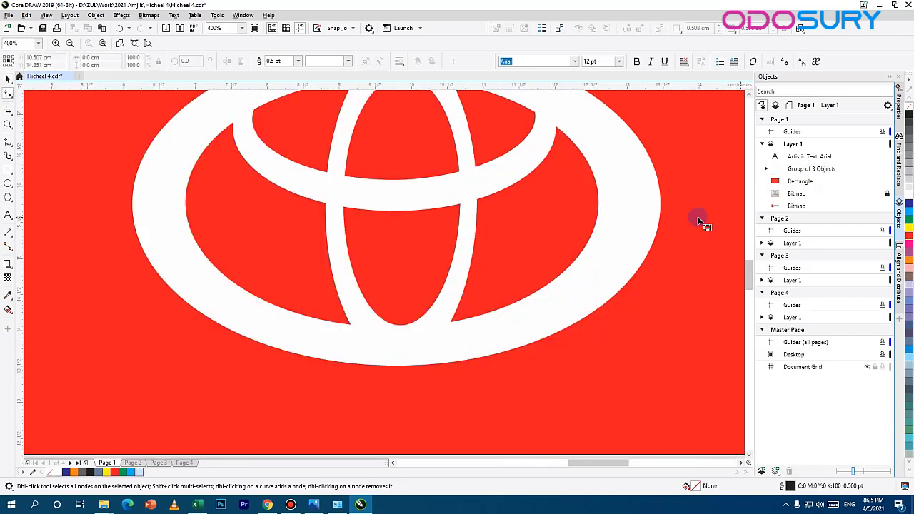
{"action": "scroll", "coordinate": [583, 194], "scroll_direction": "down", "scroll_amount": 2}
{"action": "scroll", "coordinate": [531, 161], "scroll_direction": "up", "scroll_amount": 1}
{"action": "left_click", "coordinate": [552, 291]}
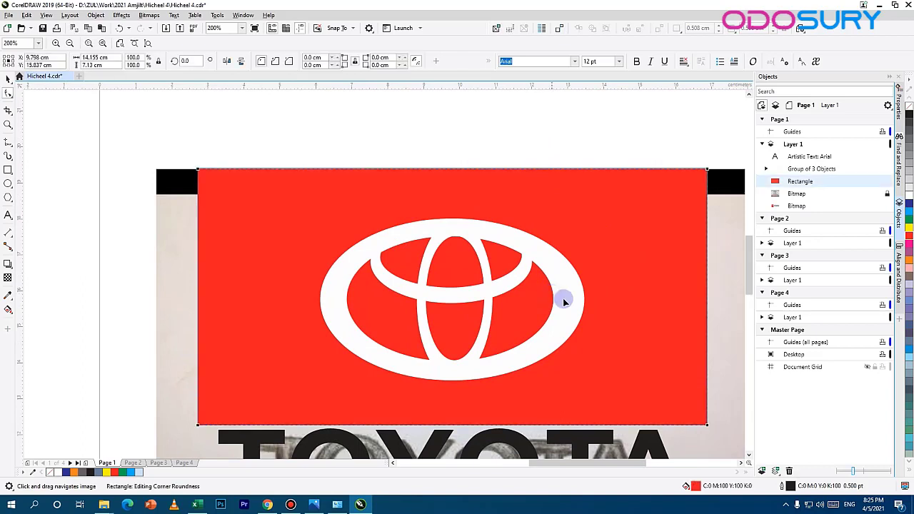
{"action": "left_click", "coordinate": [560, 300]}
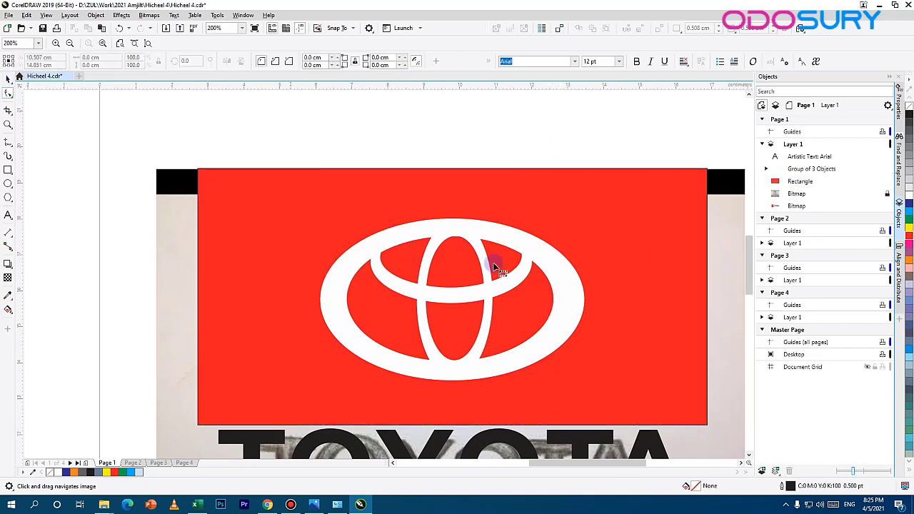
Step: Within the group, move the side nodes of the outer ring's inner contour outward by about 0.185 cm to thin its sides
{"action": "left_click", "coordinate": [8, 79]}
{"action": "double_click", "coordinate": [492, 228]}
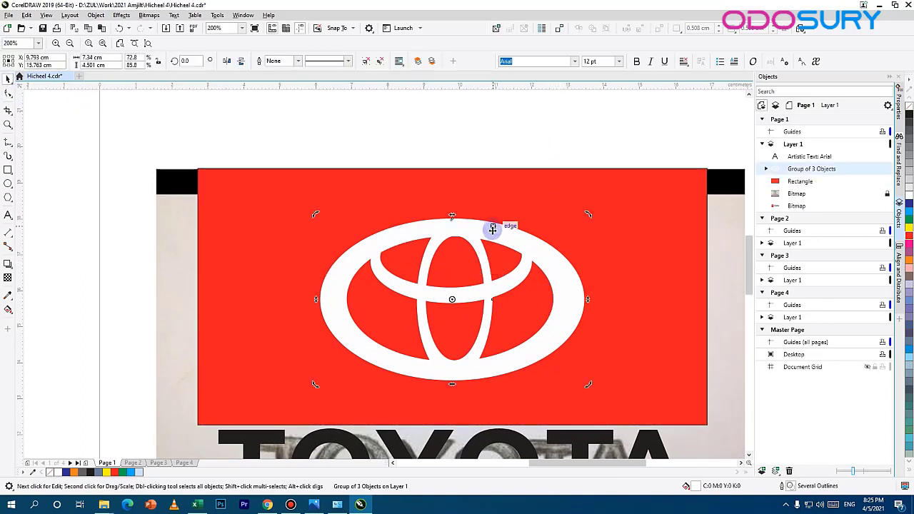
{"action": "left_click", "coordinate": [495, 230], "text": "ctrl"}
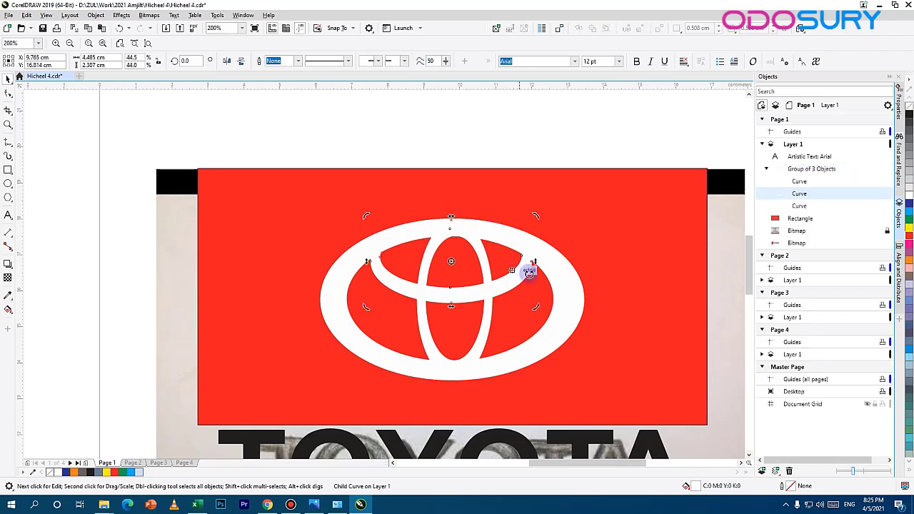
{"action": "left_click", "coordinate": [554, 304]}
{"action": "left_click", "coordinate": [523, 271], "text": "ctrl"}
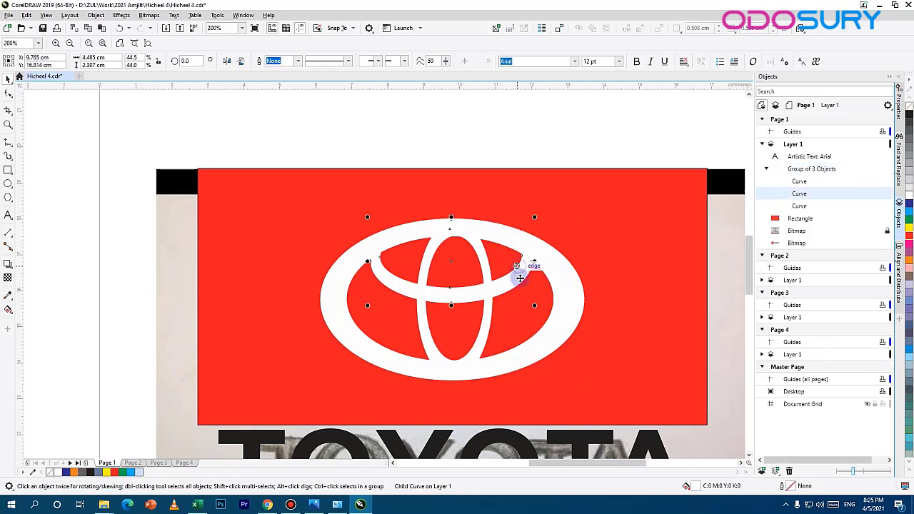
{"action": "left_click", "coordinate": [560, 308], "text": "ctrl"}
{"action": "left_click", "coordinate": [8, 94]}
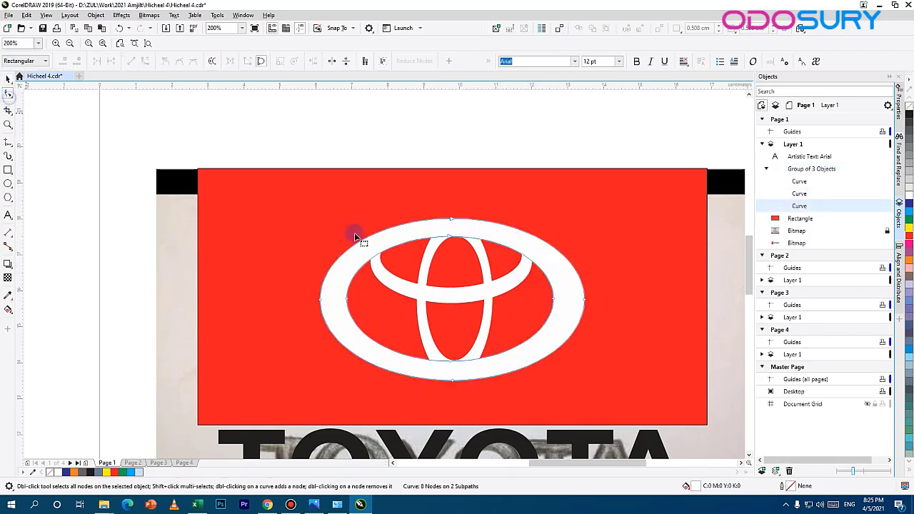
{"action": "left_click", "coordinate": [555, 298]}
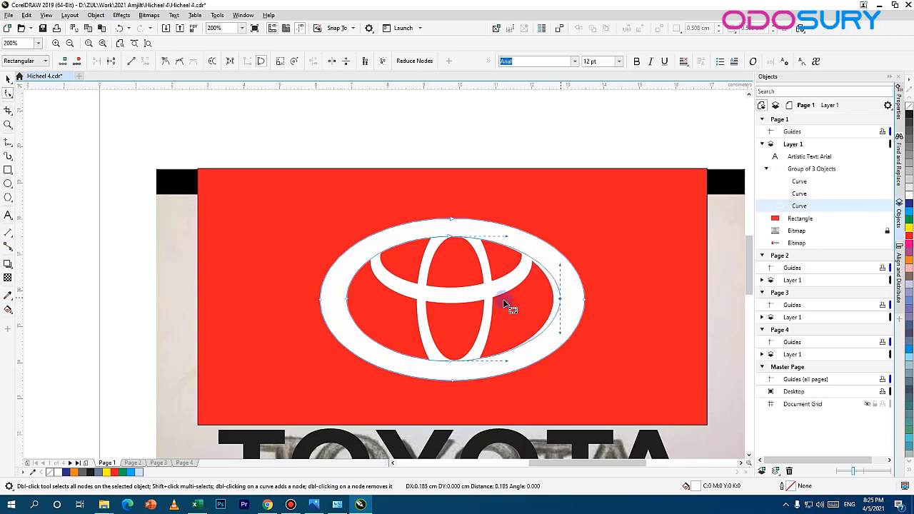
{"action": "left_click_drag", "start_coordinate": [344, 300], "coordinate": [340, 304]}
{"action": "left_click", "coordinate": [532, 145]}
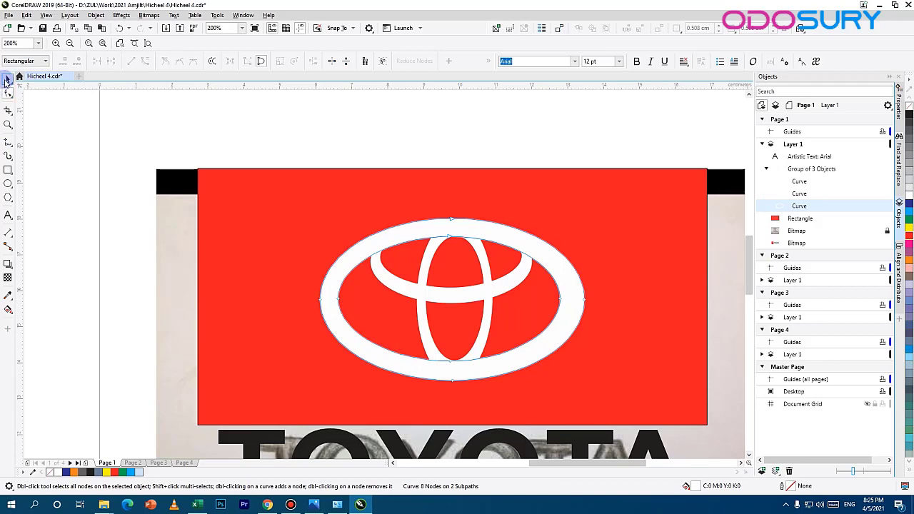
{"action": "left_click", "coordinate": [8, 79]}
{"action": "left_click", "coordinate": [531, 149]}
Step: Raise the top node of the outer ring's inner contour so the band is thinner at the top
{"action": "scroll", "coordinate": [536, 172], "scroll_direction": "down", "scroll_amount": 4}
{"action": "scroll", "coordinate": [545, 204], "scroll_direction": "up", "scroll_amount": 1}
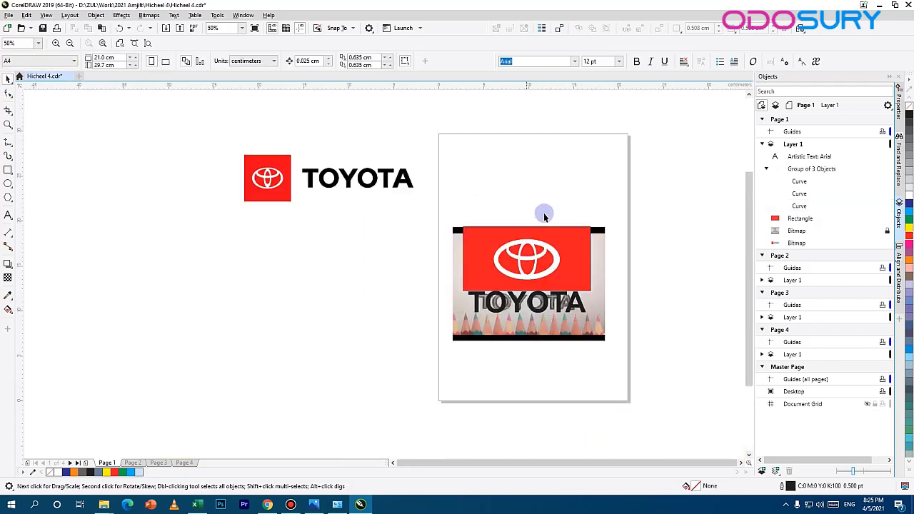
{"action": "left_click_drag", "start_coordinate": [543, 213], "coordinate": [447, 212]}
{"action": "scroll", "coordinate": [397, 253], "scroll_direction": "up", "scroll_amount": 6}
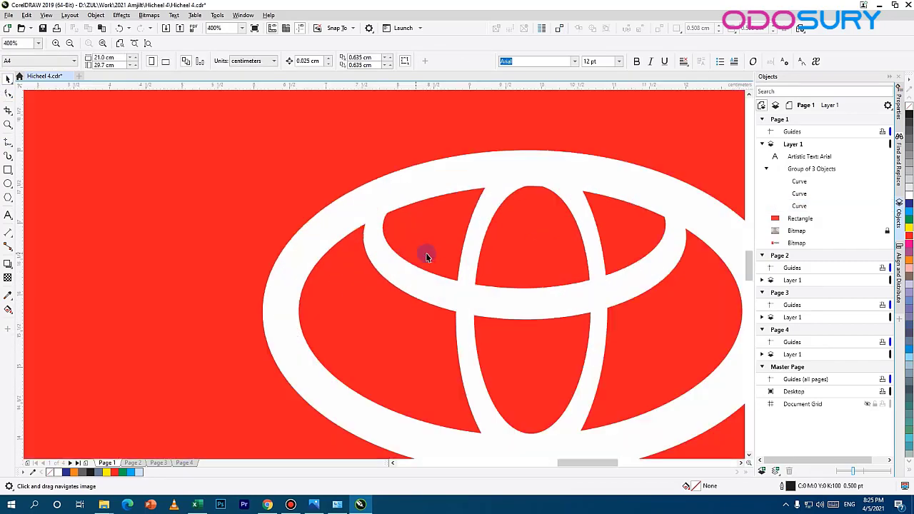
{"action": "left_click", "coordinate": [596, 192]}
{"action": "left_click_drag", "start_coordinate": [557, 183], "coordinate": [408, 188]}
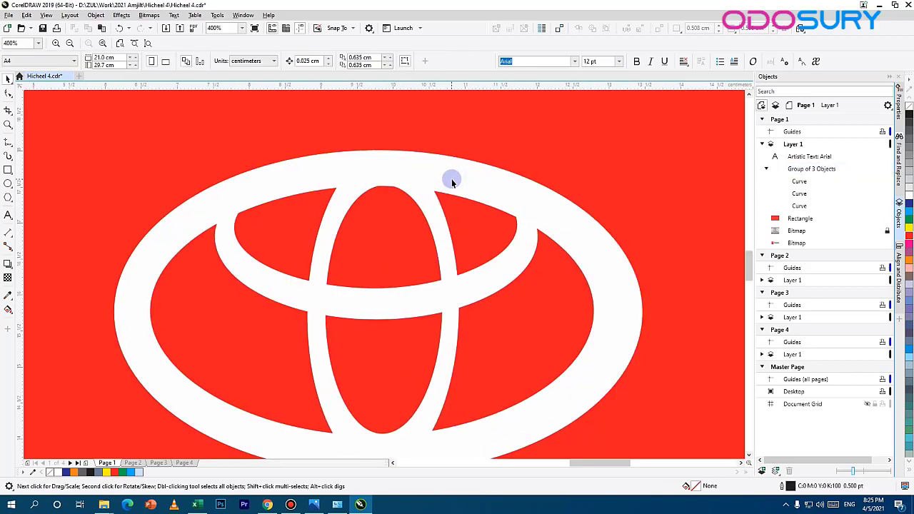
{"action": "left_click", "coordinate": [394, 182], "text": "ctrl"}
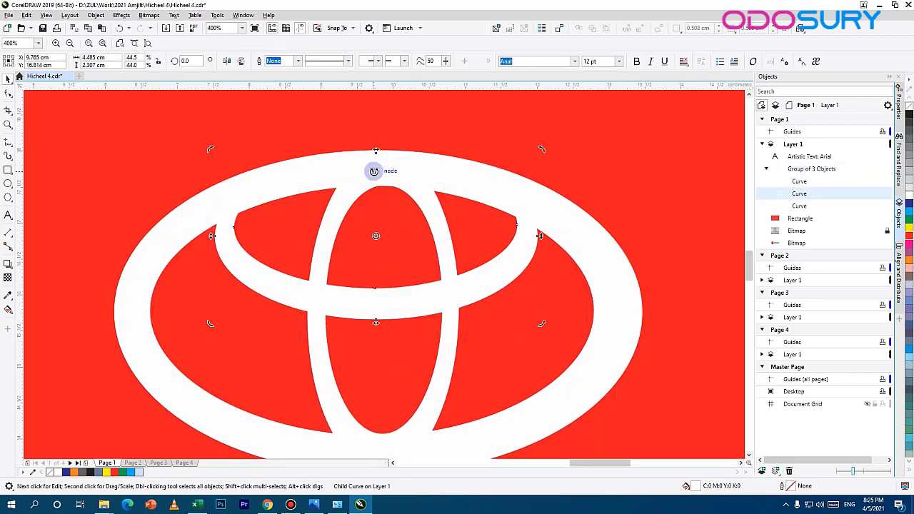
{"action": "left_click", "coordinate": [7, 94]}
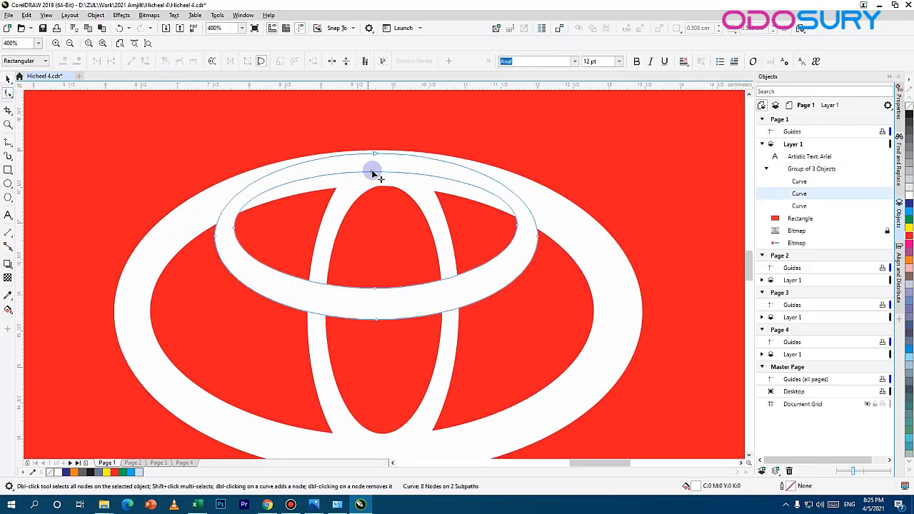
{"action": "left_click", "coordinate": [585, 230]}
{"action": "left_click", "coordinate": [577, 231]}
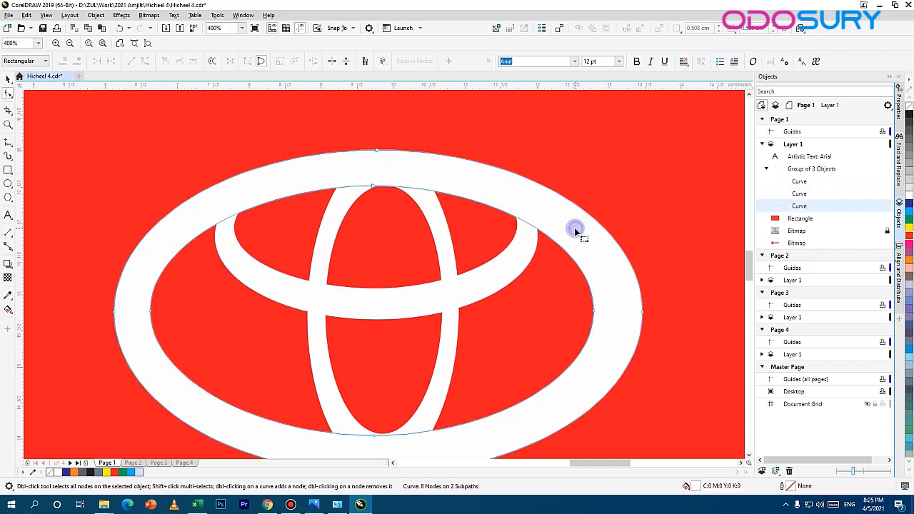
{"action": "mouse_move", "coordinate": [372, 186]}
{"action": "left_mouse_down"}
{"action": "mouse_move", "coordinate": [385, 153]}
{"action": "mouse_move", "coordinate": [385, 188]}
{"action": "left_mouse_up"}
Step: Lower the upper end of the central vertical ring's outer contour and remove the ring's bottom nodes
{"action": "double_click", "coordinate": [383, 164]}
{"action": "left_click", "coordinate": [383, 175]}
{"action": "scroll", "coordinate": [382, 230], "scroll_direction": "down", "scroll_amount": 3}
{"action": "left_click_drag", "start_coordinate": [129, 161], "coordinate": [266, 211]}
{"action": "scroll", "coordinate": [365, 235], "scroll_direction": "up", "scroll_amount": 1}
{"action": "scroll", "coordinate": [364, 233], "scroll_direction": "up", "scroll_amount": 4}
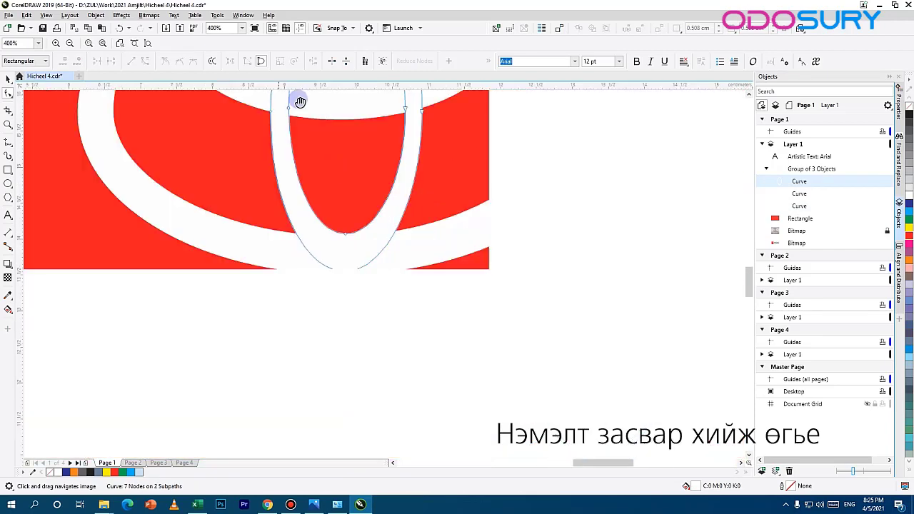
{"action": "left_click", "coordinate": [347, 236]}
{"action": "left_click_drag", "start_coordinate": [345, 272], "coordinate": [346, 275]}
{"action": "key", "text": "Escape"}
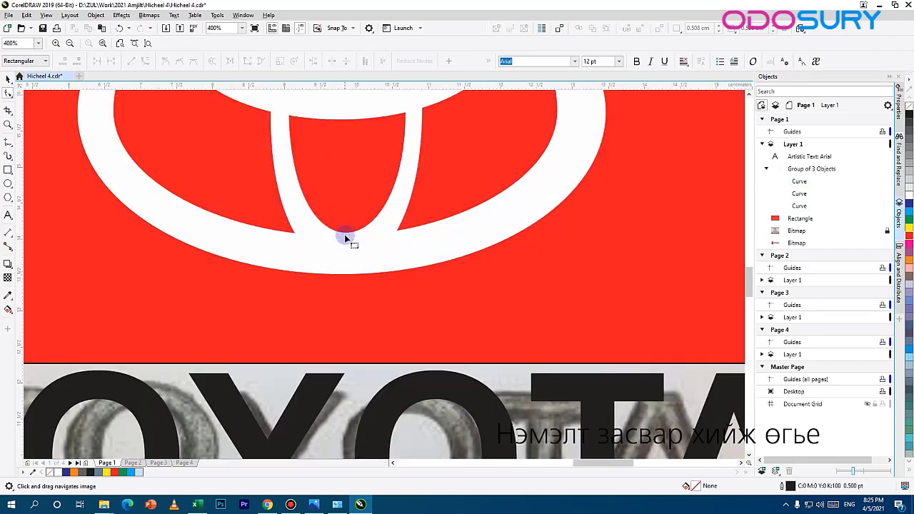
Step: Pull up the bottom of the vertical ring's inner and outer contours so the ring meets the outer ring's inner edge
{"action": "left_click_drag", "start_coordinate": [313, 163], "coordinate": [307, 268]}
{"action": "left_click", "coordinate": [342, 338]}
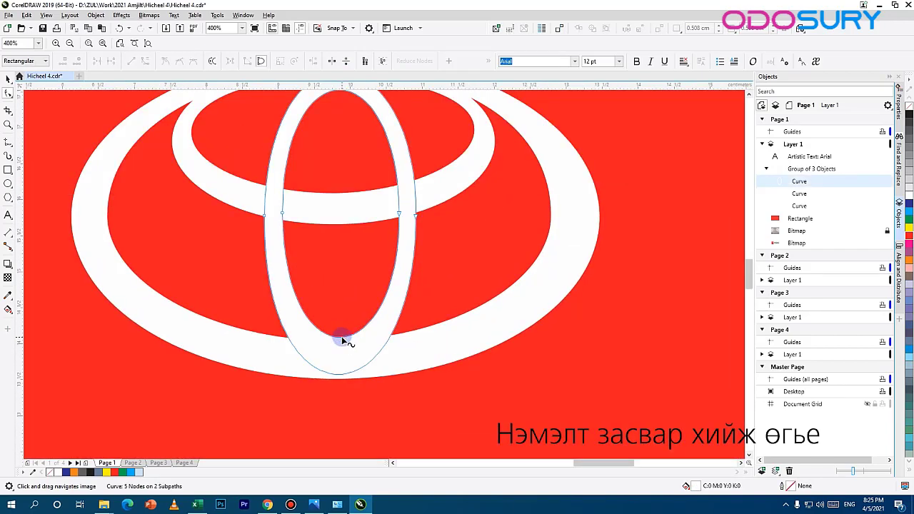
{"action": "left_click_drag", "start_coordinate": [340, 315], "coordinate": [340, 307]}
{"action": "left_click_drag", "start_coordinate": [343, 374], "coordinate": [342, 339]}
{"action": "left_click_drag", "start_coordinate": [359, 250], "coordinate": [348, 350]}
{"action": "left_click", "coordinate": [405, 316]}
{"action": "left_click_drag", "start_coordinate": [411, 157], "coordinate": [383, 189]}
{"action": "left_click", "coordinate": [466, 228]}
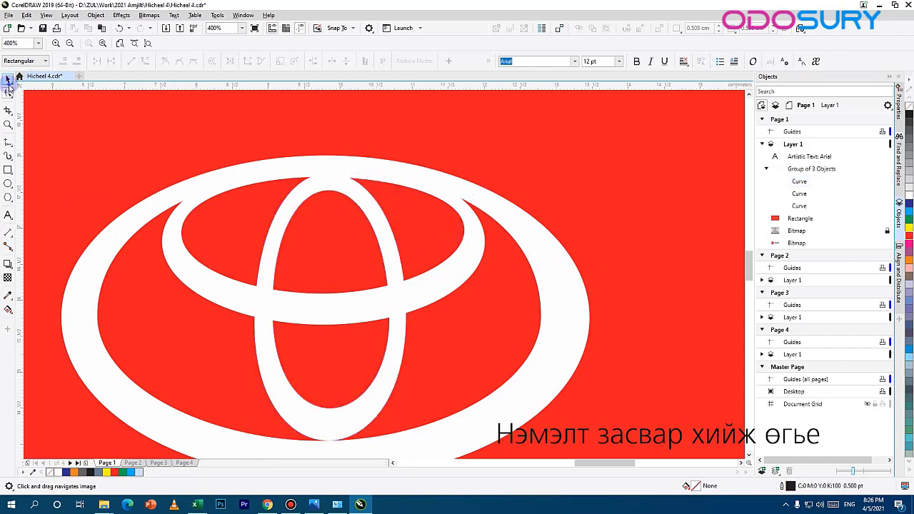
Step: Ungroup the three rings and lower the horizontal inner ring to a Y position of about 16.67 cm
{"action": "left_click", "coordinate": [8, 80]}
{"action": "left_click", "coordinate": [429, 265]}
{"action": "key", "text": "ctrl+u"}
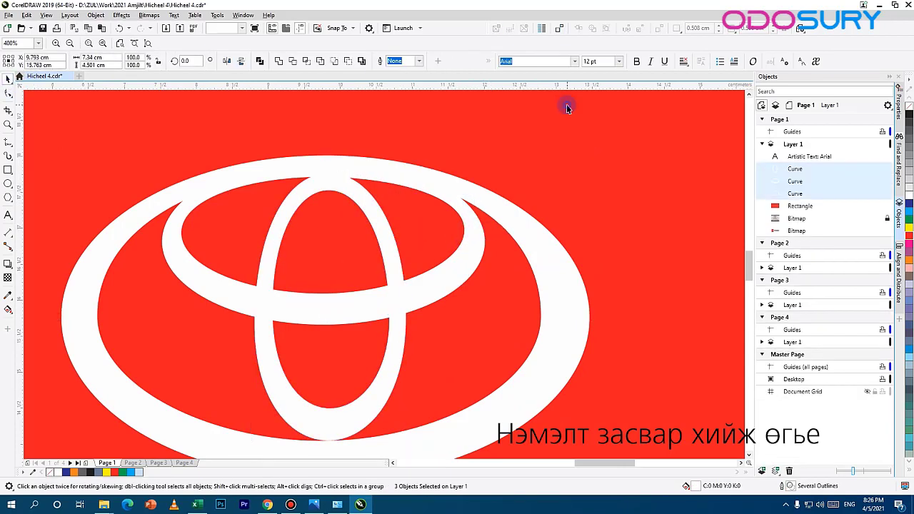
{"action": "left_click", "coordinate": [474, 241]}
{"action": "left_click_drag", "start_coordinate": [474, 241], "coordinate": [456, 291]}
{"action": "scroll", "coordinate": [282, 275], "scroll_direction": "down", "scroll_amount": 4}
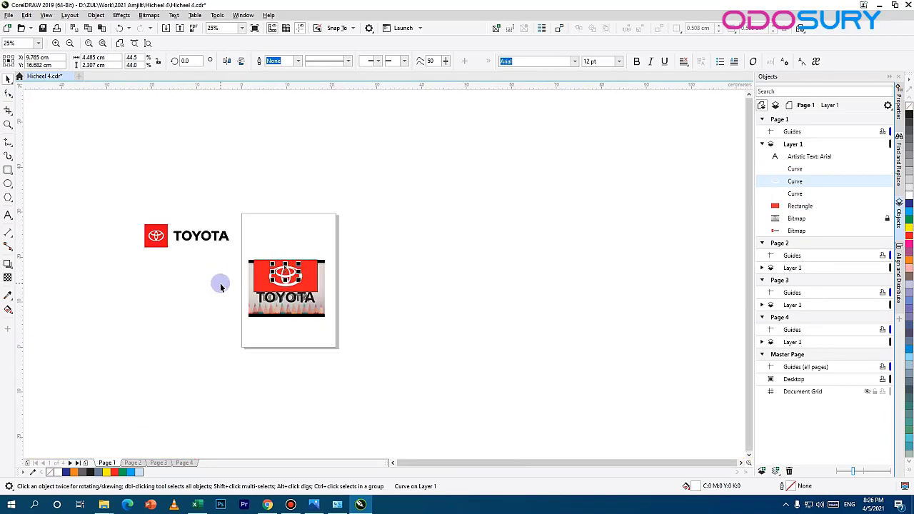
{"action": "scroll", "coordinate": [287, 281], "scroll_direction": "up", "scroll_amount": 4}
{"action": "left_click_drag", "start_coordinate": [328, 195], "coordinate": [548, 378]}
{"action": "scroll", "coordinate": [405, 300], "scroll_direction": "up", "scroll_amount": 2}
{"action": "scroll", "coordinate": [405, 298], "scroll_direction": "down", "scroll_amount": 1}
{"action": "left_click_drag", "start_coordinate": [616, 387], "coordinate": [616, 361]}
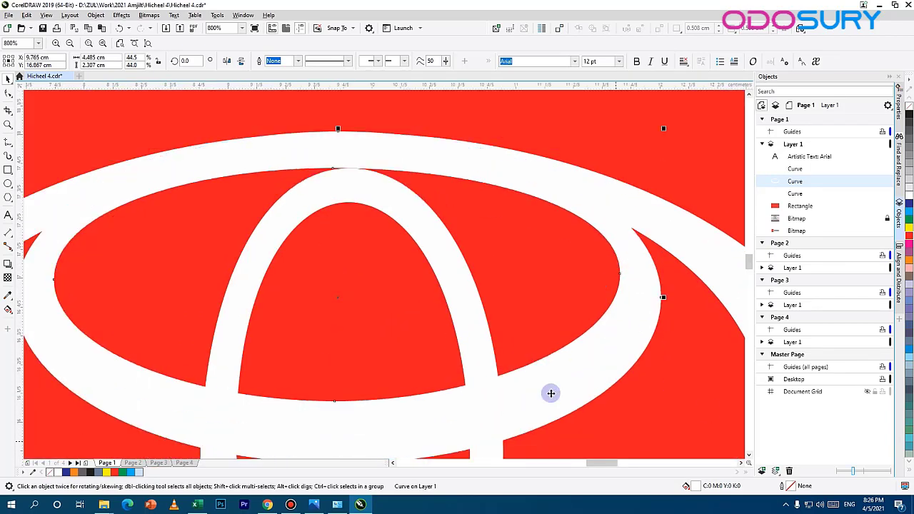
Step: Regroup the three adjusted rings and delete the pencil sketch bitmap behind the artwork
{"action": "left_click", "coordinate": [684, 338]}
{"action": "left_click", "coordinate": [346, 196]}
{"action": "scroll", "coordinate": [355, 206], "scroll_direction": "down", "scroll_amount": 2}
{"action": "scroll", "coordinate": [374, 259], "scroll_direction": "down", "scroll_amount": 2}
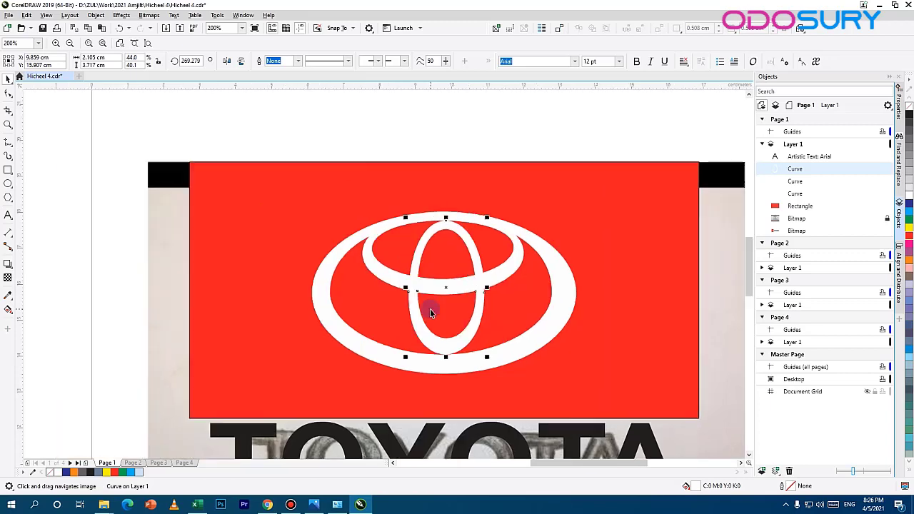
{"action": "scroll", "coordinate": [477, 328], "scroll_direction": "up", "scroll_amount": 1}
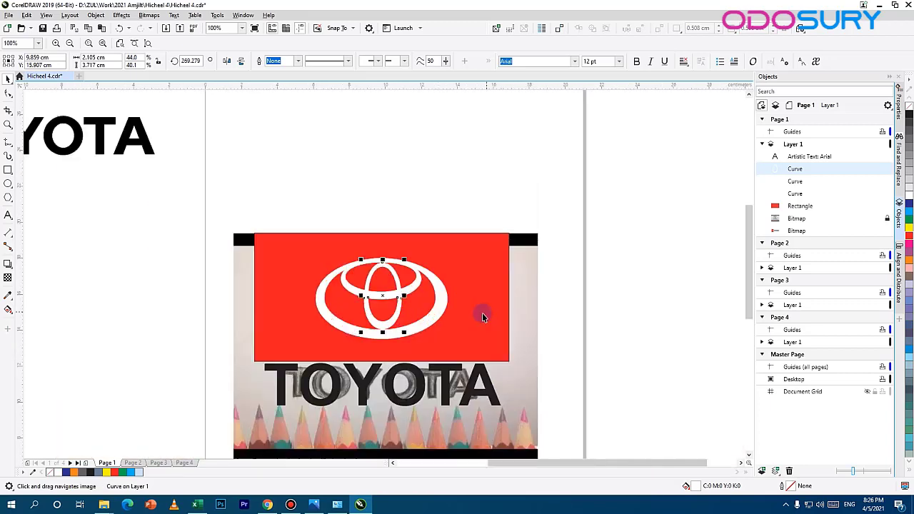
{"action": "scroll", "coordinate": [434, 336], "scroll_direction": "up", "scroll_amount": 1}
{"action": "left_click", "coordinate": [379, 242]}
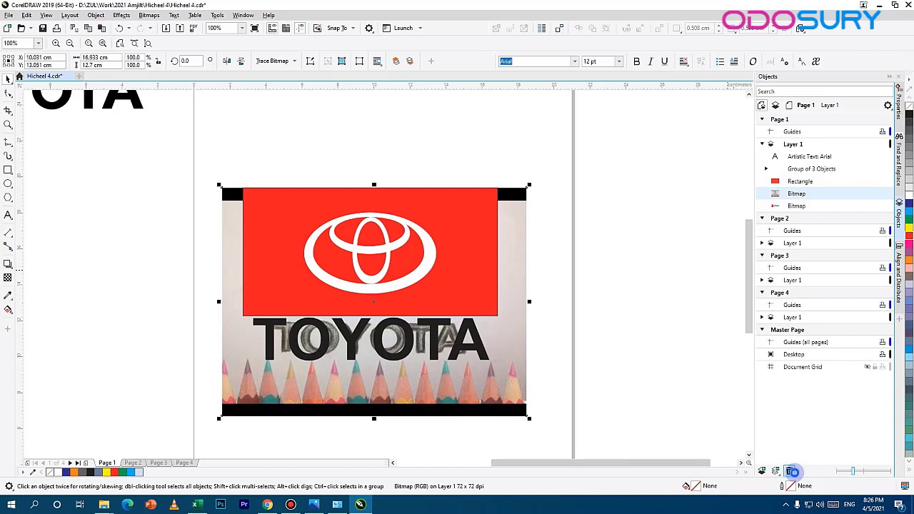
{"action": "left_click", "coordinate": [791, 471]}
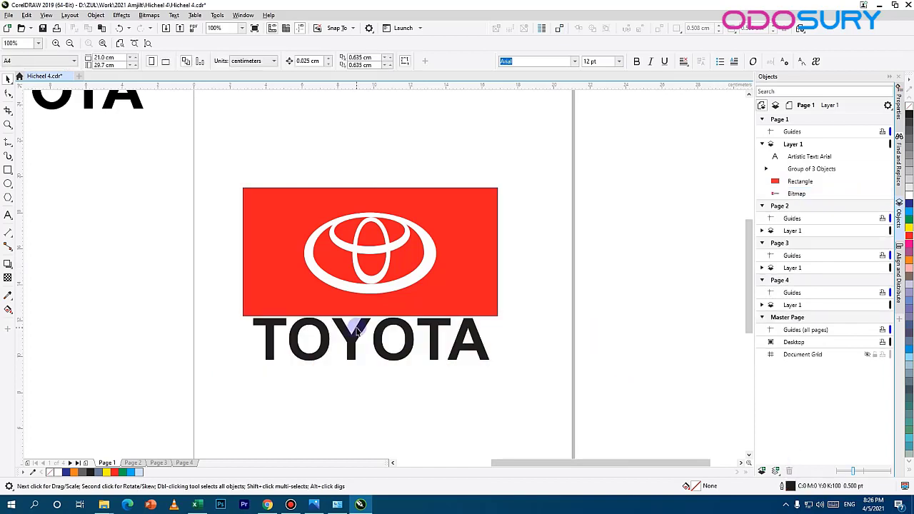
Step: Remove the outline from the red rectangle by setting its outline colour to none
{"action": "left_click", "coordinate": [355, 323]}
{"action": "double_click", "coordinate": [793, 486]}
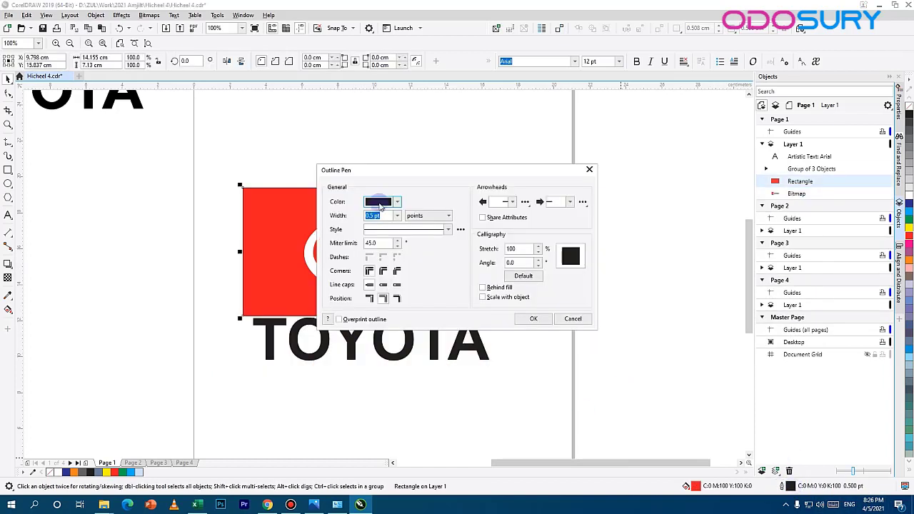
{"action": "left_click", "coordinate": [397, 202]}
{"action": "left_click", "coordinate": [534, 319]}
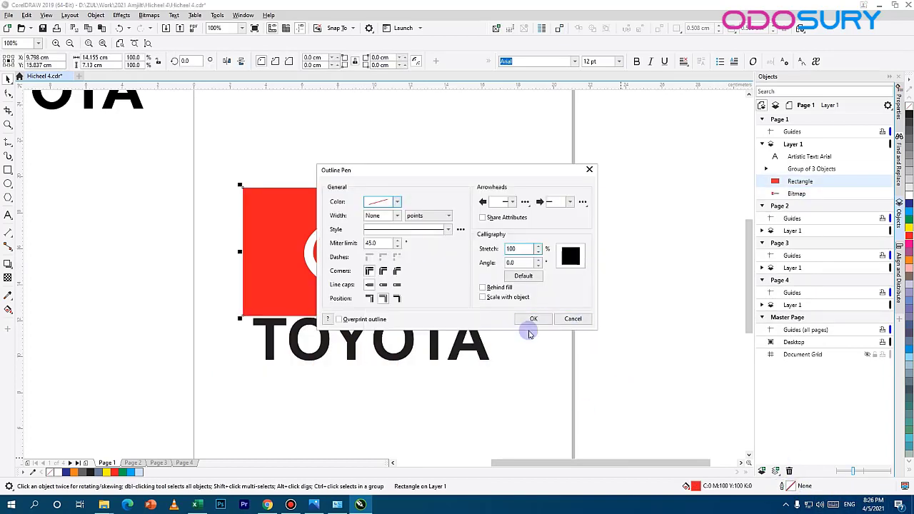
{"action": "left_click", "coordinate": [533, 319]}
{"action": "left_click", "coordinate": [455, 270]}
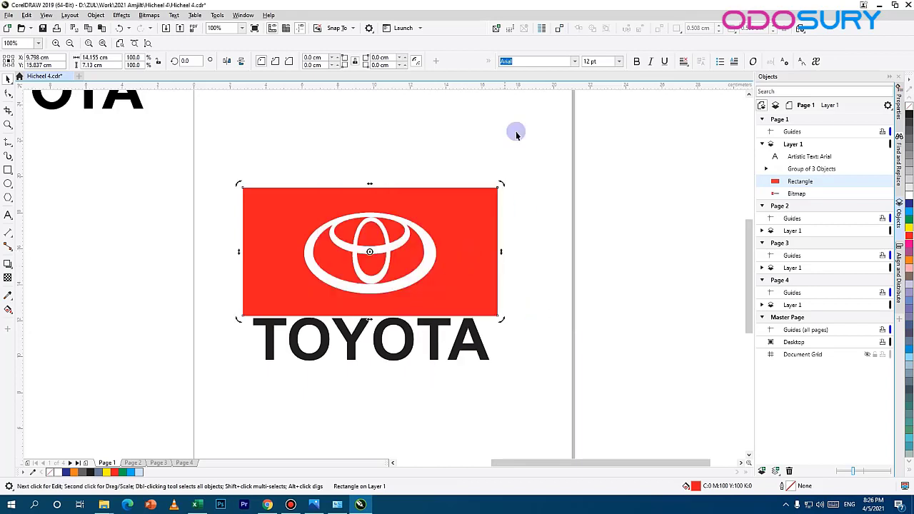
Step: Move the complete redrawn logo lower on the page and place the reference Toyota logo image above it
{"action": "left_click_drag", "start_coordinate": [516, 134], "coordinate": [240, 368]}
{"action": "scroll", "coordinate": [377, 303], "scroll_direction": "down", "scroll_amount": 2}
{"action": "left_click_drag", "start_coordinate": [410, 315], "coordinate": [410, 333]}
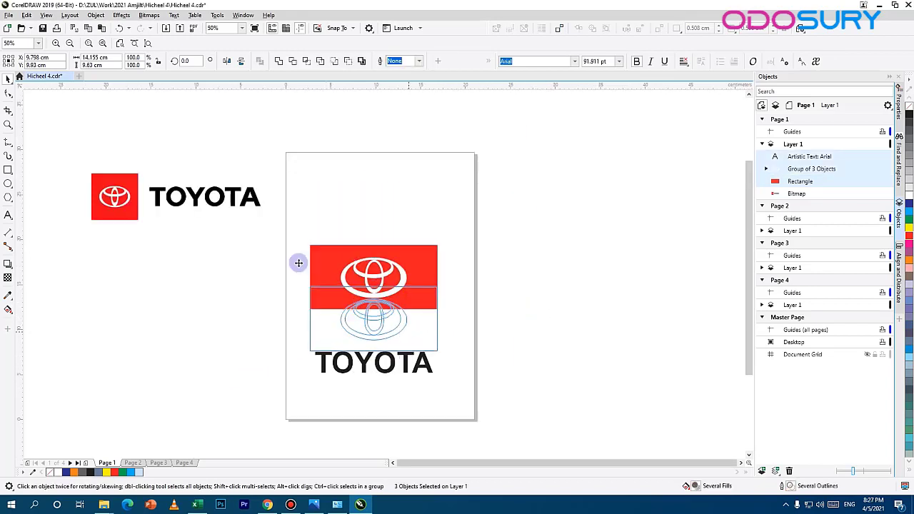
{"action": "left_click_drag", "start_coordinate": [181, 199], "coordinate": [404, 234]}
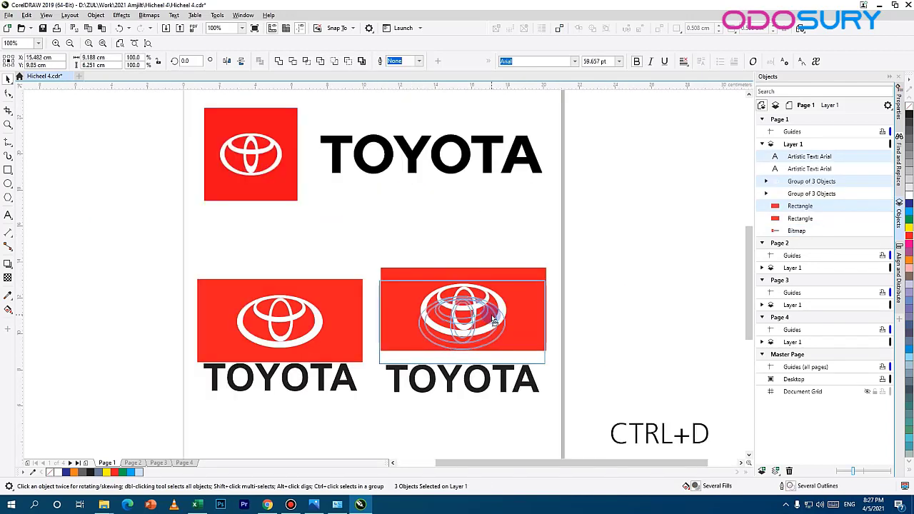
Step: Place the duplicate of the redrawn Toyota logo beside the original, level with it
{"action": "left_click_drag", "start_coordinate": [492, 315], "coordinate": [492, 314]}
{"action": "left_click", "coordinate": [604, 334]}
{"action": "scroll", "coordinate": [501, 333], "scroll_direction": "up", "scroll_amount": 1}
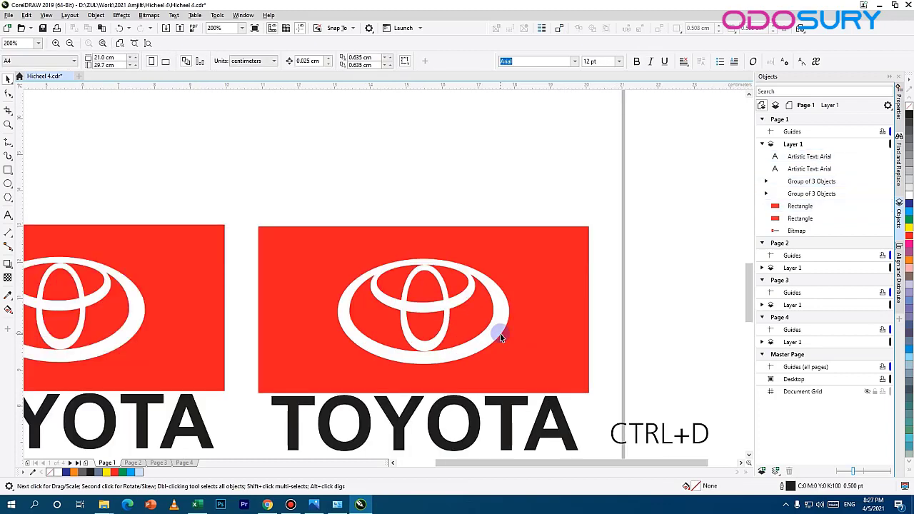
{"action": "scroll", "coordinate": [500, 333], "scroll_direction": "down", "scroll_amount": 1}
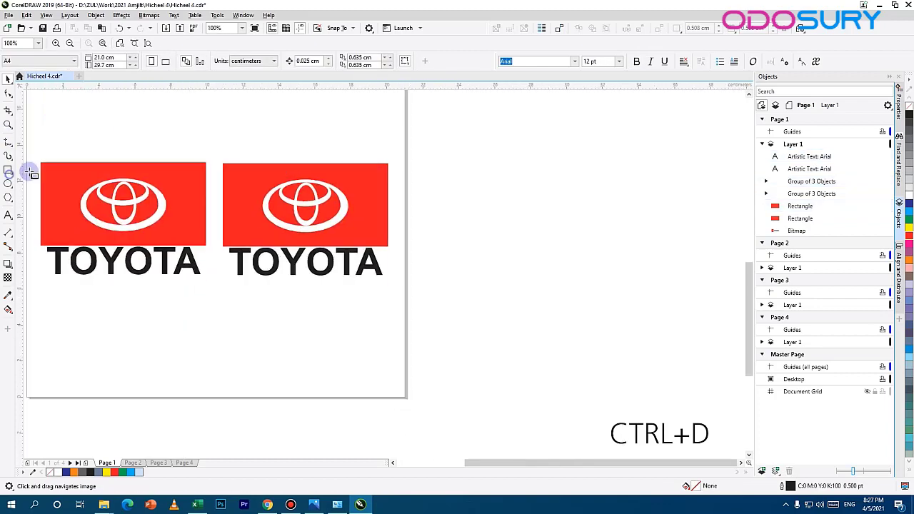
Step: Draw a rectangle about 10.2 by 9.3 cm over the duplicate logo and fill it with black
{"action": "left_click", "coordinate": [8, 170]}
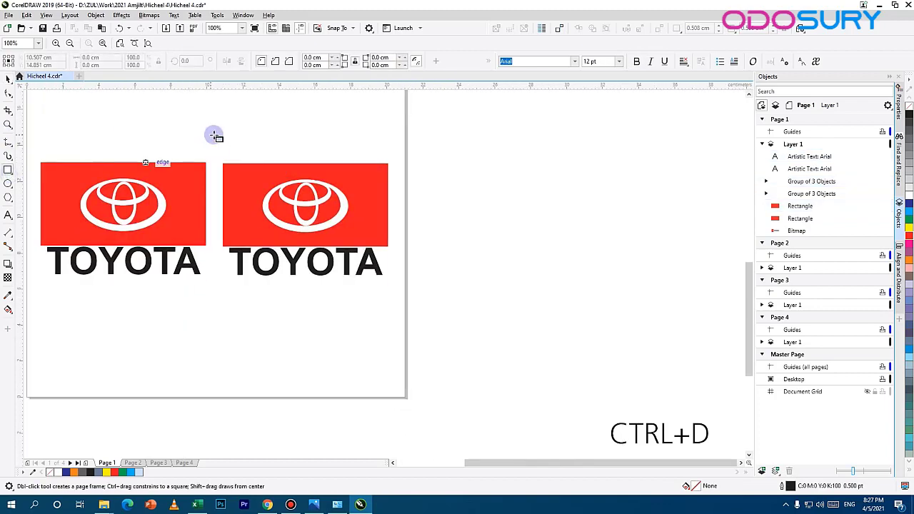
{"action": "mouse_move", "coordinate": [214, 135]}
{"action": "left_mouse_down"}
{"action": "mouse_move", "coordinate": [402, 316]}
{"action": "mouse_move", "coordinate": [400, 303]}
{"action": "left_mouse_up"}
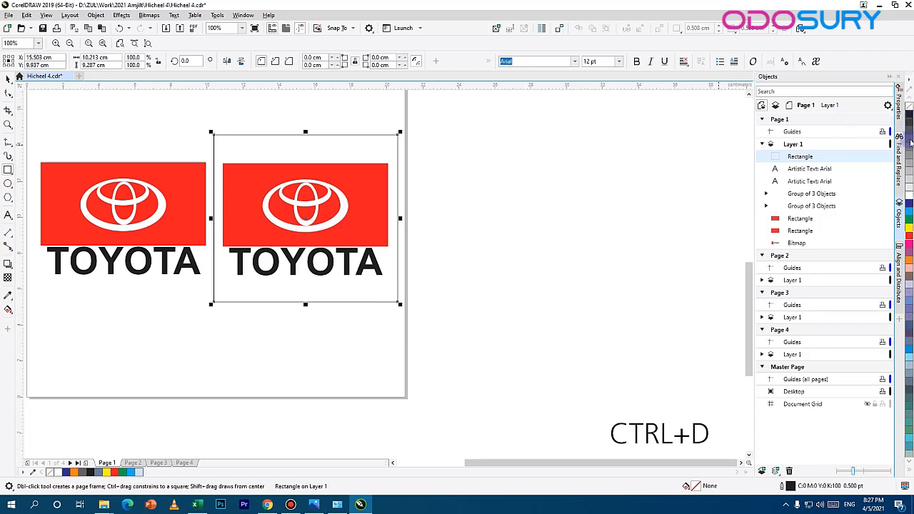
{"action": "left_click", "coordinate": [909, 114]}
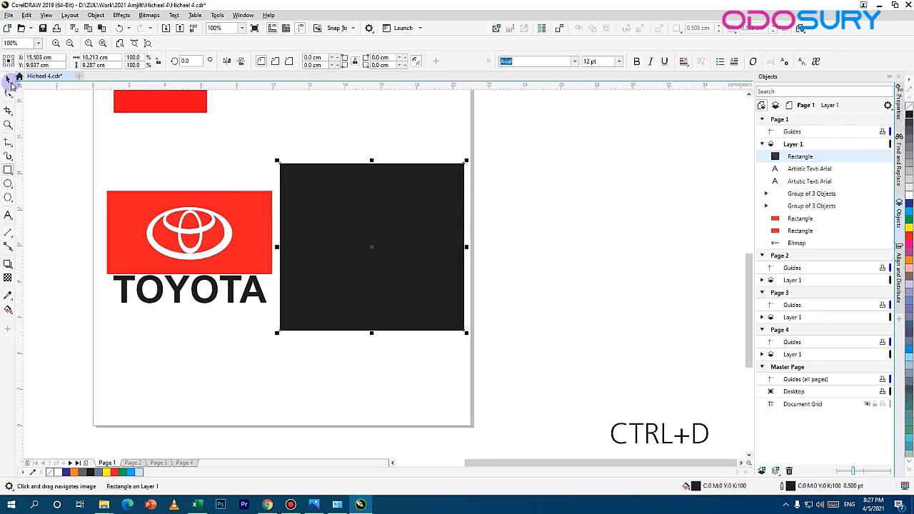
Step: Send the black rectangle behind the duplicate logo's red rectangle, rings and text
{"action": "left_click", "coordinate": [10, 82]}
{"action": "left_click", "coordinate": [336, 178]}
{"action": "right_click", "coordinate": [337, 179]}
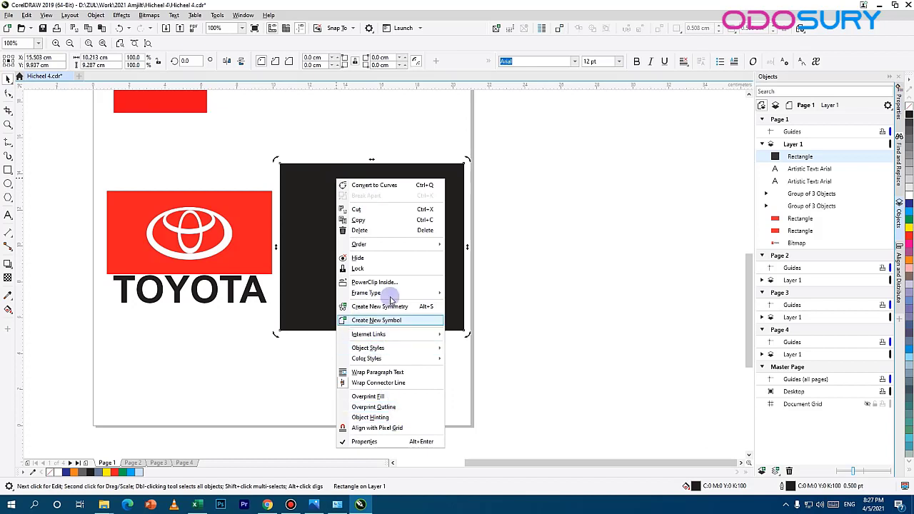
{"action": "left_click", "coordinate": [457, 158]}
{"action": "left_click", "coordinate": [456, 176]}
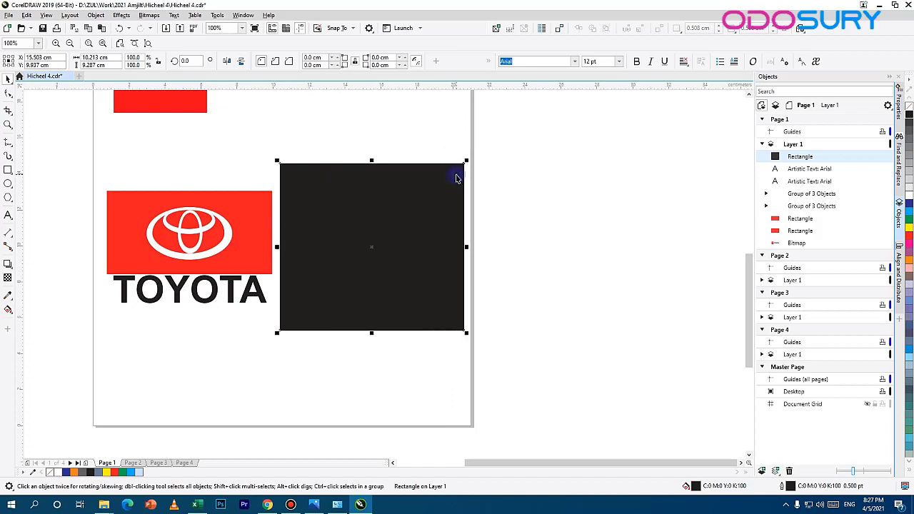
{"action": "left_click", "coordinate": [457, 176]}
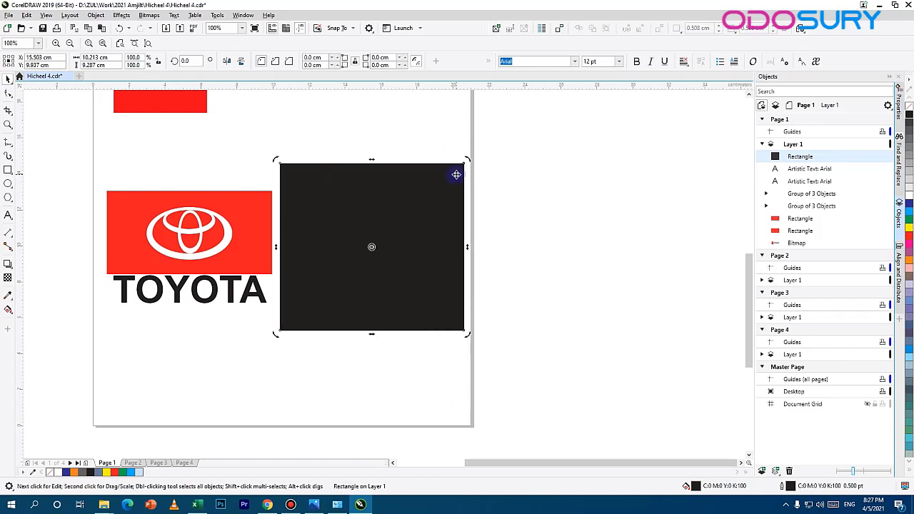
{"action": "left_click", "coordinate": [444, 187]}
{"action": "key", "text": "ctrl+Page_Down"}
{"action": "key", "text": "ctrl+Page_Down"}
{"action": "key", "text": "ctrl+Page_Down"}
{"action": "key", "text": "ctrl+Page_Down"}
{"action": "key", "text": "ctrl+Page_Down"}
{"action": "key", "text": "ctrl+Page_Down"}
{"action": "key", "text": "ctrl+Page_Down"}
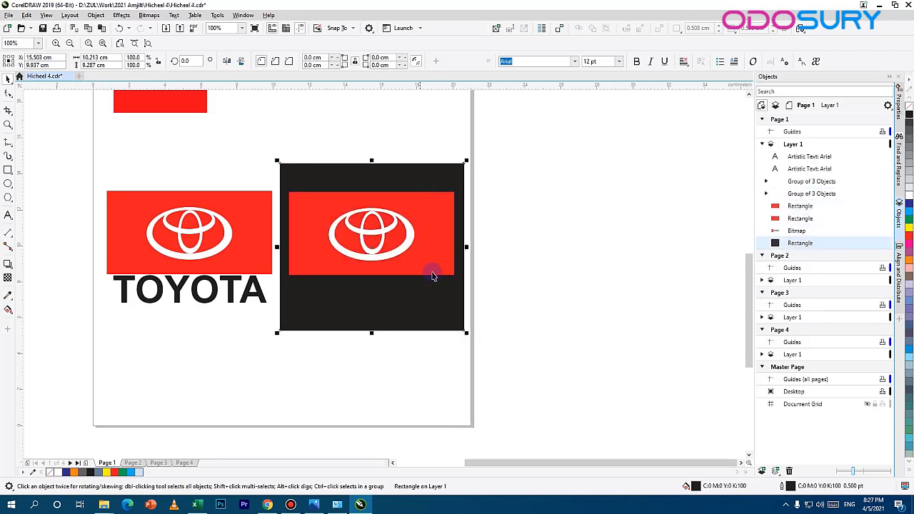
Step: Recolour the TOYOTA text on the black rectangle to white
{"action": "left_click", "coordinate": [549, 302]}
{"action": "left_click", "coordinate": [379, 291]}
{"action": "left_click", "coordinate": [910, 194]}
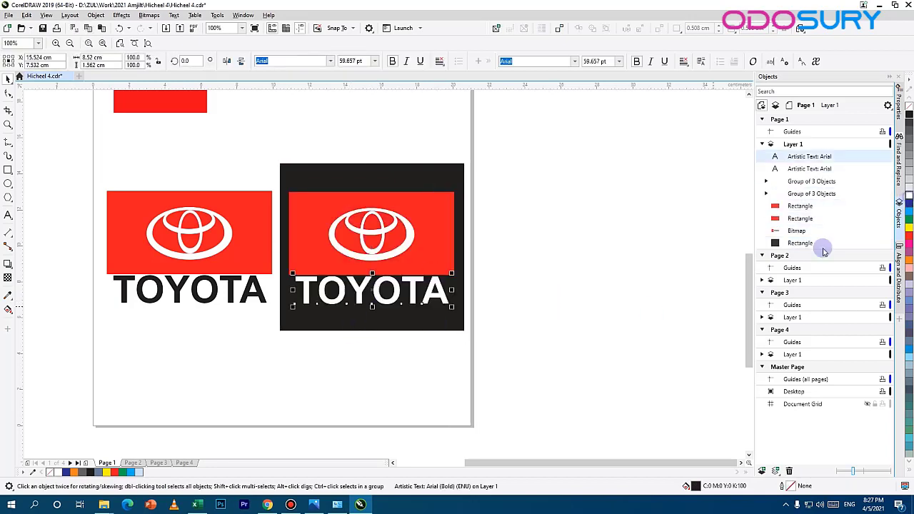
{"action": "left_click", "coordinate": [559, 346]}
Step: Select both redrawn logo versions and move them up beneath the reference logo, to a Y position of about 12.7 cm
{"action": "left_click_drag", "start_coordinate": [397, 357], "coordinate": [490, 346]}
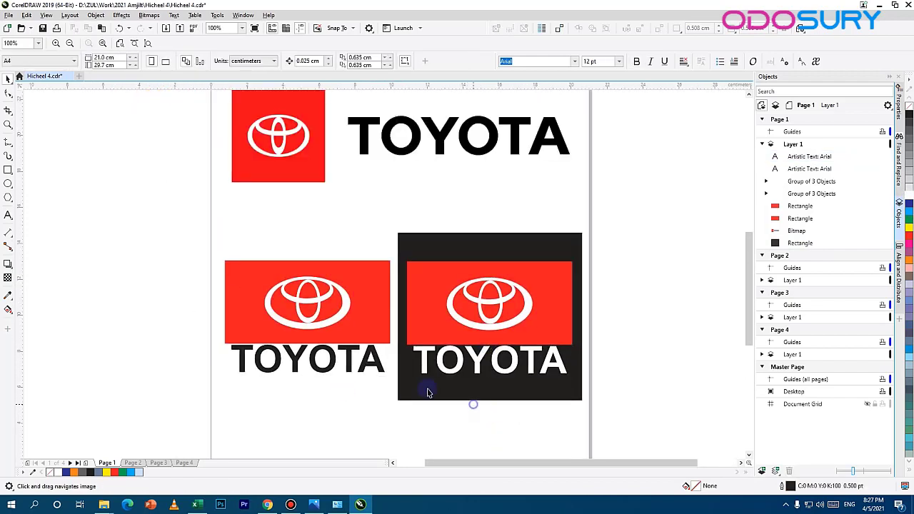
{"action": "left_click", "coordinate": [494, 316]}
{"action": "left_click_drag", "start_coordinate": [639, 223], "coordinate": [188, 433]}
{"action": "left_click_drag", "start_coordinate": [501, 293], "coordinate": [501, 243]}
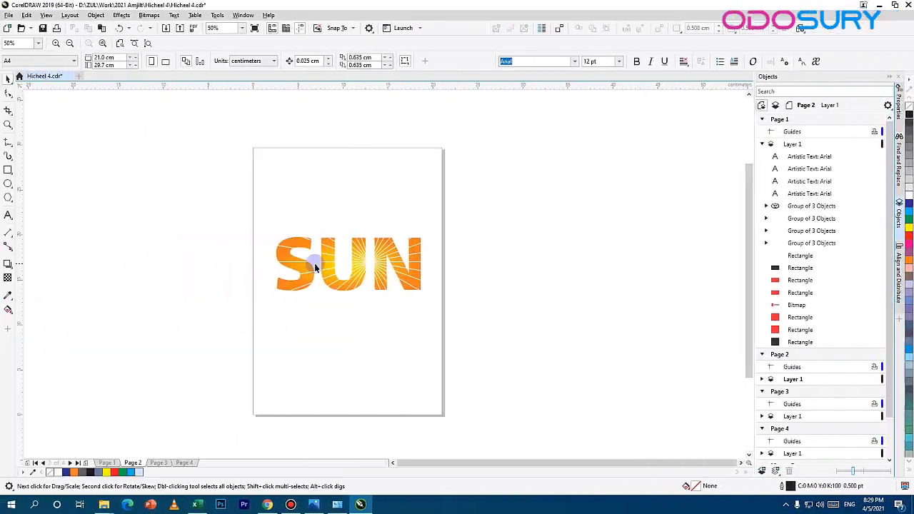
Step: Move the reference SUN sunburst text on Page 2 up near the page's upper edge, to a Y position of about 25.24 cm
{"action": "scroll", "coordinate": [357, 277], "scroll_direction": "up", "scroll_amount": 2}
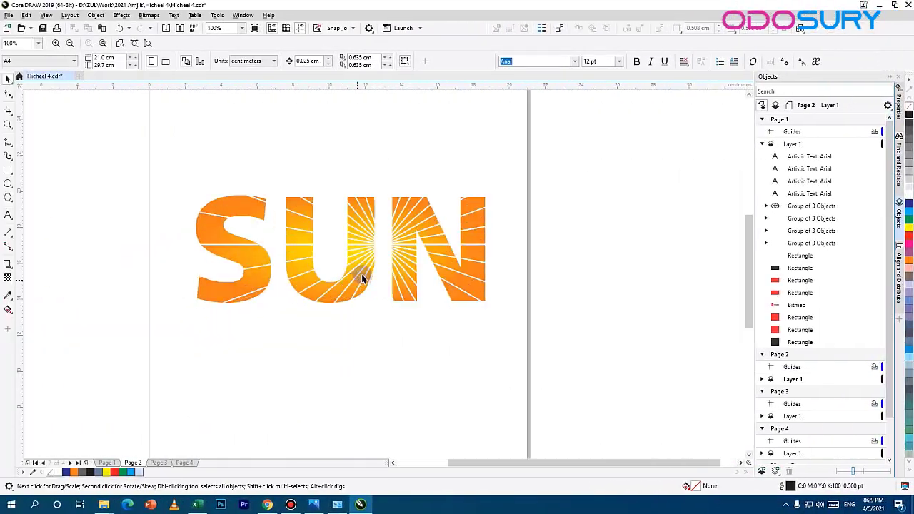
{"action": "left_click", "coordinate": [345, 292]}
{"action": "left_click_drag", "start_coordinate": [345, 285], "coordinate": [347, 185]}
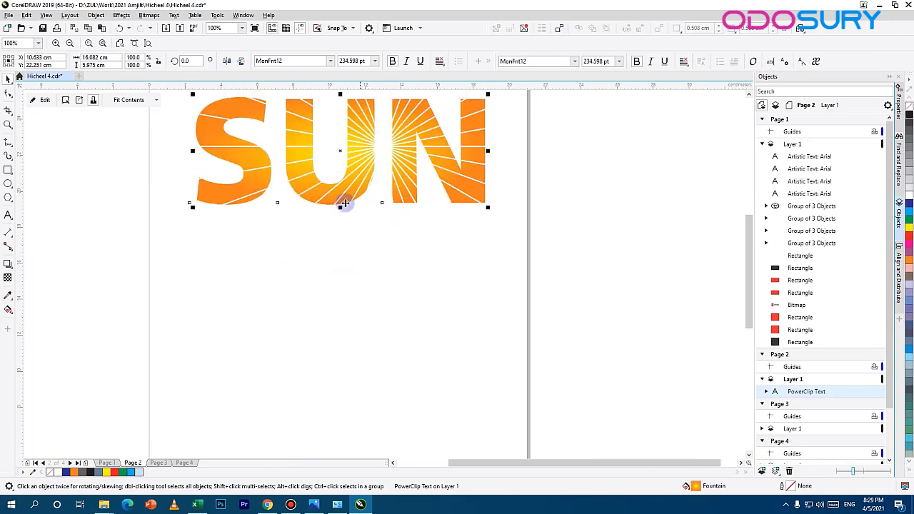
{"action": "left_click_drag", "start_coordinate": [381, 229], "coordinate": [445, 365]}
{"action": "scroll", "coordinate": [419, 259], "scroll_direction": "up", "scroll_amount": 2}
{"action": "scroll", "coordinate": [418, 240], "scroll_direction": "down", "scroll_amount": 2}
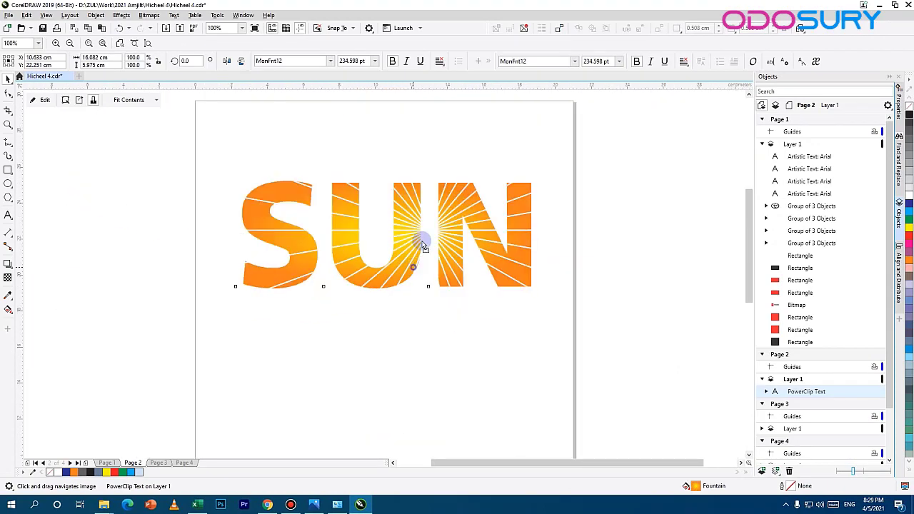
Step: Add the artistic text "SUN" below the reference sunburst text
{"action": "left_click", "coordinate": [8, 215]}
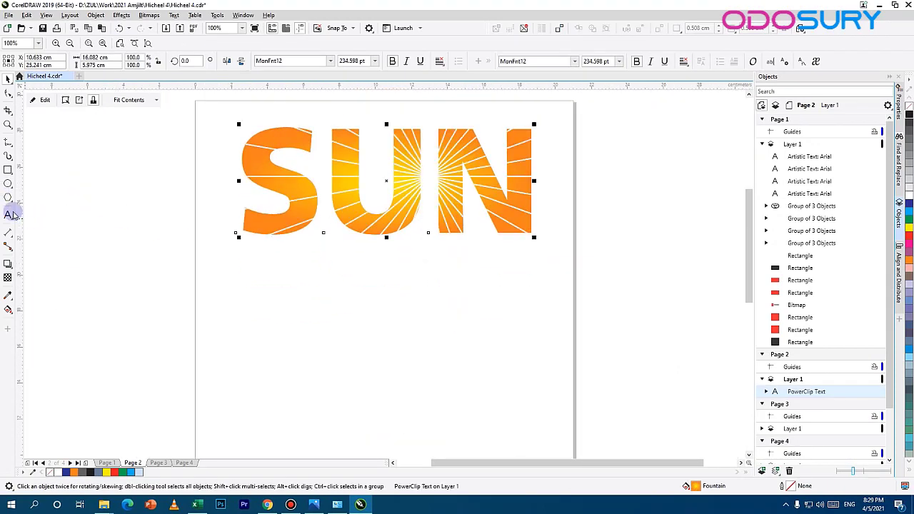
{"action": "left_click", "coordinate": [294, 350]}
{"action": "type", "text": "S"}
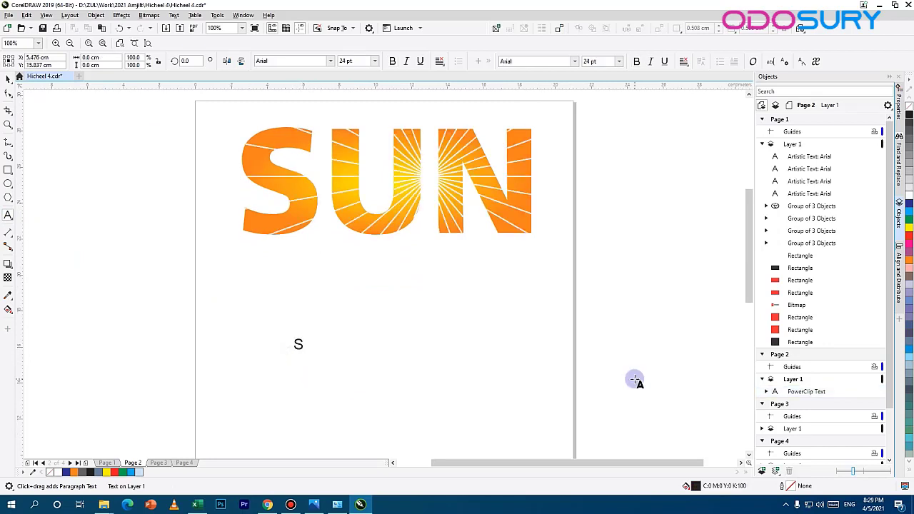
{"action": "type", "text": "UN"}
{"action": "left_click", "coordinate": [3, 80]}
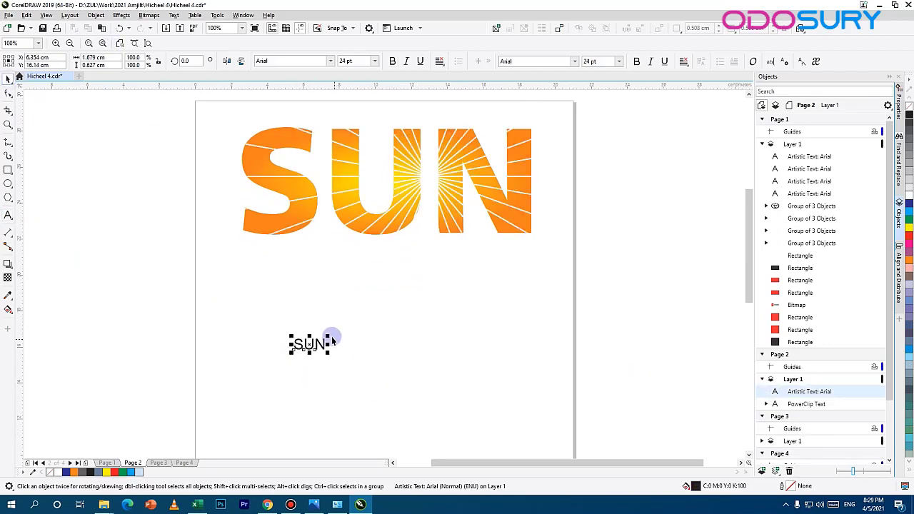
Step: Make the new SUN text bold, enlarge it to about 17 cm wide and position it beneath the reference text
{"action": "left_click_drag", "start_coordinate": [331, 336], "coordinate": [492, 298]}
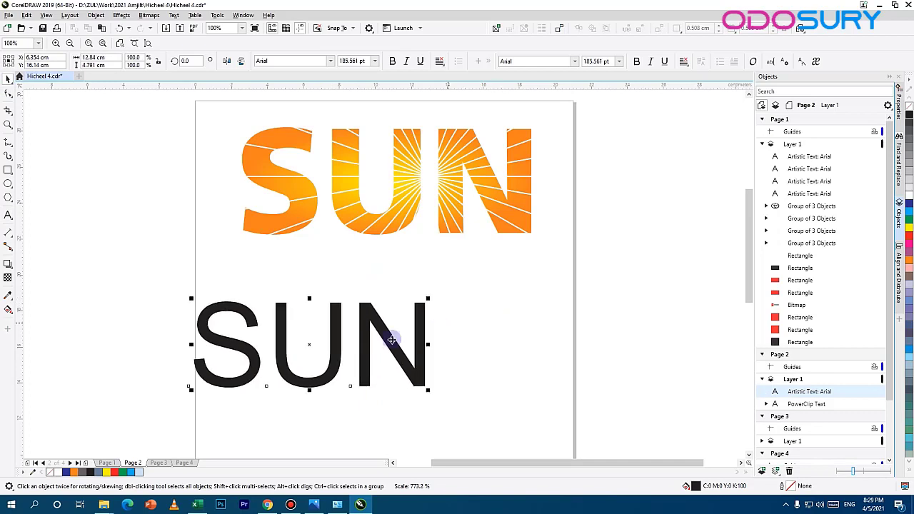
{"action": "left_click_drag", "start_coordinate": [392, 339], "coordinate": [462, 339]}
{"action": "left_click", "coordinate": [638, 61]}
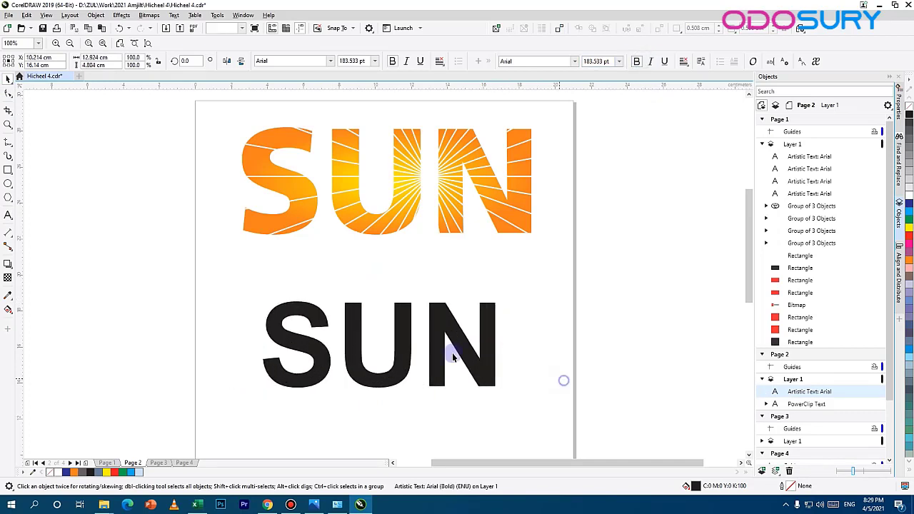
{"action": "left_click_drag", "start_coordinate": [499, 308], "coordinate": [537, 281]}
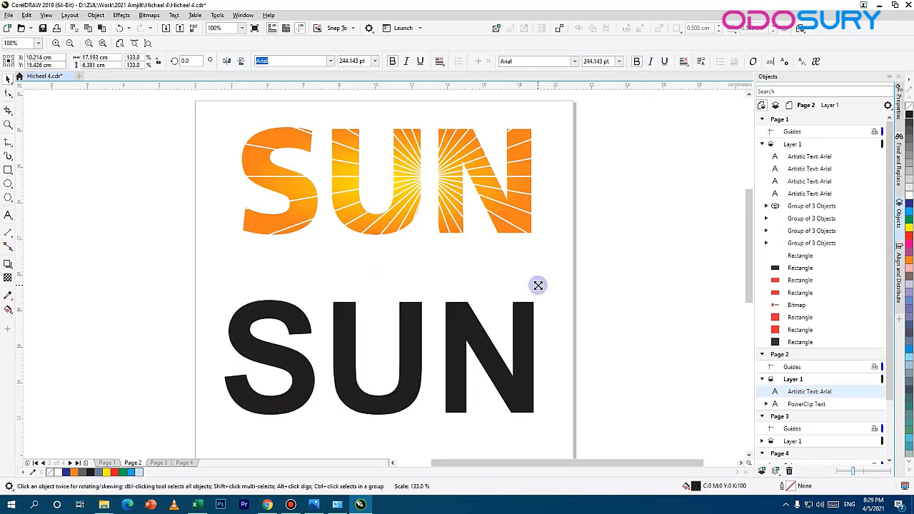
{"action": "double_click", "coordinate": [696, 486]}
{"action": "left_click", "coordinate": [580, 375]}
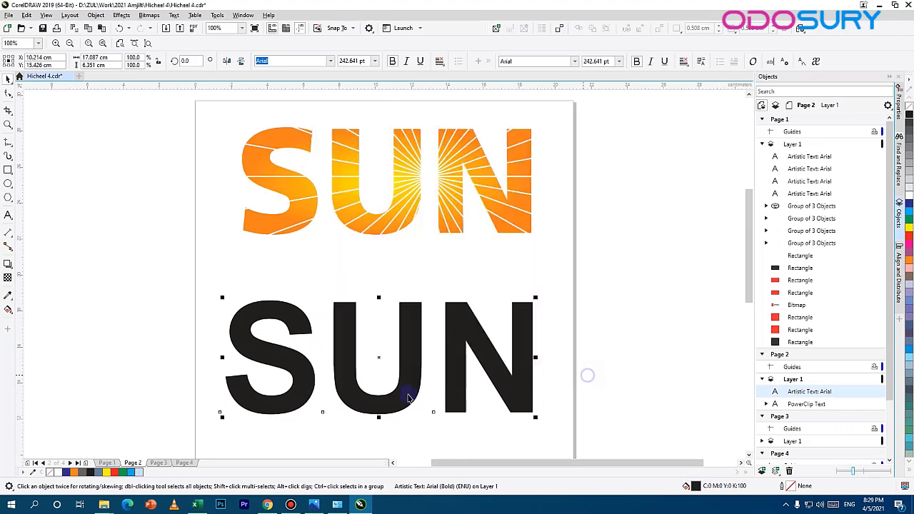
Step: Draw a horizontal 2-point line about 9.2 cm long from the gap between U and N across the N, past the page edge
{"action": "scroll", "coordinate": [377, 300], "scroll_direction": "down", "scroll_amount": 3}
{"action": "left_click", "coordinate": [8, 141]}
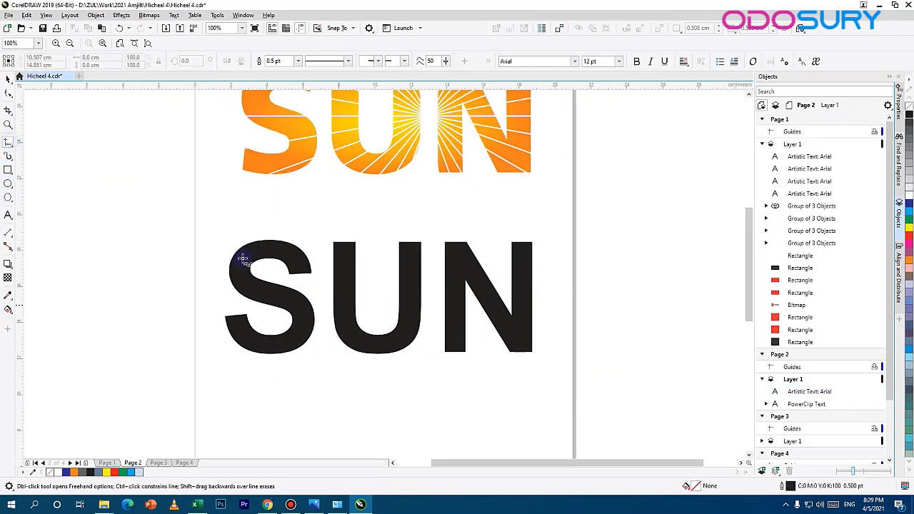
{"action": "left_click", "coordinate": [7, 141]}
{"action": "left_click", "coordinate": [61, 150]}
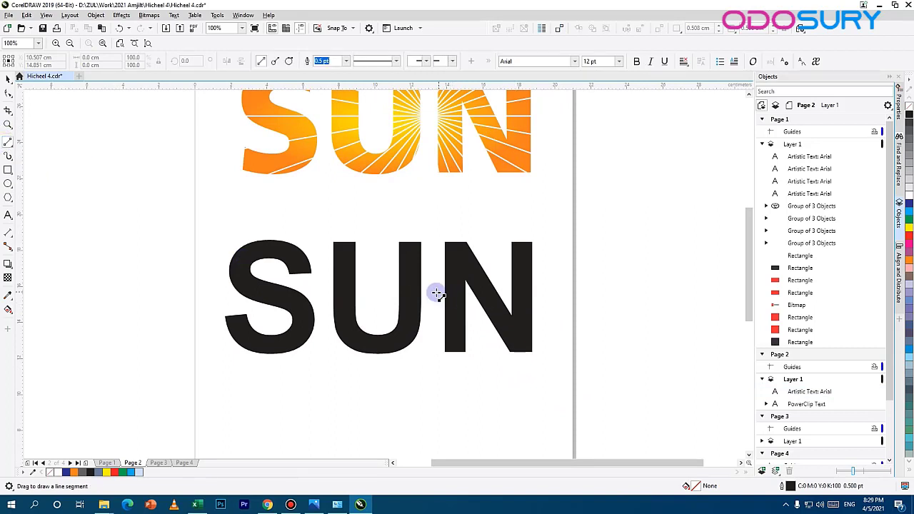
{"action": "mouse_move", "coordinate": [436, 292]}
{"action": "left_mouse_down"}
{"action": "mouse_move", "coordinate": [571, 310]}
{"action": "mouse_move", "coordinate": [586, 321]}
{"action": "left_mouse_up"}
{"action": "key", "text": "ctrl+z"}
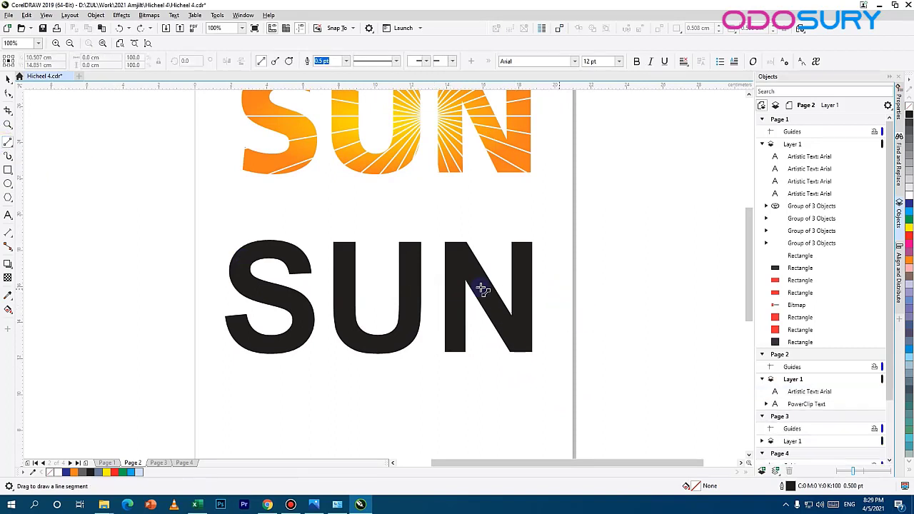
{"action": "left_click_drag", "start_coordinate": [432, 288], "coordinate": [600, 288]}
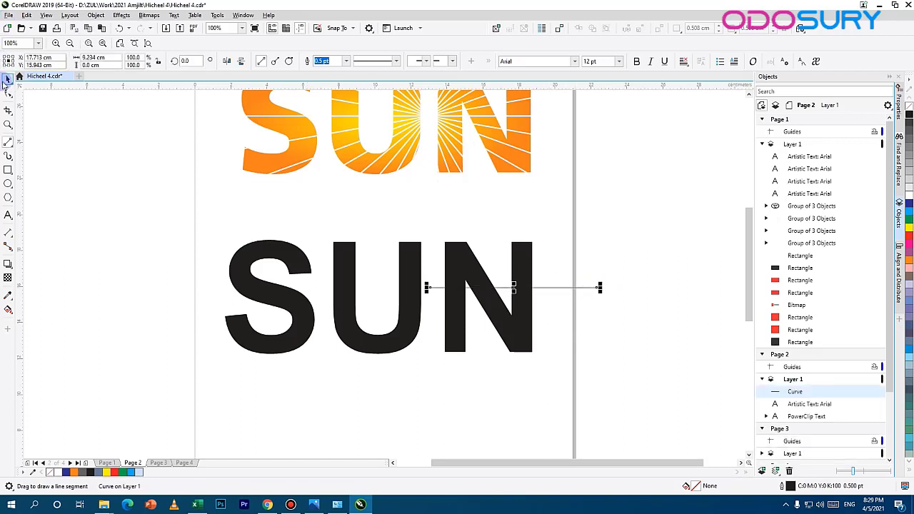
{"action": "left_click", "coordinate": [7, 80]}
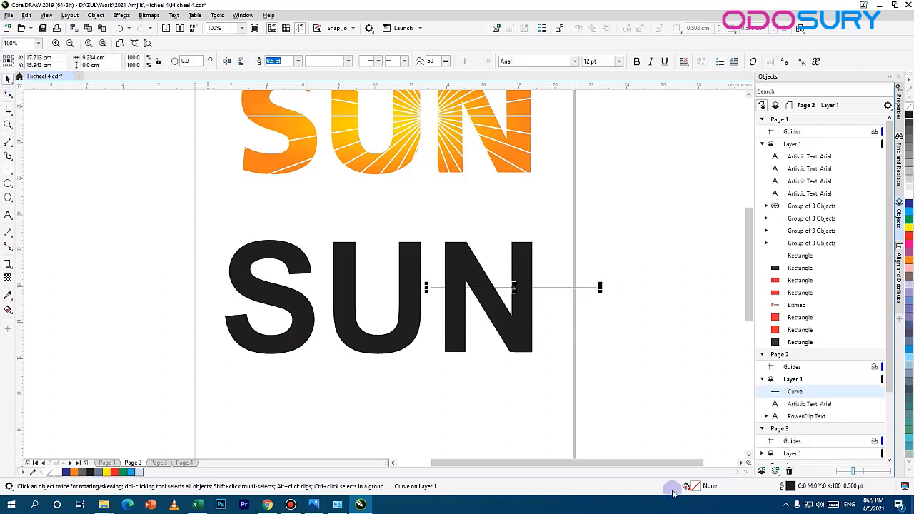
Step: Set the horizontal line's outline colour to white in the Outline Pen settings
{"action": "double_click", "coordinate": [791, 486]}
{"action": "left_click_drag", "start_coordinate": [462, 167], "coordinate": [631, 149]}
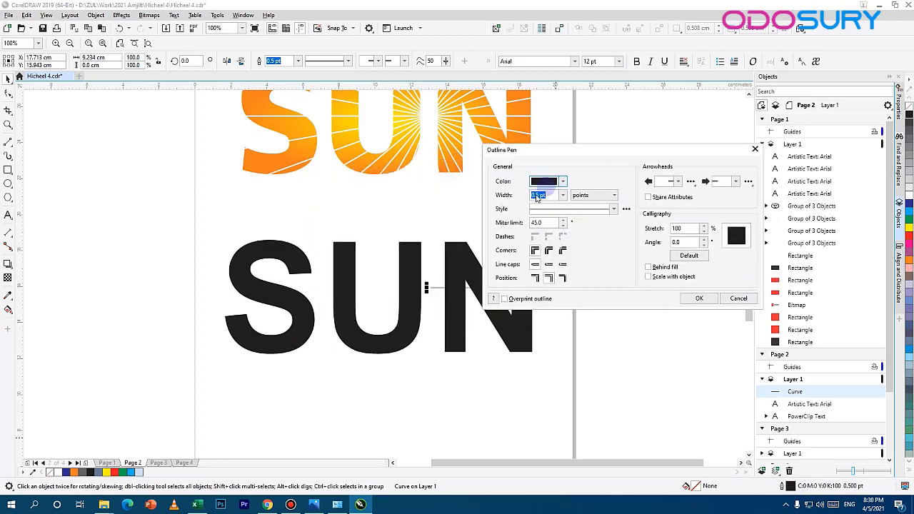
{"action": "left_click", "coordinate": [563, 181]}
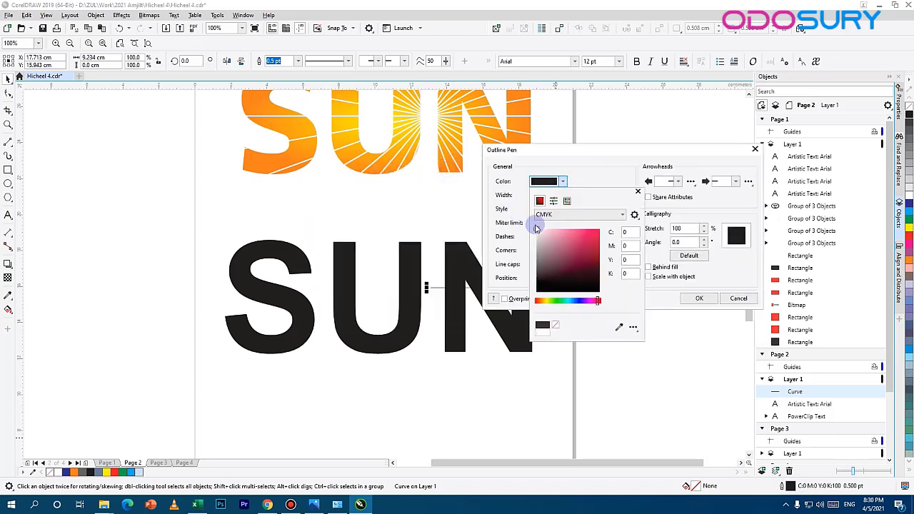
{"action": "left_click", "coordinate": [537, 228]}
{"action": "left_click", "coordinate": [592, 180]}
{"action": "left_click", "coordinate": [699, 300]}
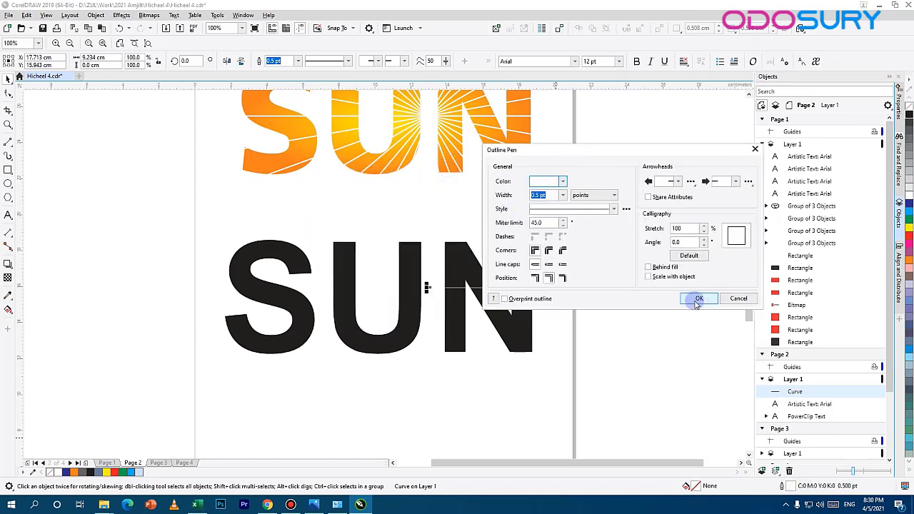
Step: Set the white line's outline width to 3.0 pt and apply the settings
{"action": "left_click", "coordinate": [541, 195]}
{"action": "left_click", "coordinate": [561, 195]}
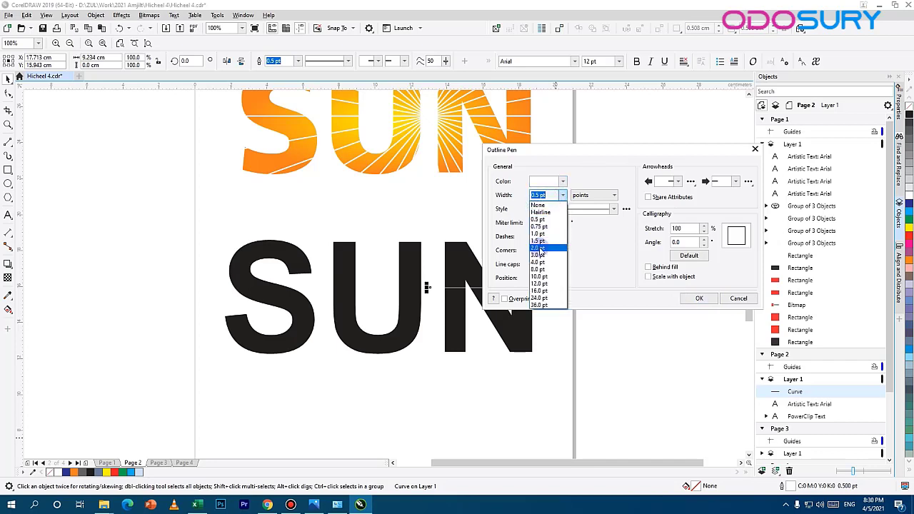
{"action": "left_click", "coordinate": [540, 247]}
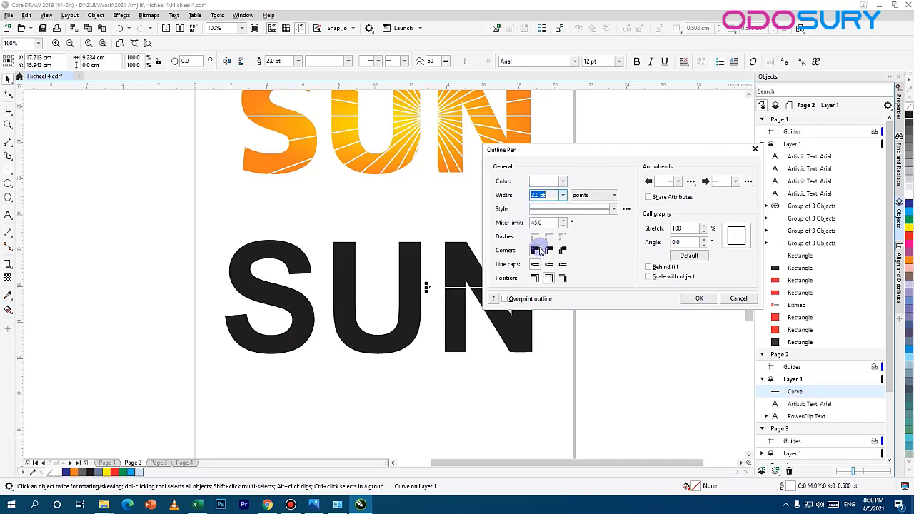
{"action": "left_click", "coordinate": [563, 195]}
{"action": "left_click", "coordinate": [547, 255]}
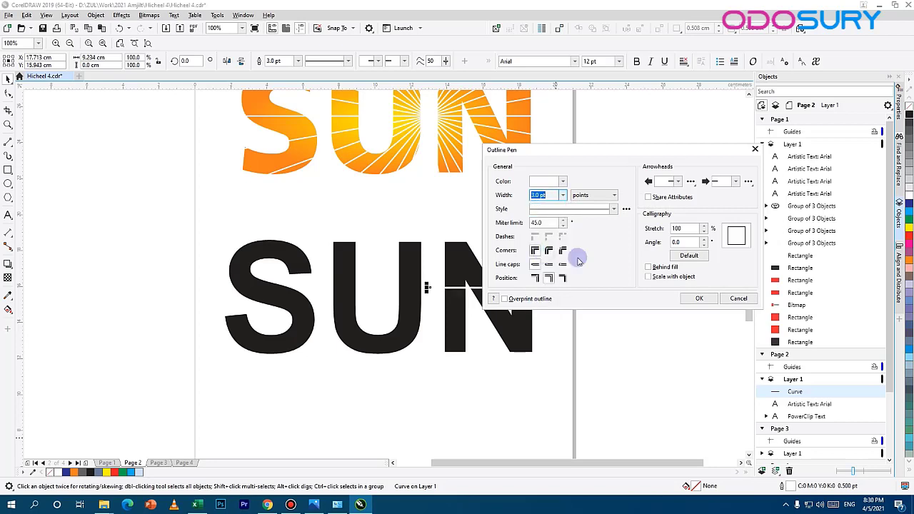
{"action": "left_click", "coordinate": [700, 299]}
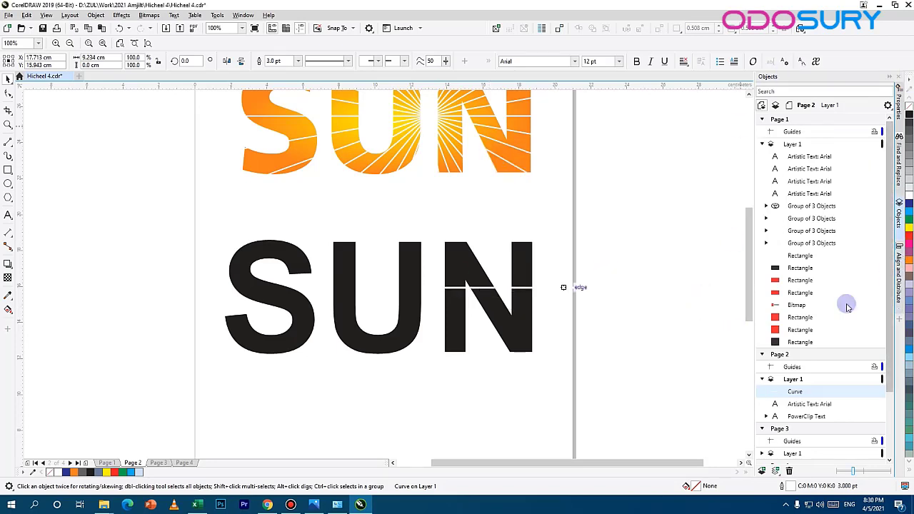
Step: Open the Transform rotation settings for the white line and set its rotation centre to the line's left end
{"action": "left_click", "coordinate": [234, 16]}
{"action": "mouse_move", "coordinate": [263, 142]}
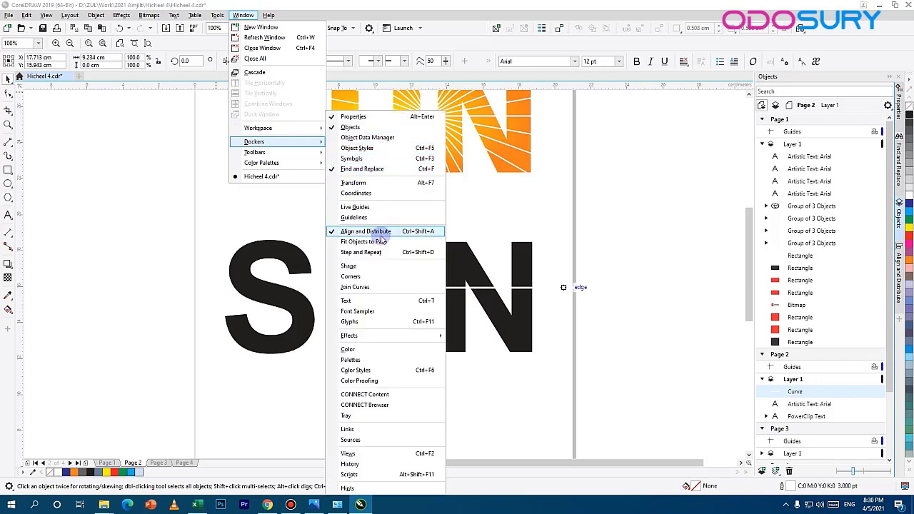
{"action": "left_click", "coordinate": [377, 182]}
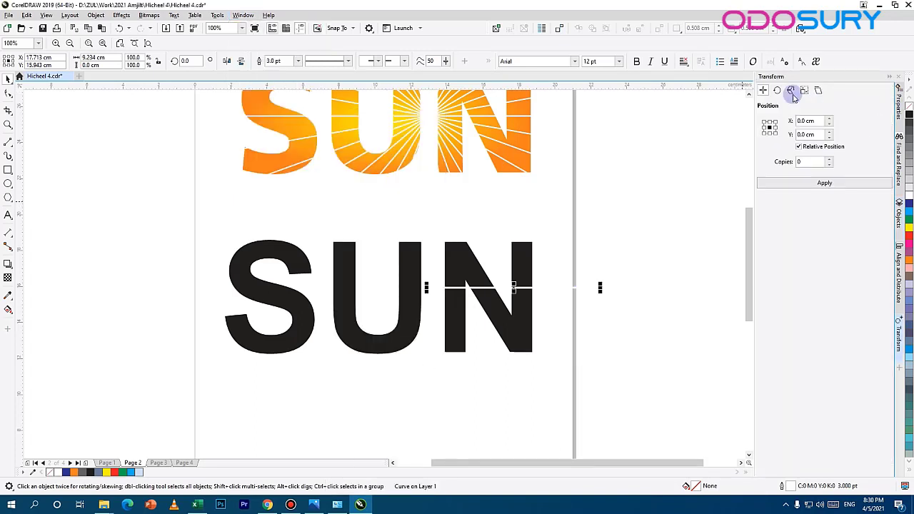
{"action": "left_click_drag", "start_coordinate": [830, 76], "coordinate": [694, 83]}
{"action": "left_click", "coordinate": [592, 98]}
{"action": "left_click", "coordinate": [647, 183]}
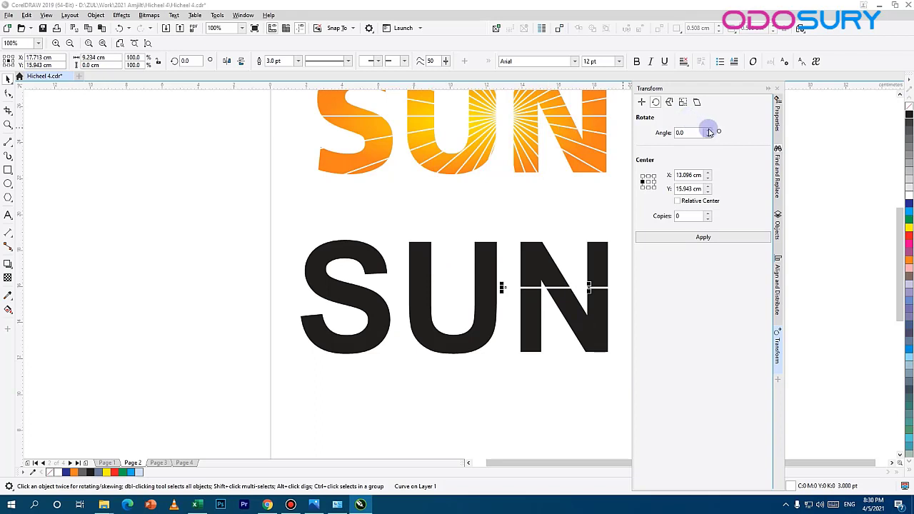
Step: Rotate the white line by 10° with 36 copies around its left end
{"action": "left_click_drag", "start_coordinate": [691, 133], "coordinate": [656, 138]}
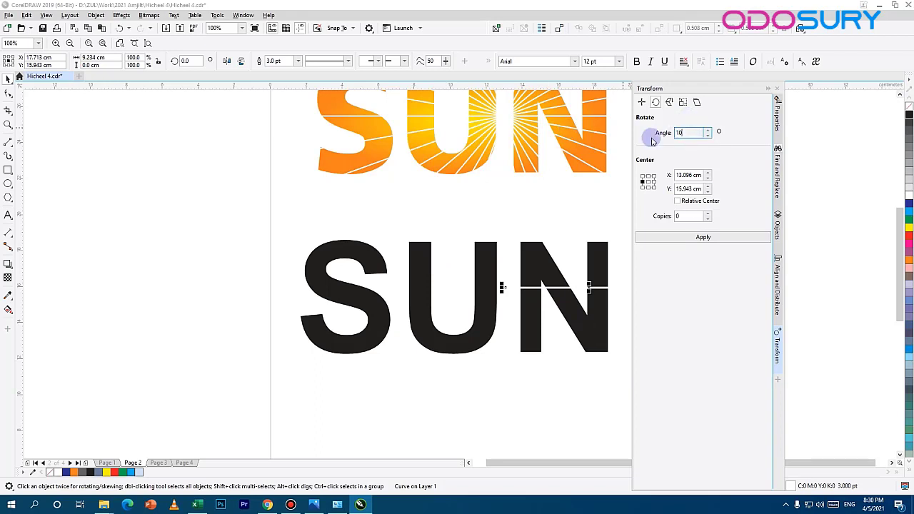
{"action": "left_click_drag", "start_coordinate": [690, 217], "coordinate": [605, 220]}
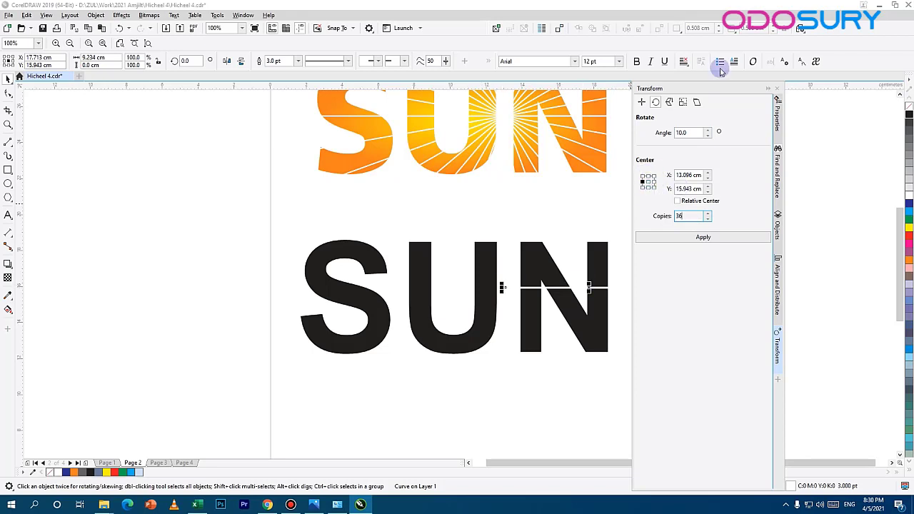
{"action": "left_click_drag", "start_coordinate": [695, 89], "coordinate": [745, 88]}
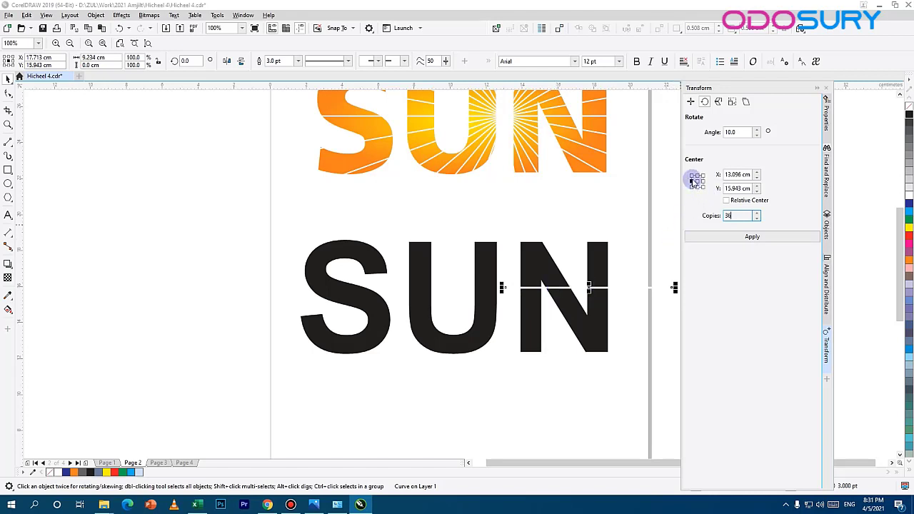
{"action": "left_click", "coordinate": [693, 181]}
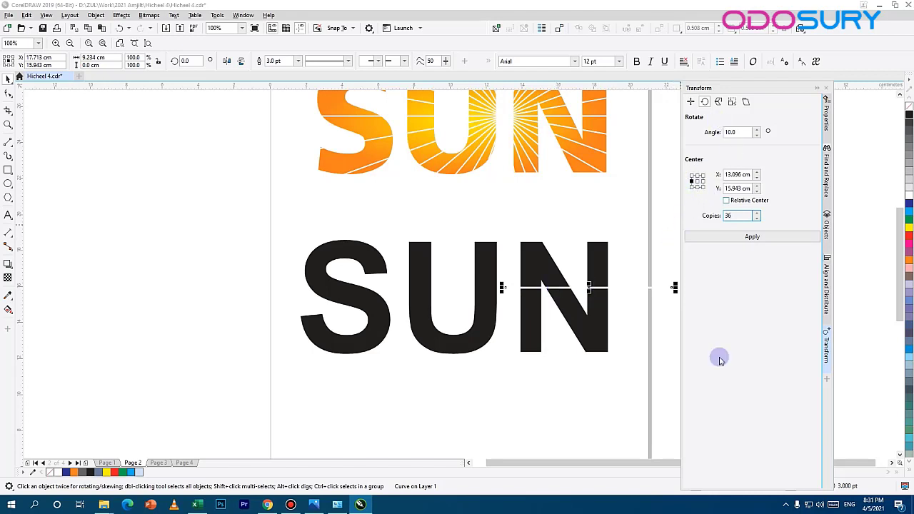
{"action": "left_click", "coordinate": [759, 243]}
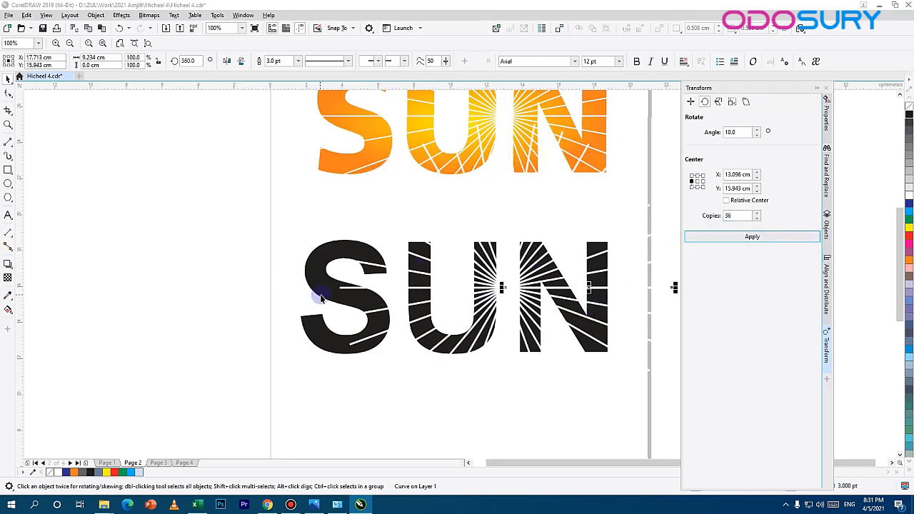
Step: Undo the ray copies and redo the 10°, 36-copy rotation with the line lengthened rightward to about 14.7 cm
{"action": "left_click_drag", "start_coordinate": [576, 331], "coordinate": [412, 324]}
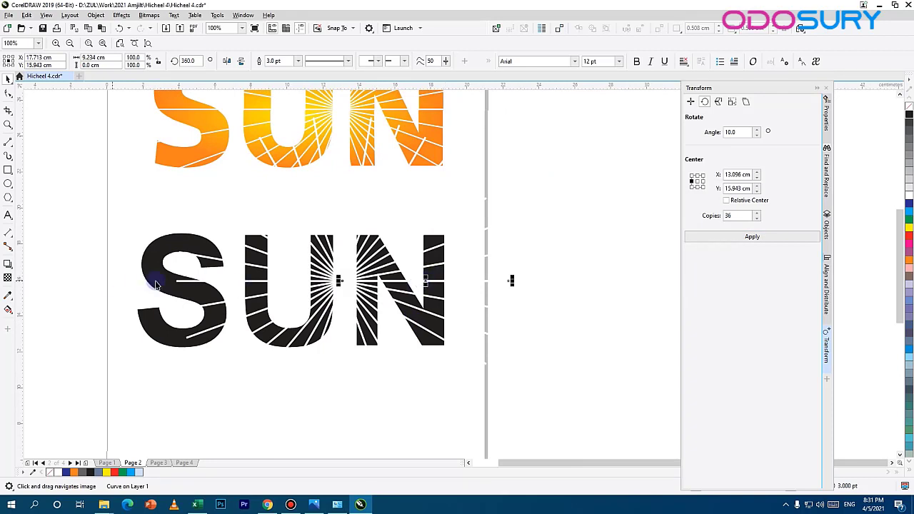
{"action": "key", "text": "ctrl+z"}
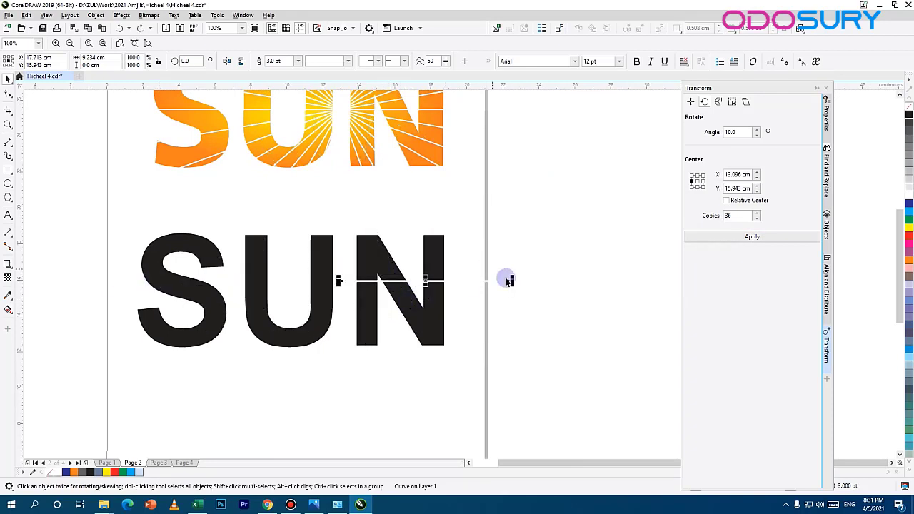
{"action": "left_click_drag", "start_coordinate": [512, 280], "coordinate": [610, 280]}
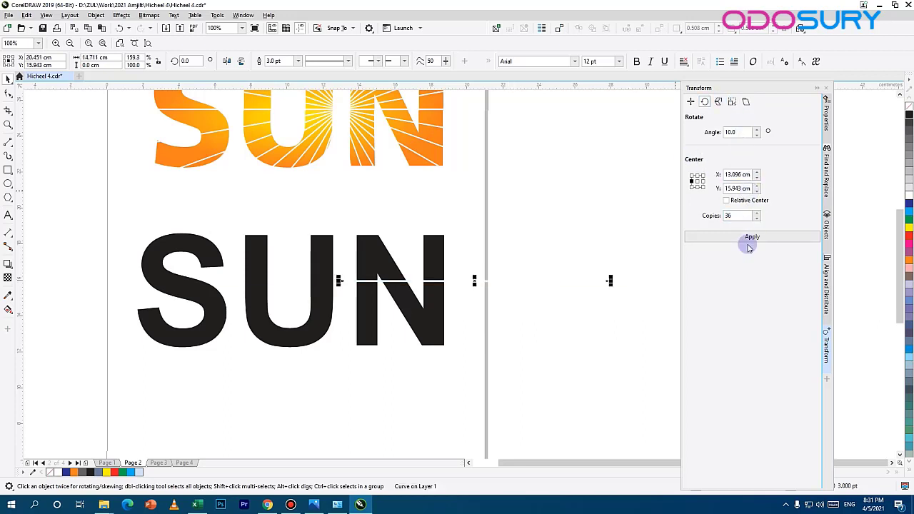
{"action": "left_click", "coordinate": [750, 243]}
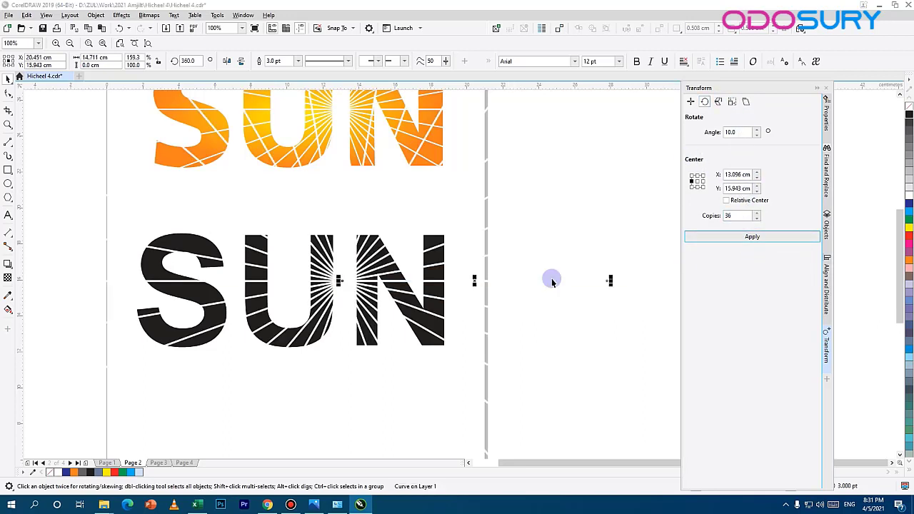
{"action": "scroll", "coordinate": [346, 285], "scroll_direction": "down", "scroll_amount": 2}
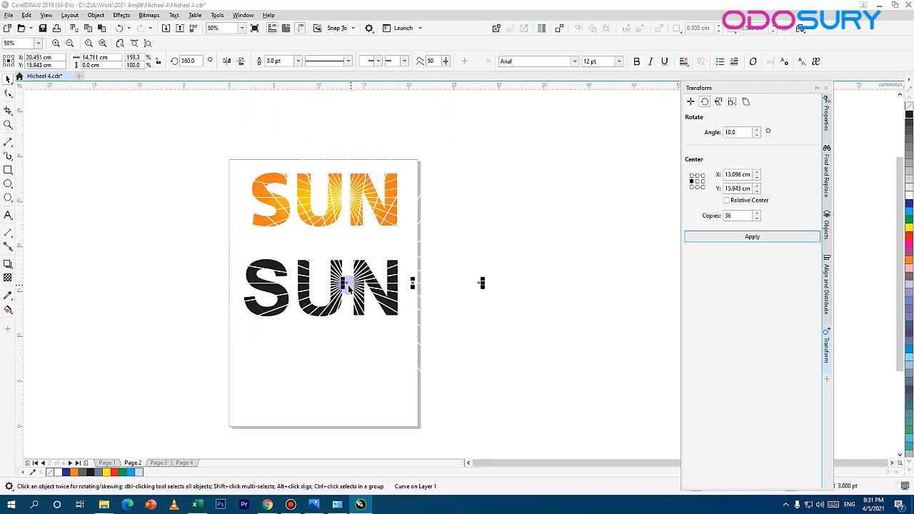
Step: Move the orange reference SUN text off the page to its left side
{"action": "left_click", "coordinate": [350, 196]}
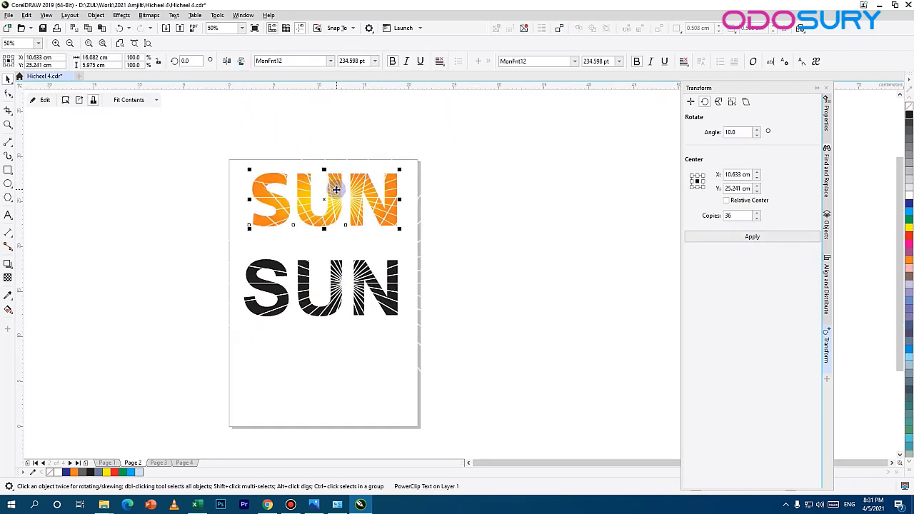
{"action": "left_click_drag", "start_coordinate": [333, 199], "coordinate": [147, 202]}
{"action": "left_click", "coordinate": [336, 208]}
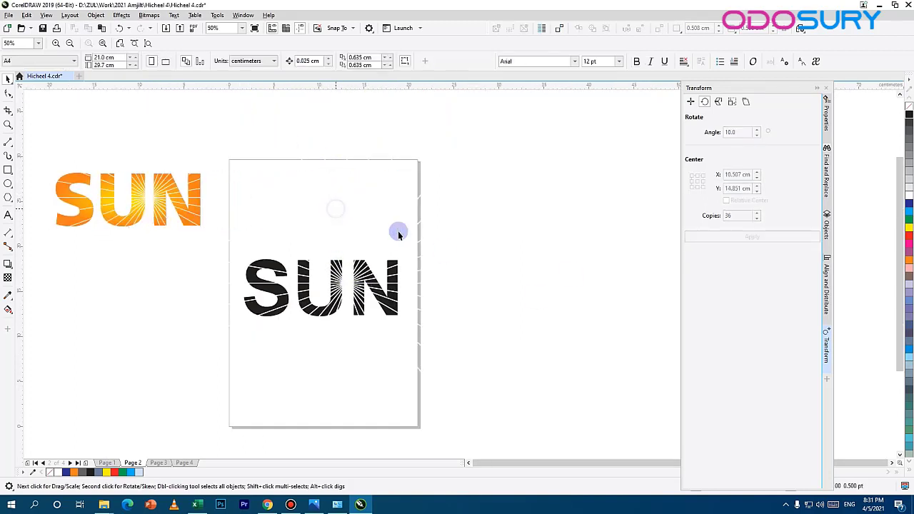
Step: Select the black SUN text together with its white rays, and undo a trial move of the selection
{"action": "left_click", "coordinate": [251, 277]}
{"action": "scroll", "coordinate": [412, 275], "scroll_direction": "down", "scroll_amount": 1}
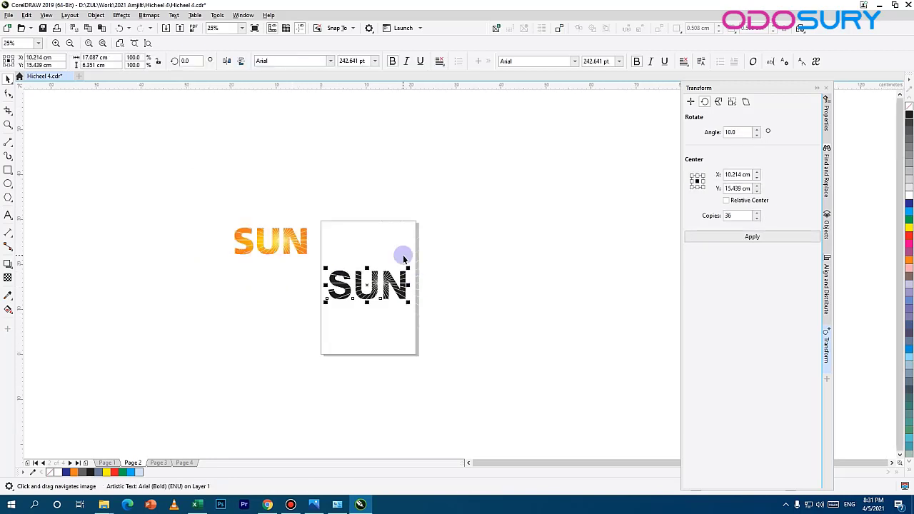
{"action": "scroll", "coordinate": [419, 284], "scroll_direction": "up", "scroll_amount": 1}
{"action": "left_click_drag", "start_coordinate": [549, 132], "coordinate": [238, 371]}
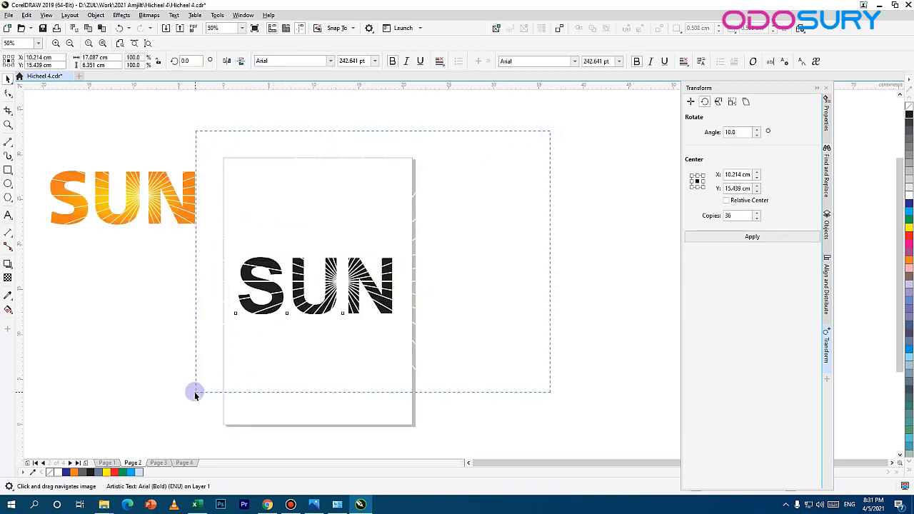
{"action": "left_click_drag", "start_coordinate": [196, 395], "coordinate": [200, 392]}
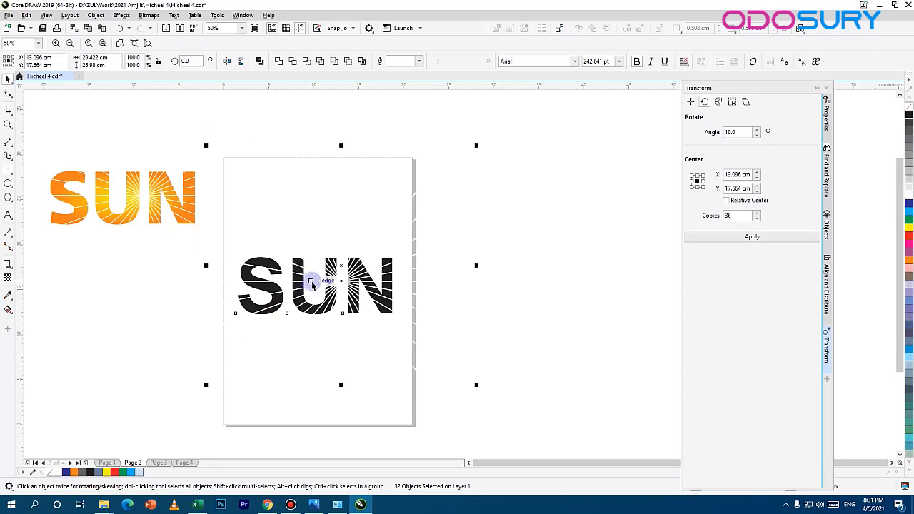
{"action": "left_click_drag", "start_coordinate": [294, 280], "coordinate": [394, 249]}
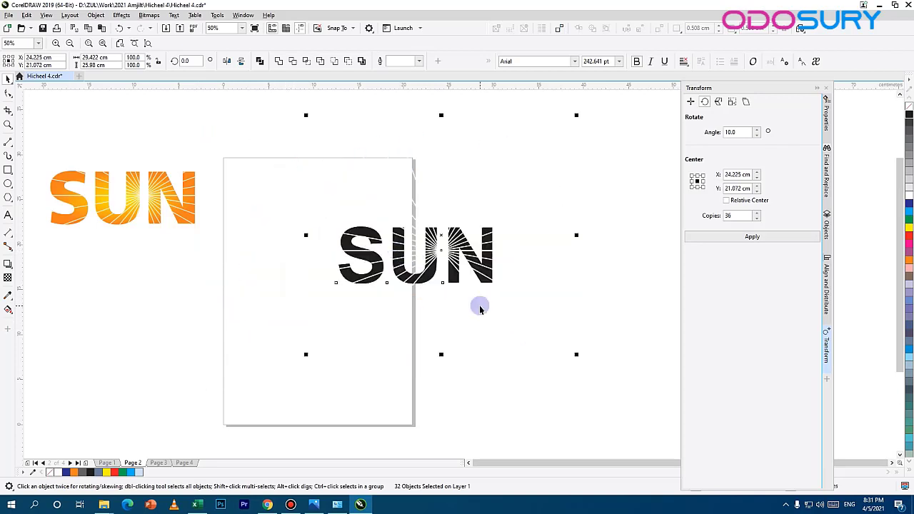
{"action": "key", "text": "ctrl+z"}
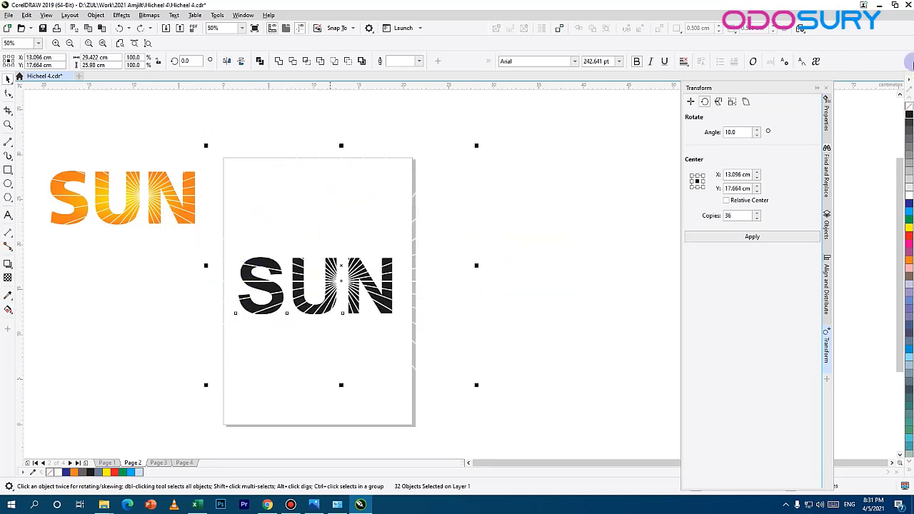
Step: Exclude the SUN text from the selection and group all the white radiating lines into one object
{"action": "key", "text": "ctrl+g"}
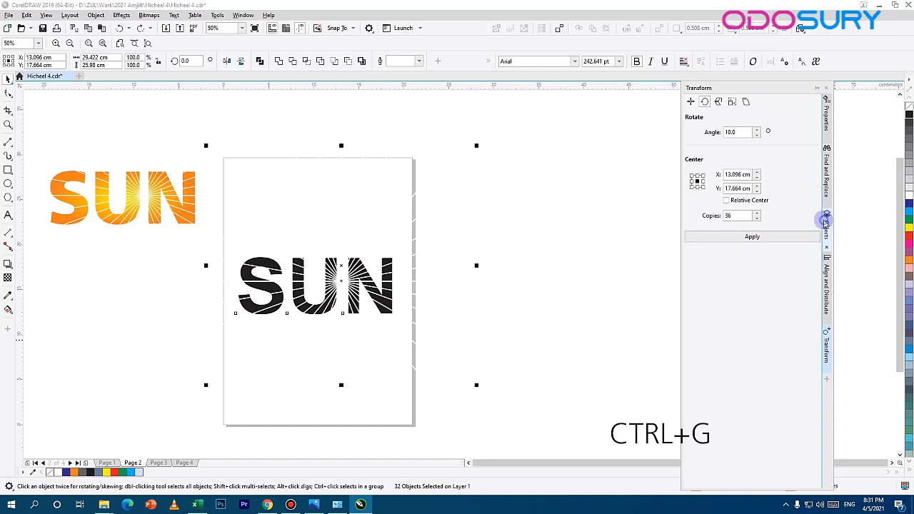
{"action": "left_click", "coordinate": [826, 219]}
{"action": "scroll", "coordinate": [721, 379], "scroll_direction": "down", "scroll_amount": 5}
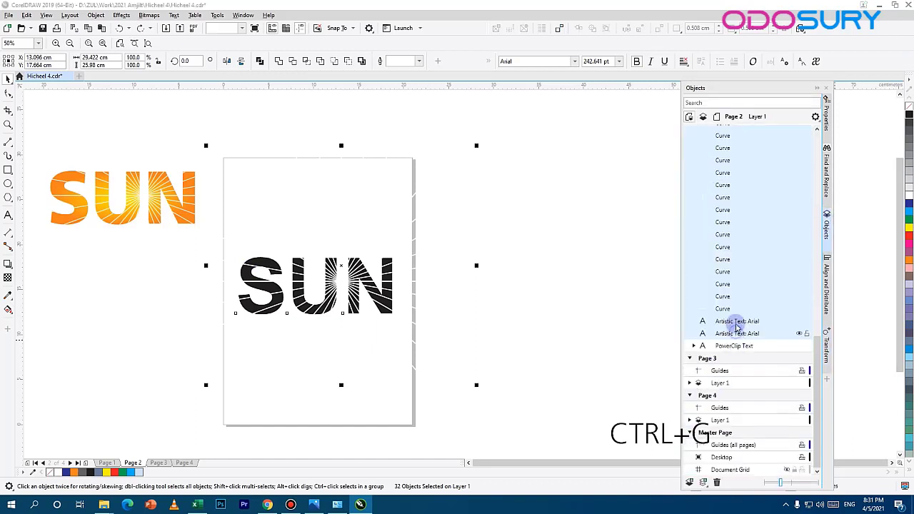
{"action": "scroll", "coordinate": [314, 267], "scroll_direction": "up", "scroll_amount": 2}
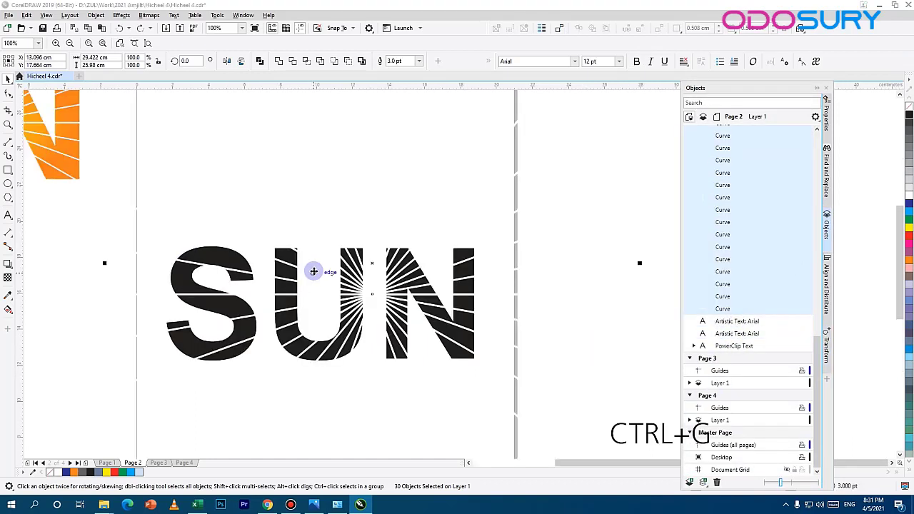
{"action": "key", "text": "ctrl+g"}
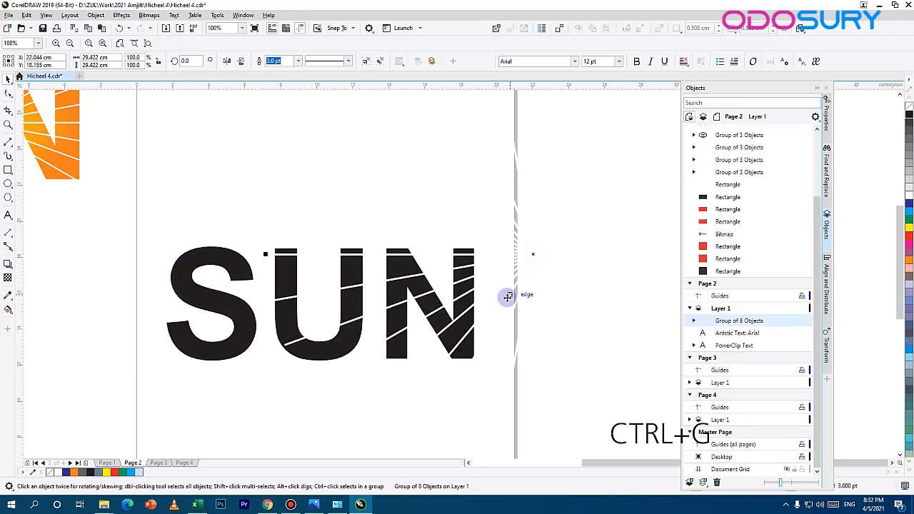
{"action": "key", "text": "ctrl+z"}
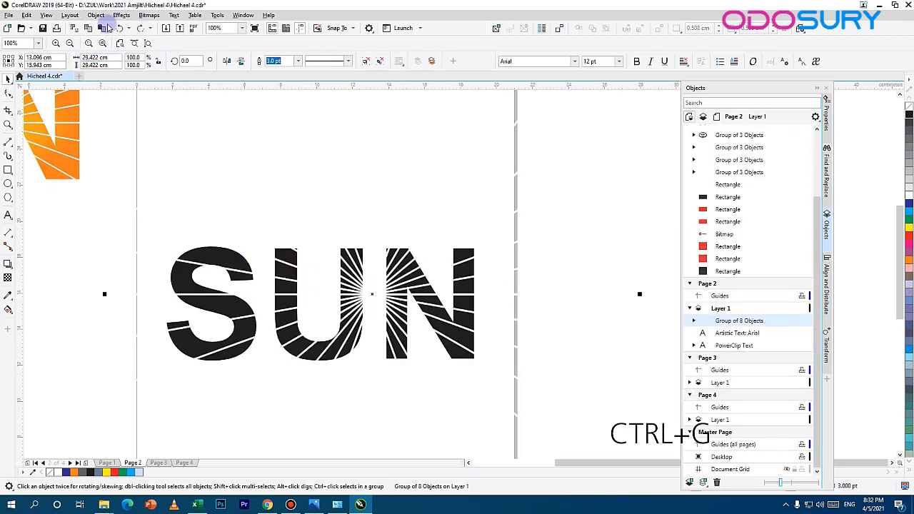
Step: PowerClip the grouped white rays inside the black SUN text
{"action": "left_click", "coordinate": [97, 15]}
{"action": "mouse_move", "coordinate": [175, 51]}
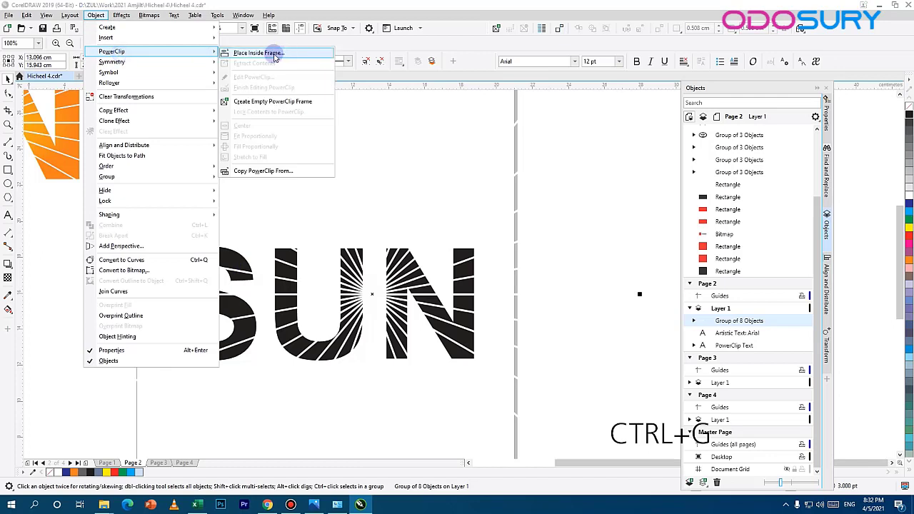
{"action": "left_click", "coordinate": [275, 53]}
{"action": "left_click", "coordinate": [282, 286]}
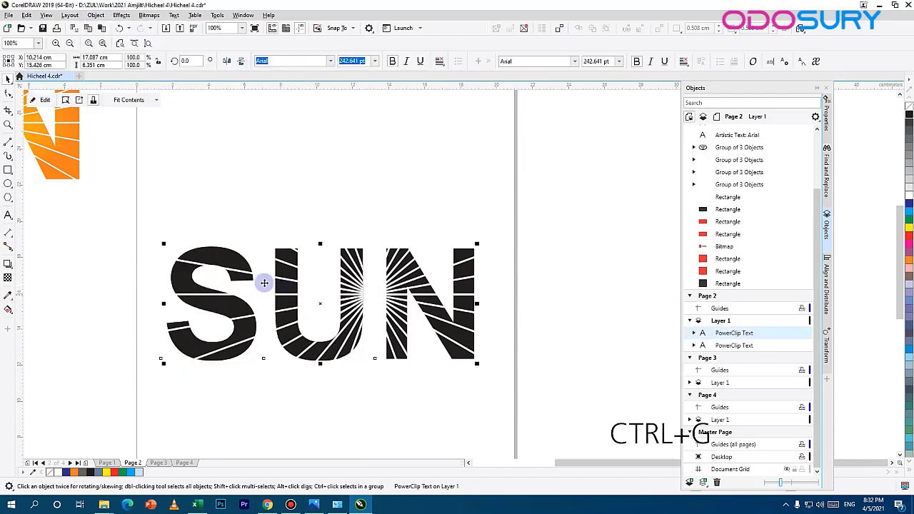
Step: Move the clipped SUN text about 3 cm higher on the page
{"action": "left_click", "coordinate": [380, 175]}
{"action": "left_click_drag", "start_coordinate": [374, 273], "coordinate": [262, 322]}
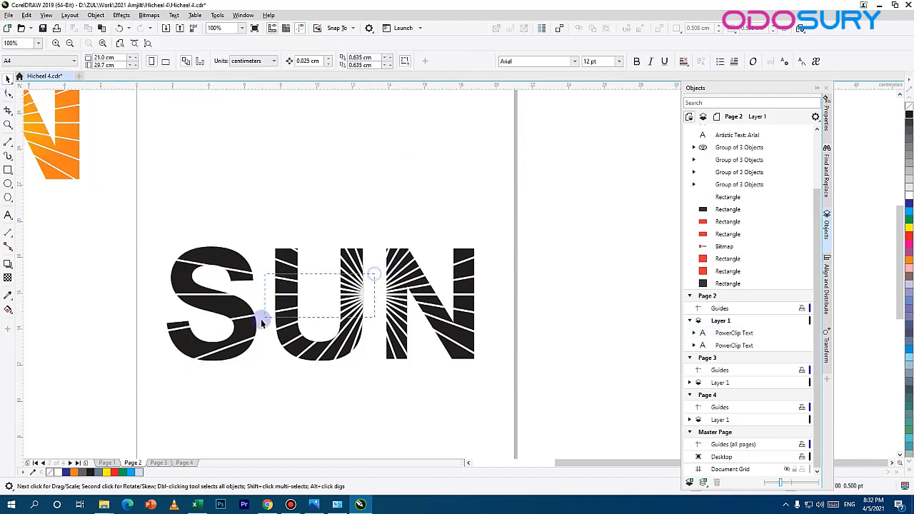
{"action": "left_click_drag", "start_coordinate": [410, 281], "coordinate": [411, 242]}
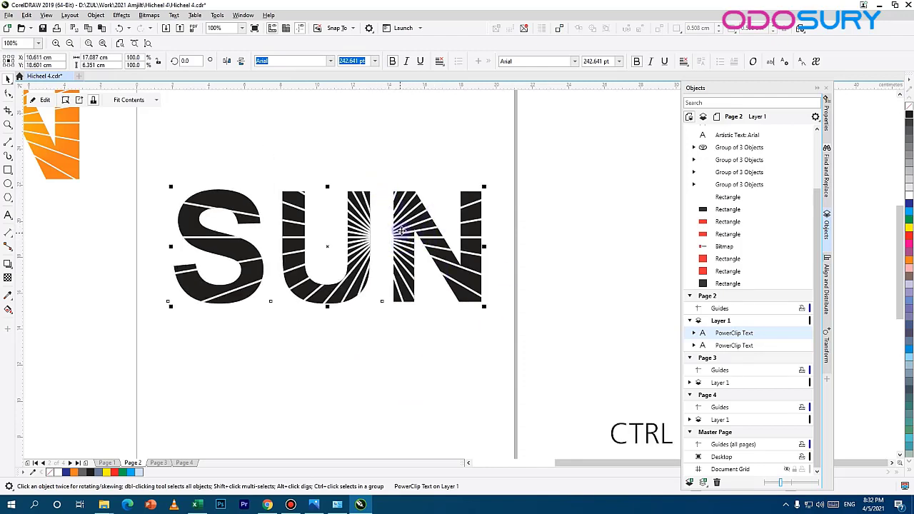
Step: Open the PowerClip contents of the black SUN text for editing and select the group of rays
{"action": "left_click", "coordinate": [402, 230], "text": "ctrl"}
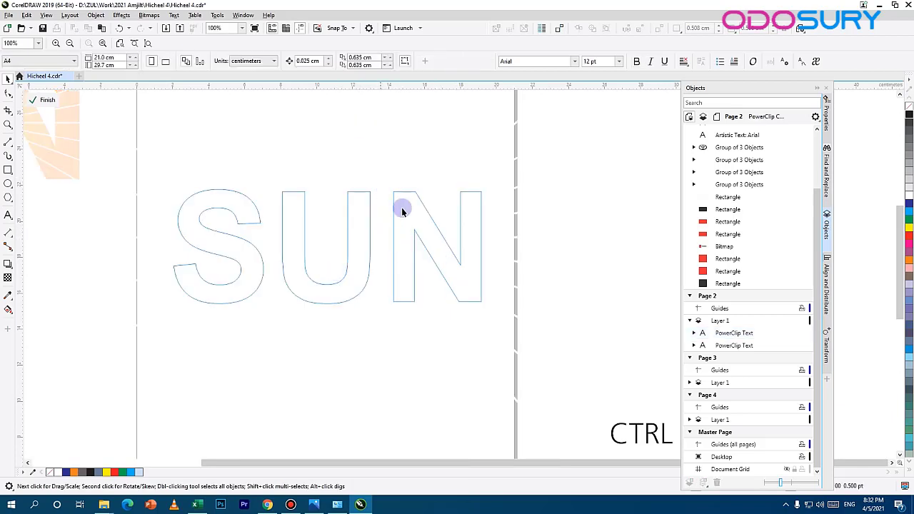
{"action": "scroll", "coordinate": [389, 235], "scroll_direction": "up", "scroll_amount": 3}
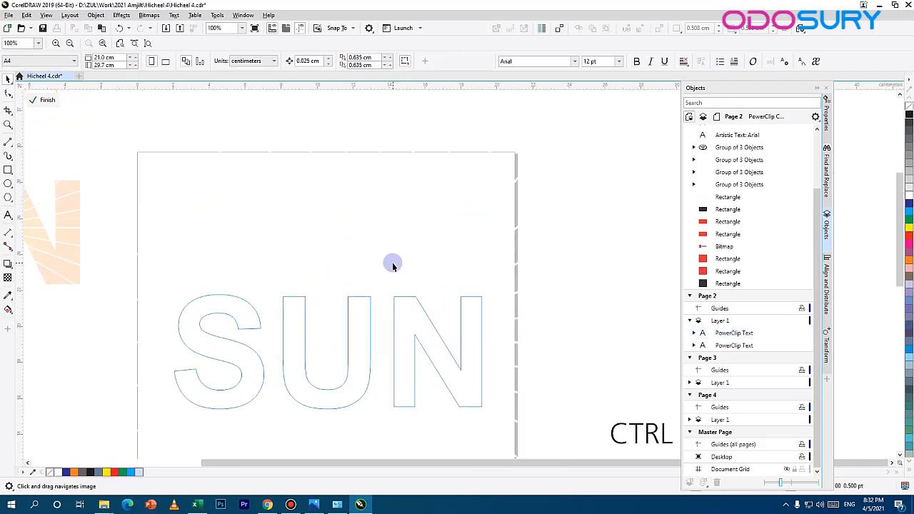
{"action": "left_click", "coordinate": [393, 265]}
{"action": "left_click", "coordinate": [424, 286]}
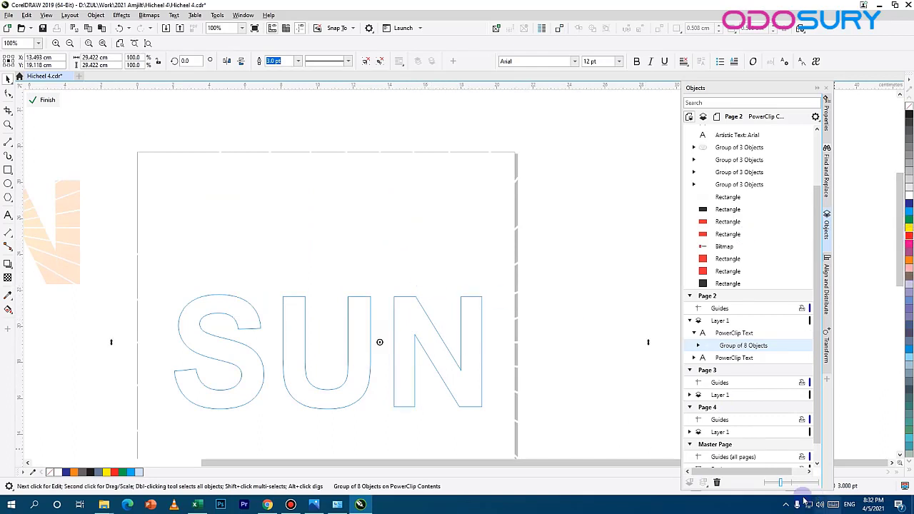
{"action": "left_click_drag", "start_coordinate": [753, 89], "coordinate": [794, 61]}
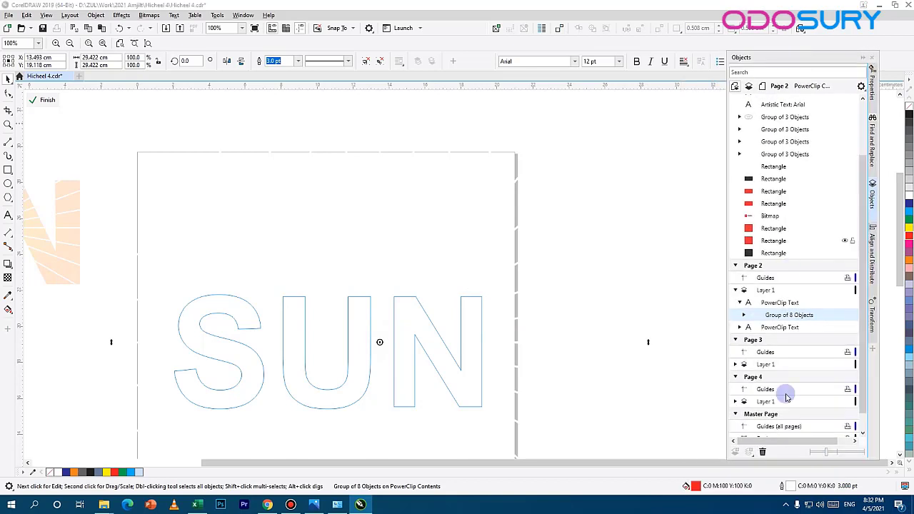
{"action": "double_click", "coordinate": [783, 486]}
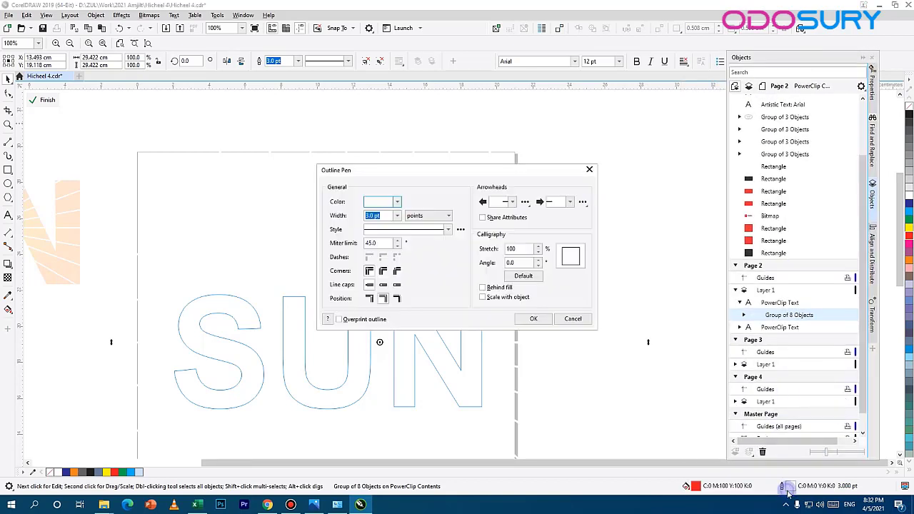
{"action": "left_click", "coordinate": [397, 201]}
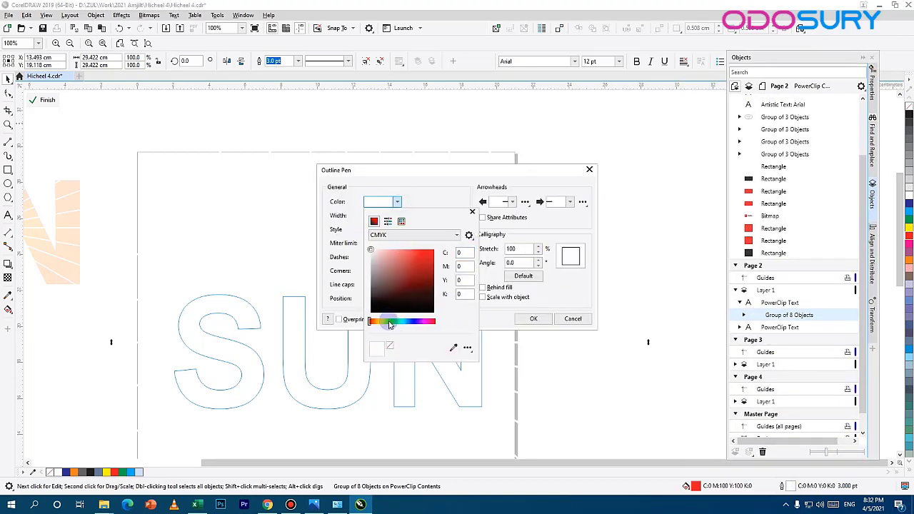
{"action": "left_click", "coordinate": [455, 348]}
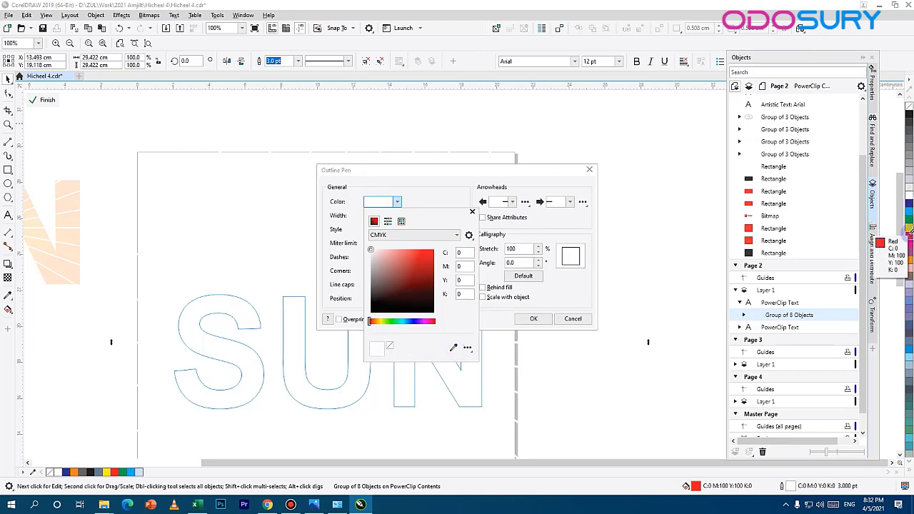
{"action": "left_click", "coordinate": [909, 236]}
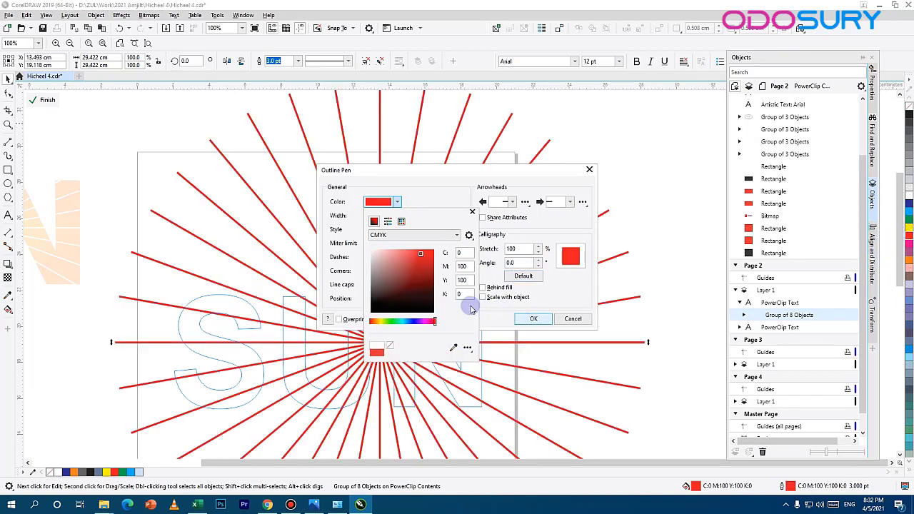
{"action": "left_click", "coordinate": [472, 212]}
{"action": "left_click", "coordinate": [575, 319]}
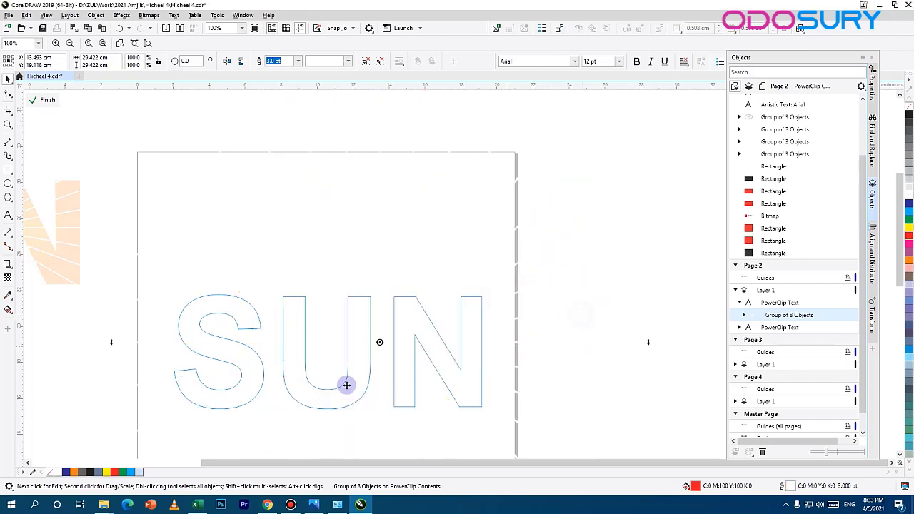
Step: Select the single ray that crosses the upper part of the N within the group and set its outline colour to red
{"action": "left_click", "coordinate": [385, 340]}
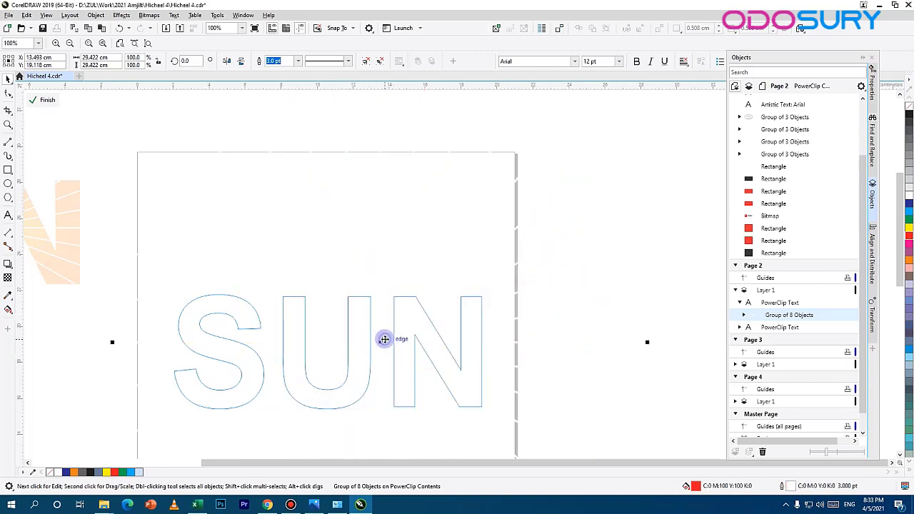
{"action": "left_click", "coordinate": [418, 295], "text": "ctrl"}
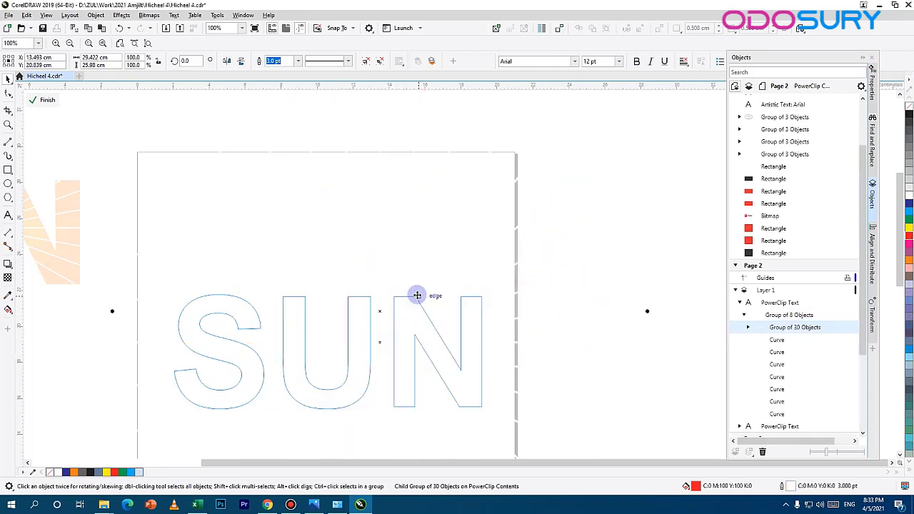
{"action": "left_click", "coordinate": [424, 292], "text": "ctrl"}
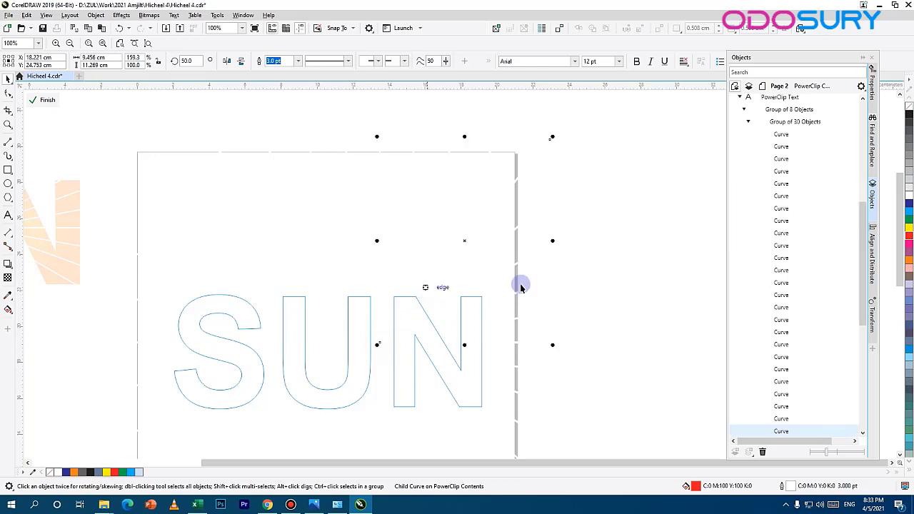
{"action": "double_click", "coordinate": [789, 487]}
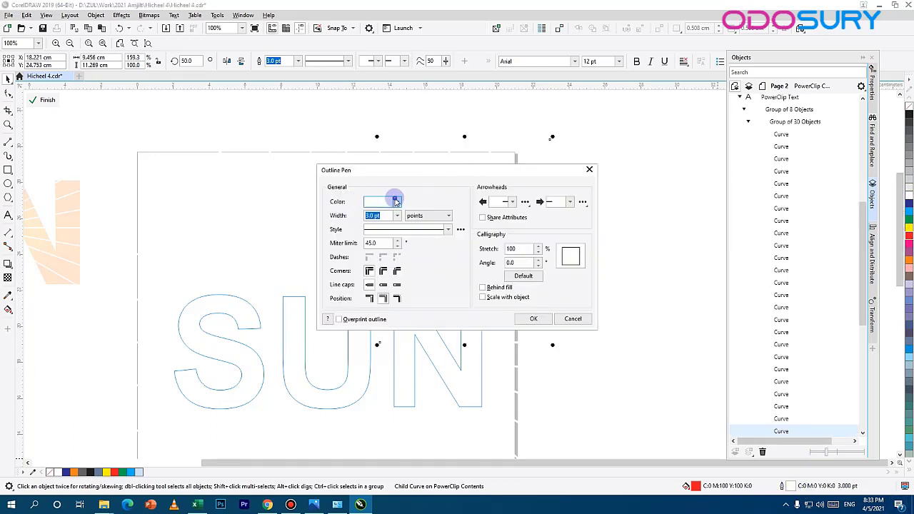
{"action": "left_click", "coordinate": [397, 201]}
{"action": "left_click", "coordinate": [453, 347]}
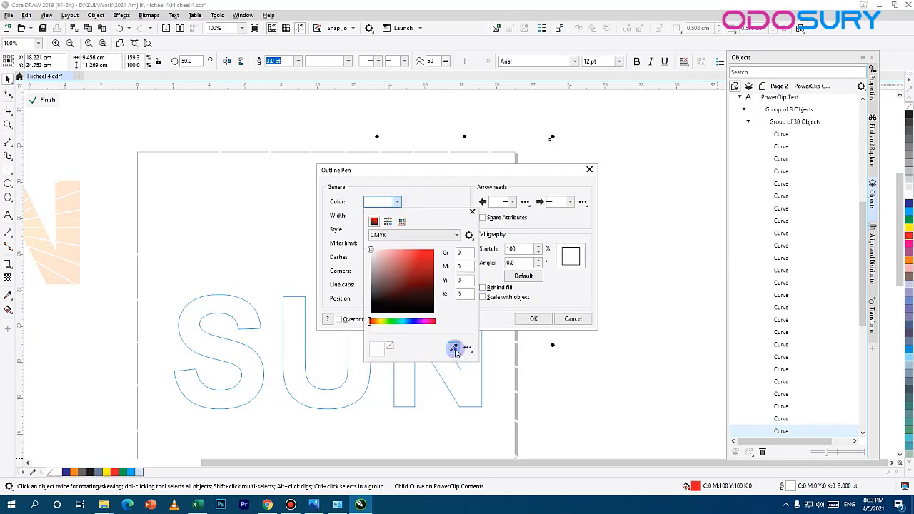
{"action": "left_click", "coordinate": [910, 238]}
{"action": "left_click", "coordinate": [537, 321]}
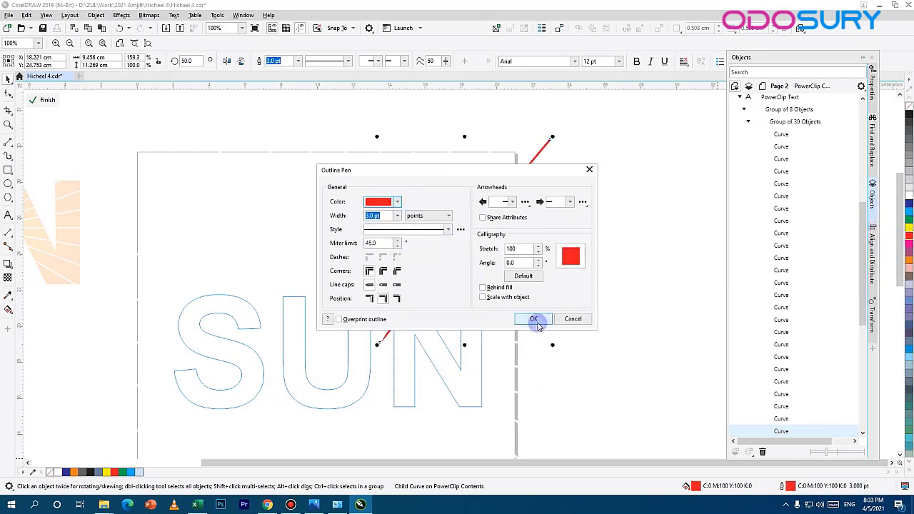
{"action": "left_click", "coordinate": [536, 320]}
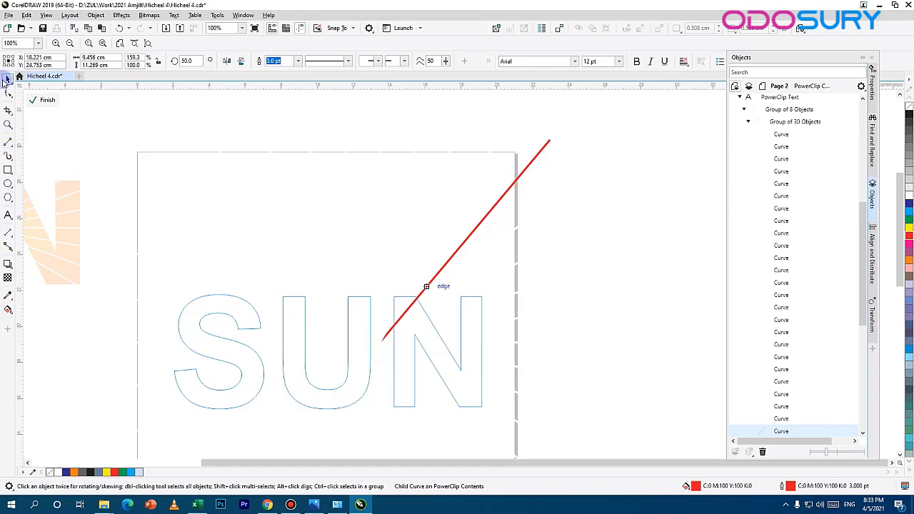
Step: Deselect the rays and finish editing the PowerClip contents of the SUN text
{"action": "left_click", "coordinate": [733, 268]}
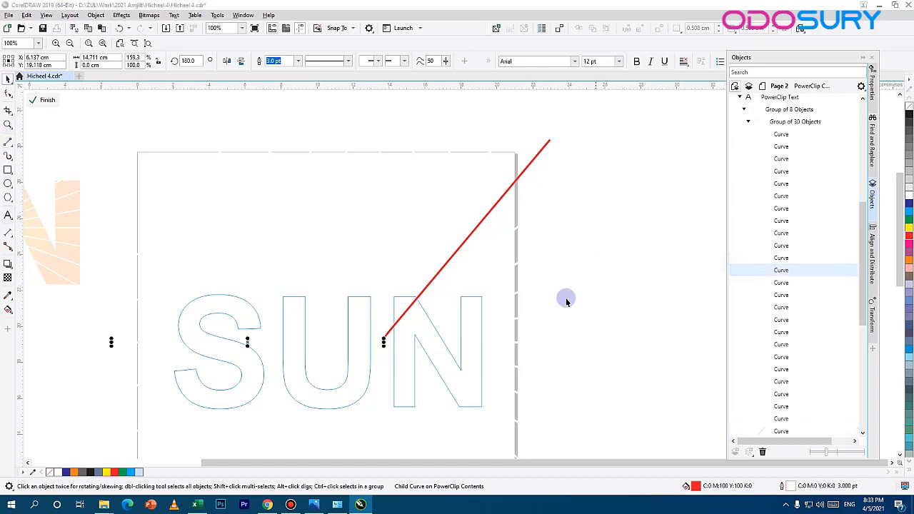
{"action": "left_click", "coordinate": [502, 181]}
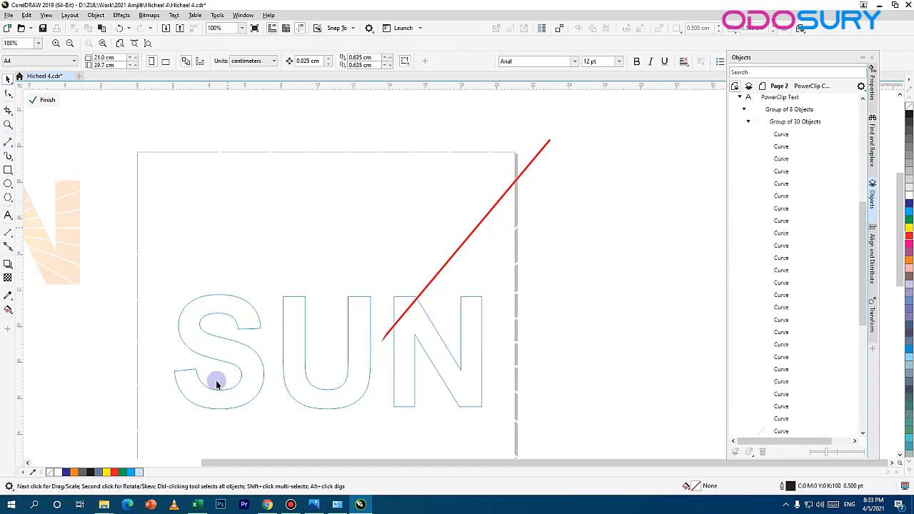
{"action": "left_click", "coordinate": [45, 100]}
Step: Select the black SUN text and change its uniform fill to an elliptical fountain fill
{"action": "left_click", "coordinate": [278, 282]}
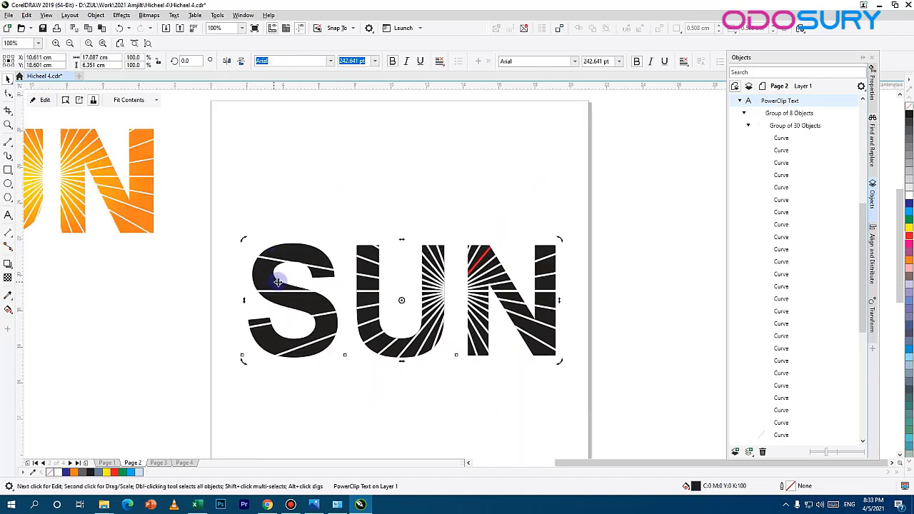
{"action": "double_click", "coordinate": [687, 488]}
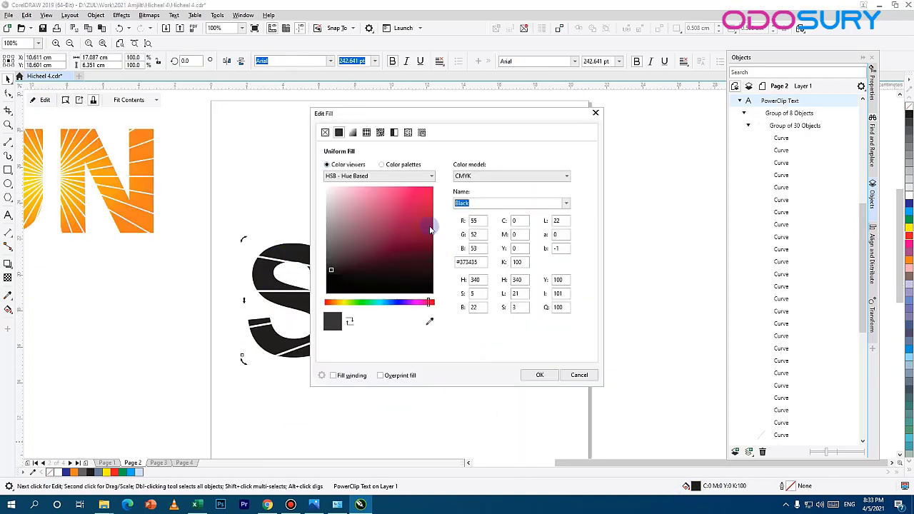
{"action": "left_click_drag", "start_coordinate": [434, 112], "coordinate": [715, 108]}
{"action": "left_click", "coordinate": [449, 126]}
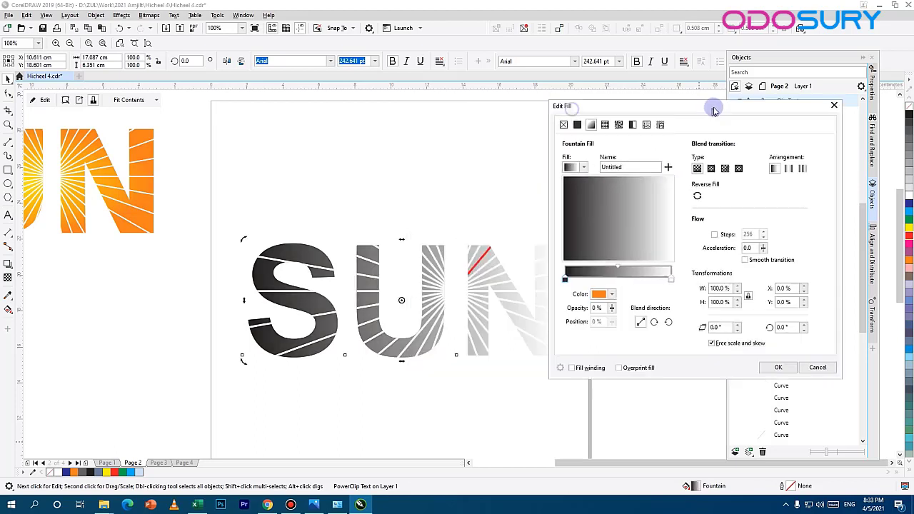
{"action": "left_click", "coordinate": [711, 170]}
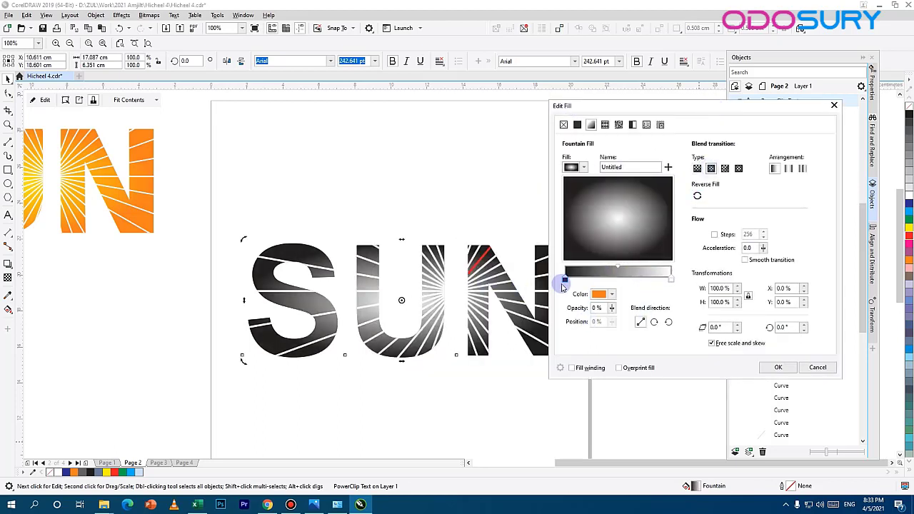
Step: Set the outer colour of the fountain fill to teal (C64 M0 Y21 K0) and offset its centre to X 22%, Y 1%
{"action": "left_click", "coordinate": [612, 295]}
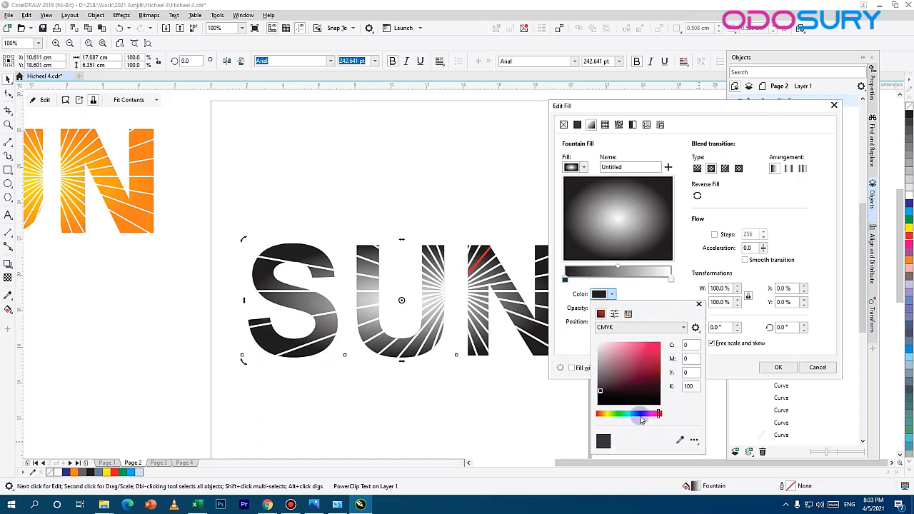
{"action": "left_click_drag", "start_coordinate": [634, 417], "coordinate": [630, 414]}
{"action": "left_click", "coordinate": [660, 349]}
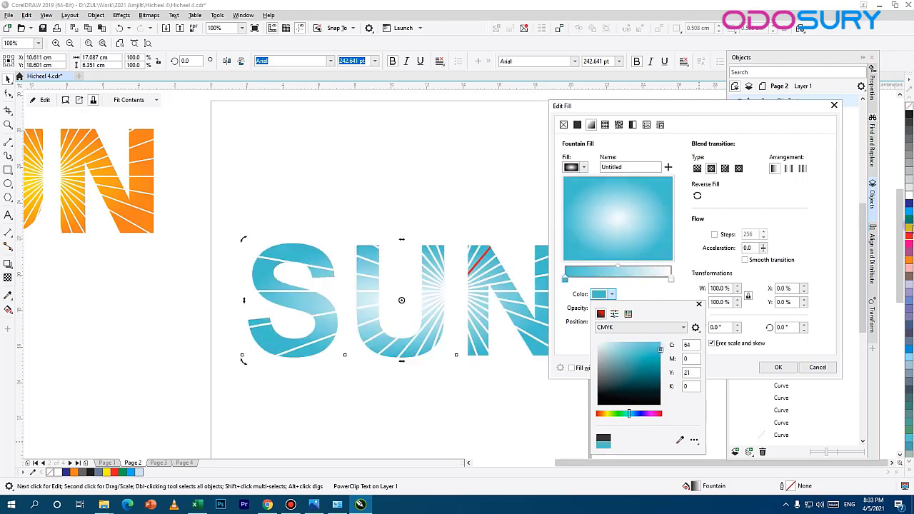
{"action": "left_click", "coordinate": [912, 212]}
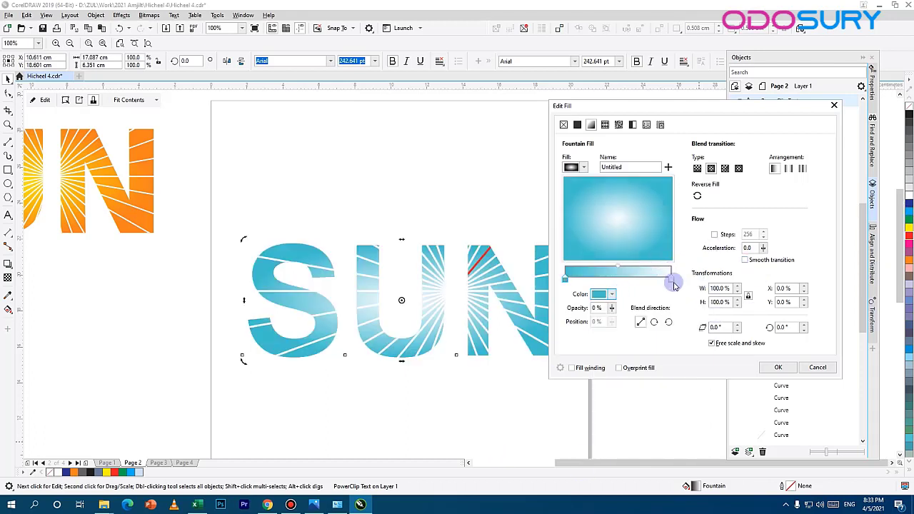
{"action": "left_click_drag", "start_coordinate": [628, 221], "coordinate": [644, 221]}
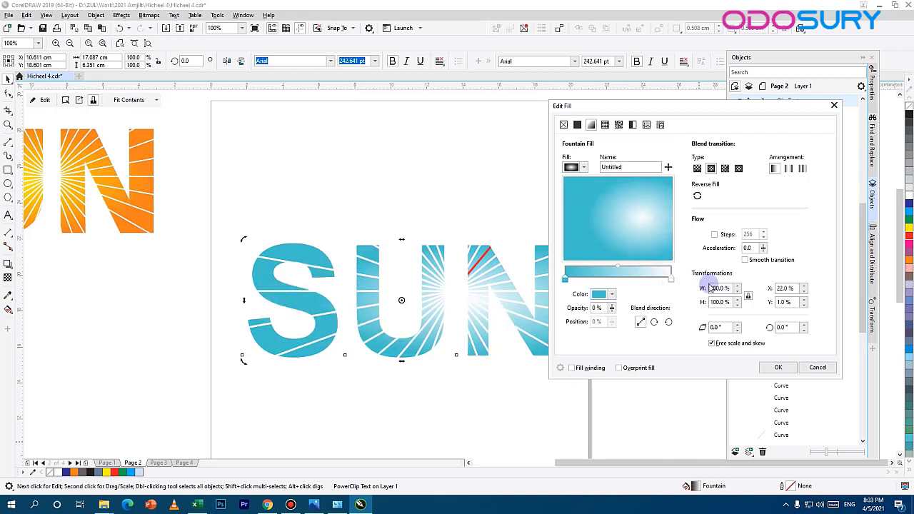
Step: Add an intermediate teal colour node at position 61% of the gradient and apply the fill
{"action": "left_click", "coordinate": [669, 282]}
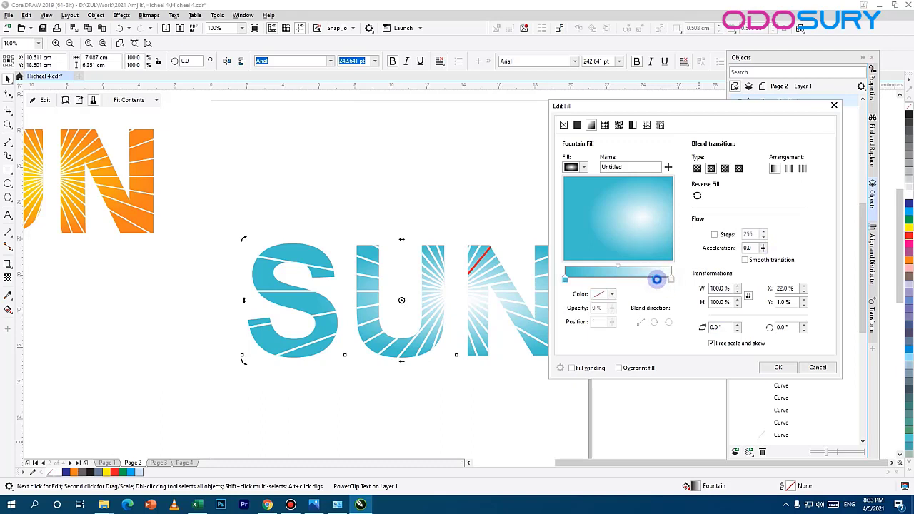
{"action": "double_click", "coordinate": [656, 279]}
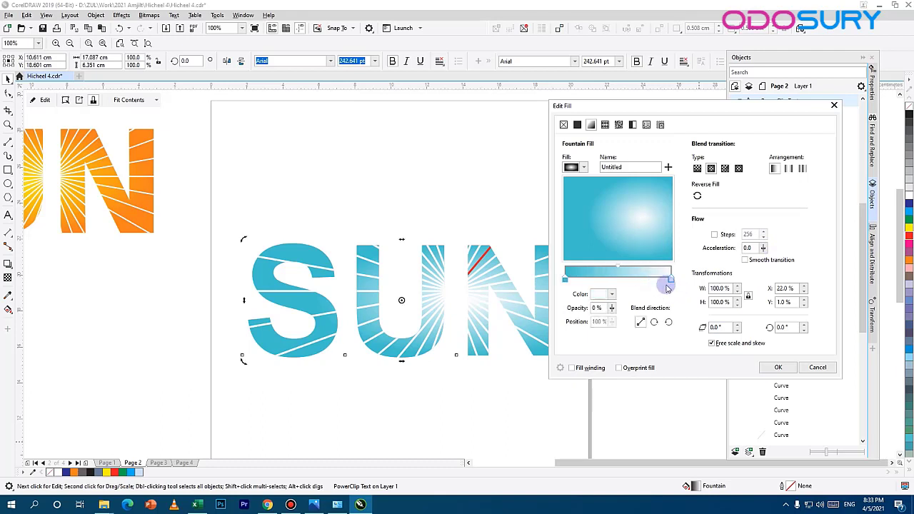
{"action": "left_click_drag", "start_coordinate": [665, 285], "coordinate": [630, 280]}
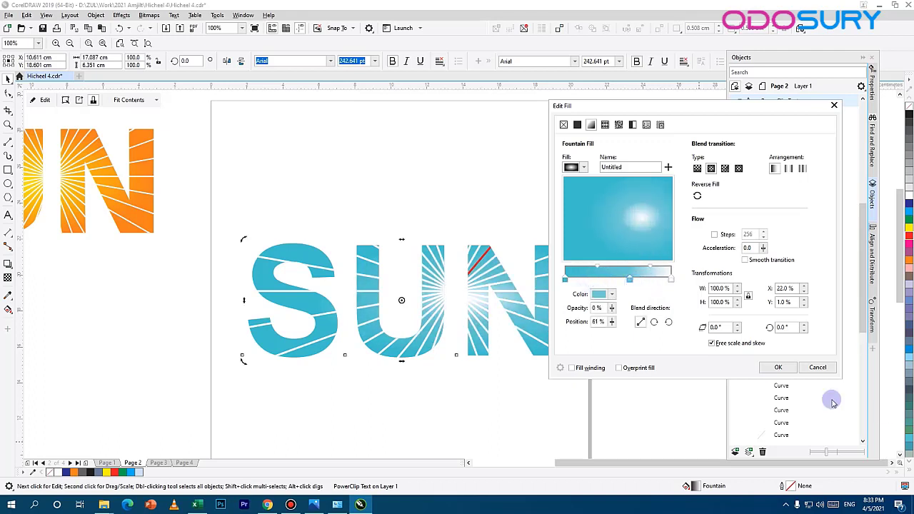
{"action": "left_click", "coordinate": [778, 368]}
Step: Move the orange SUN text onto the page, directly above the teal SUN text
{"action": "scroll", "coordinate": [305, 356], "scroll_direction": "down", "scroll_amount": 2}
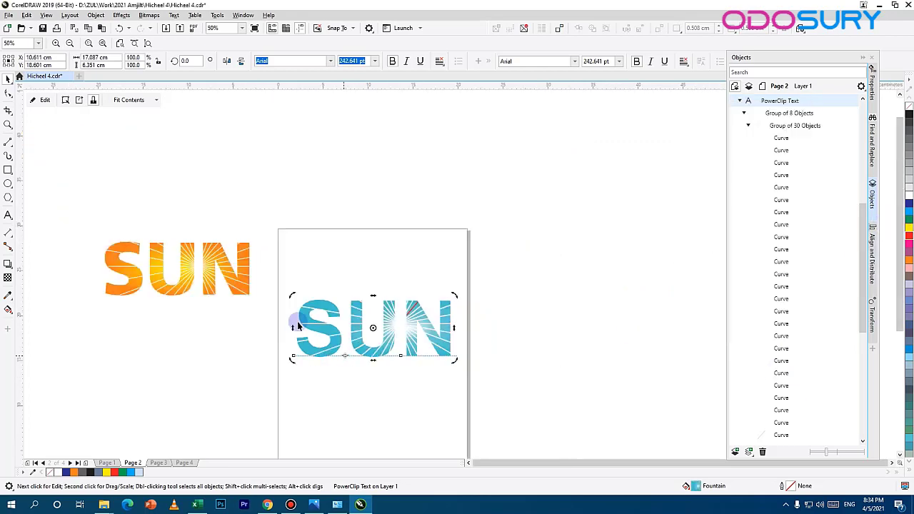
{"action": "left_click", "coordinate": [241, 263]}
{"action": "left_click_drag", "start_coordinate": [242, 276], "coordinate": [435, 274]}
{"action": "scroll", "coordinate": [354, 361], "scroll_direction": "up", "scroll_amount": 2}
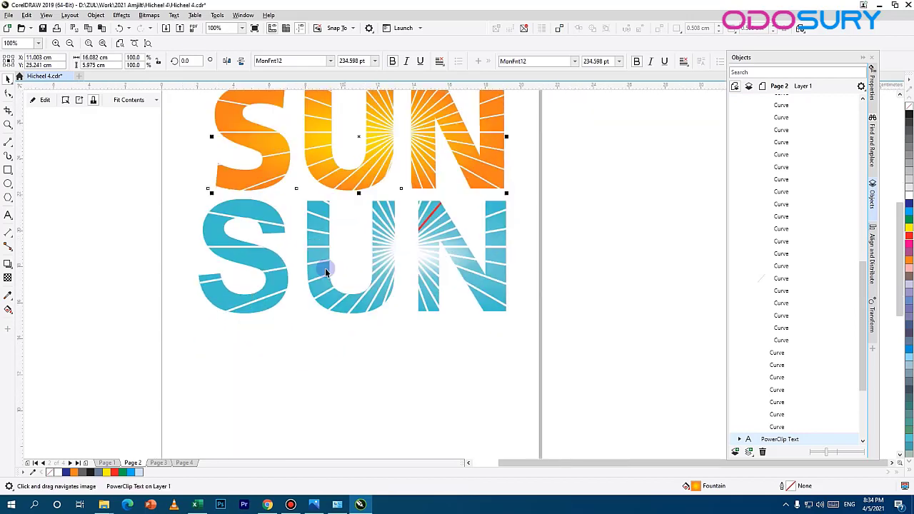
Step: Go to Page 3 and move the STEEL LLC logo group straight up to about Y 20.9 cm
{"action": "left_click", "coordinate": [159, 463]}
{"action": "scroll", "coordinate": [417, 312], "scroll_direction": "down", "scroll_amount": 2}
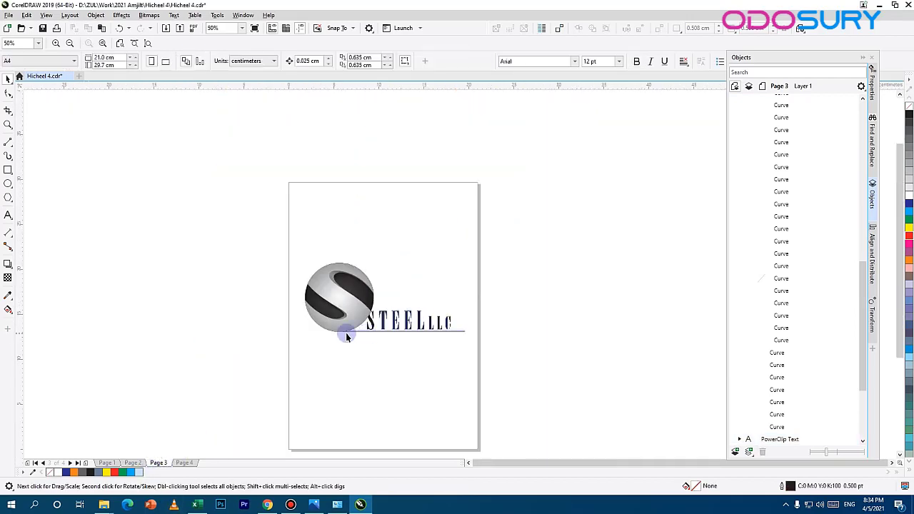
{"action": "scroll", "coordinate": [346, 330], "scroll_direction": "up", "scroll_amount": 4}
{"action": "left_click", "coordinate": [326, 257]}
{"action": "scroll", "coordinate": [383, 237], "scroll_direction": "down", "scroll_amount": 4}
{"action": "left_click_drag", "start_coordinate": [341, 234], "coordinate": [334, 187]}
{"action": "key", "text": "ctrl+z"}
{"action": "scroll", "coordinate": [341, 255], "scroll_direction": "up", "scroll_amount": 2}
{"action": "left_click_drag", "start_coordinate": [315, 262], "coordinate": [310, 265]}
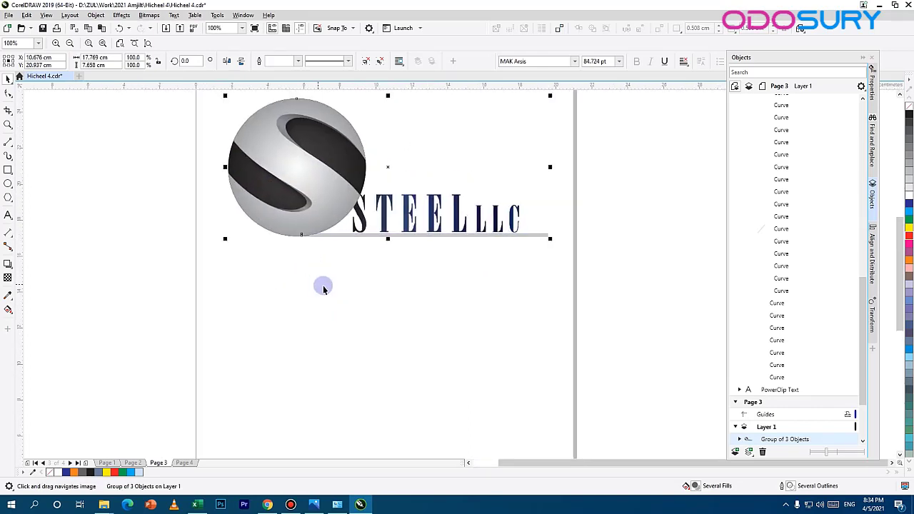
Step: Draw a circle about 7.46 cm in diameter on the page below the STEEL LLC logo
{"action": "mouse_move", "coordinate": [328, 237]}
{"action": "left_mouse_down"}
{"action": "mouse_move", "coordinate": [392, 269]}
{"action": "mouse_move", "coordinate": [403, 290]}
{"action": "mouse_move", "coordinate": [394, 287]}
{"action": "left_mouse_up"}
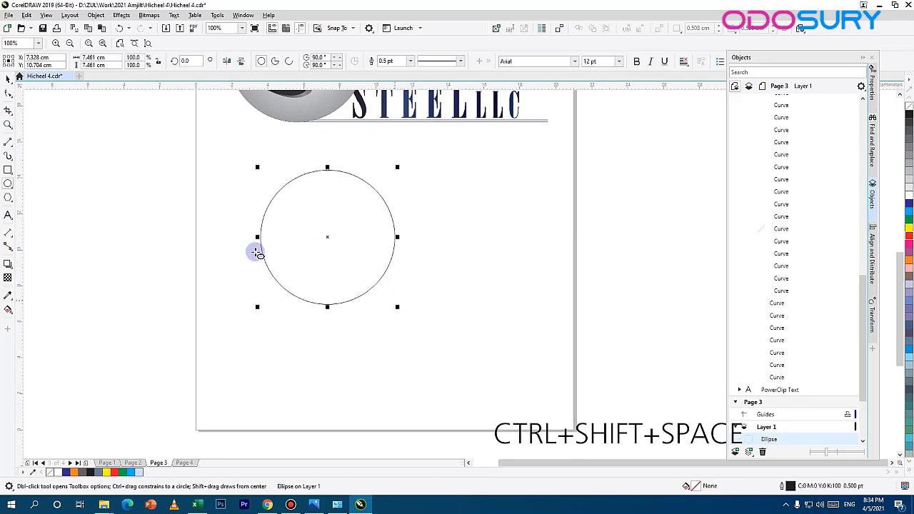
{"action": "left_click", "coordinate": [5, 79]}
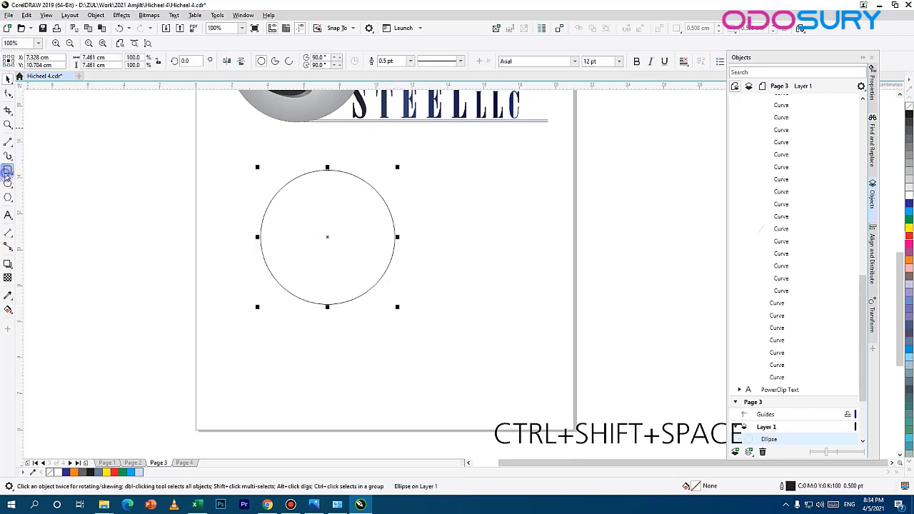
{"action": "left_click", "coordinate": [7, 171]}
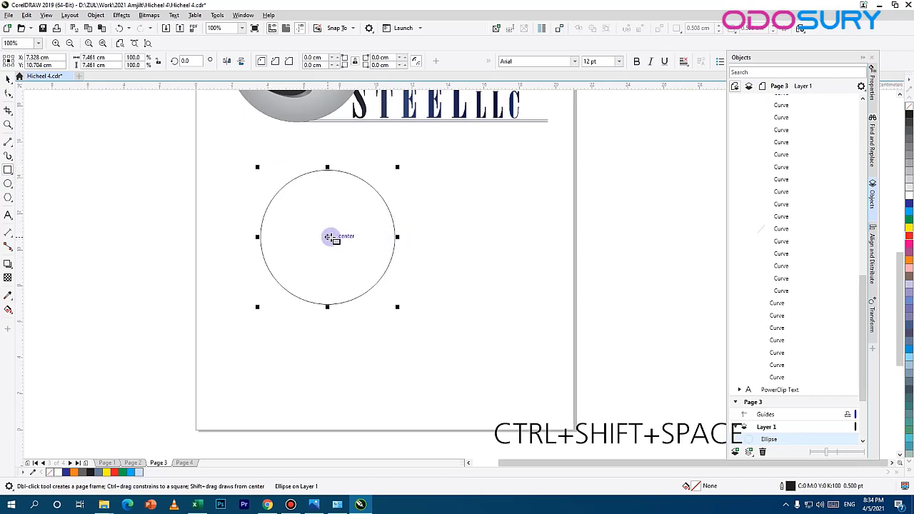
{"action": "left_click_drag", "start_coordinate": [328, 237], "coordinate": [394, 278]}
{"action": "key", "text": "ctrl+z"}
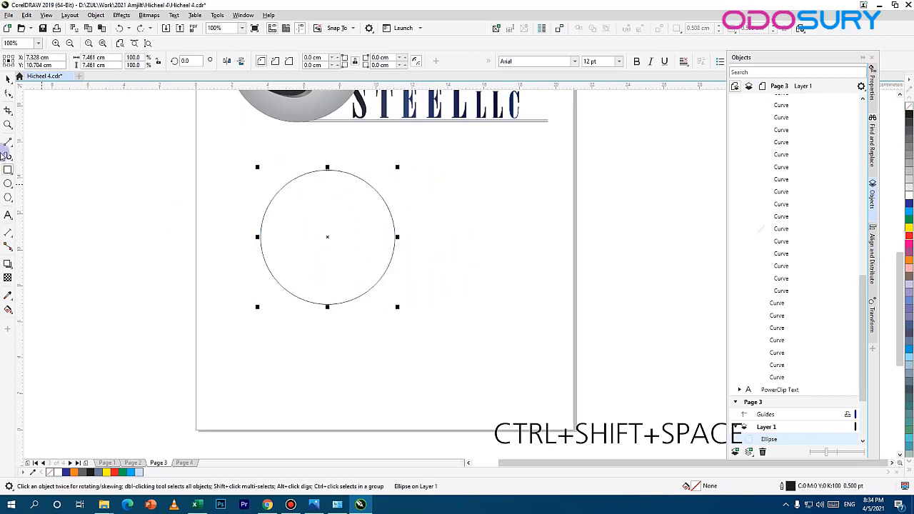
Step: Draw a square about 8.15 cm wide around the circle and adjust its position so it encloses the circle evenly
{"action": "left_click_drag", "start_coordinate": [328, 231], "coordinate": [400, 272]}
{"action": "left_click_drag", "start_coordinate": [405, 287], "coordinate": [407, 281]}
{"action": "left_click_drag", "start_coordinate": [353, 157], "coordinate": [353, 168]}
{"action": "key", "text": "Up"}
{"action": "key", "text": "Up"}
{"action": "key", "text": "Up"}
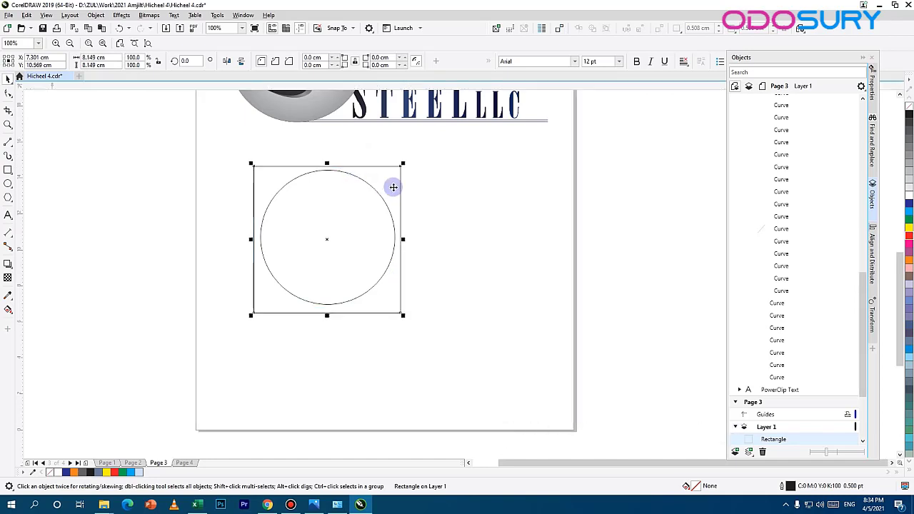
Step: Convert the square around the circle to curves so its nodes can be edited
{"action": "scroll", "coordinate": [407, 219], "scroll_direction": "up", "scroll_amount": 1}
{"action": "left_click_drag", "start_coordinate": [151, 259], "coordinate": [355, 265]}
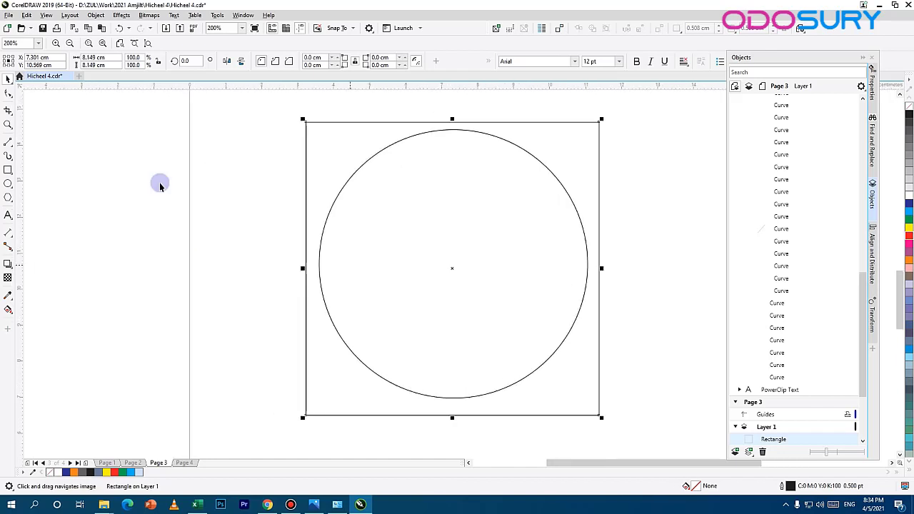
{"action": "left_click", "coordinate": [9, 93]}
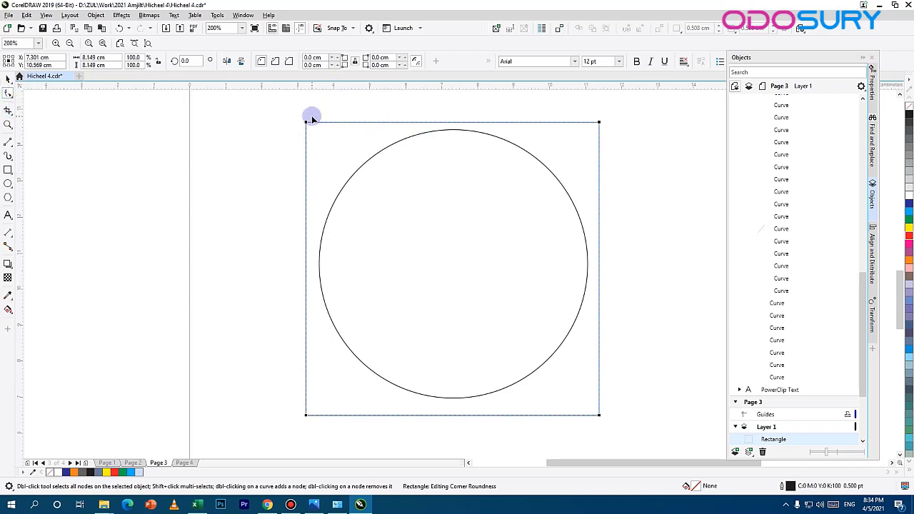
{"action": "left_click", "coordinate": [355, 122]}
{"action": "left_click", "coordinate": [388, 55]}
{"action": "left_click", "coordinate": [7, 80]}
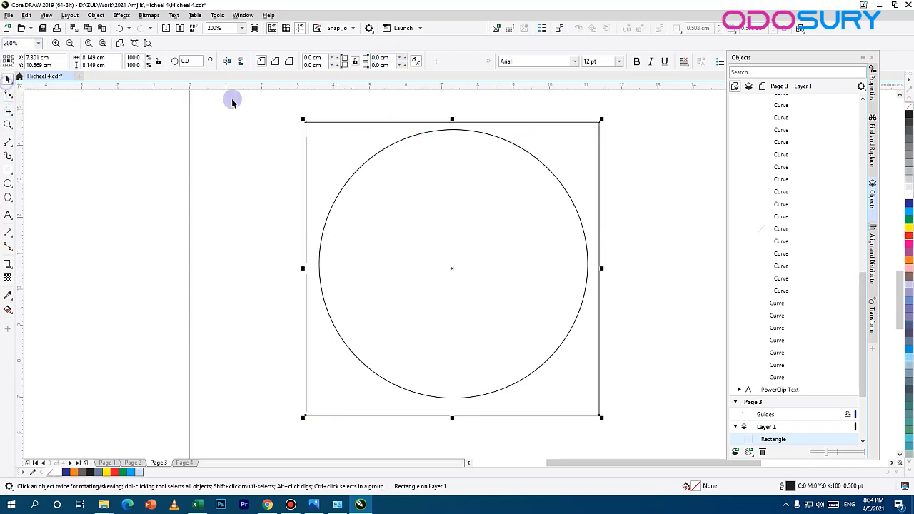
{"action": "left_click", "coordinate": [96, 15]}
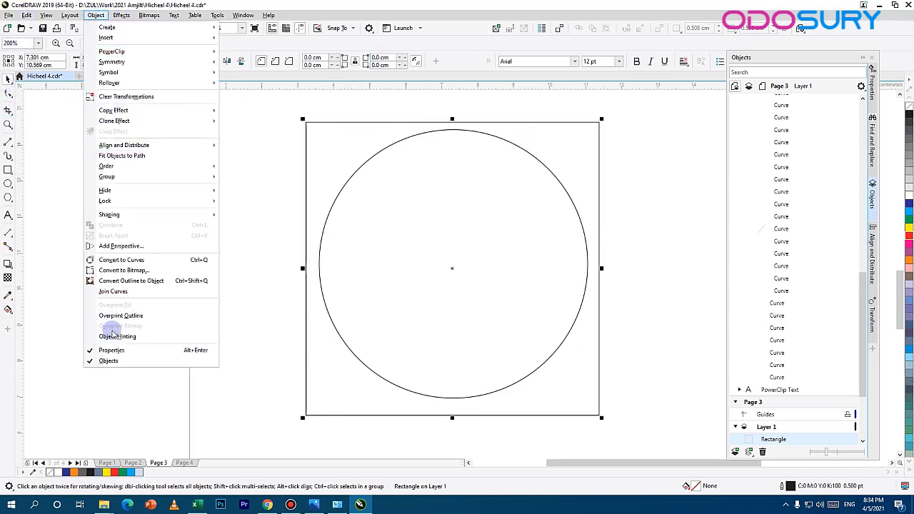
{"action": "left_click", "coordinate": [137, 261]}
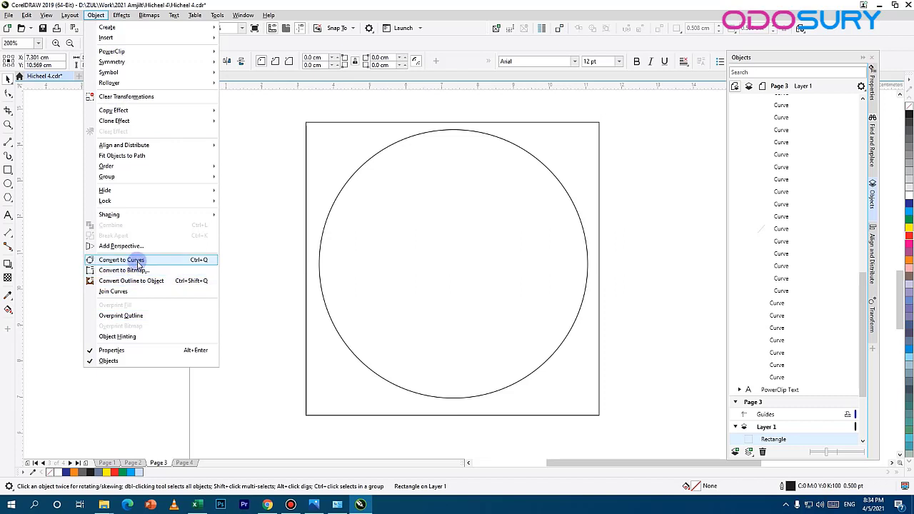
{"action": "left_click", "coordinate": [682, 204]}
{"action": "left_click", "coordinate": [590, 124]}
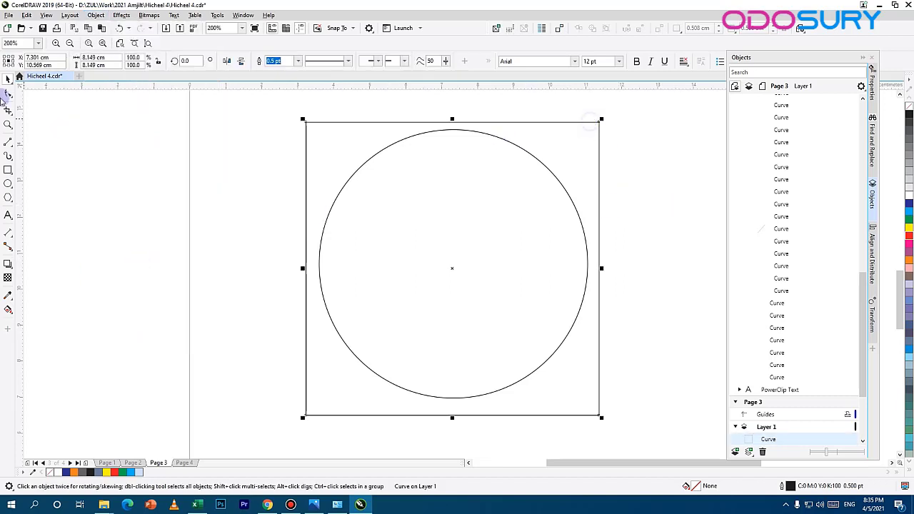
Step: Add three nodes near the upper end of the square's left side and three near the lower end of its right side
{"action": "left_click", "coordinate": [9, 93]}
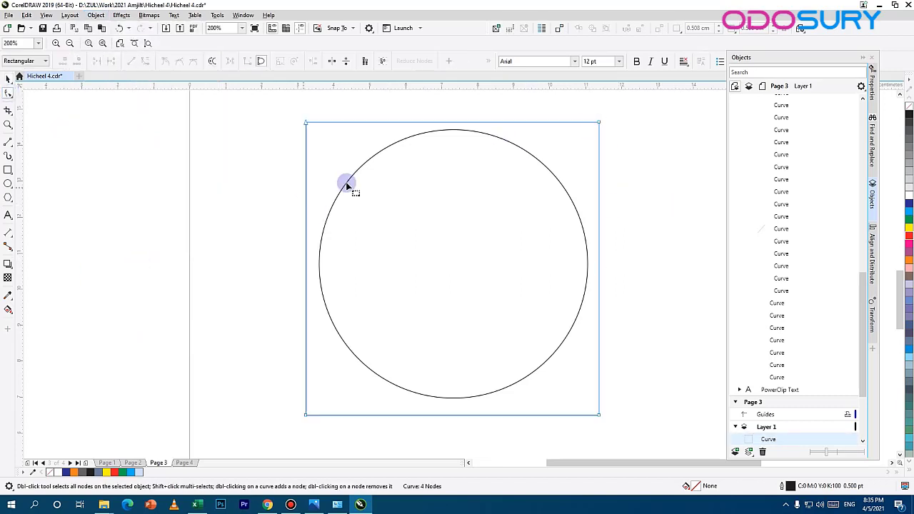
{"action": "double_click", "coordinate": [306, 142]}
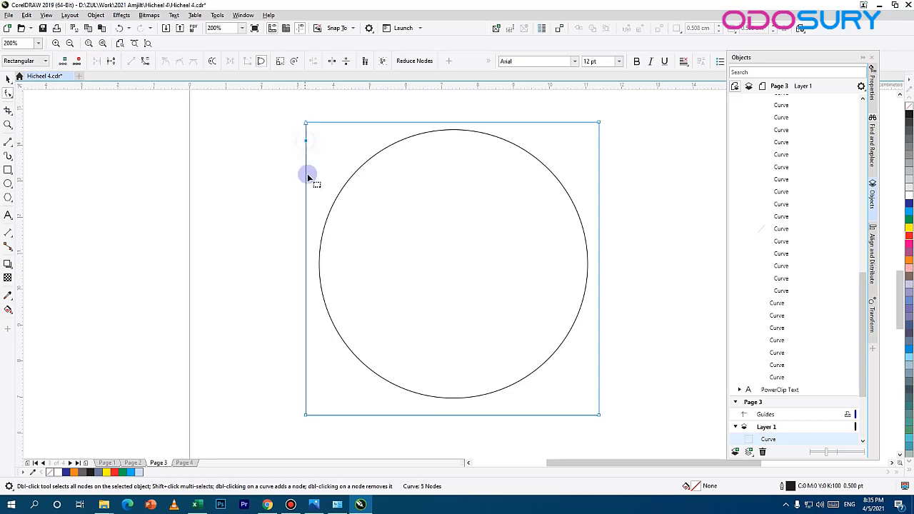
{"action": "double_click", "coordinate": [306, 164]}
{"action": "double_click", "coordinate": [598, 357]}
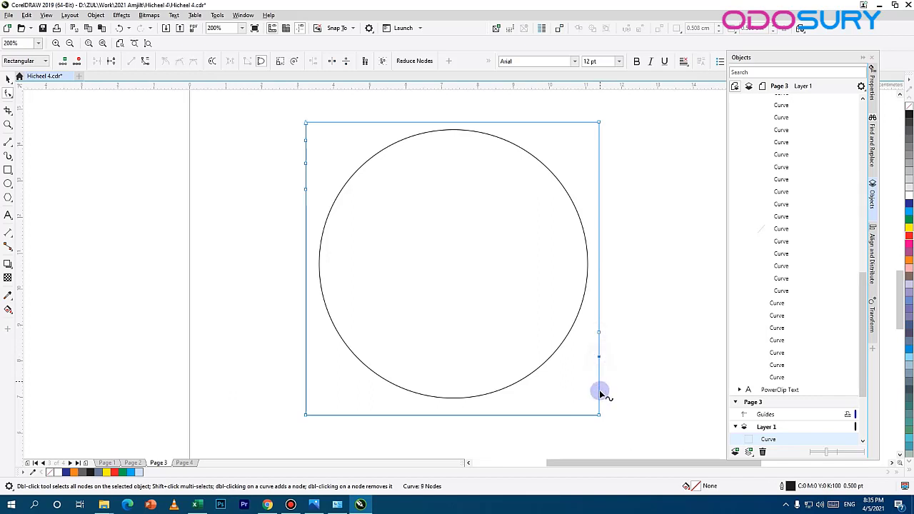
{"action": "double_click", "coordinate": [598, 388]}
Step: Pull the middle added left node down into the circle and the middle right node up into it, forming two opposing wedges
{"action": "left_click_drag", "start_coordinate": [637, 272], "coordinate": [498, 284]}
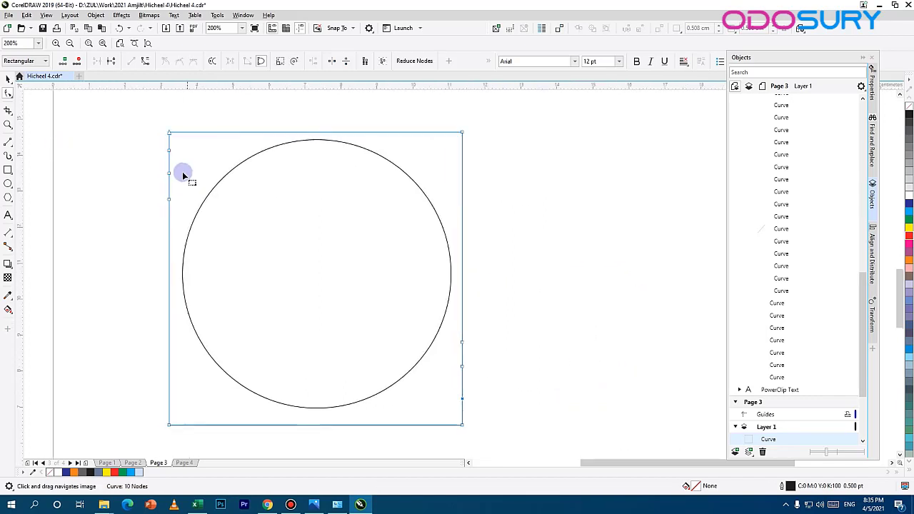
{"action": "left_click_drag", "start_coordinate": [169, 175], "coordinate": [310, 355]}
{"action": "left_click_drag", "start_coordinate": [463, 366], "coordinate": [305, 183]}
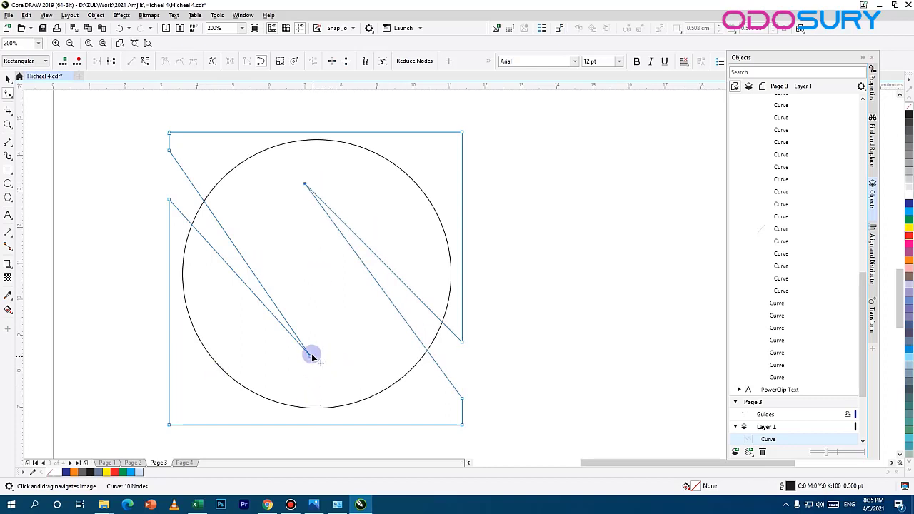
Step: Convert the left wedge's straight sides to curves, bend its upper side outward and raise that side's starting node slightly
{"action": "right_click", "coordinate": [309, 353]}
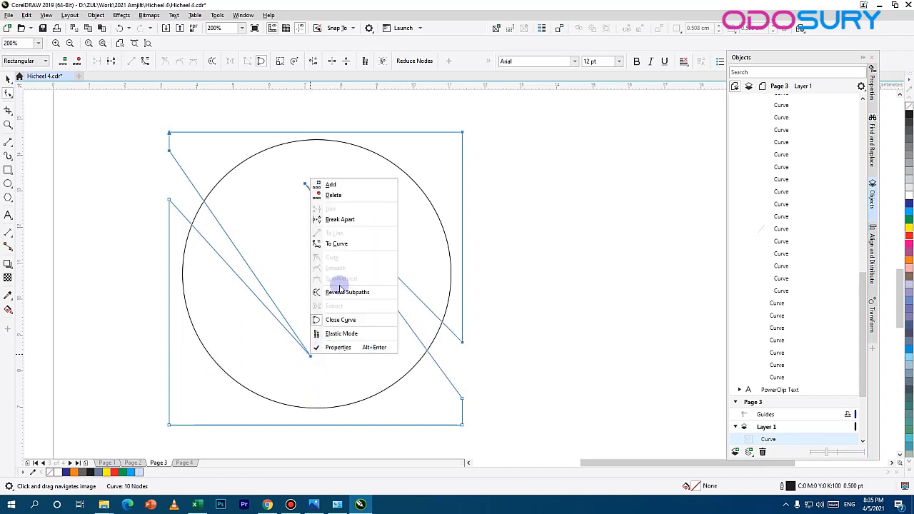
{"action": "left_click", "coordinate": [337, 247]}
{"action": "left_click", "coordinate": [310, 360]}
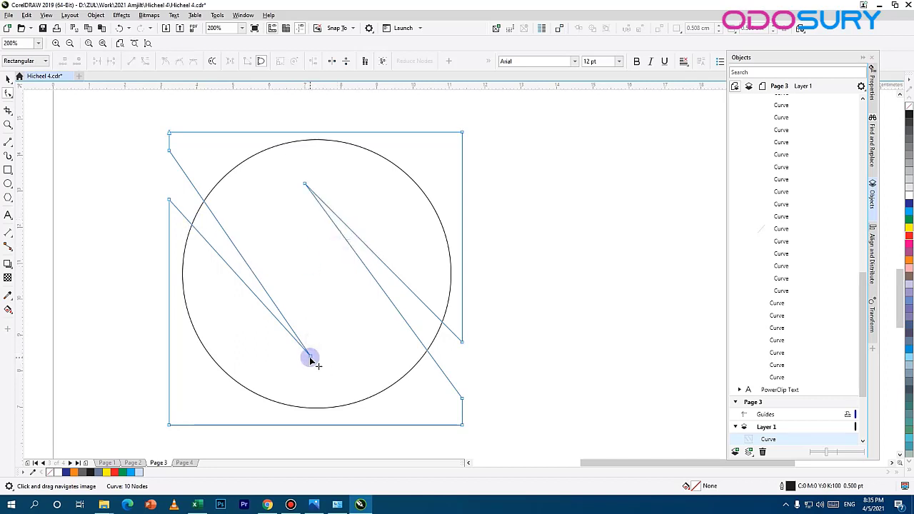
{"action": "left_click", "coordinate": [310, 358]}
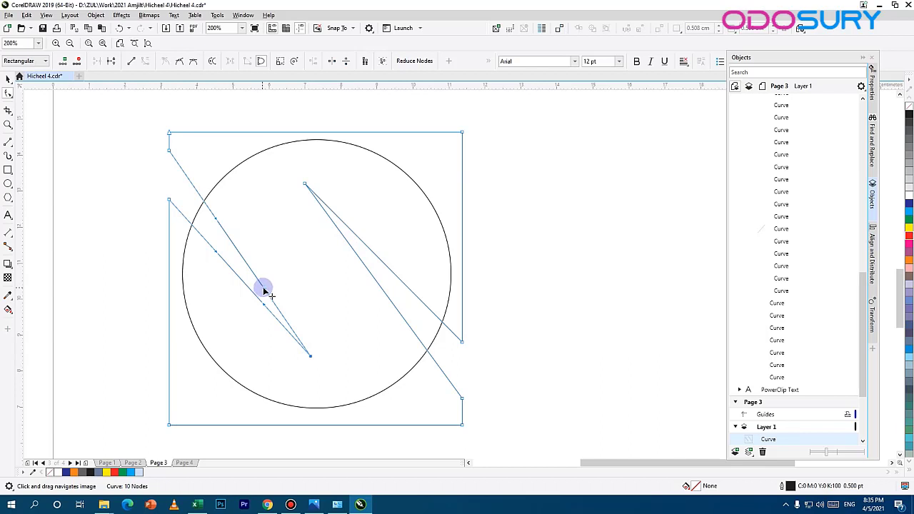
{"action": "left_click_drag", "start_coordinate": [263, 288], "coordinate": [362, 290]}
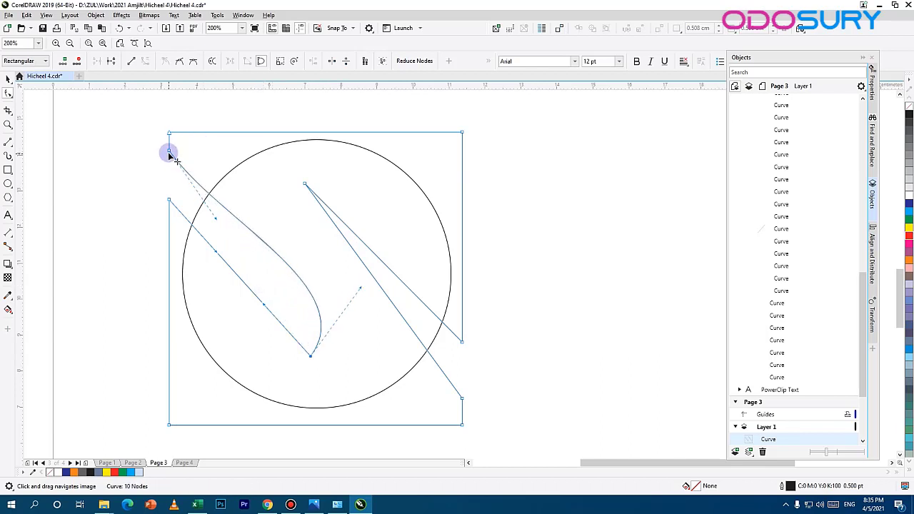
{"action": "left_click_drag", "start_coordinate": [169, 153], "coordinate": [170, 140]}
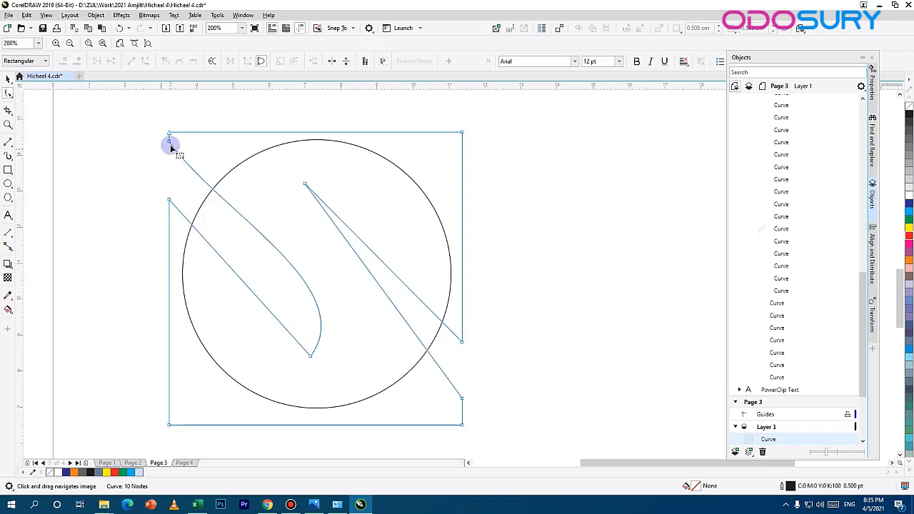
{"action": "left_click_drag", "start_coordinate": [221, 217], "coordinate": [186, 236]}
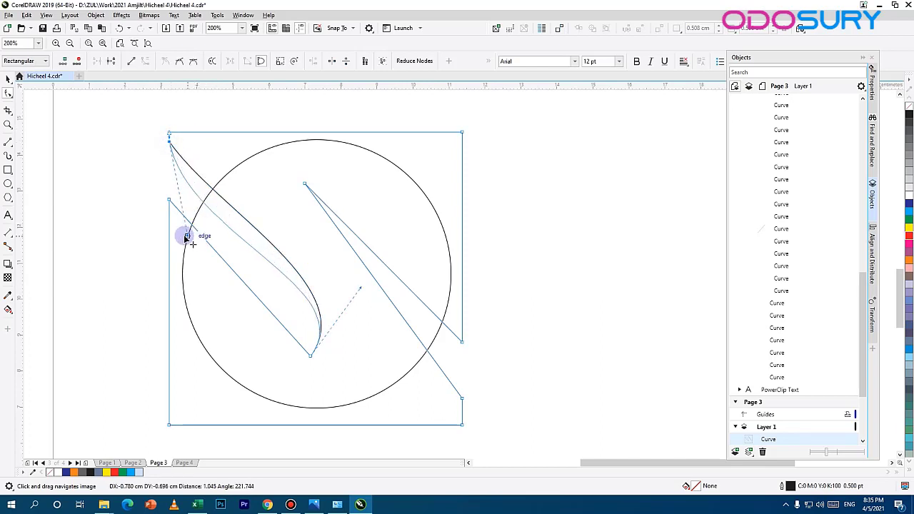
Step: Make the left wedge's tip node smooth and adjust the node and curve handles to shape a rounded lobe
{"action": "left_click", "coordinate": [311, 357]}
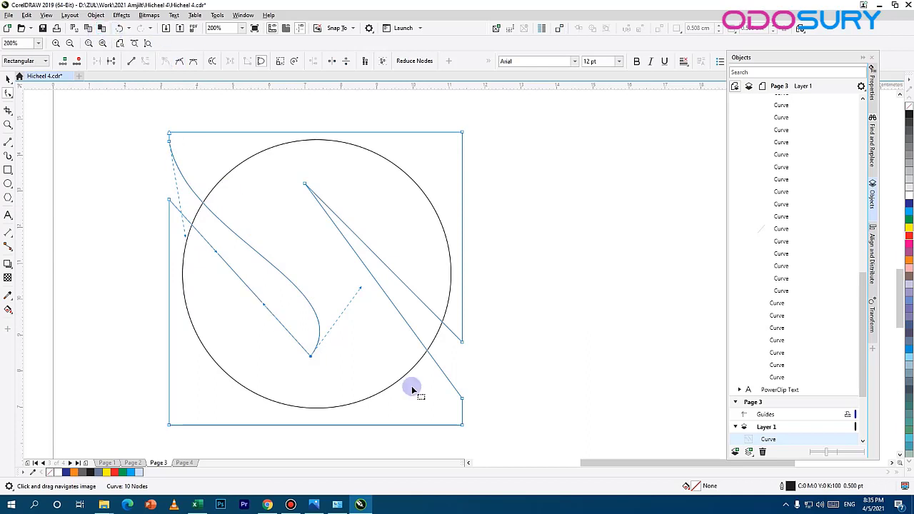
{"action": "left_click", "coordinate": [179, 62]}
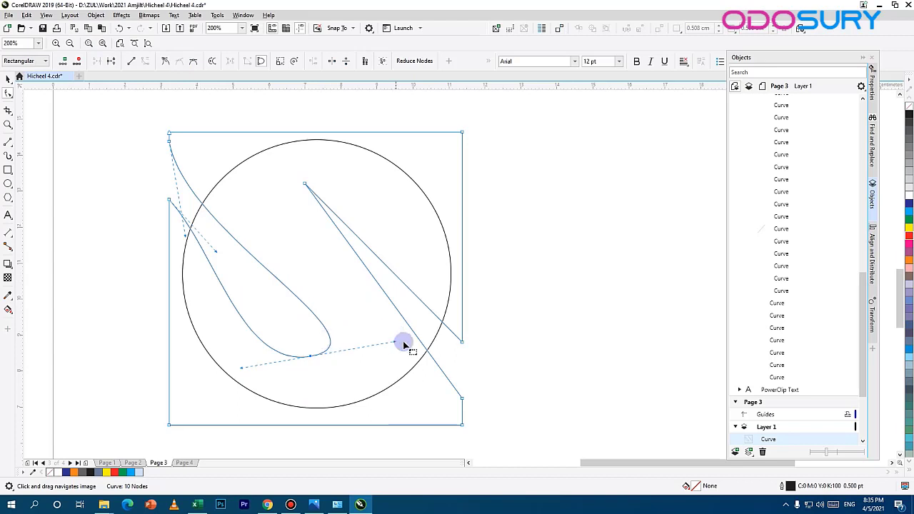
{"action": "left_click_drag", "start_coordinate": [394, 344], "coordinate": [392, 280]}
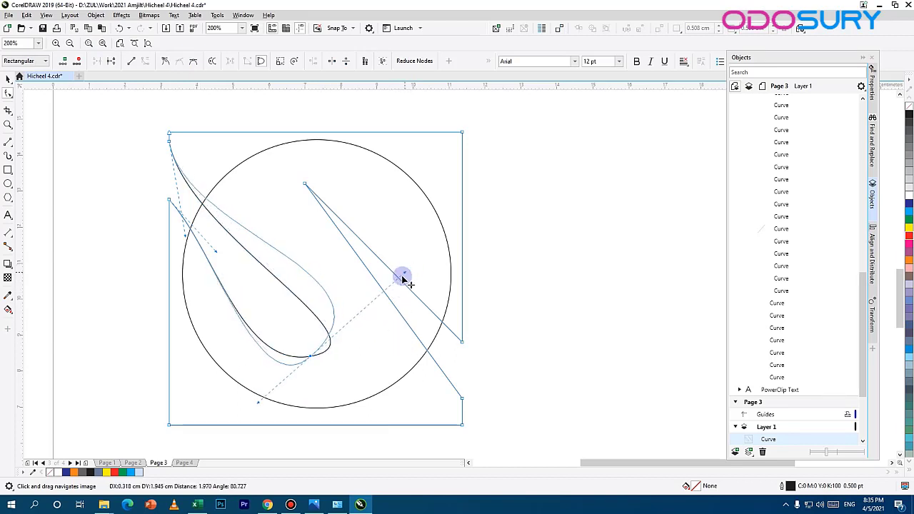
{"action": "left_click_drag", "start_coordinate": [185, 237], "coordinate": [177, 280]}
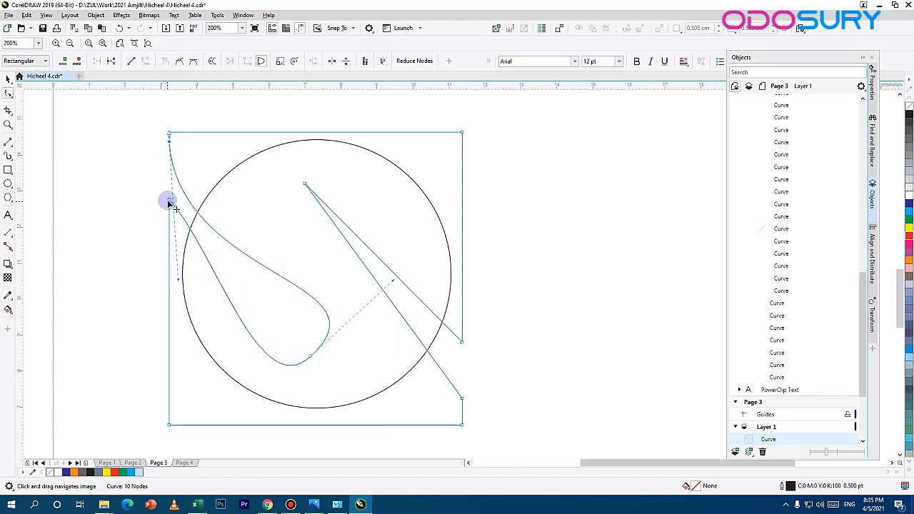
{"action": "left_click", "coordinate": [169, 201]}
{"action": "left_click_drag", "start_coordinate": [216, 252], "coordinate": [187, 305]}
{"action": "left_click_drag", "start_coordinate": [260, 402], "coordinate": [316, 357]}
{"action": "left_click_drag", "start_coordinate": [422, 337], "coordinate": [305, 424]}
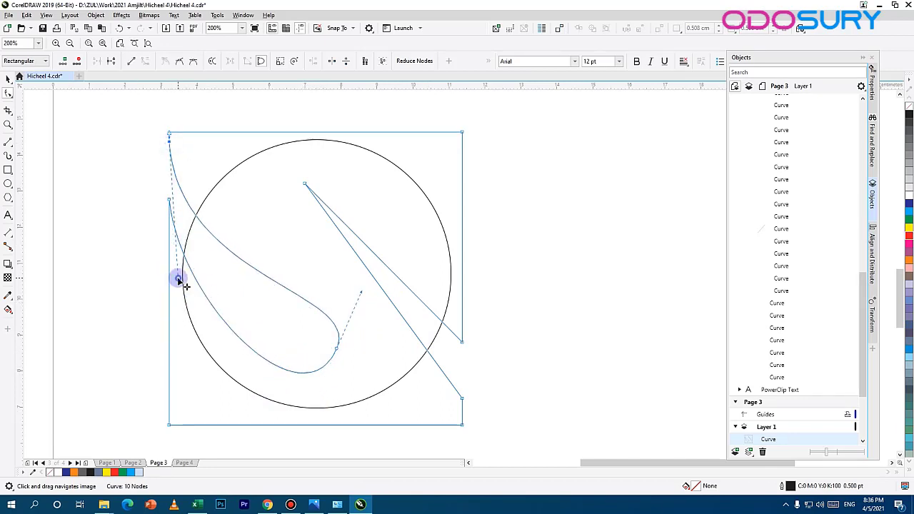
{"action": "left_click_drag", "start_coordinate": [181, 306], "coordinate": [210, 320]}
{"action": "scroll", "coordinate": [304, 245], "scroll_direction": "down", "scroll_amount": 2}
{"action": "scroll", "coordinate": [304, 245], "scroll_direction": "up", "scroll_amount": 2}
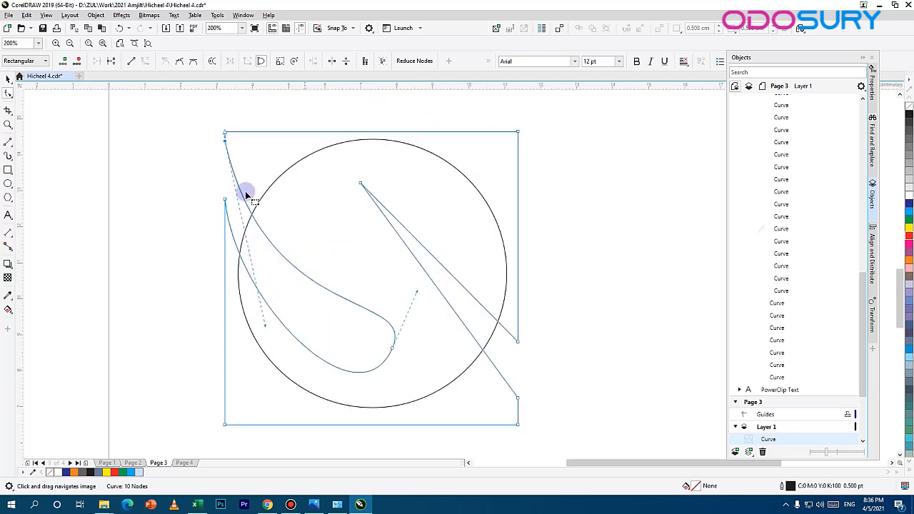
Step: Convert the right wedge's sides to curves, make its tip node smooth and bend both sides into a rounded lobe
{"action": "left_click", "coordinate": [179, 62]}
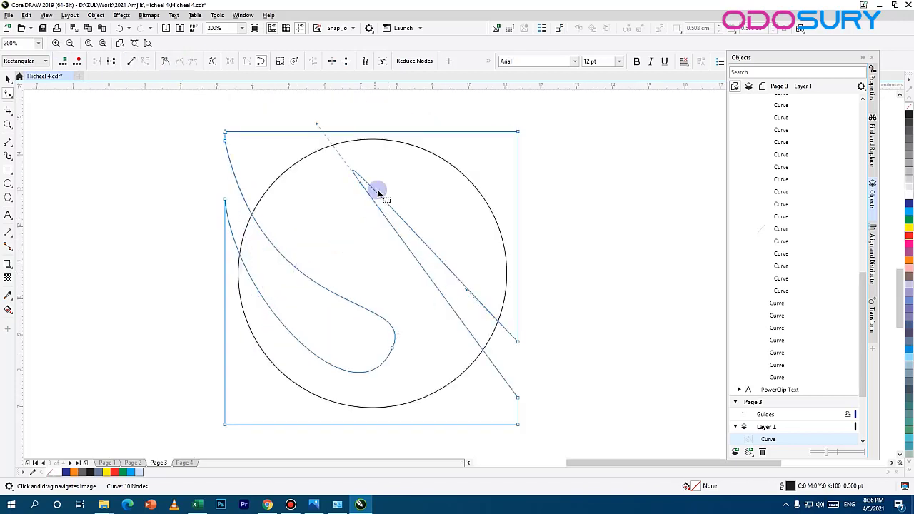
{"action": "key", "text": "ctrl+z"}
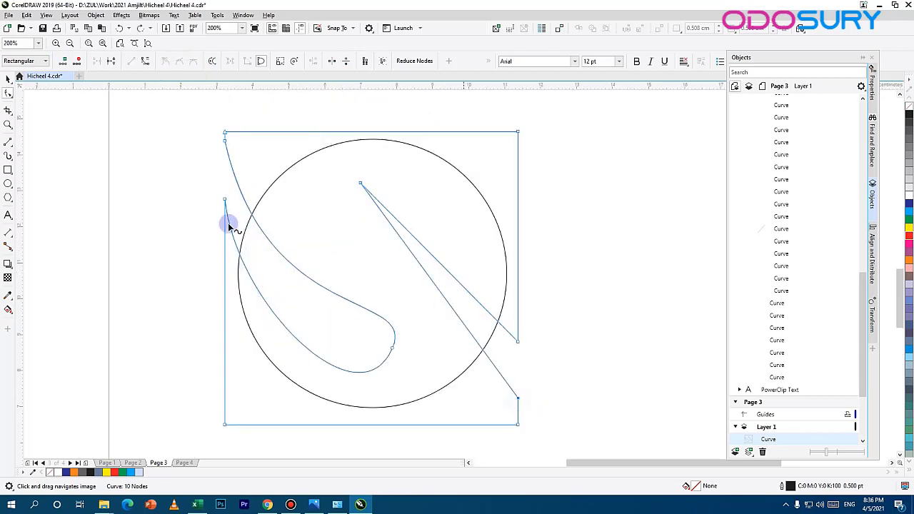
{"action": "right_click", "coordinate": [520, 399]}
{"action": "left_click", "coordinate": [548, 287]}
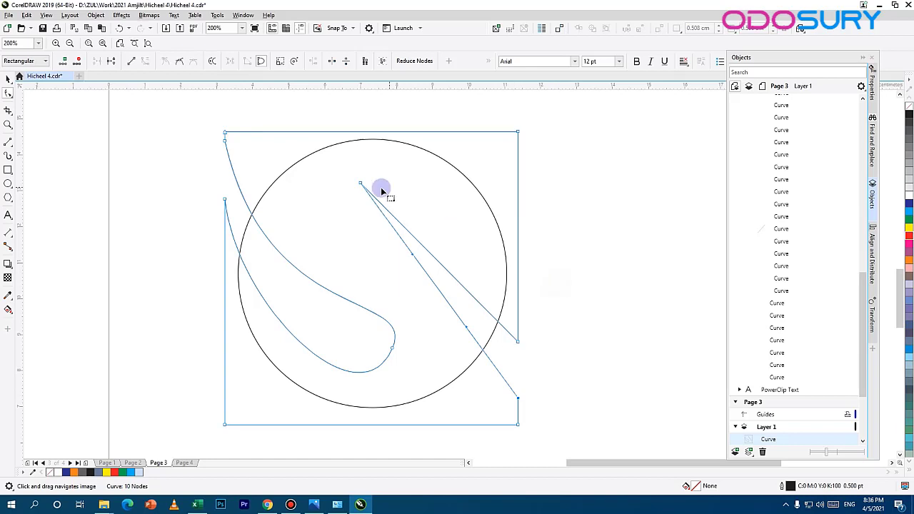
{"action": "left_click", "coordinate": [179, 61]}
{"action": "left_click_drag", "start_coordinate": [359, 271], "coordinate": [291, 233]}
{"action": "left_click_drag", "start_coordinate": [467, 327], "coordinate": [497, 323]}
Step: Adjust the left lobe's tip handles to flatten its lower curve
{"action": "left_click", "coordinate": [393, 349]}
{"action": "left_click_drag", "start_coordinate": [359, 427], "coordinate": [437, 313]}
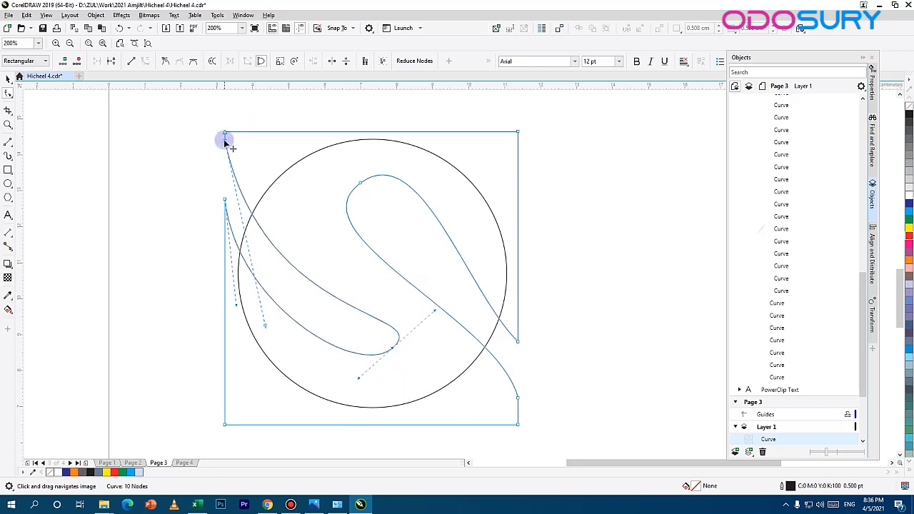
{"action": "left_click", "coordinate": [225, 139]}
Step: Shift the right lobe's tip node outward and adjust its handles and side curves to follow the S shape of the original logo
{"action": "left_click_drag", "start_coordinate": [360, 186], "coordinate": [338, 192]}
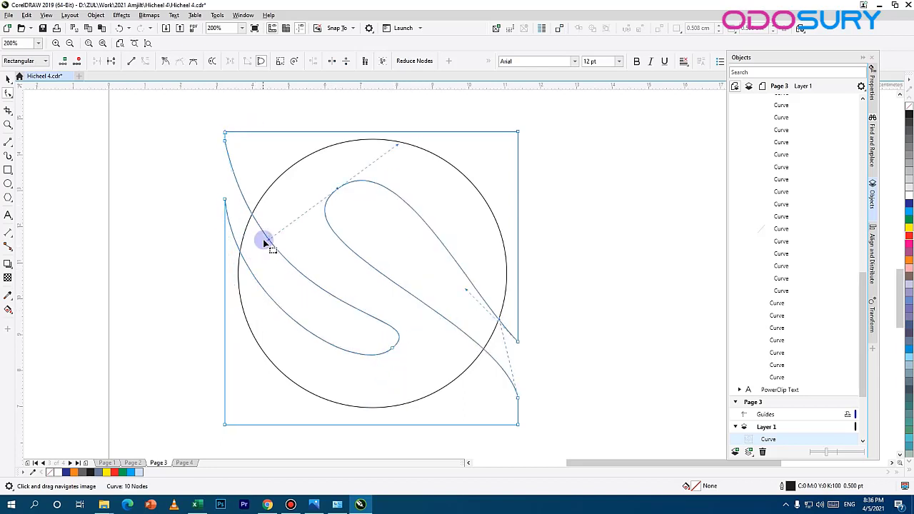
{"action": "left_click_drag", "start_coordinate": [269, 240], "coordinate": [246, 228]}
{"action": "left_click_drag", "start_coordinate": [500, 322], "coordinate": [527, 269]}
{"action": "left_click_drag", "start_coordinate": [402, 165], "coordinate": [369, 167]}
{"action": "left_click", "coordinate": [517, 399]}
{"action": "mouse_move", "coordinate": [527, 295]}
{"action": "left_mouse_down"}
{"action": "mouse_move", "coordinate": [504, 279]}
{"action": "mouse_move", "coordinate": [526, 283]}
{"action": "left_mouse_up"}
{"action": "left_click_drag", "start_coordinate": [517, 344], "coordinate": [497, 166]}
{"action": "scroll", "coordinate": [478, 153], "scroll_direction": "down", "scroll_amount": 3}
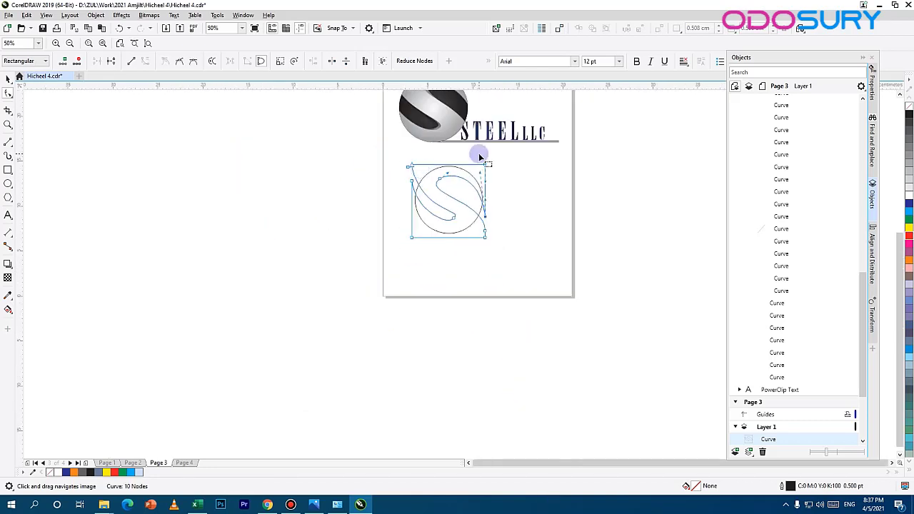
{"action": "scroll", "coordinate": [408, 250], "scroll_direction": "up", "scroll_amount": 2}
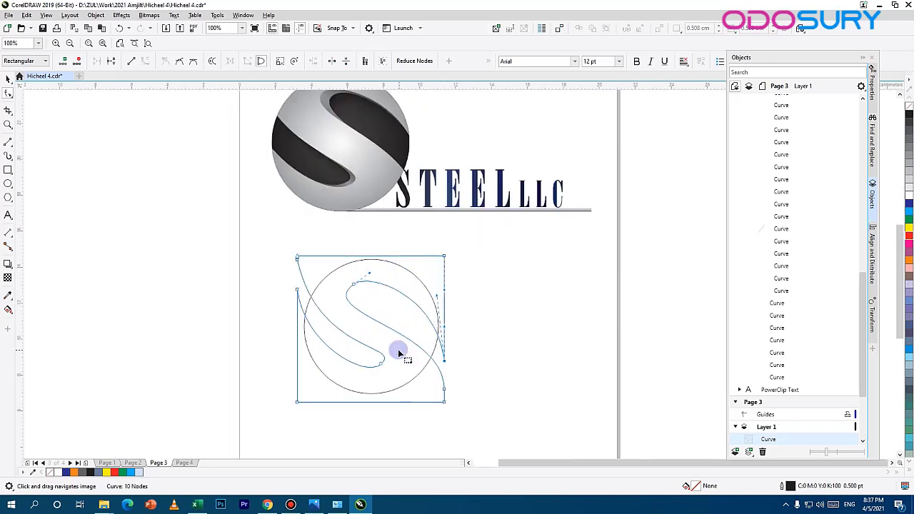
Step: Lengthen the right lobe's tip handle and extend the left lobe's tip slightly towards the circle's right side
{"action": "scroll", "coordinate": [398, 350], "scroll_direction": "up", "scroll_amount": 2}
{"action": "left_click_drag", "start_coordinate": [310, 221], "coordinate": [252, 282]}
{"action": "left_click_drag", "start_coordinate": [363, 380], "coordinate": [357, 399]}
{"action": "left_click_drag", "start_coordinate": [387, 356], "coordinate": [396, 358]}
Step: Spread the left lobe's two starting nodes slightly apart on the square's edge and refine the handles of its upper curve
{"action": "left_click_drag", "start_coordinate": [220, 148], "coordinate": [220, 142]}
{"action": "left_click_drag", "start_coordinate": [220, 207], "coordinate": [220, 215]}
{"action": "key", "text": "ctrl+z"}
{"action": "left_click_drag", "start_coordinate": [383, 350], "coordinate": [438, 308]}
{"action": "left_click_drag", "start_coordinate": [261, 327], "coordinate": [230, 287]}
{"action": "key", "text": "ctrl+z"}
{"action": "left_click_drag", "start_coordinate": [290, 128], "coordinate": [238, 208]}
{"action": "scroll", "coordinate": [238, 212], "scroll_direction": "down", "scroll_amount": 2}
{"action": "scroll", "coordinate": [245, 240], "scroll_direction": "up", "scroll_amount": 3}
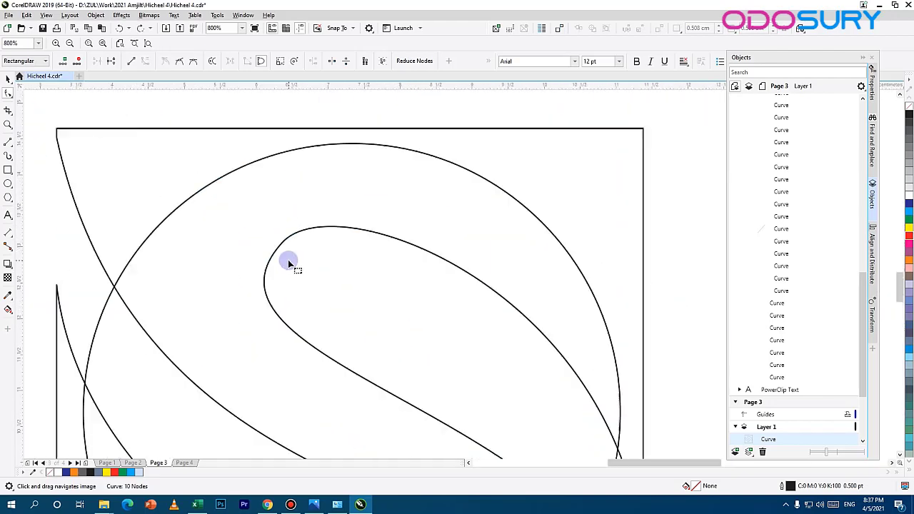
{"action": "scroll", "coordinate": [288, 259], "scroll_direction": "down", "scroll_amount": 1}
{"action": "left_click_drag", "start_coordinate": [294, 261], "coordinate": [301, 169]}
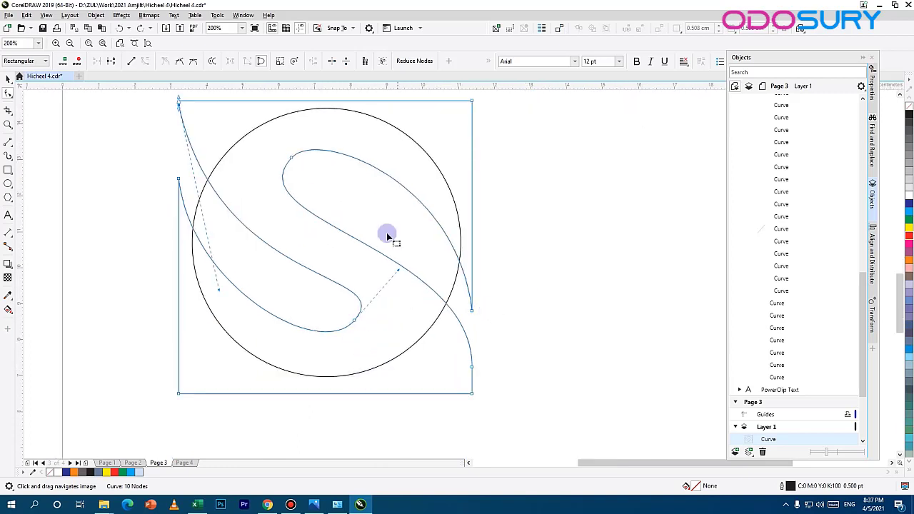
Step: Give the S-shaped curve an elliptical fountain fill running from dark grey at the edges to white at the centre
{"action": "left_click", "coordinate": [428, 135]}
{"action": "left_click", "coordinate": [14, 81]}
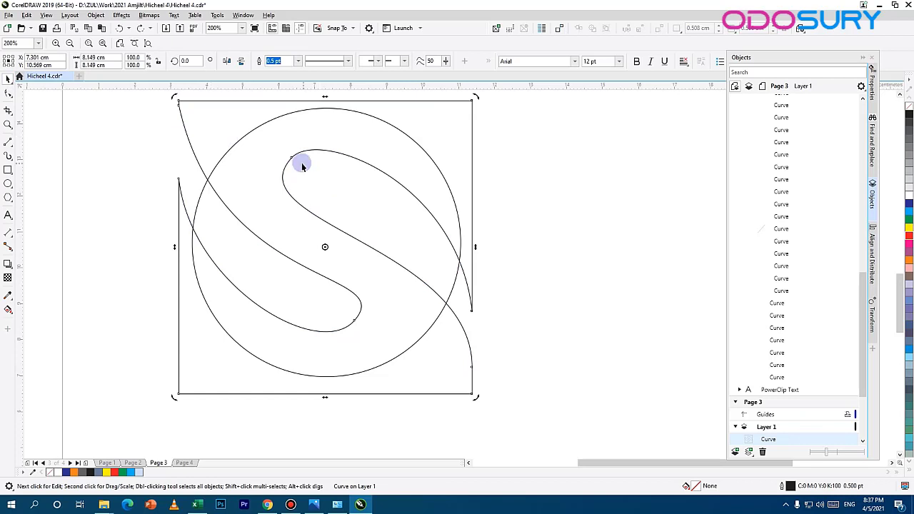
{"action": "double_click", "coordinate": [694, 488]}
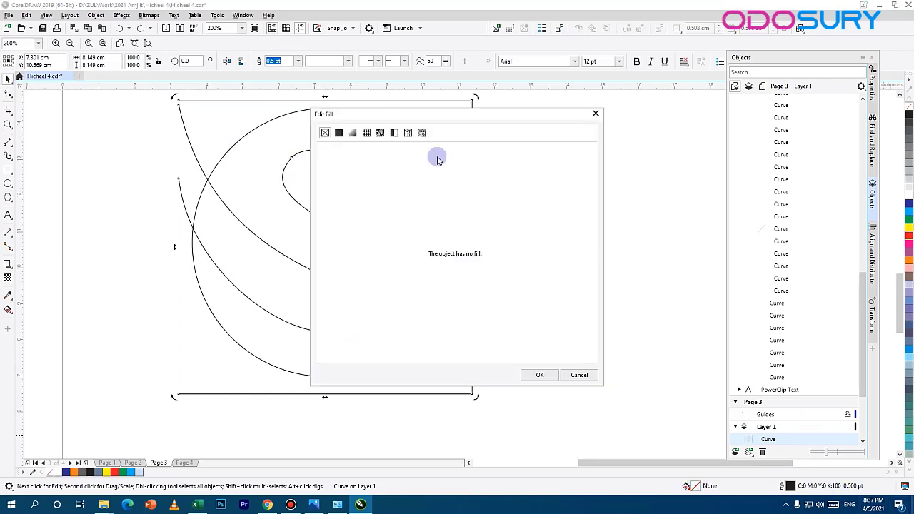
{"action": "left_click", "coordinate": [353, 133]}
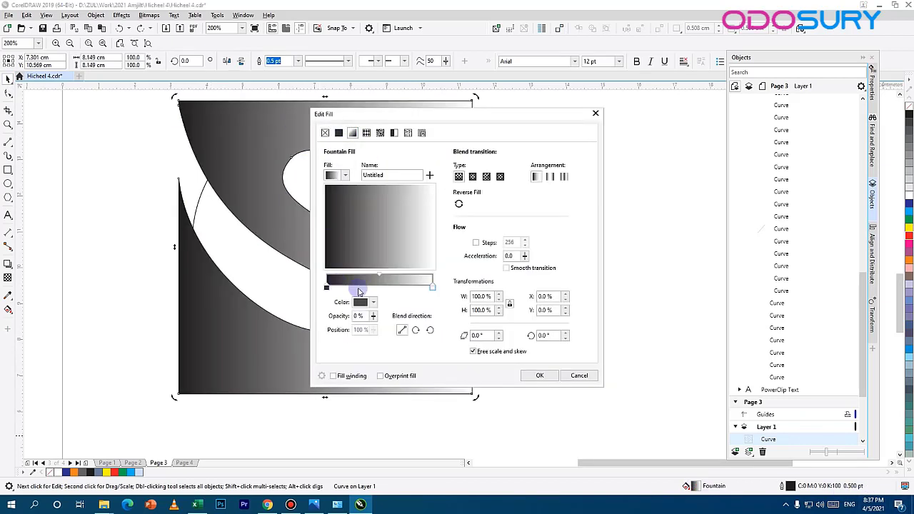
{"action": "left_click", "coordinate": [473, 176]}
{"action": "left_click_drag", "start_coordinate": [400, 114], "coordinate": [614, 109]}
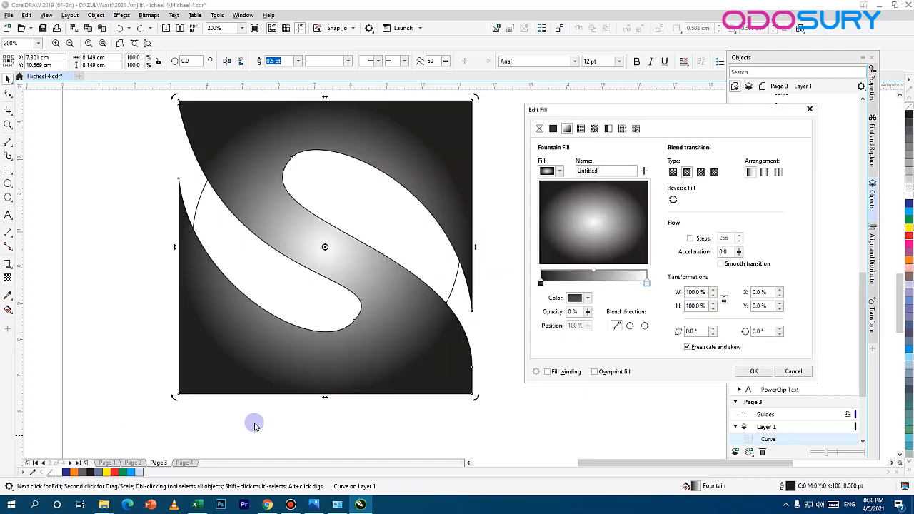
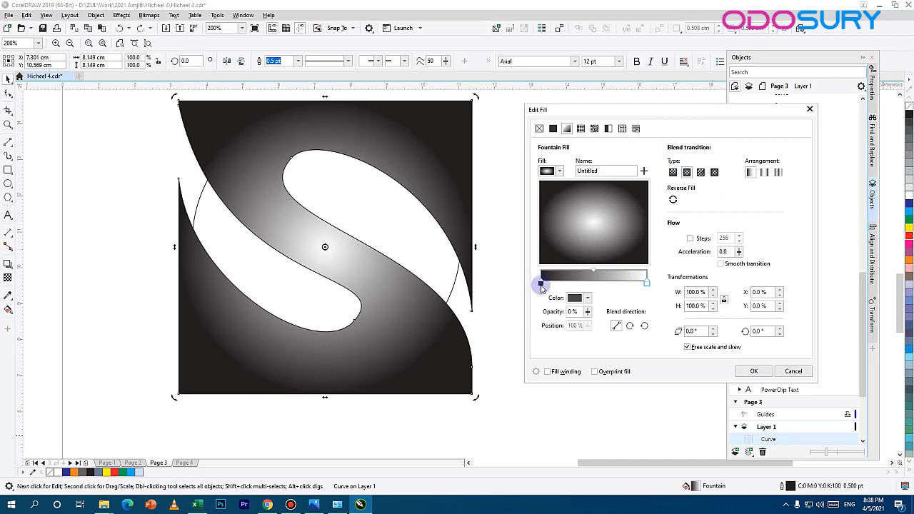
Step: Set the edge colour of the S-shaped curve's elliptical fountain fill to K 50 and apply the fill
{"action": "left_click", "coordinate": [587, 299]}
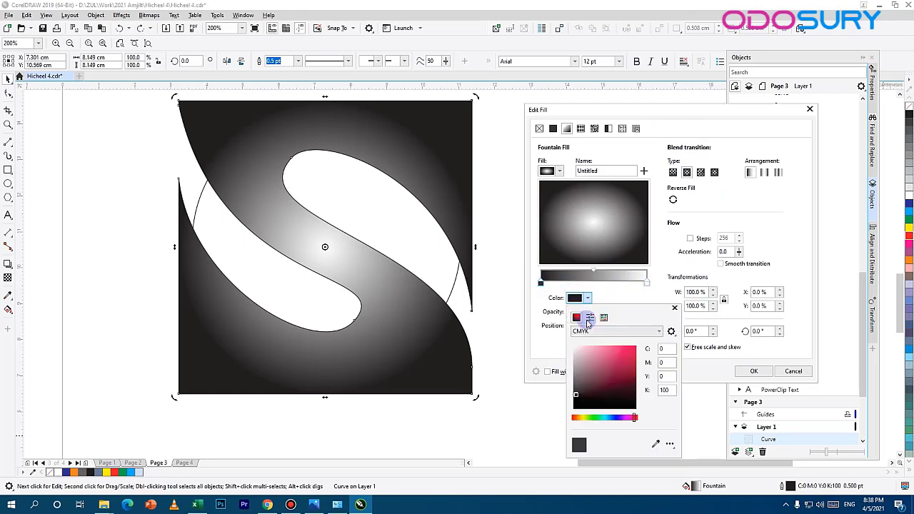
{"action": "left_click_drag", "start_coordinate": [670, 390], "coordinate": [537, 393]}
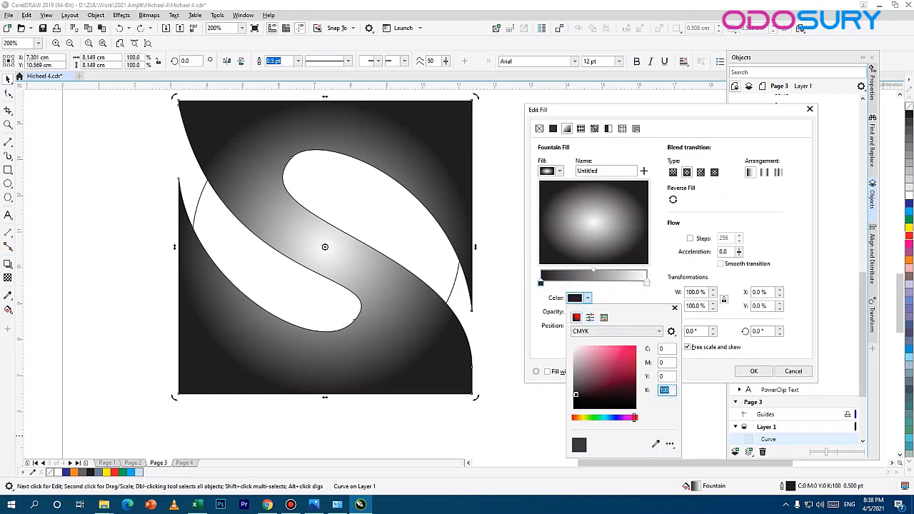
{"action": "type", "text": "50"}
{"action": "key", "text": "Return"}
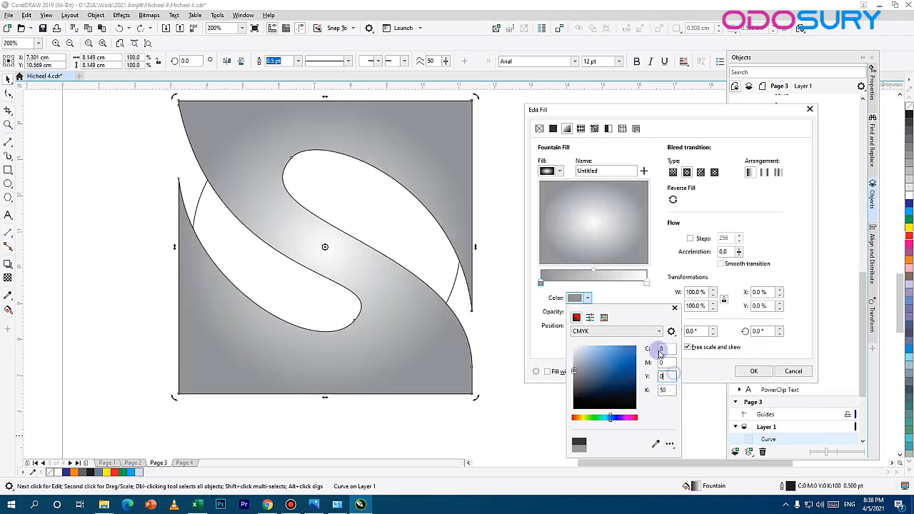
{"action": "left_click", "coordinate": [618, 291]}
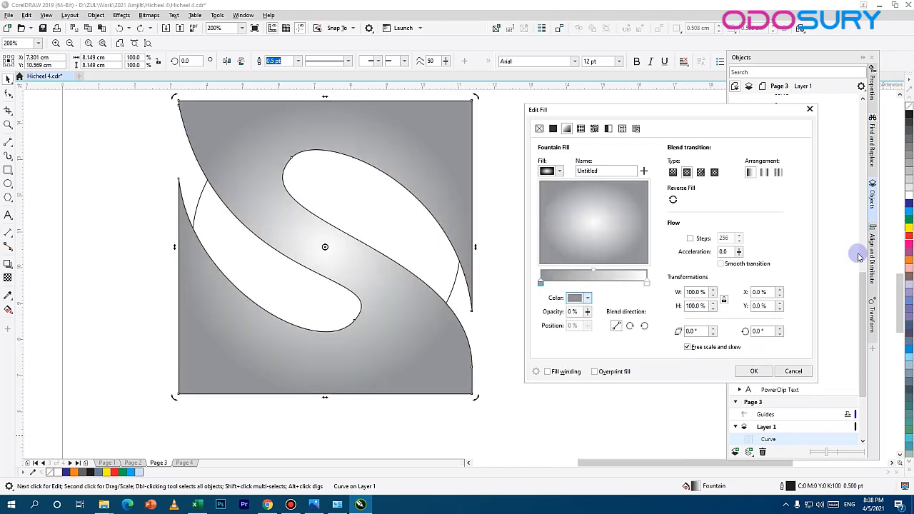
{"action": "left_click", "coordinate": [754, 372]}
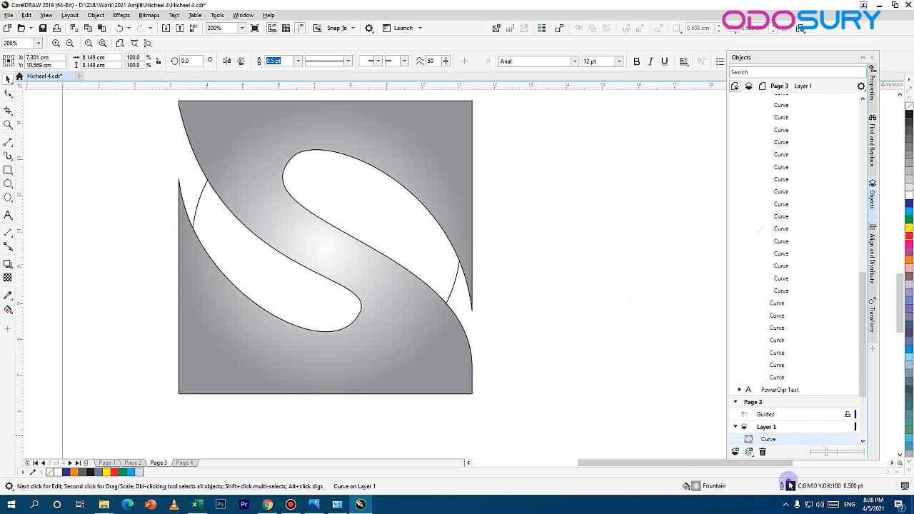
Step: Remove the outline from the S-shaped curve by setting its outline colour to none
{"action": "double_click", "coordinate": [790, 486]}
{"action": "left_click", "coordinate": [396, 201]}
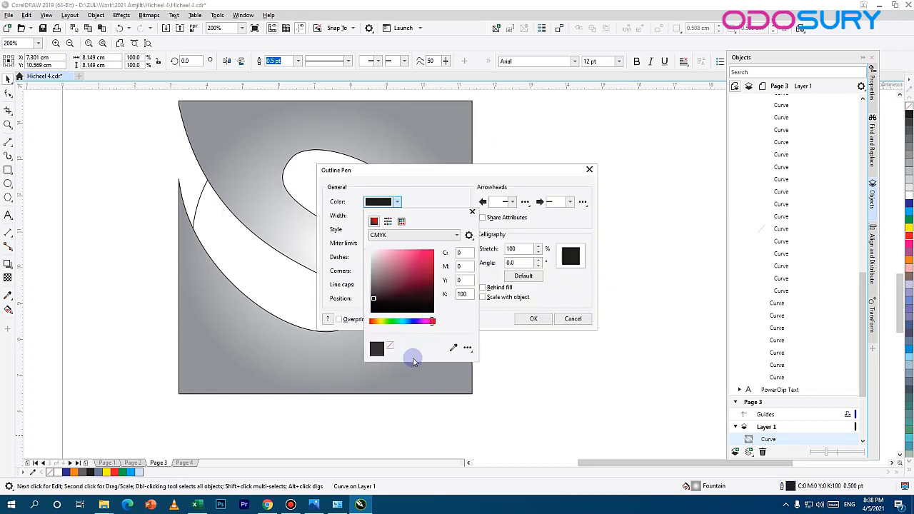
{"action": "left_click", "coordinate": [388, 346]}
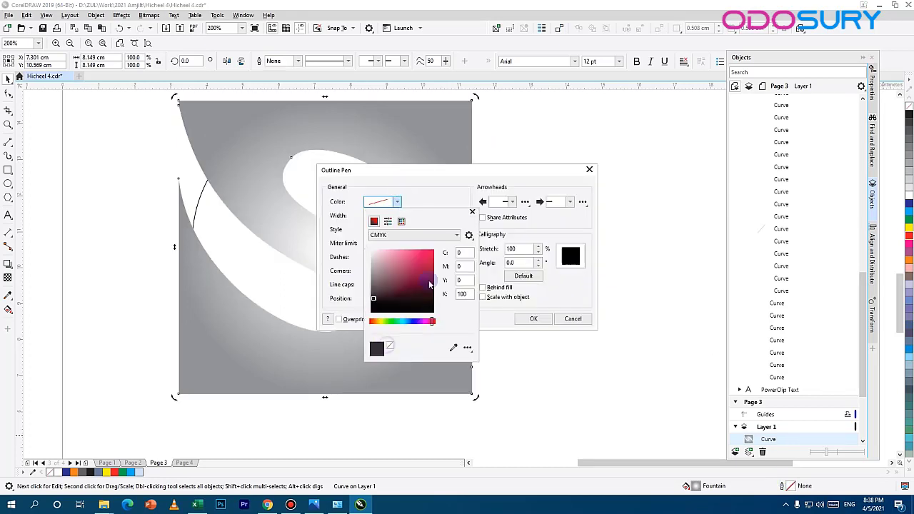
{"action": "left_click", "coordinate": [531, 319]}
{"action": "left_click_drag", "start_coordinate": [373, 281], "coordinate": [412, 255]}
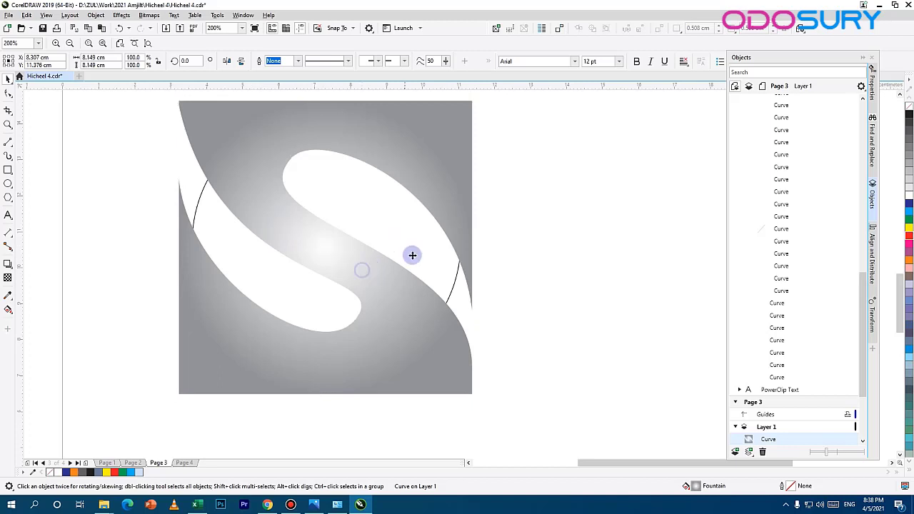
{"action": "key", "text": "ctrl+z"}
{"action": "left_click", "coordinate": [481, 245]}
{"action": "mouse_move", "coordinate": [388, 212]}
{"action": "left_mouse_down"}
{"action": "mouse_move", "coordinate": [468, 277]}
{"action": "mouse_move", "coordinate": [420, 267]}
{"action": "mouse_move", "coordinate": [400, 205]}
{"action": "left_mouse_up"}
{"action": "left_click", "coordinate": [424, 207]}
{"action": "left_click_drag", "start_coordinate": [433, 288], "coordinate": [480, 279]}
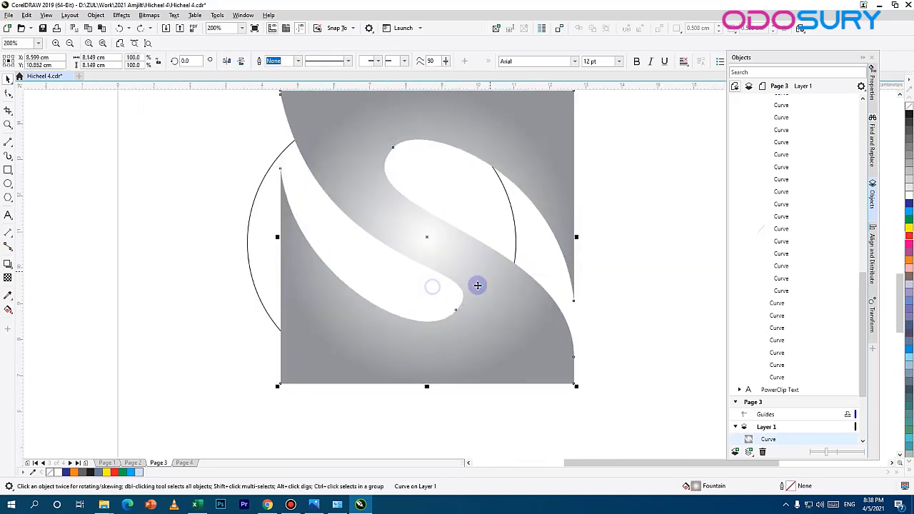
{"action": "key", "text": "ctrl+z"}
Step: Give the circle behind the S-shaped curve an elliptical fountain fill running from black at the edge to white at the centre
{"action": "left_click", "coordinate": [255, 198]}
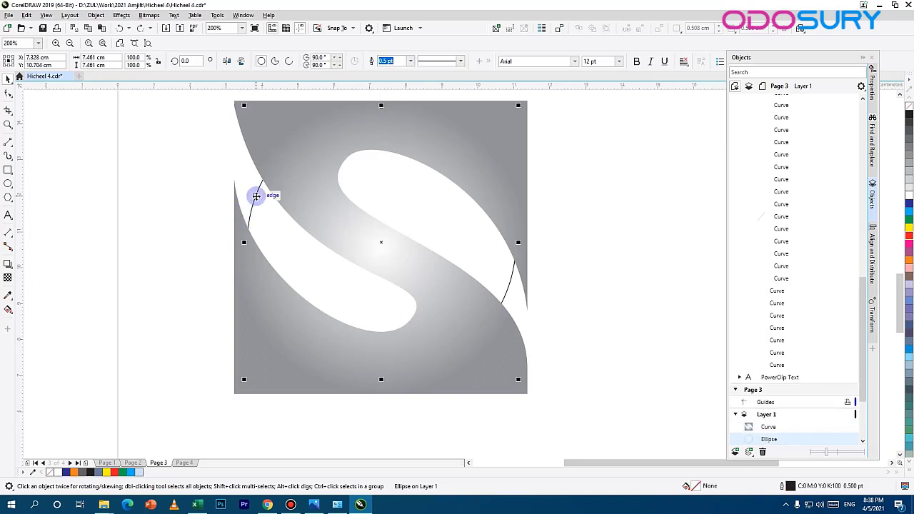
{"action": "double_click", "coordinate": [691, 488]}
{"action": "left_click", "coordinate": [353, 133]}
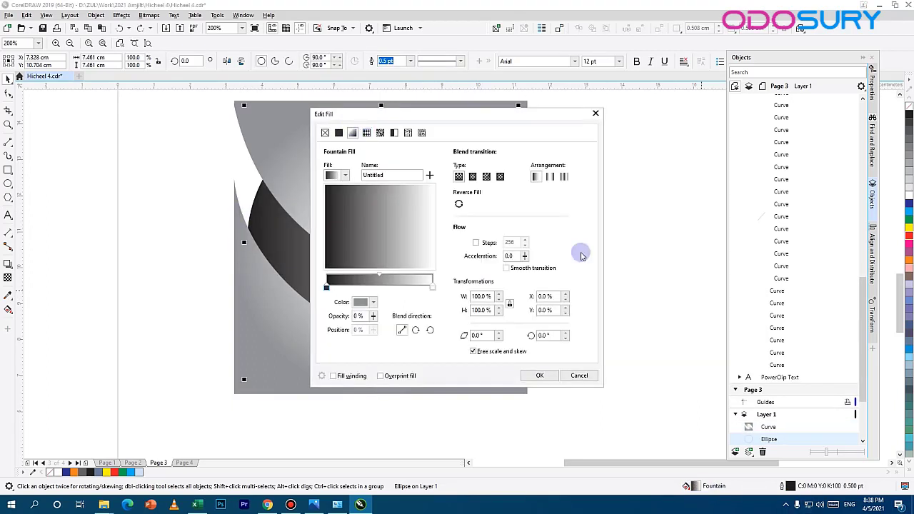
{"action": "left_click", "coordinate": [472, 177]}
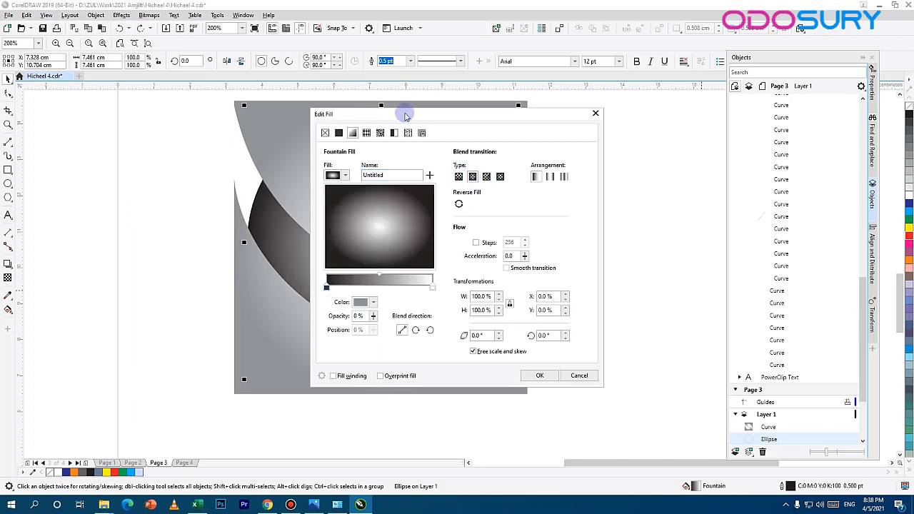
{"action": "left_click_drag", "start_coordinate": [408, 113], "coordinate": [684, 71]}
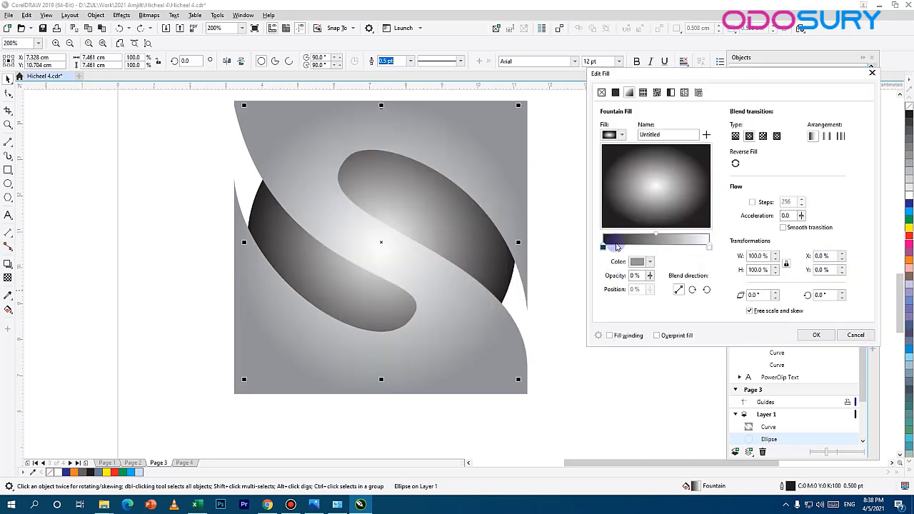
Step: Set the centre colour of the circle's fountain fill to K 60 and apply the fill
{"action": "left_click", "coordinate": [642, 263]}
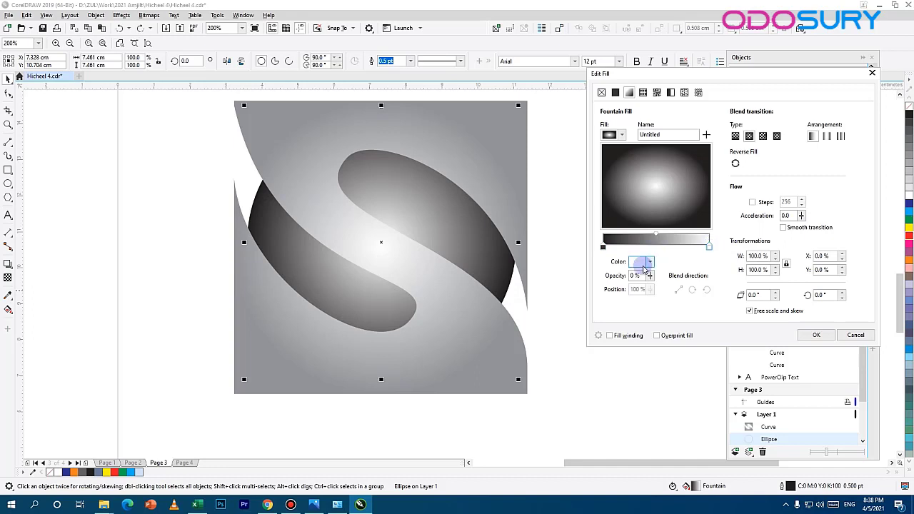
{"action": "left_click", "coordinate": [652, 261]}
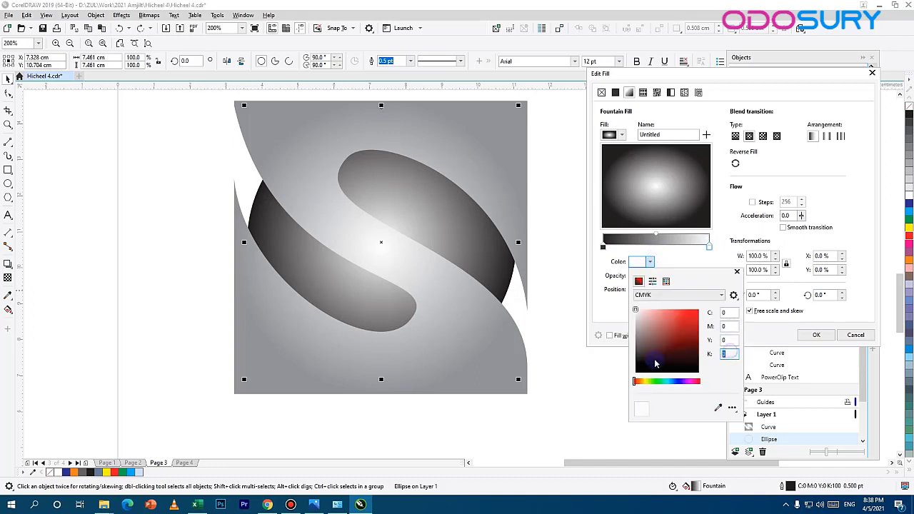
{"action": "left_click", "coordinate": [736, 326]}
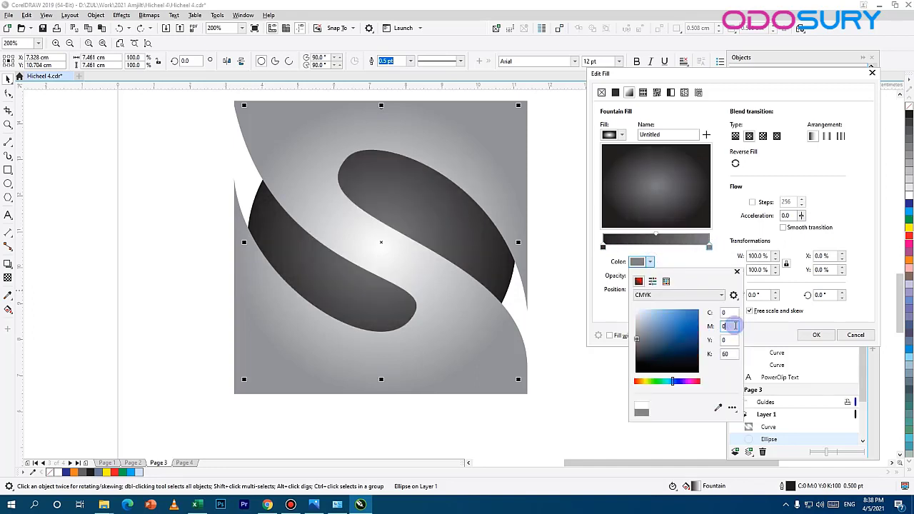
{"action": "left_click", "coordinate": [686, 263]}
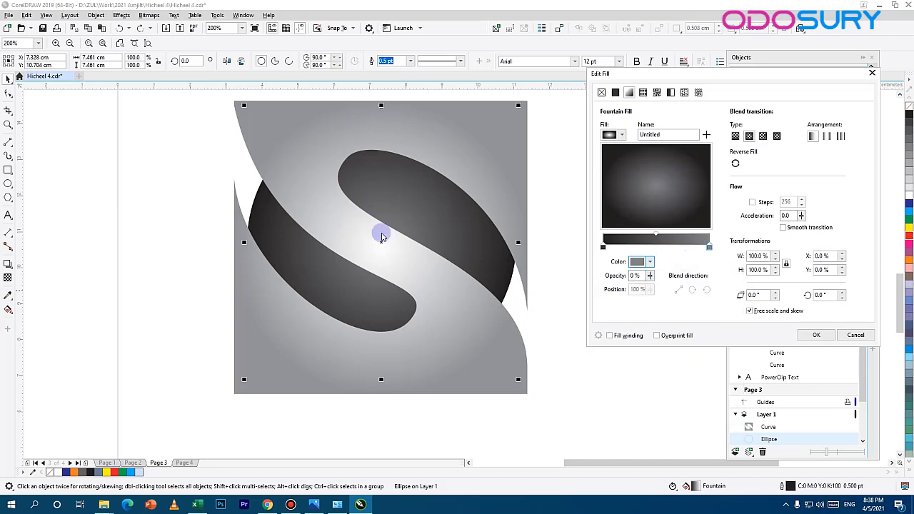
{"action": "left_click", "coordinate": [814, 334]}
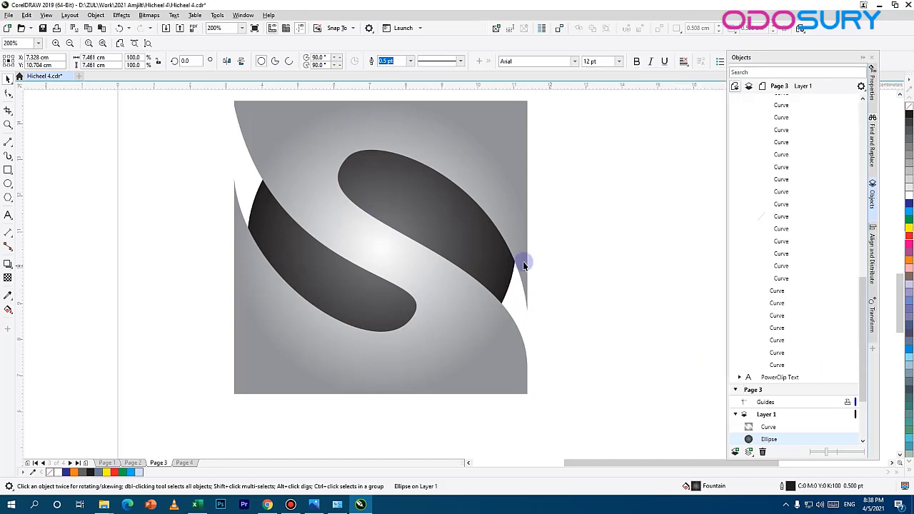
Step: PowerClip the S-shaped curve inside the dark gradient circle
{"action": "left_click", "coordinate": [320, 138]}
{"action": "left_click", "coordinate": [91, 15]}
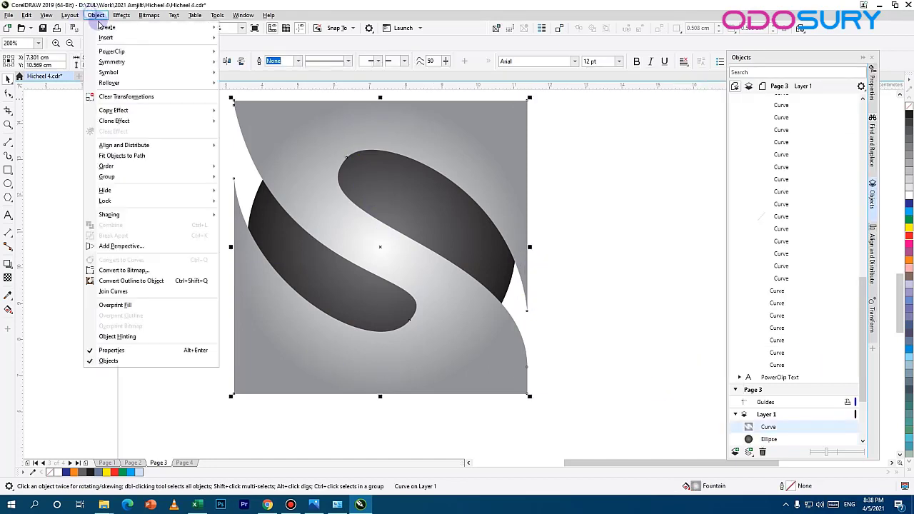
{"action": "mouse_move", "coordinate": [127, 55]}
{"action": "left_click", "coordinate": [257, 51]}
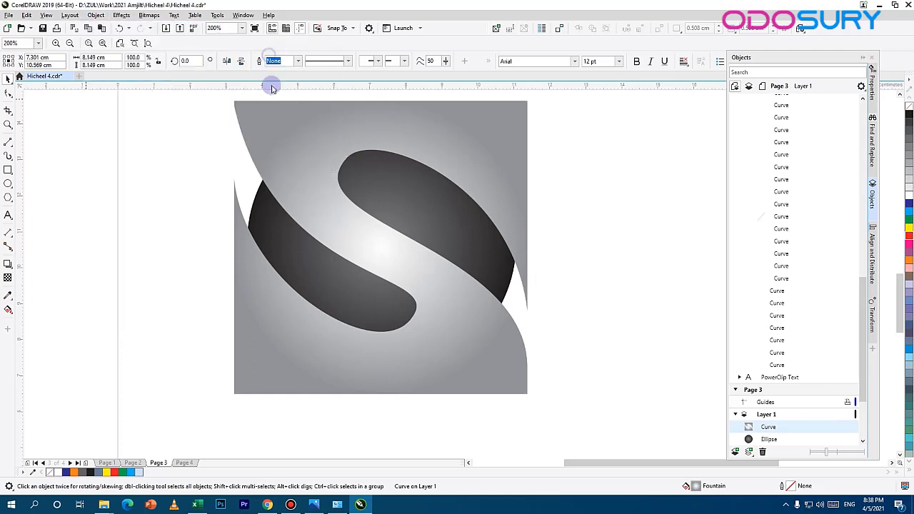
{"action": "left_click", "coordinate": [287, 246]}
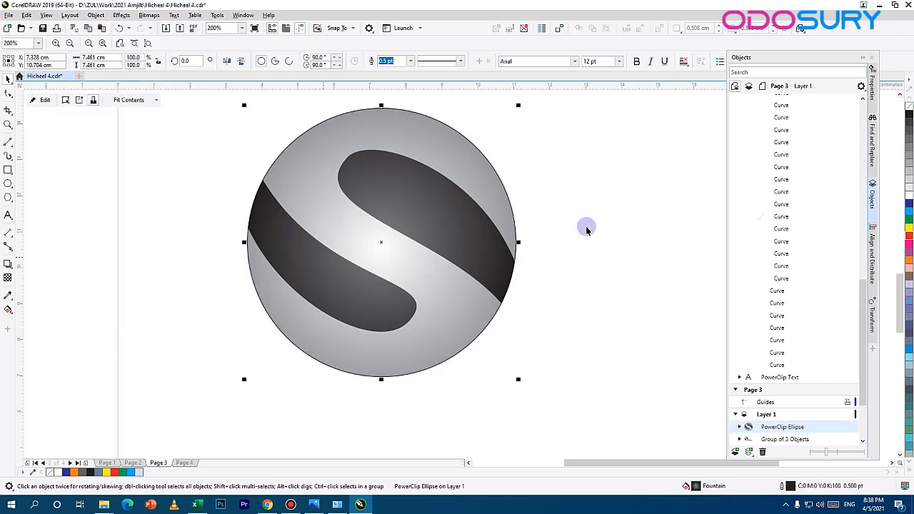
{"action": "left_click", "coordinate": [627, 264]}
Step: Open the circle's PowerClip contents for editing, keeping the S-shaped curve in its place
{"action": "left_click_drag", "start_coordinate": [482, 232], "coordinate": [447, 277]}
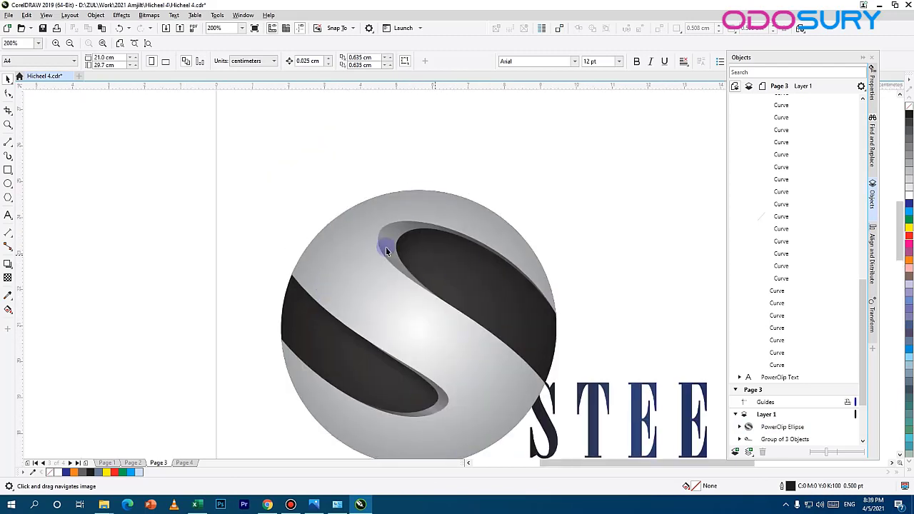
{"action": "left_click_drag", "start_coordinate": [521, 431], "coordinate": [432, 156]}
{"action": "left_click_drag", "start_coordinate": [462, 271], "coordinate": [444, 42]}
{"action": "scroll", "coordinate": [350, 288], "scroll_direction": "up", "scroll_amount": 1}
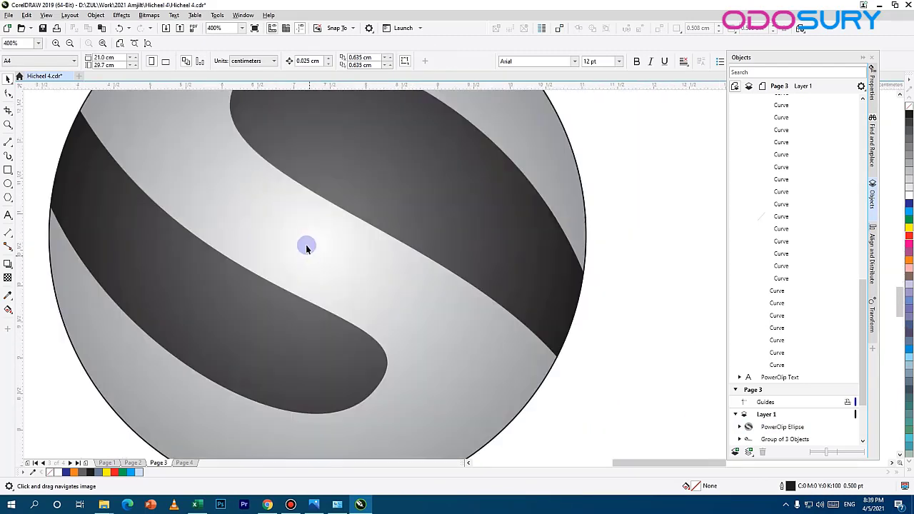
{"action": "left_click", "coordinate": [333, 238]}
{"action": "scroll", "coordinate": [333, 238], "scroll_direction": "down", "scroll_amount": 1}
{"action": "left_click_drag", "start_coordinate": [350, 271], "coordinate": [352, 312]}
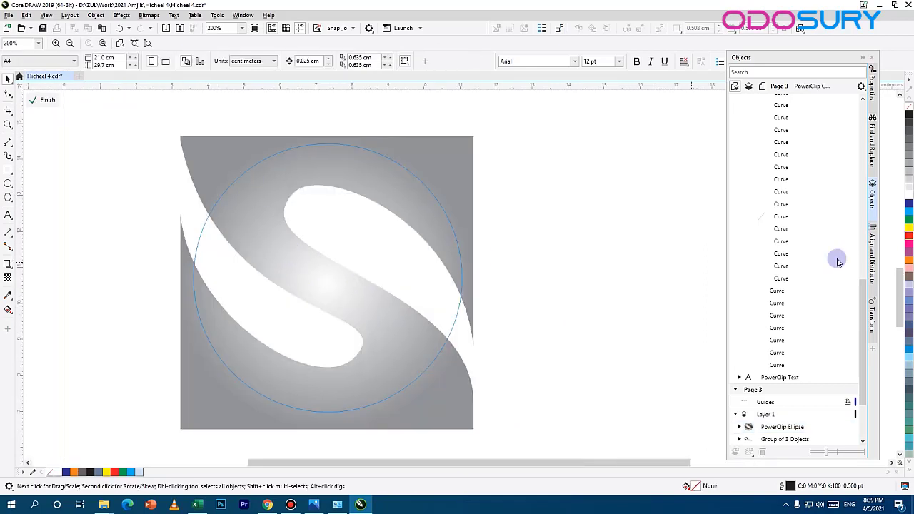
{"action": "left_click", "coordinate": [308, 156]}
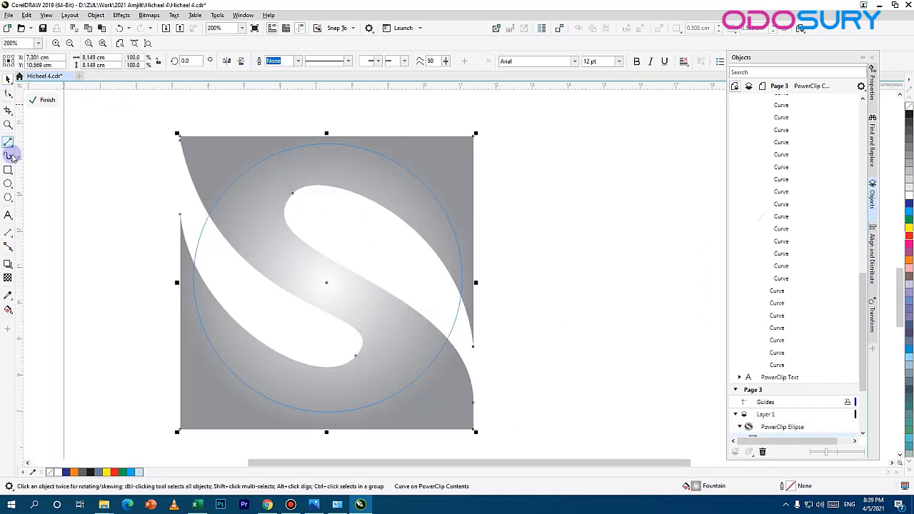
{"action": "left_click_drag", "start_coordinate": [311, 300], "coordinate": [427, 145]}
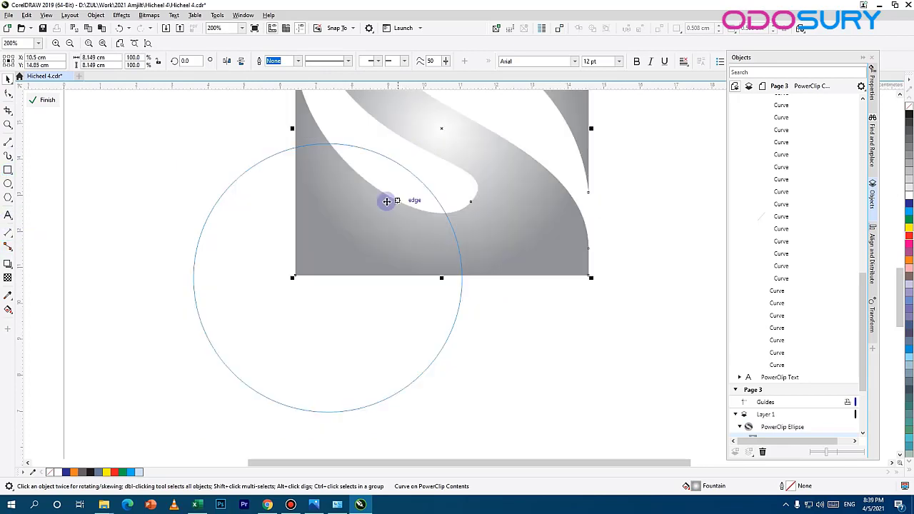
{"action": "key", "text": "ctrl+z"}
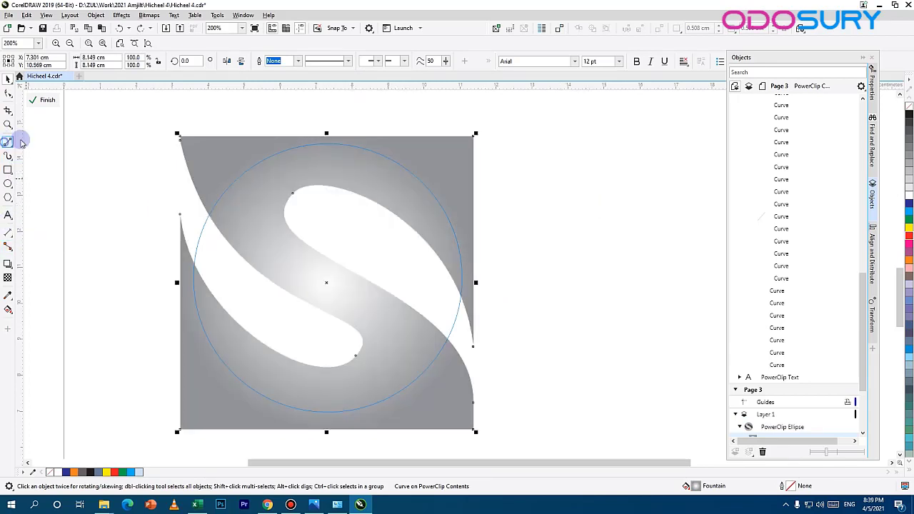
Step: Draw a closed Bézier shape around the upper lobe, with a curved inner edge inside the lobe and straight outer segments over the grey band
{"action": "left_click", "coordinate": [21, 143]}
{"action": "left_click", "coordinate": [39, 163]}
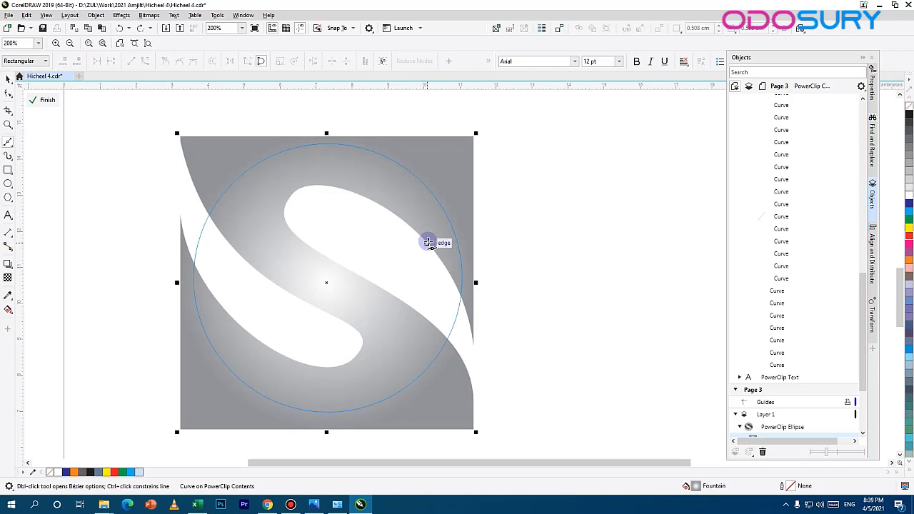
{"action": "left_click", "coordinate": [427, 243]}
{"action": "left_click_drag", "start_coordinate": [314, 203], "coordinate": [277, 224]}
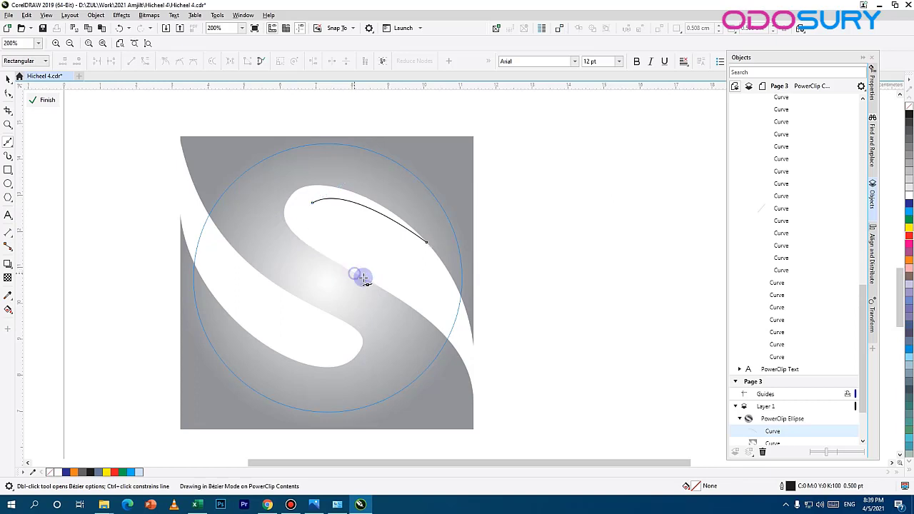
{"action": "left_click", "coordinate": [355, 274]}
{"action": "left_click", "coordinate": [323, 286]}
{"action": "left_click", "coordinate": [262, 225]}
{"action": "left_click", "coordinate": [251, 173]}
{"action": "left_click", "coordinate": [332, 163]}
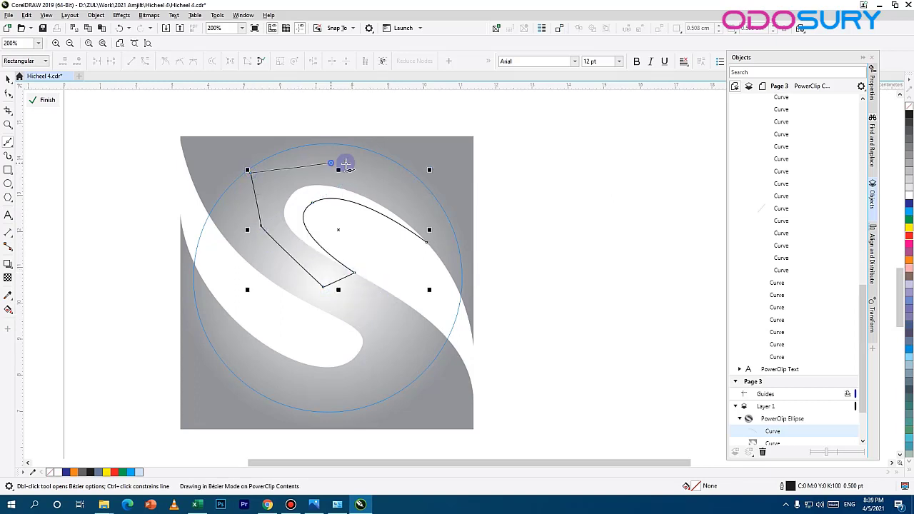
{"action": "left_click", "coordinate": [421, 207]}
{"action": "left_click", "coordinate": [427, 242]}
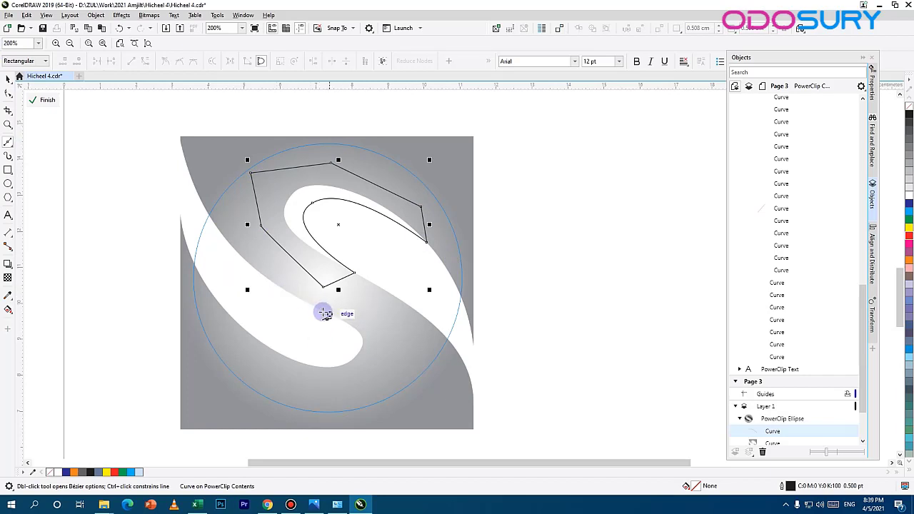
Step: Draw a second closed Bézier shape around the lower lobe, with a curved inner edge inside it and straight segments over the grey band
{"action": "left_click", "coordinate": [296, 296]}
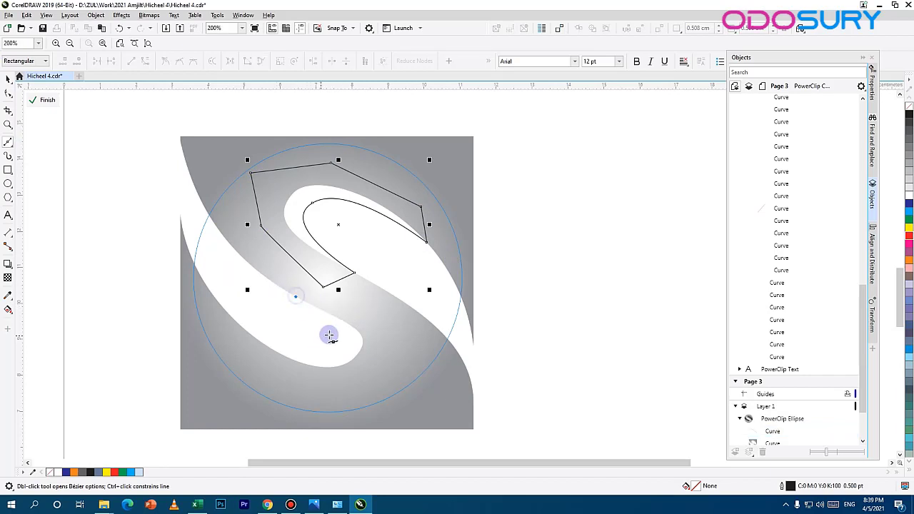
{"action": "left_click_drag", "start_coordinate": [344, 347], "coordinate": [314, 365]}
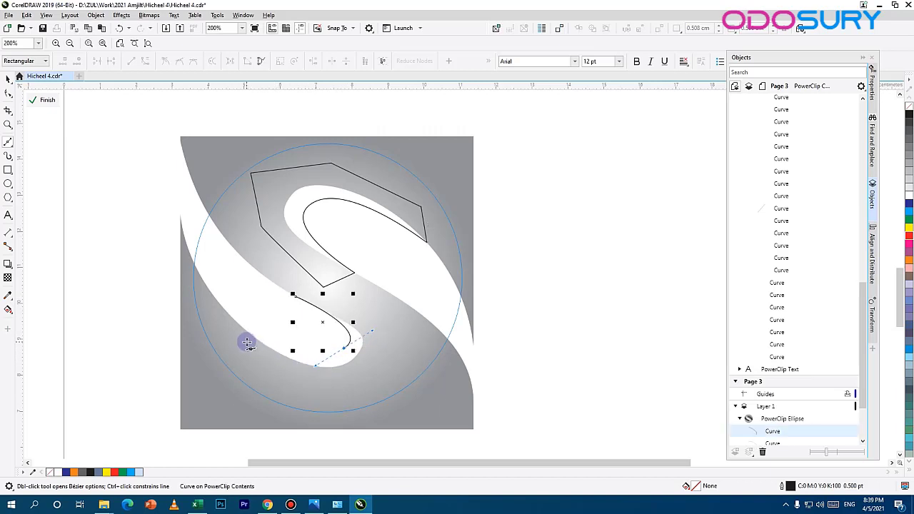
{"action": "left_click", "coordinate": [247, 343]}
{"action": "left_click", "coordinate": [315, 388]}
{"action": "left_click", "coordinate": [365, 382]}
{"action": "left_click", "coordinate": [402, 357]}
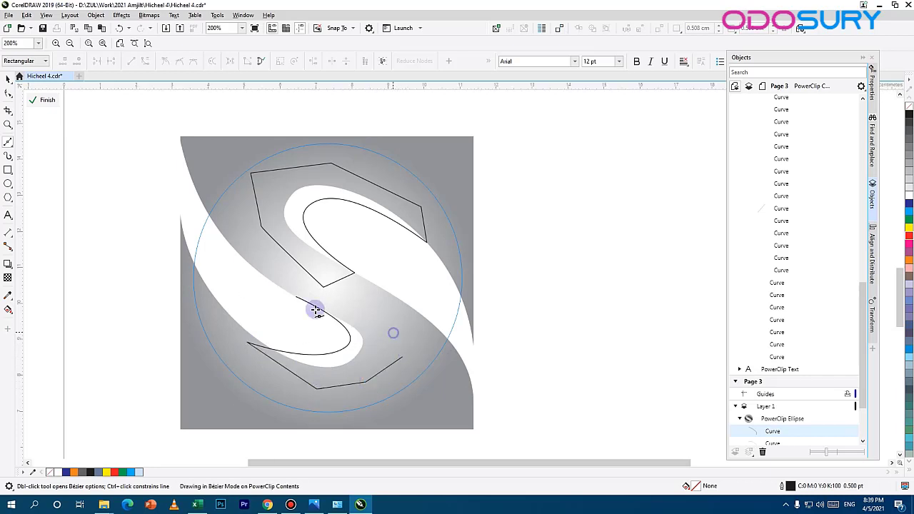
{"action": "left_click", "coordinate": [393, 332]}
{"action": "left_click", "coordinate": [293, 298]}
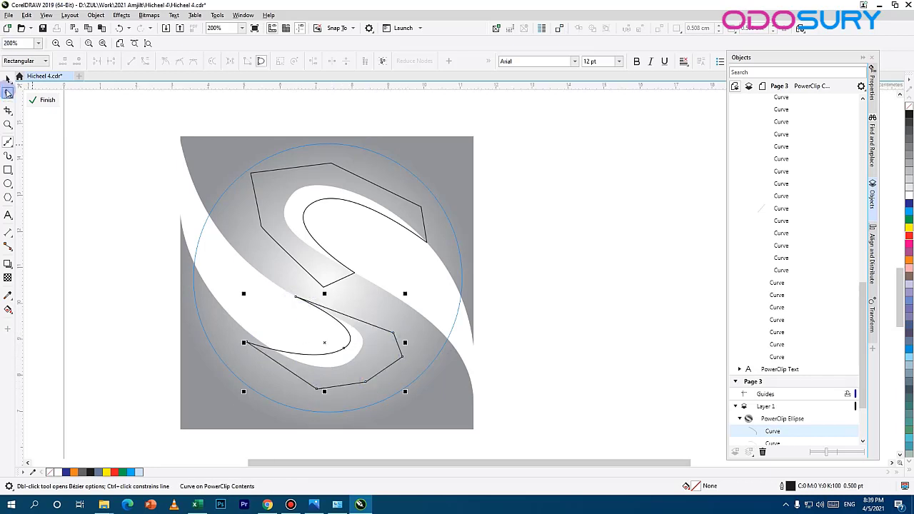
Step: Remove the outline from both closed shapes drawn around the upper and lower lobes
{"action": "left_click", "coordinate": [8, 78]}
{"action": "left_click", "coordinate": [312, 206], "text": "shift"}
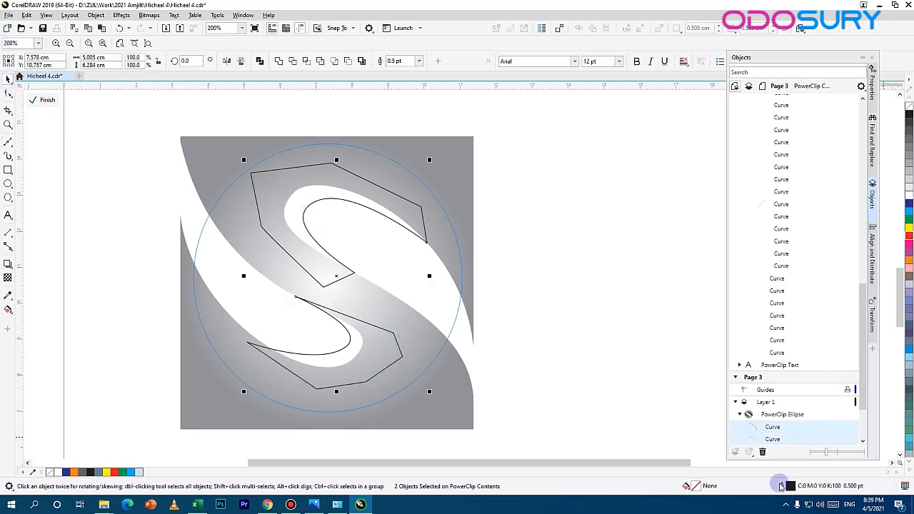
{"action": "double_click", "coordinate": [790, 486]}
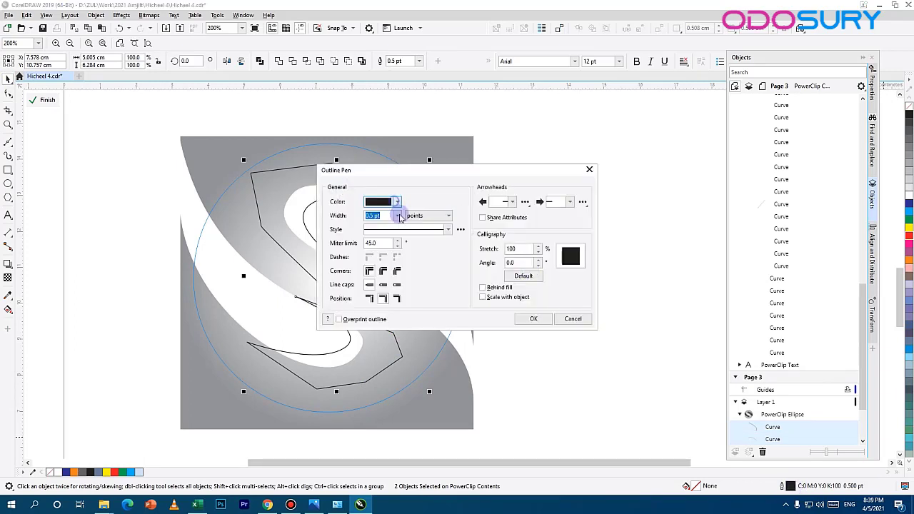
{"action": "left_click", "coordinate": [397, 201]}
{"action": "left_click", "coordinate": [390, 348]}
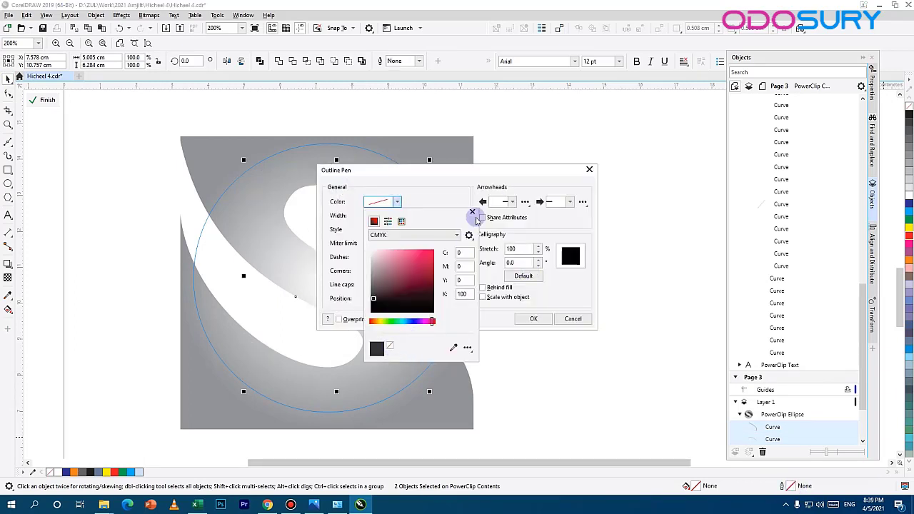
{"action": "left_click", "coordinate": [522, 290]}
{"action": "left_click", "coordinate": [529, 319]}
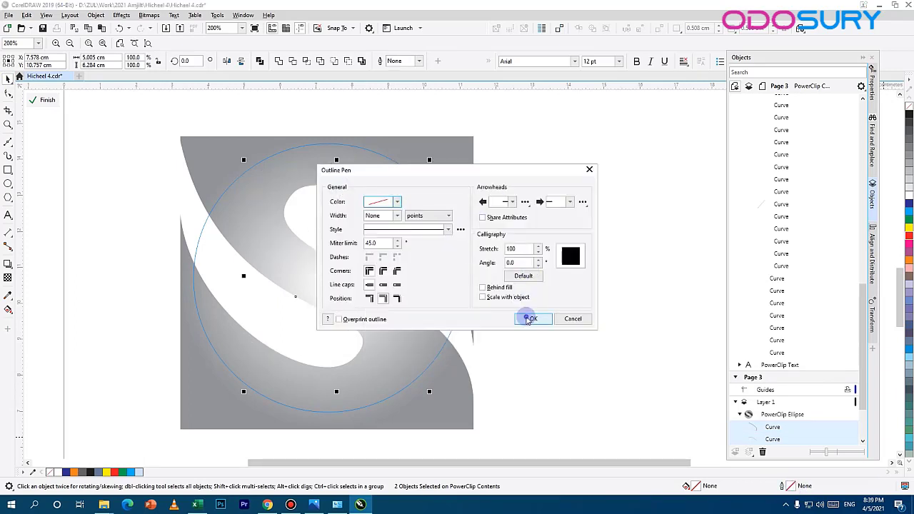
Step: Give both lobe shapes a linear fountain fill and add a middle color node at 32% with K 60
{"action": "double_click", "coordinate": [698, 489]}
{"action": "left_click", "coordinate": [351, 130]}
{"action": "left_click_drag", "start_coordinate": [350, 117], "coordinate": [591, 123]}
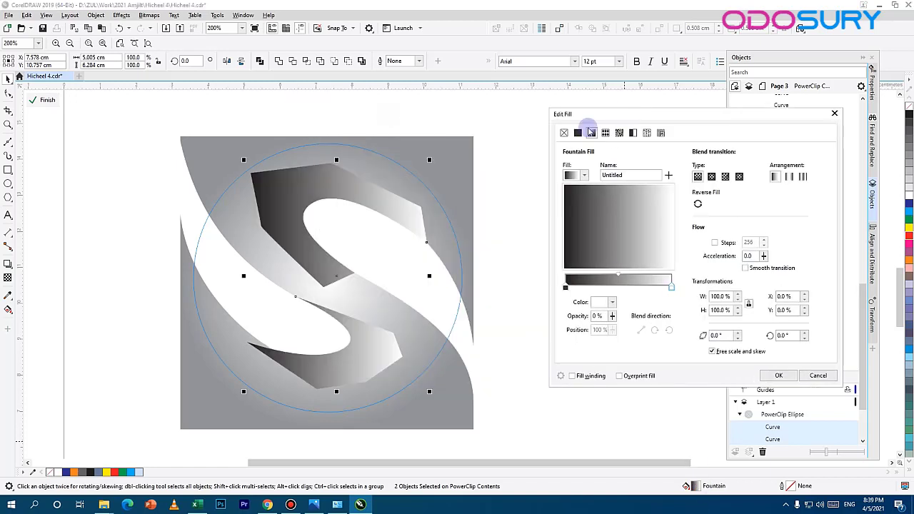
{"action": "left_click", "coordinate": [673, 288]}
{"action": "double_click", "coordinate": [652, 284]}
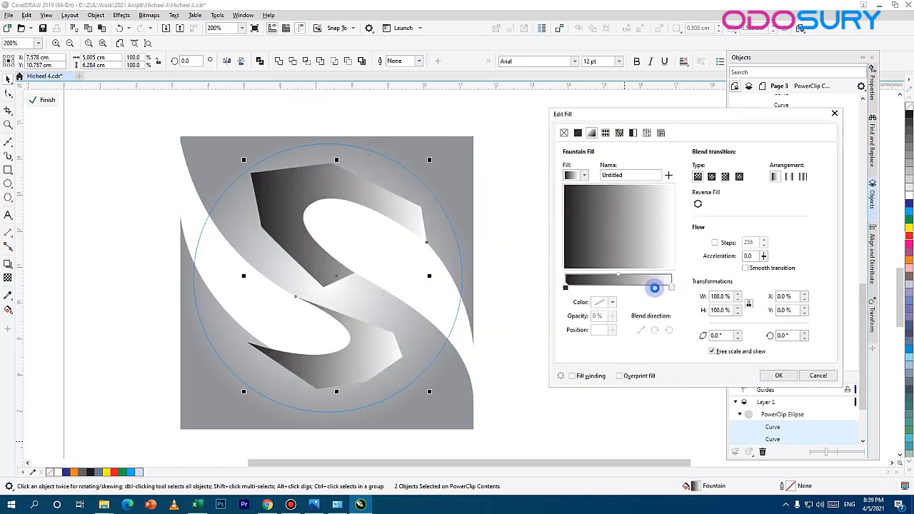
{"action": "left_click_drag", "start_coordinate": [652, 287], "coordinate": [598, 295]}
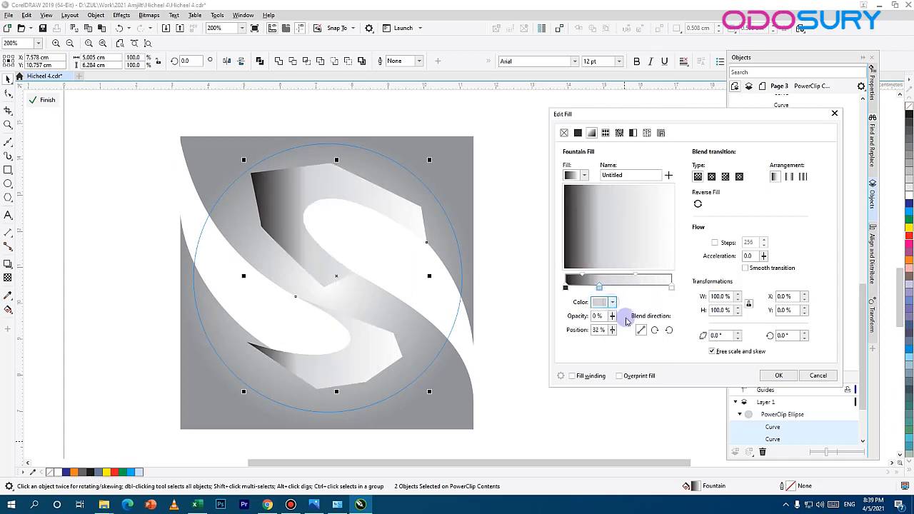
{"action": "left_click", "coordinate": [612, 302]}
{"action": "double_click", "coordinate": [697, 395]}
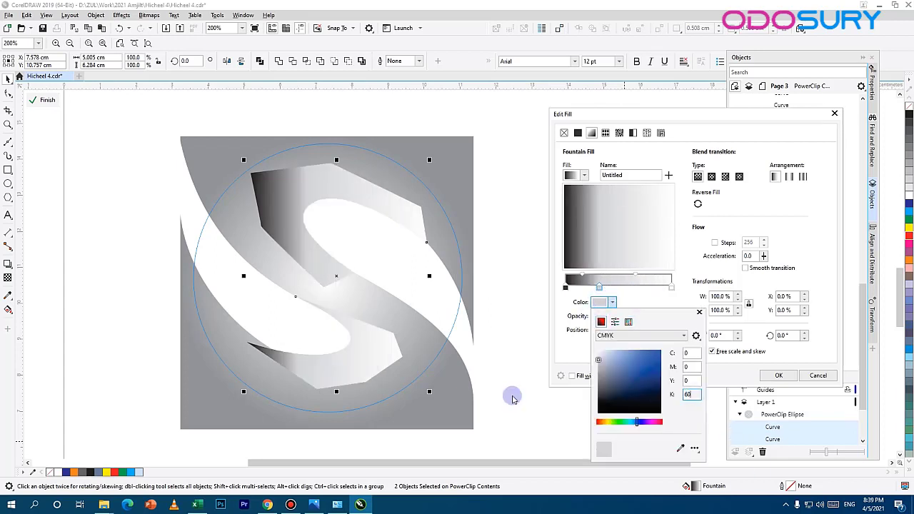
{"action": "left_click", "coordinate": [670, 290]}
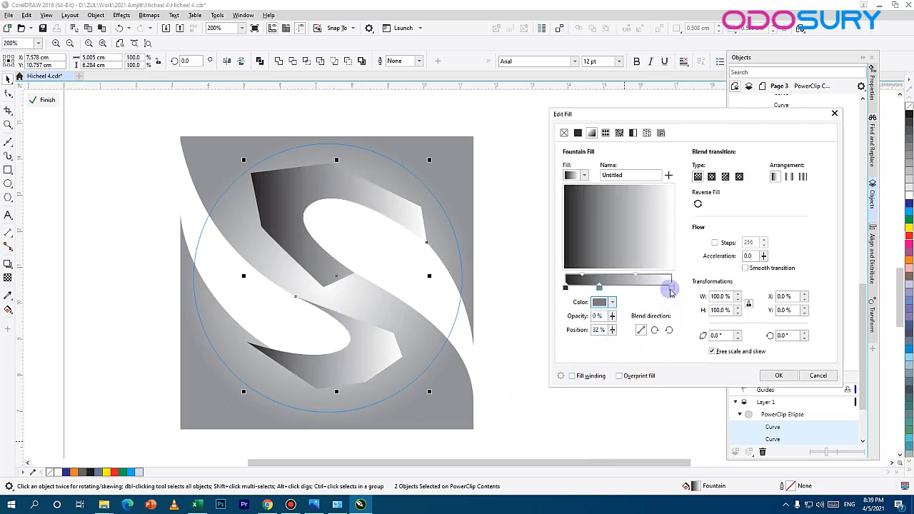
Step: Set the end color node of the lobe shapes' gradient to C 0, M 0, Y 0, K 100
{"action": "left_click", "coordinate": [671, 289]}
{"action": "left_click", "coordinate": [610, 303]}
{"action": "double_click", "coordinate": [695, 395]}
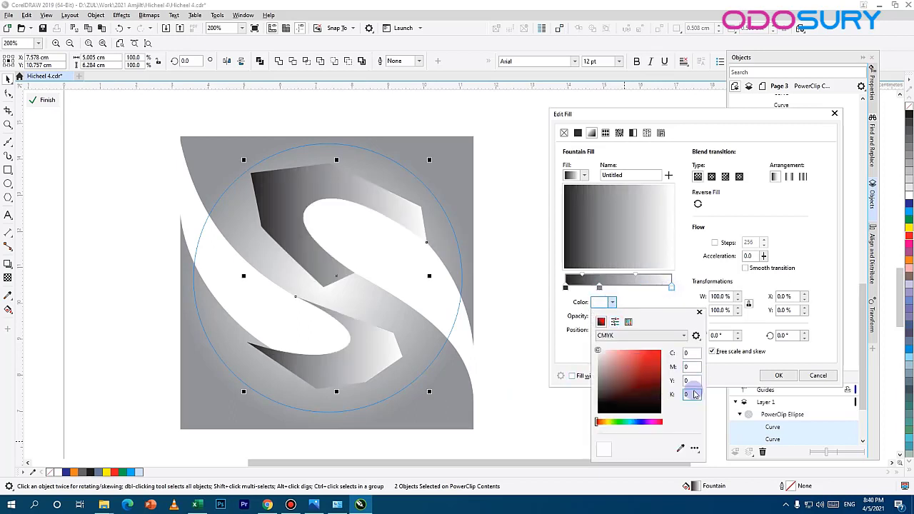
{"action": "double_click", "coordinate": [690, 393]}
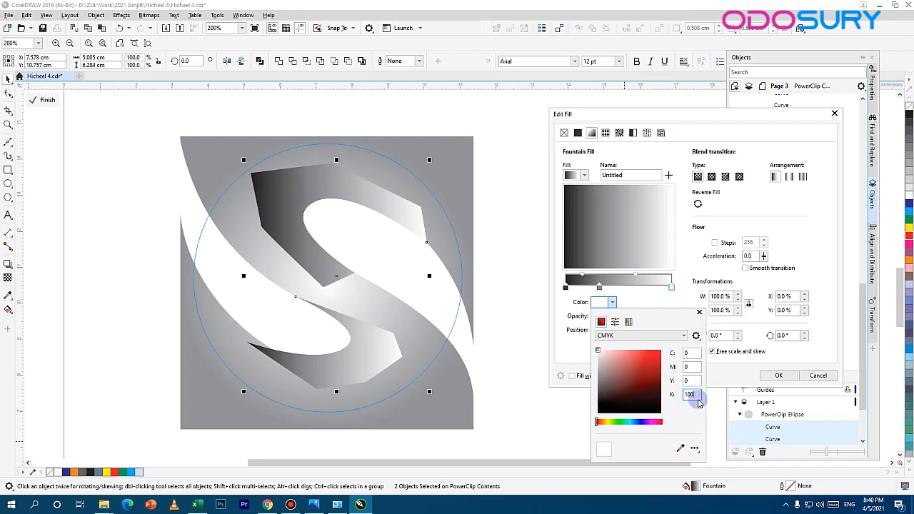
{"action": "type", "text": "100"}
{"action": "double_click", "coordinate": [690, 380]}
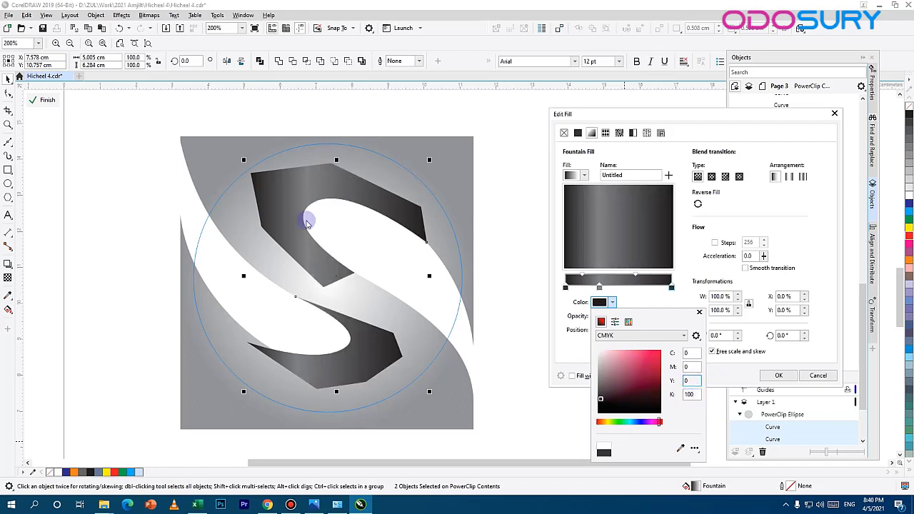
Step: Rotate the lobe shapes' gradient to 45° and apply the fill
{"action": "left_click", "coordinate": [786, 336]}
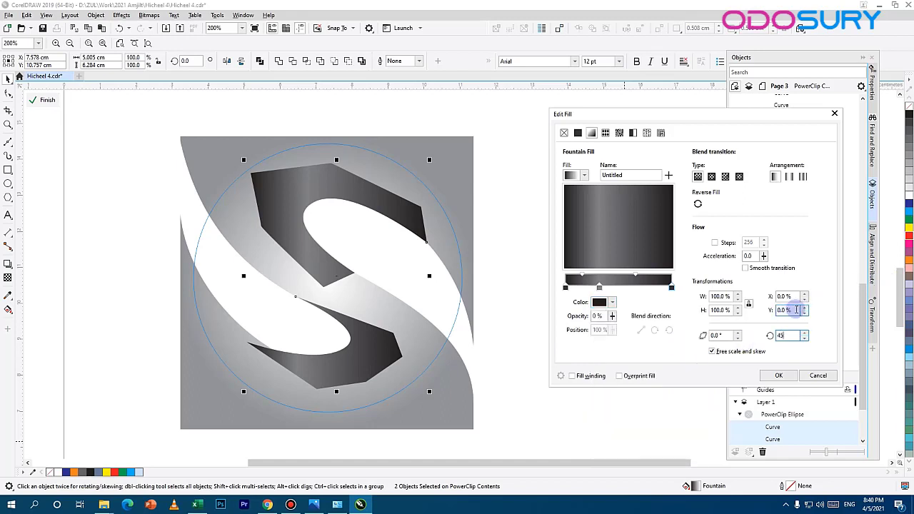
{"action": "left_click", "coordinate": [788, 310]}
{"action": "left_click_drag", "start_coordinate": [615, 237], "coordinate": [597, 250]}
{"action": "double_click", "coordinate": [789, 336]}
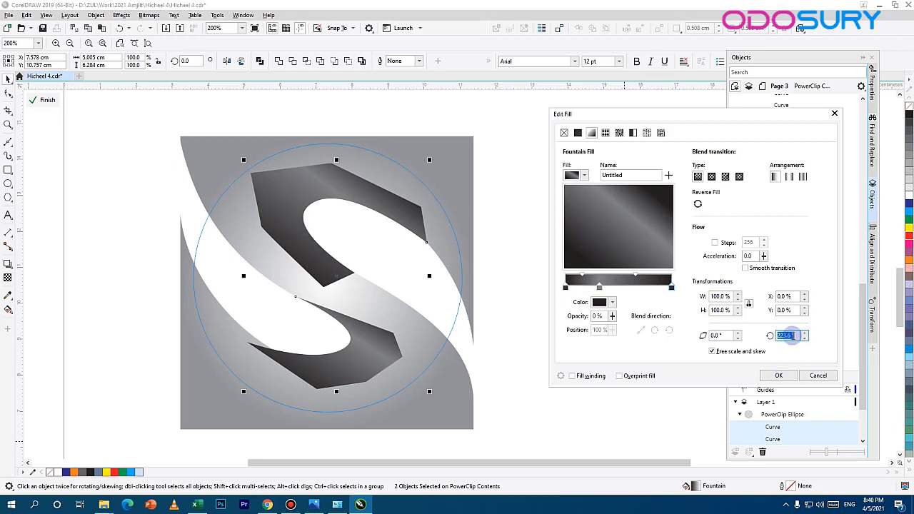
{"action": "type", "text": "45"}
{"action": "key", "text": "Return"}
Step: Reopen the lobe shapes' fountain fill and shift the gradient horizontally to an X offset of 30%
{"action": "double_click", "coordinate": [693, 485]}
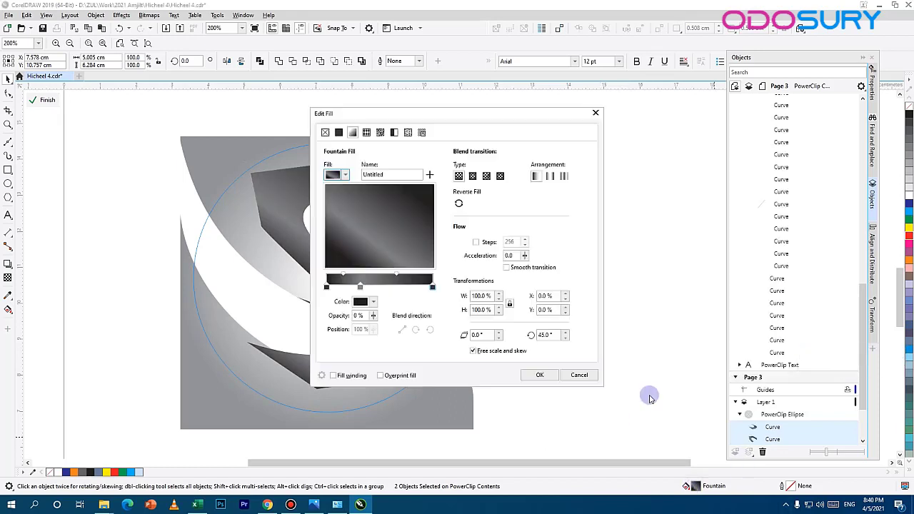
{"action": "left_click_drag", "start_coordinate": [485, 112], "coordinate": [734, 113]}
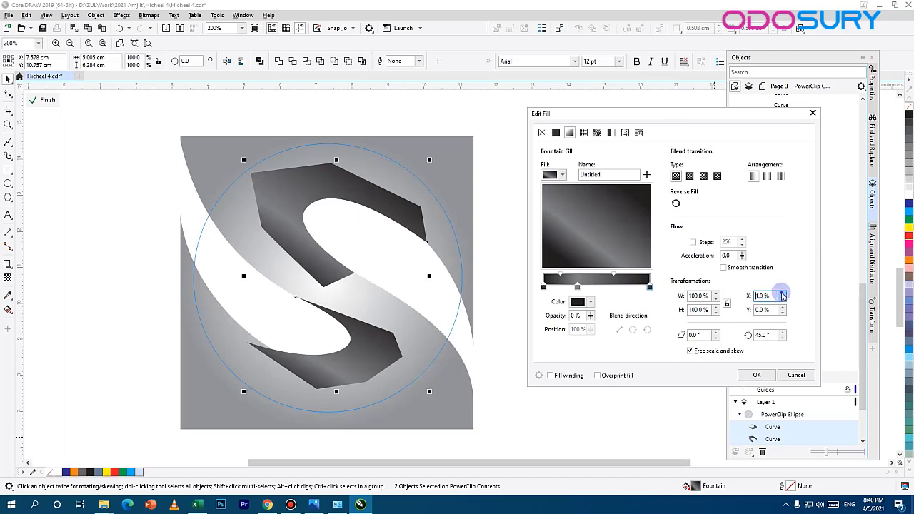
{"action": "left_click_drag", "start_coordinate": [781, 293], "coordinate": [782, 295]}
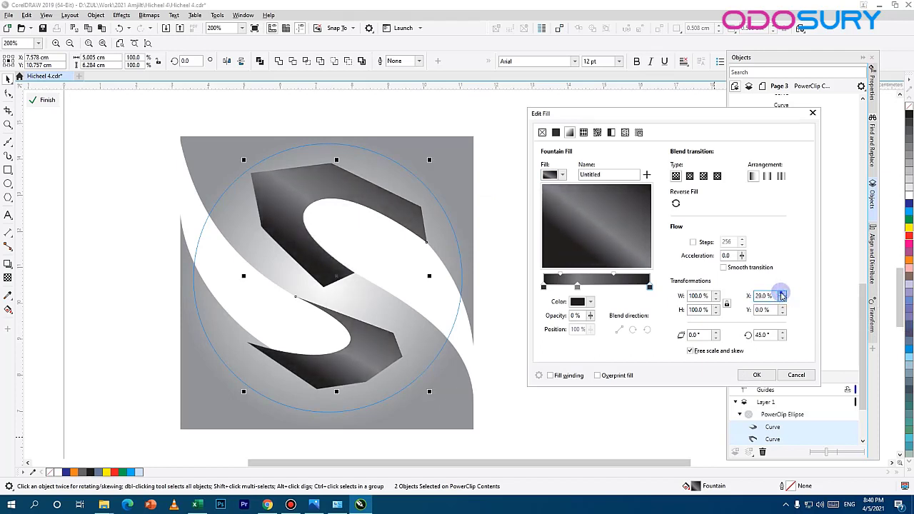
{"action": "left_click", "coordinate": [757, 375]}
Step: Move the upper and lower lobe shapes behind the grey S-shaped curve, one at a time
{"action": "key", "text": "ctrl+Page_Down"}
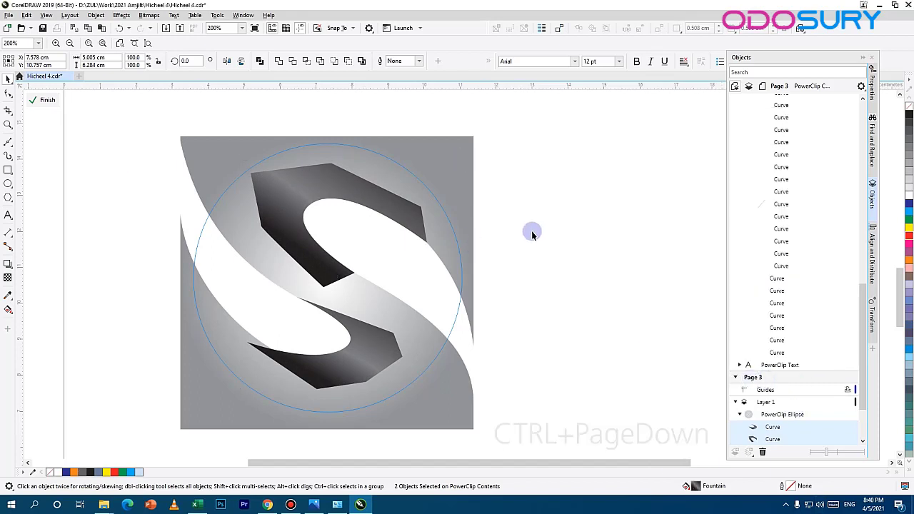
{"action": "left_click", "coordinate": [323, 194]}
{"action": "left_click", "coordinate": [357, 353], "text": "shift"}
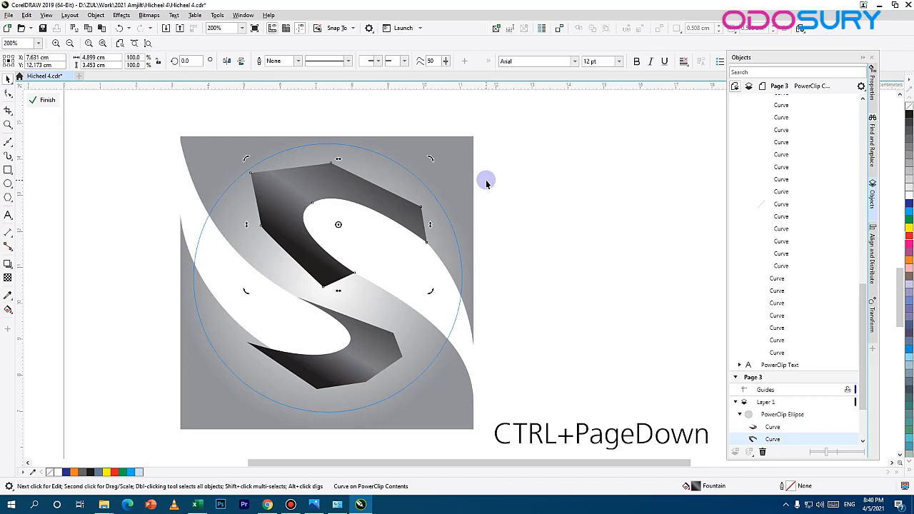
{"action": "key", "text": "ctrl+Page_Down"}
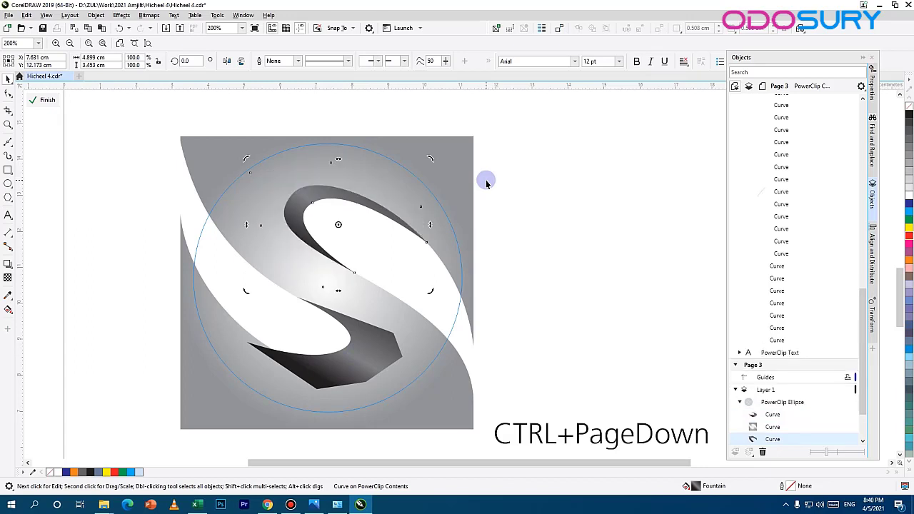
{"action": "left_click", "coordinate": [348, 353]}
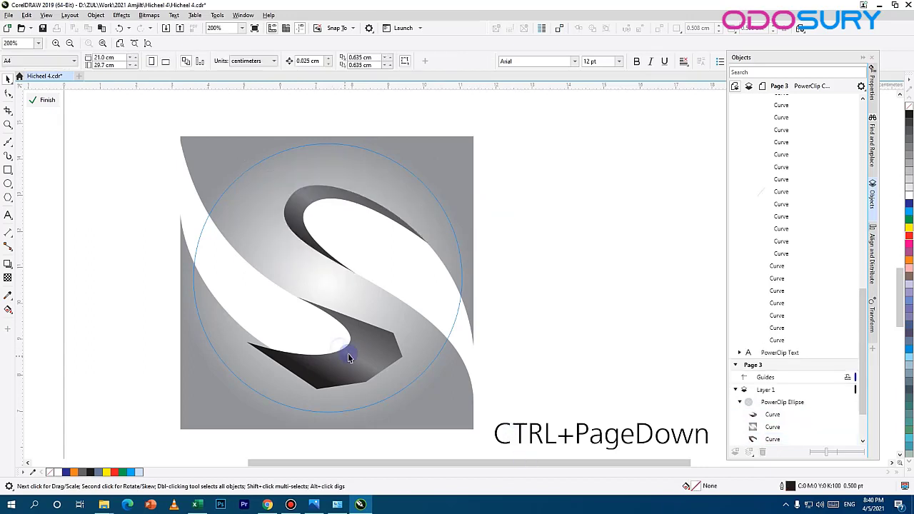
{"action": "left_click", "coordinate": [358, 349]}
{"action": "key", "text": "ctrl+Page_Down"}
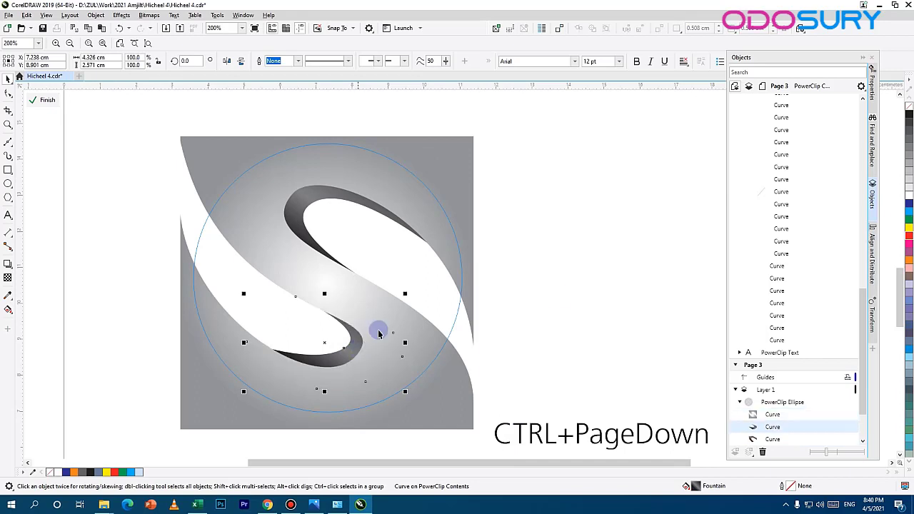
Step: Select both dark lobe shapes and set the start color node of their fountain fill to K 80
{"action": "left_click", "coordinate": [522, 301]}
{"action": "scroll", "coordinate": [278, 230], "scroll_direction": "down", "scroll_amount": 1}
{"action": "left_click_drag", "start_coordinate": [310, 180], "coordinate": [313, 321]}
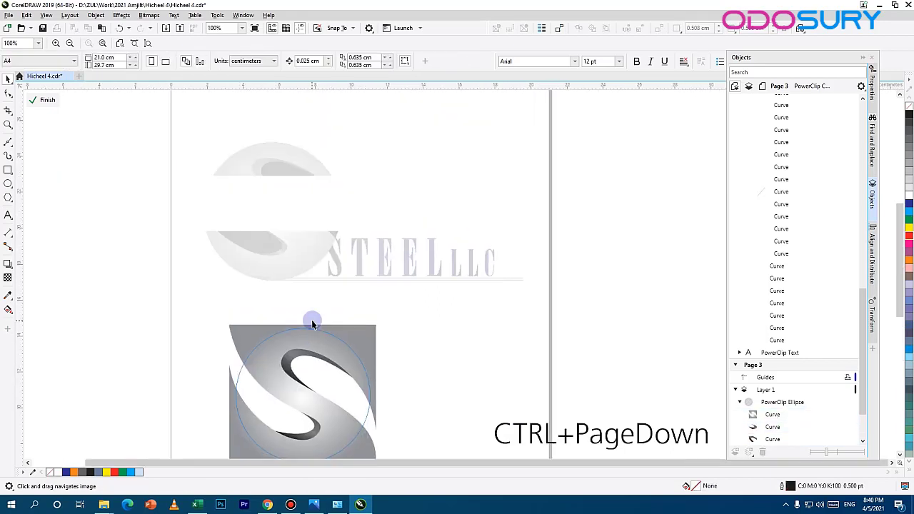
{"action": "scroll", "coordinate": [321, 347], "scroll_direction": "up", "scroll_amount": 1}
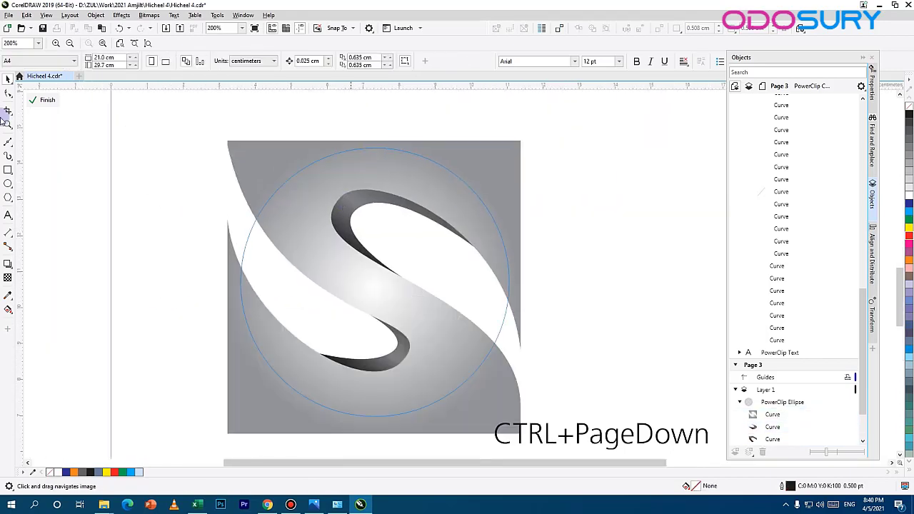
{"action": "left_click", "coordinate": [360, 200]}
{"action": "left_click", "coordinate": [400, 350], "text": "shift"}
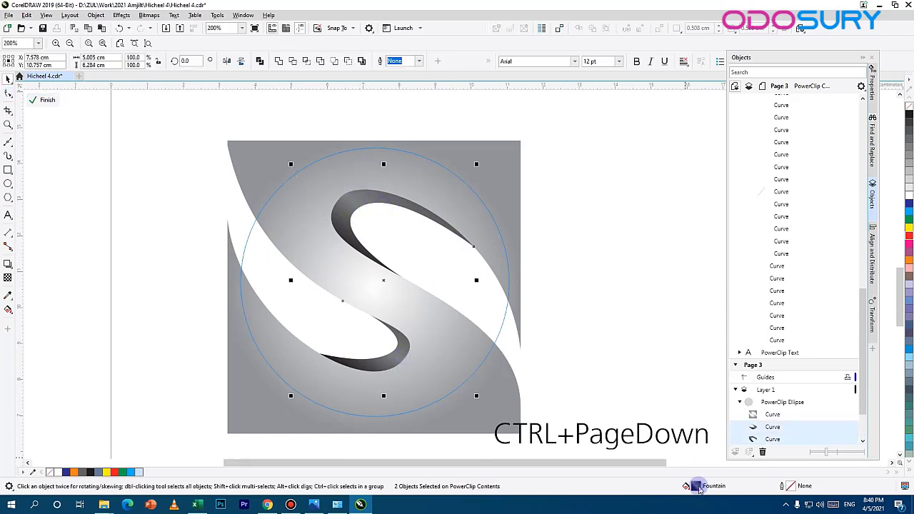
{"action": "double_click", "coordinate": [699, 488]}
{"action": "left_click", "coordinate": [326, 287]}
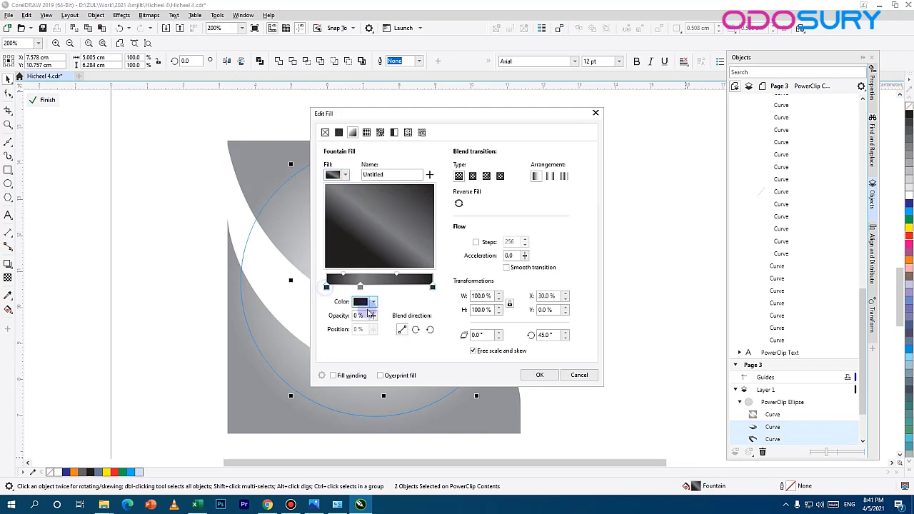
{"action": "left_click", "coordinate": [374, 302]}
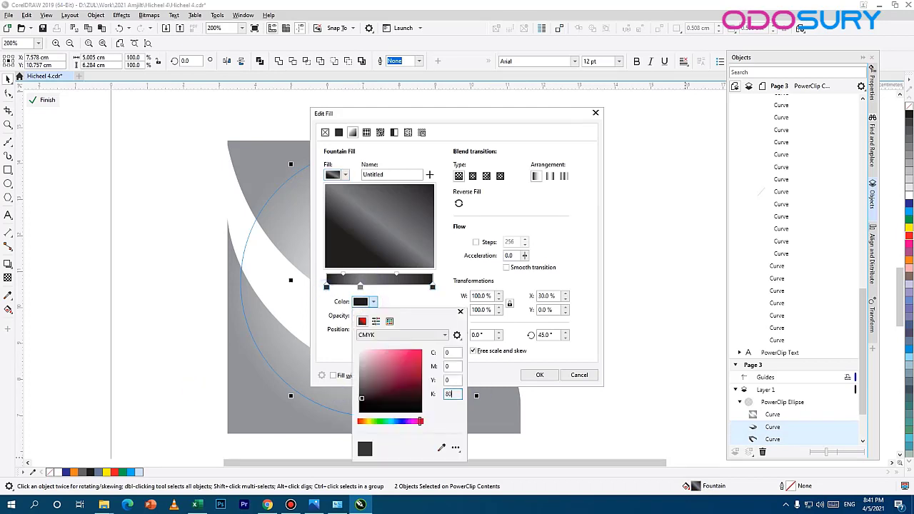
{"action": "left_click", "coordinate": [432, 290]}
{"action": "left_click", "coordinate": [374, 302]}
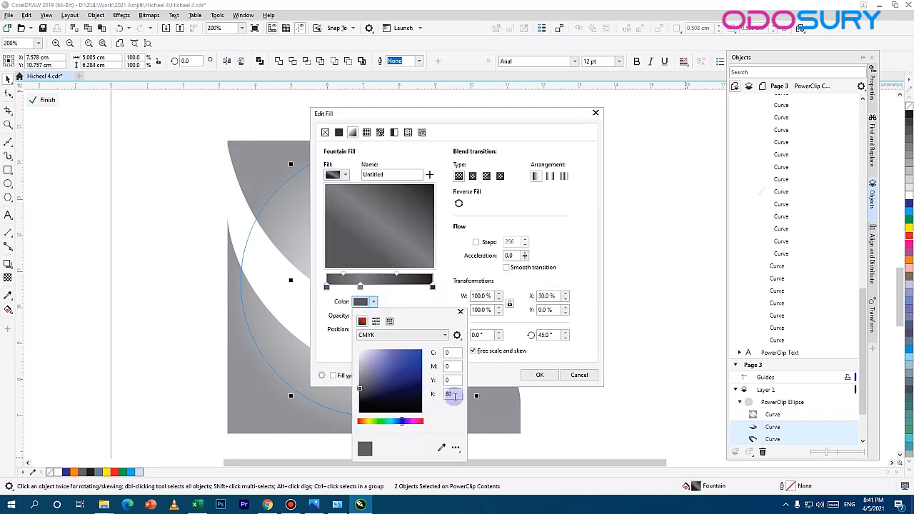
Step: Set the gradient's end color node to K 80 and its middle node to K 50, and apply the fill
{"action": "left_click", "coordinate": [361, 286]}
{"action": "left_click", "coordinate": [433, 289]}
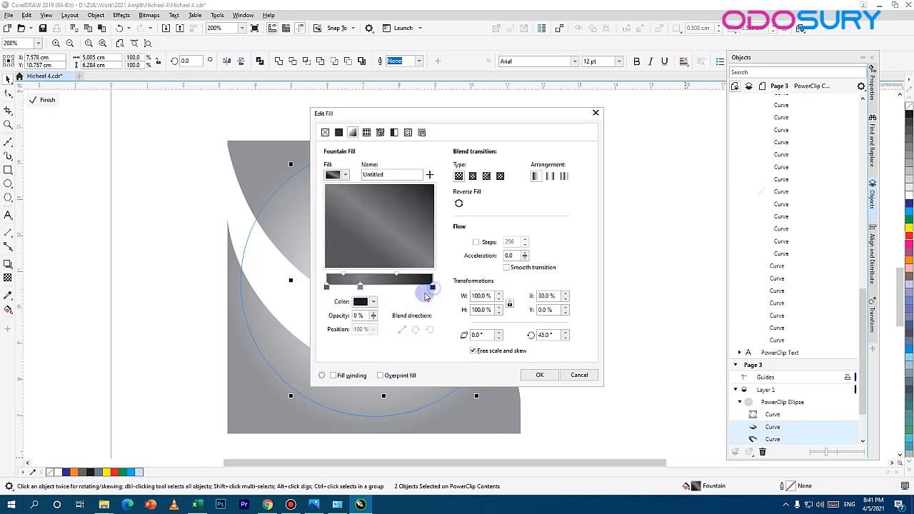
{"action": "left_click", "coordinate": [374, 302]}
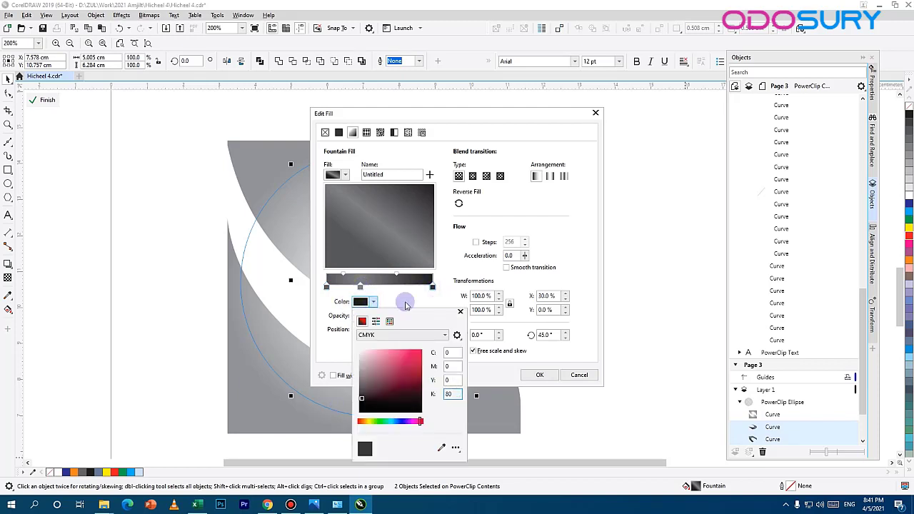
{"action": "left_click", "coordinate": [361, 286]}
{"action": "left_click", "coordinate": [374, 302]}
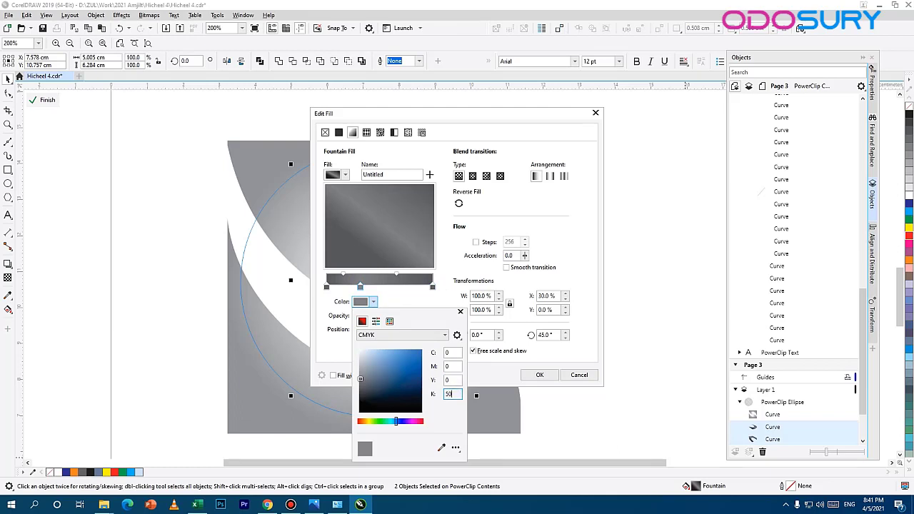
{"action": "key", "text": "Return"}
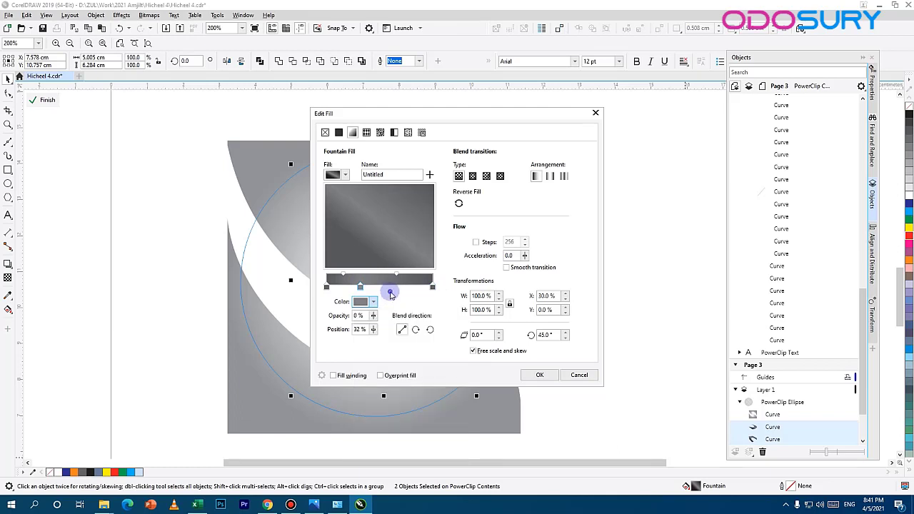
{"action": "left_click", "coordinate": [538, 375]}
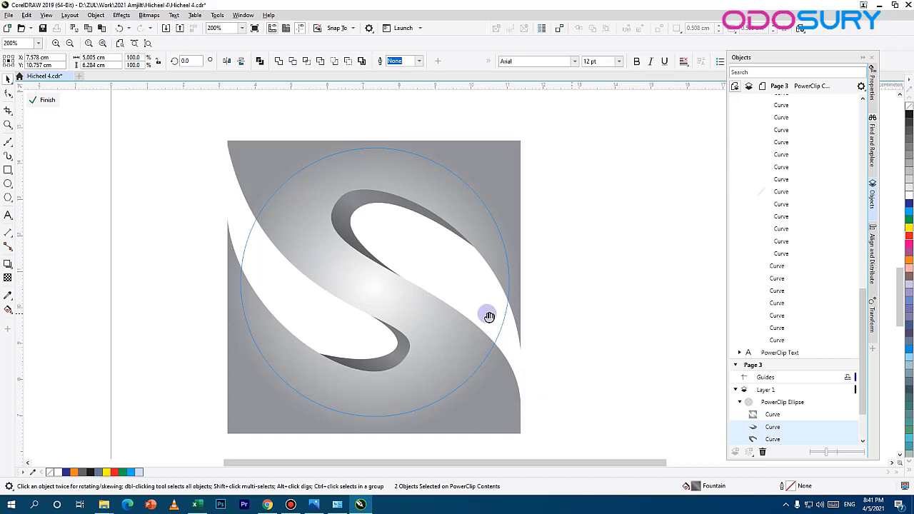
Step: Finish editing the PowerClip contents and return to the full page with the reference logo
{"action": "left_click_drag", "start_coordinate": [489, 317], "coordinate": [457, 315]}
{"action": "left_click", "coordinate": [428, 220]}
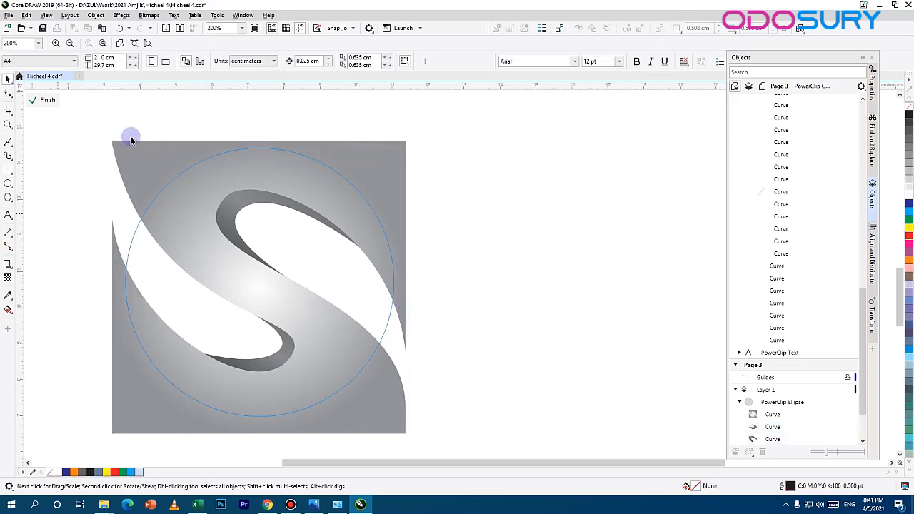
{"action": "left_click", "coordinate": [45, 100]}
{"action": "scroll", "coordinate": [279, 300], "scroll_direction": "down", "scroll_amount": 4}
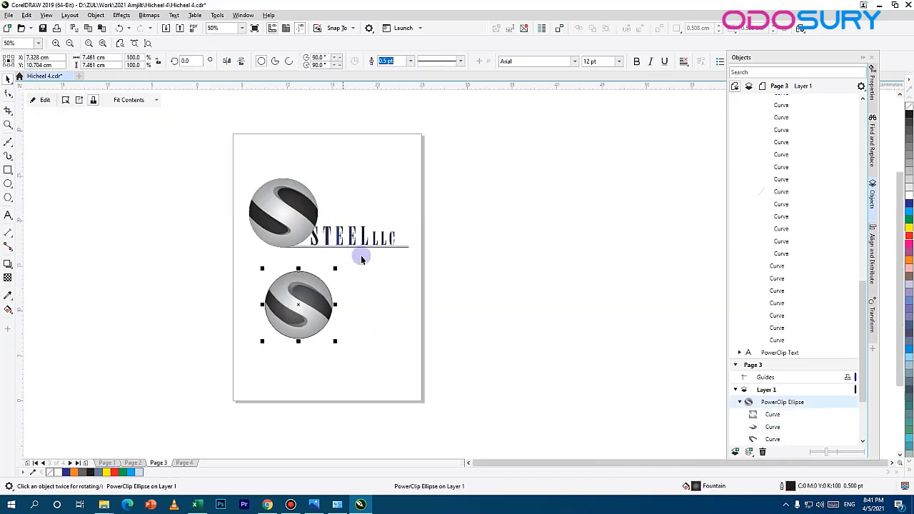
Step: Darken the center color node of the new sphere's fountain fill and apply the fill
{"action": "scroll", "coordinate": [361, 258], "scroll_direction": "up", "scroll_amount": 2}
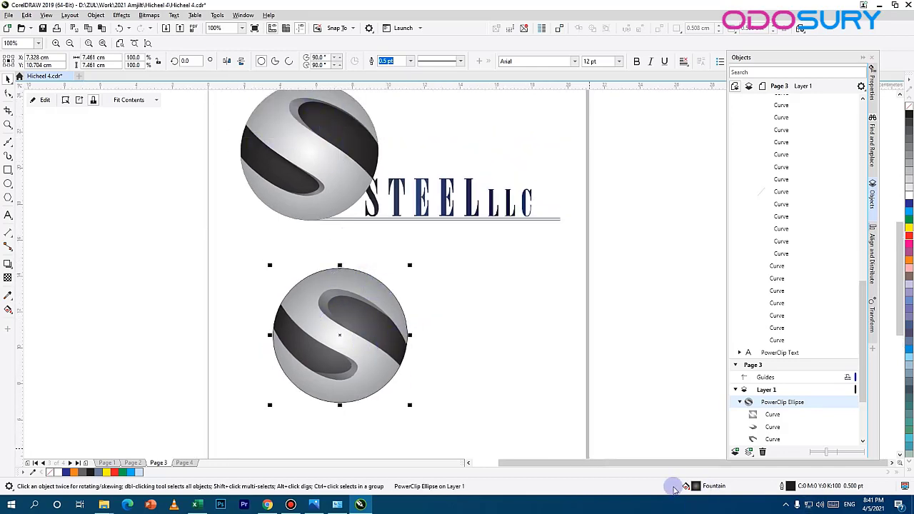
{"action": "double_click", "coordinate": [697, 486]}
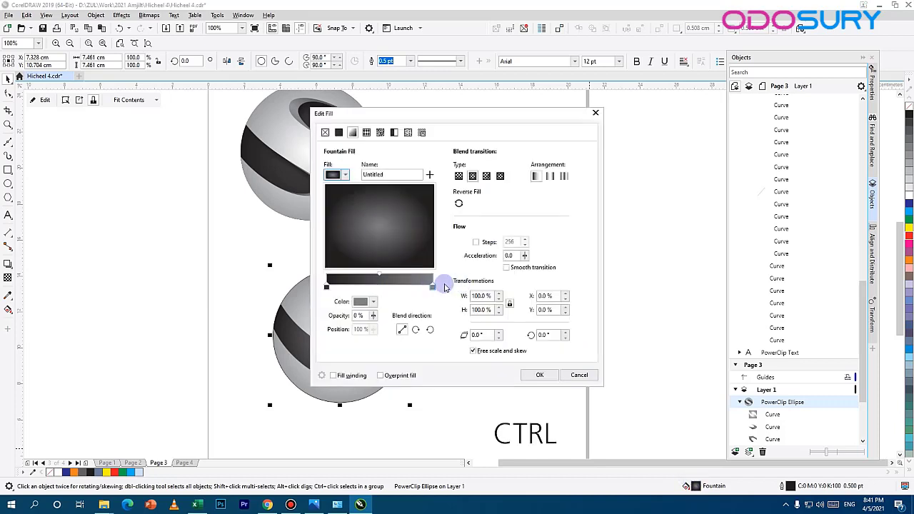
{"action": "left_click", "coordinate": [373, 302]}
{"action": "double_click", "coordinate": [451, 395]}
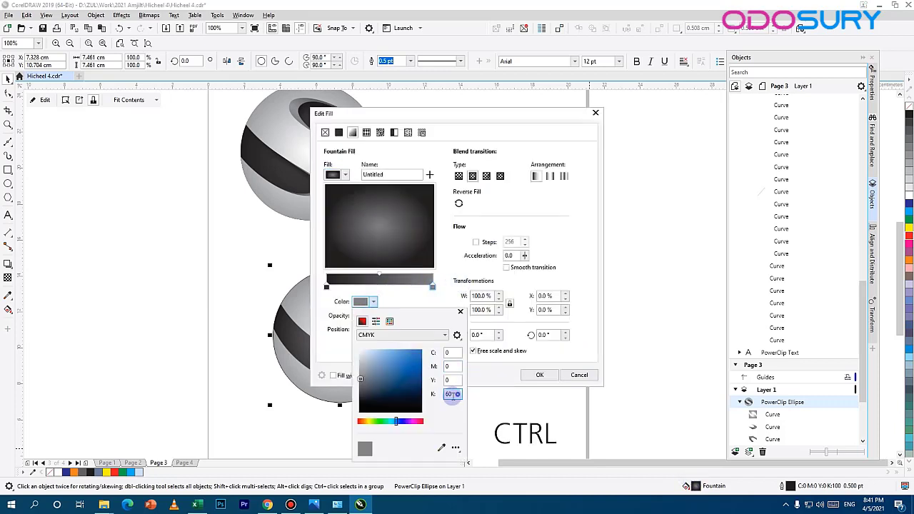
{"action": "left_click", "coordinate": [458, 286]}
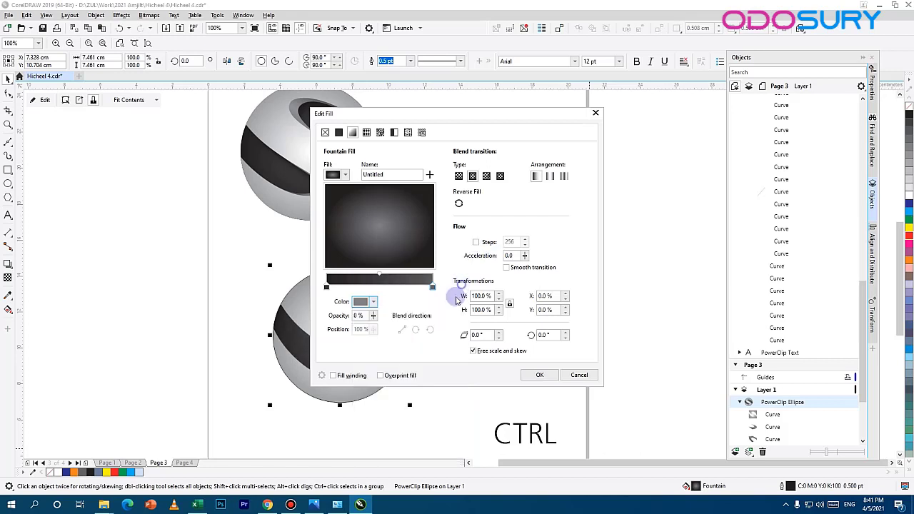
{"action": "left_click", "coordinate": [540, 375]}
Step: Open the sphere's PowerClip contents, duplicate the grey S-shaped curve, offset the copy up and to the right, and fill it black
{"action": "scroll", "coordinate": [332, 348], "scroll_direction": "up", "scroll_amount": 1}
{"action": "left_click_drag", "start_coordinate": [264, 279], "coordinate": [257, 269]}
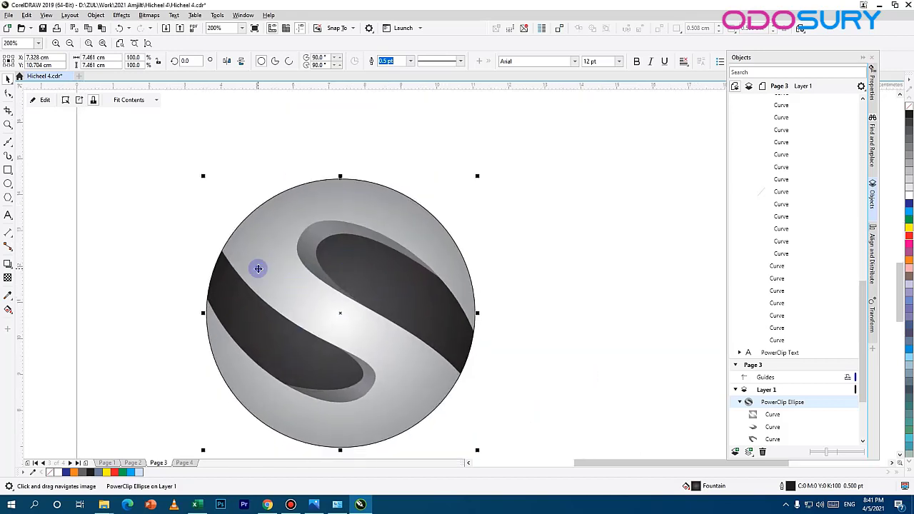
{"action": "double_click", "coordinate": [261, 240]}
{"action": "left_click", "coordinate": [374, 344]}
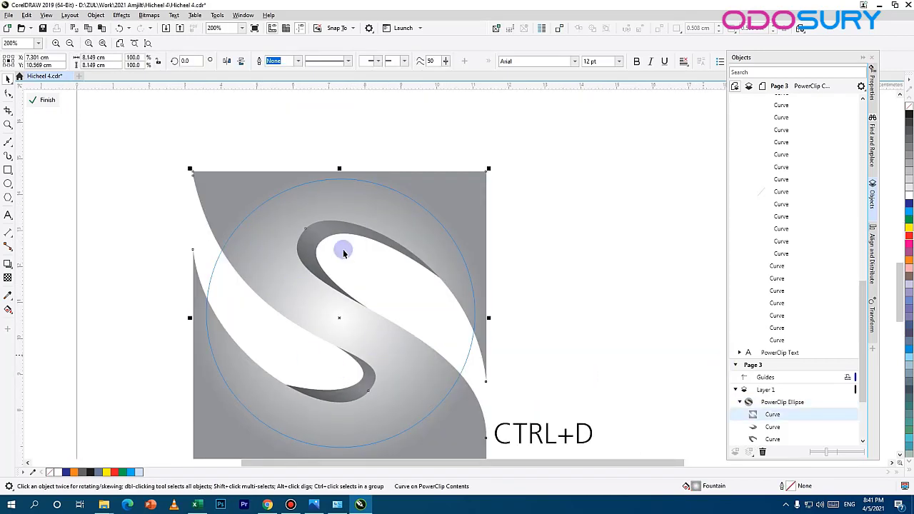
{"action": "left_click_drag", "start_coordinate": [322, 235], "coordinate": [494, 190]}
{"action": "left_click", "coordinate": [908, 113]}
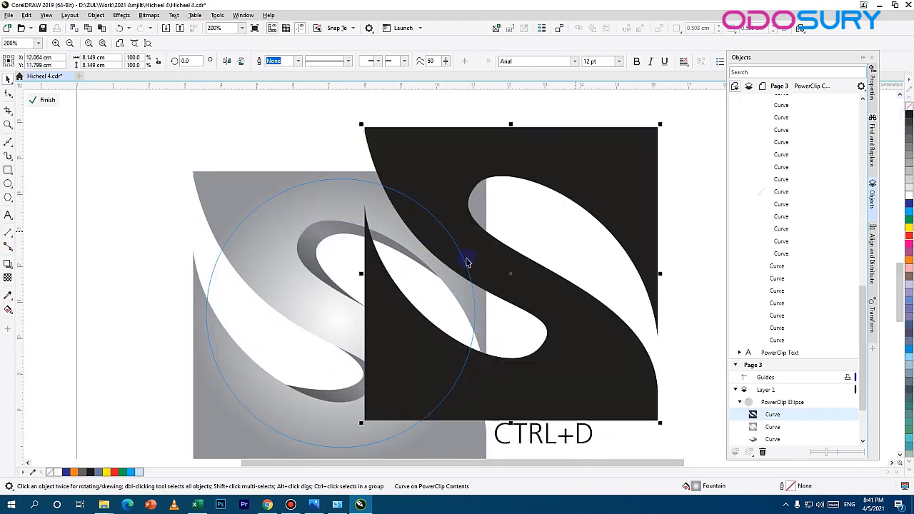
Step: Convert the black S copy to a 300 dpi CMYK Color (32-bit) bitmap with anti-aliasing and a transparent background
{"action": "left_click", "coordinate": [157, 18]}
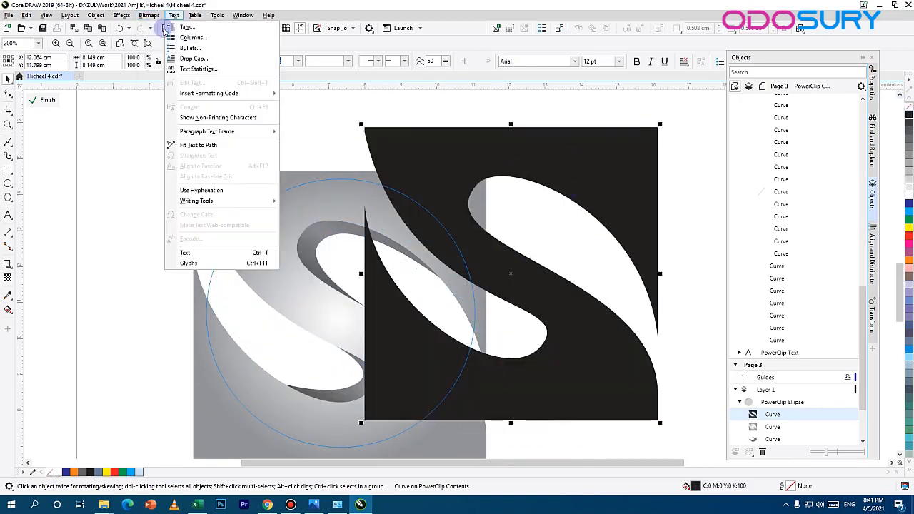
{"action": "left_click", "coordinate": [141, 13]}
{"action": "left_click", "coordinate": [149, 16]}
{"action": "left_click", "coordinate": [173, 29]}
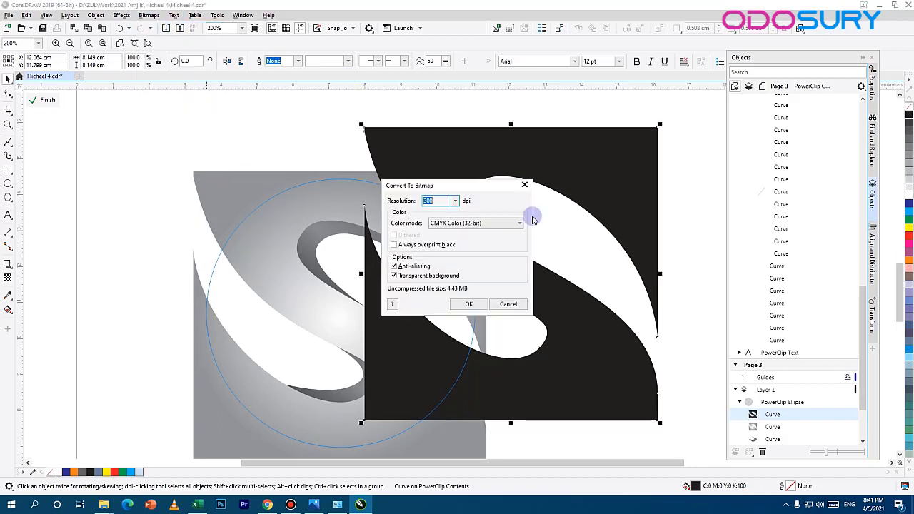
{"action": "left_click", "coordinate": [469, 304]}
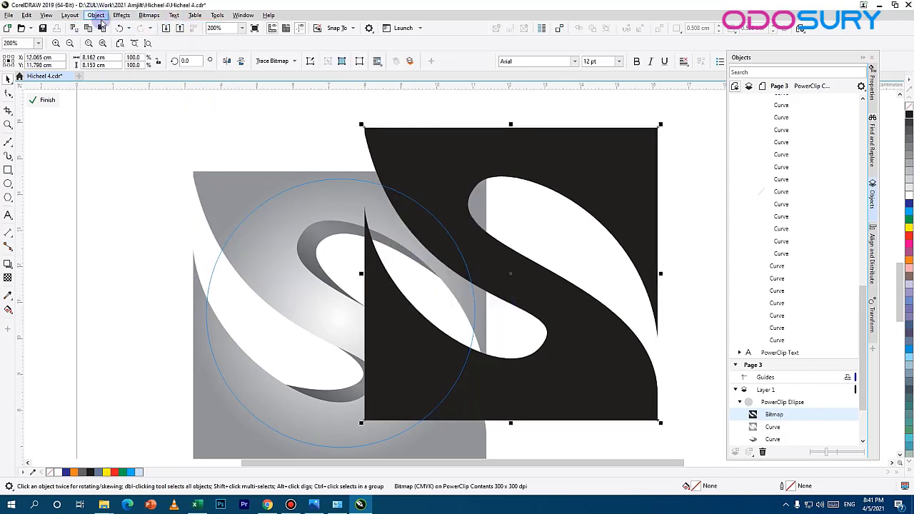
Step: Apply a Gaussian Blur to the black S bitmap and place it over the original S-shaped curve
{"action": "left_click", "coordinate": [121, 15]}
{"action": "mouse_move", "coordinate": [150, 75]}
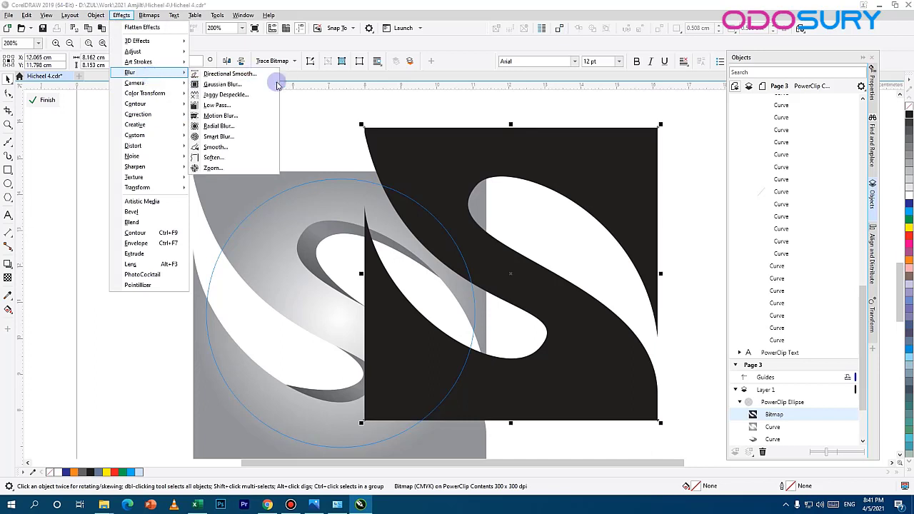
{"action": "left_click", "coordinate": [245, 84]}
{"action": "left_click_drag", "start_coordinate": [402, 243], "coordinate": [439, 232]}
{"action": "left_click", "coordinate": [514, 268]}
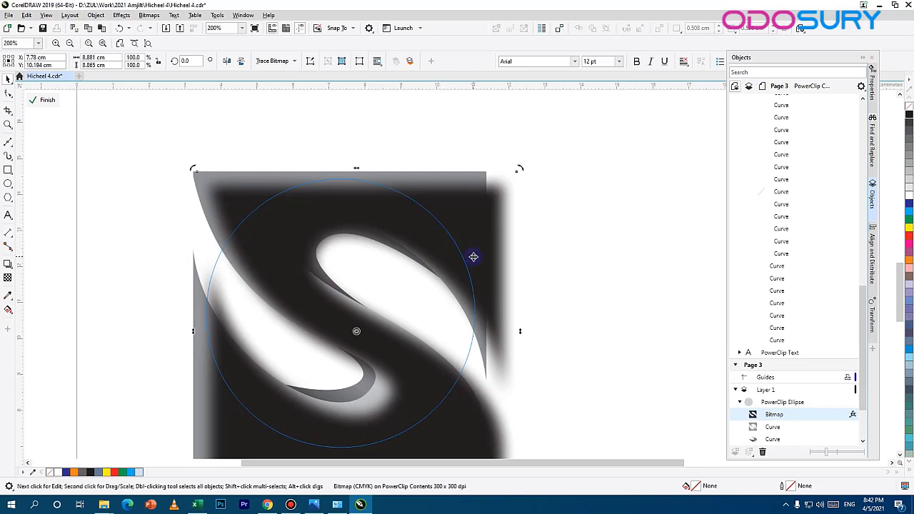
Step: Send the blurred S bitmap behind all the curves and shift it slightly down-left so it shades the S's lower edges
{"action": "key", "text": "shift+Page_Down"}
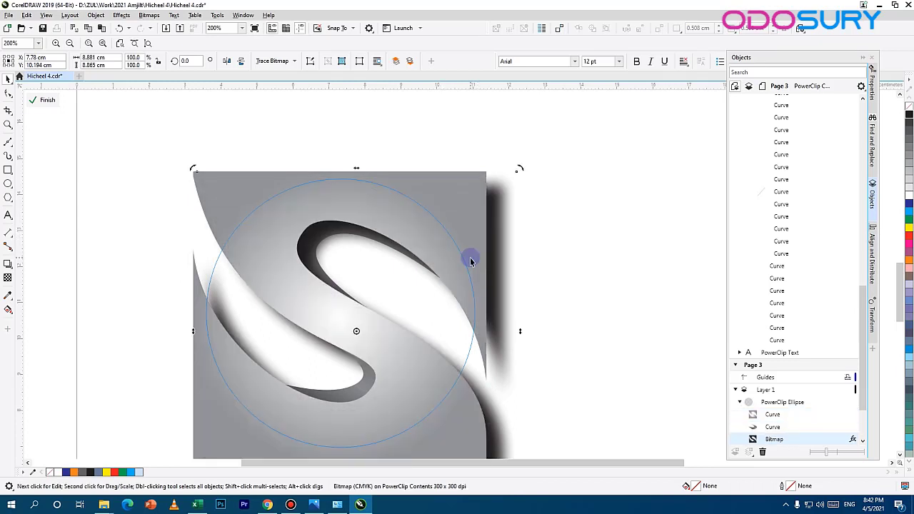
{"action": "key", "text": "ctrl+Page_Down"}
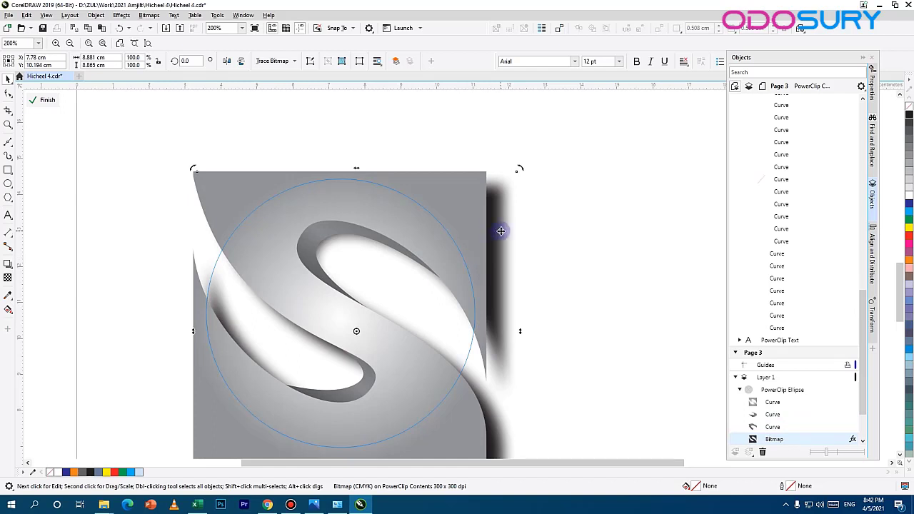
{"action": "left_click_drag", "start_coordinate": [500, 231], "coordinate": [492, 241]}
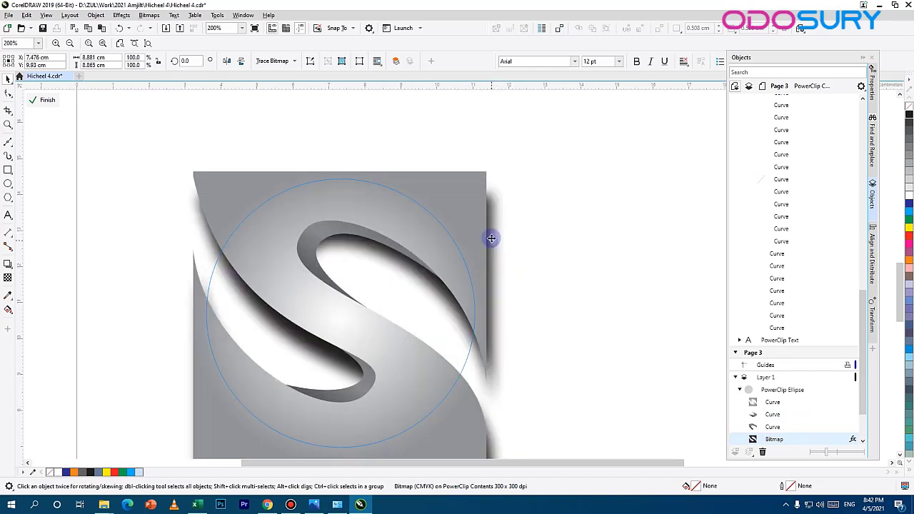
{"action": "left_click", "coordinate": [578, 243]}
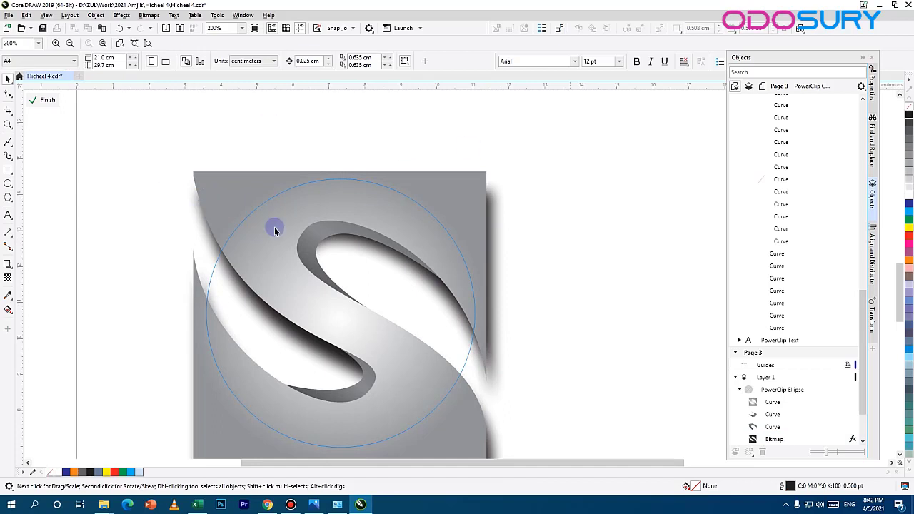
Step: Finish editing the PowerClip contents and compare the shaded sphere with the reference logo
{"action": "left_click", "coordinate": [48, 100]}
{"action": "scroll", "coordinate": [431, 285], "scroll_direction": "down", "scroll_amount": 3}
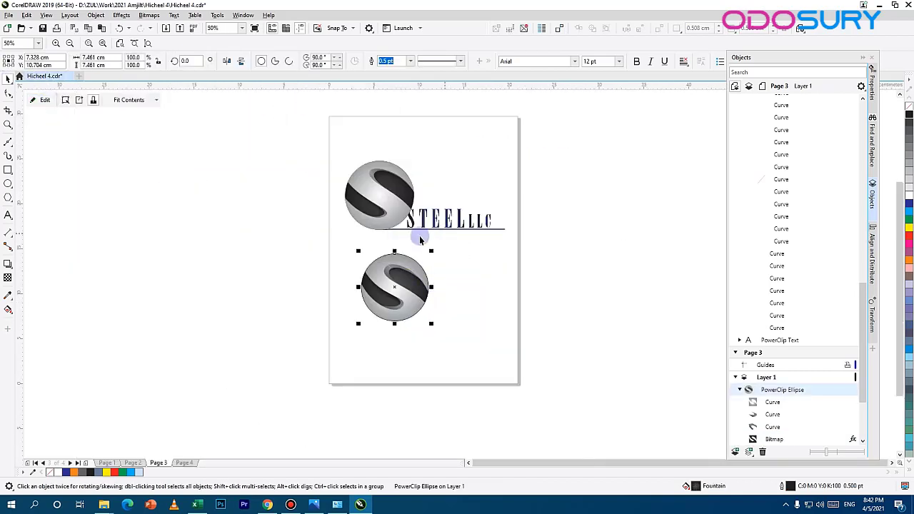
{"action": "scroll", "coordinate": [358, 275], "scroll_direction": "up", "scroll_amount": 4}
{"action": "scroll", "coordinate": [397, 282], "scroll_direction": "down", "scroll_amount": 1}
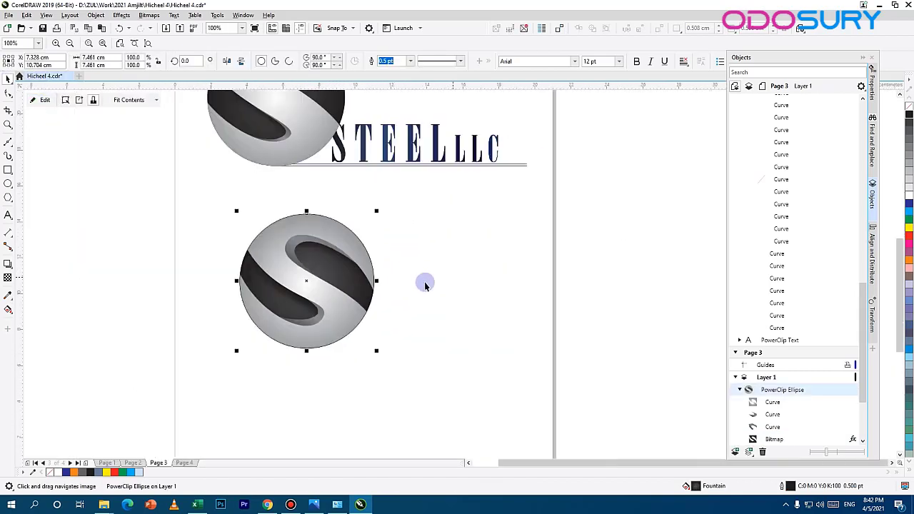
{"action": "scroll", "coordinate": [362, 326], "scroll_direction": "down", "scroll_amount": 1}
{"action": "scroll", "coordinate": [303, 292], "scroll_direction": "up", "scroll_amount": 2}
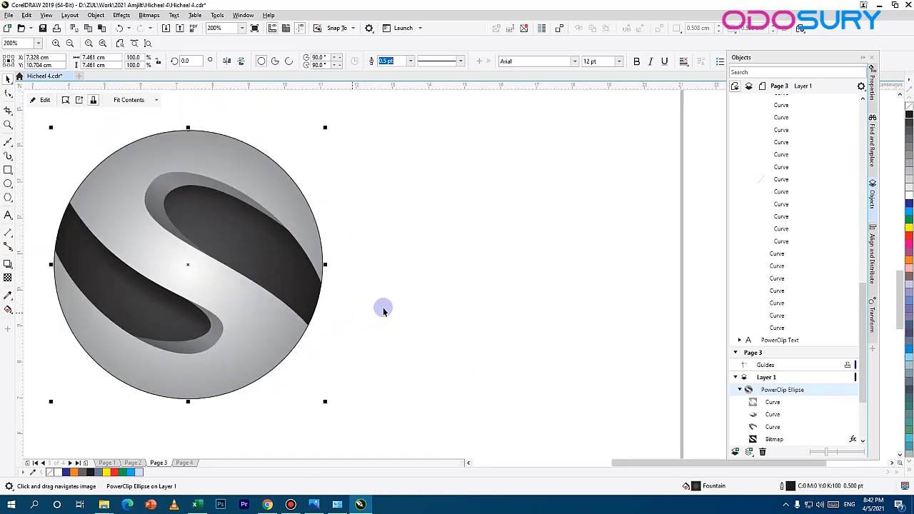
{"action": "scroll", "coordinate": [383, 309], "scroll_direction": "down", "scroll_amount": 1}
Step: Remove the outline from the new sphere by setting its outline color to none
{"action": "left_click", "coordinate": [299, 229]}
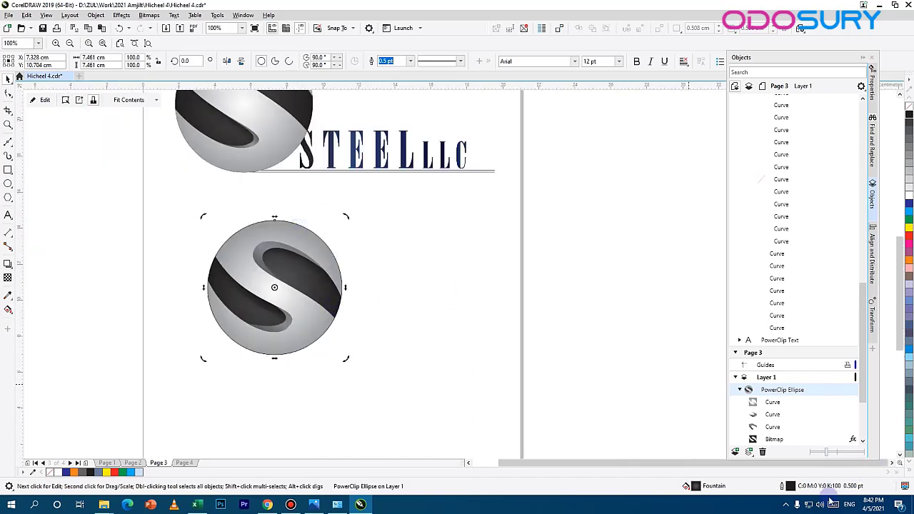
{"action": "double_click", "coordinate": [793, 486]}
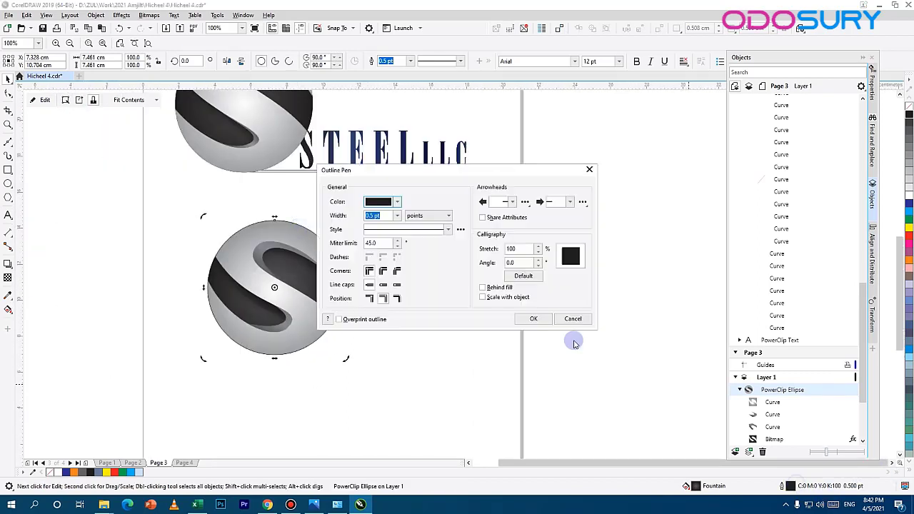
{"action": "left_click", "coordinate": [399, 202]}
{"action": "left_click", "coordinate": [397, 347]}
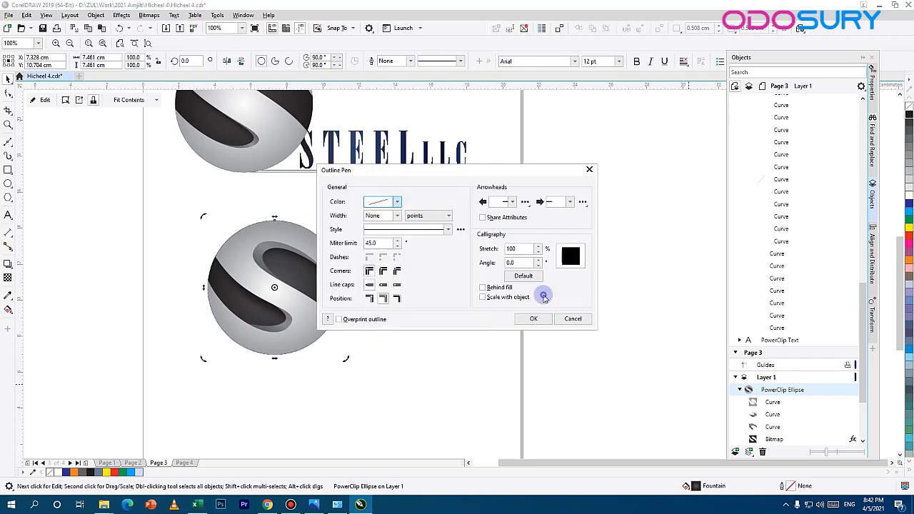
{"action": "left_click", "coordinate": [533, 318]}
{"action": "scroll", "coordinate": [357, 322], "scroll_direction": "up", "scroll_amount": 4}
{"action": "scroll", "coordinate": [344, 323], "scroll_direction": "down", "scroll_amount": 2}
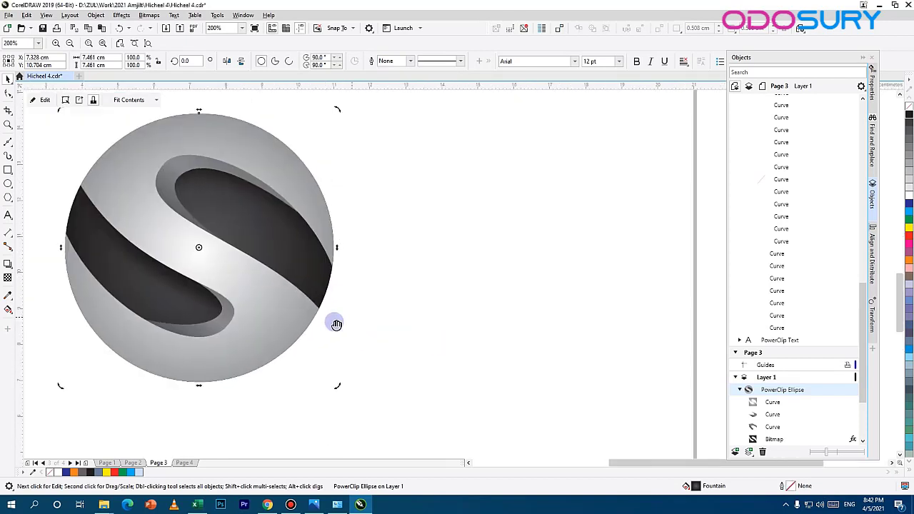
Step: Add the artistic text "STEEL LLC" at the lower right edge of the new sphere
{"action": "left_click", "coordinate": [5, 217]}
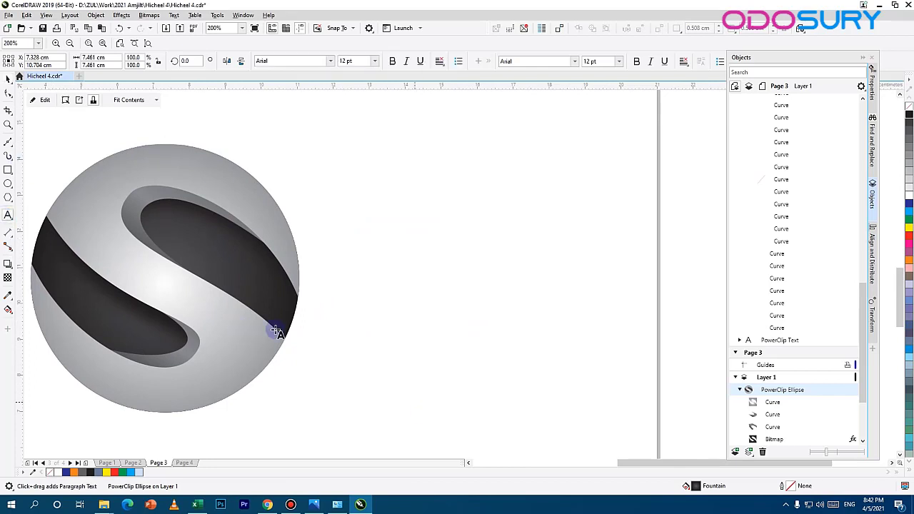
{"action": "left_click", "coordinate": [283, 308]}
{"action": "type", "text": "STEEL LLC"}
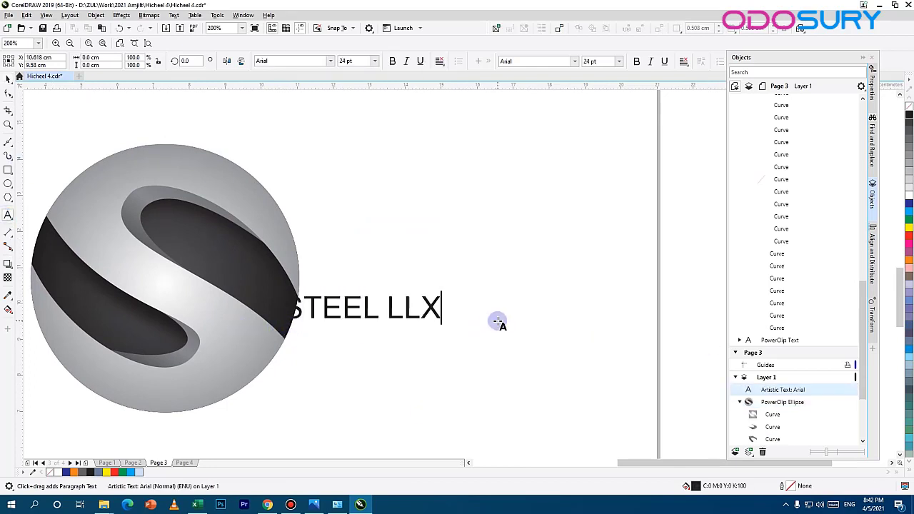
{"action": "left_click", "coordinate": [8, 77]}
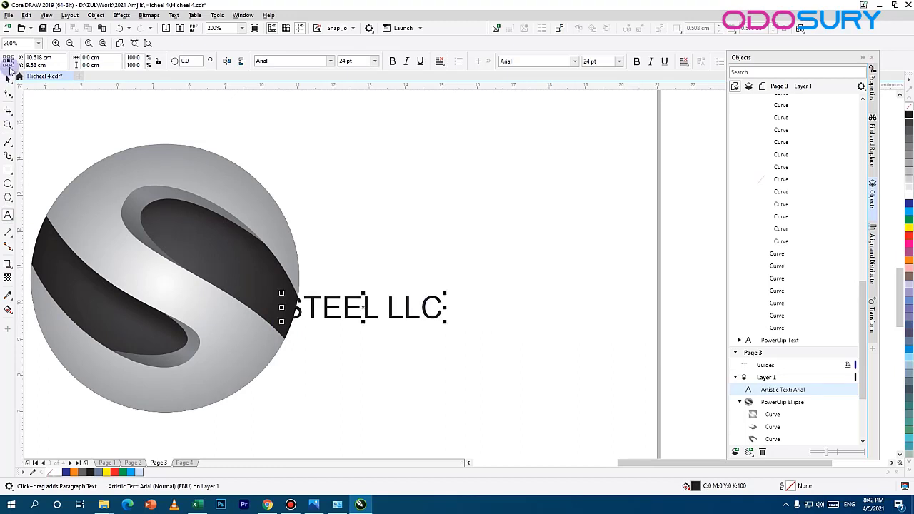
Step: Place the STEEL LLC text beside the sphere's lower right edge and enlarge it to about 47 pt
{"action": "left_click_drag", "start_coordinate": [430, 300], "coordinate": [479, 326]}
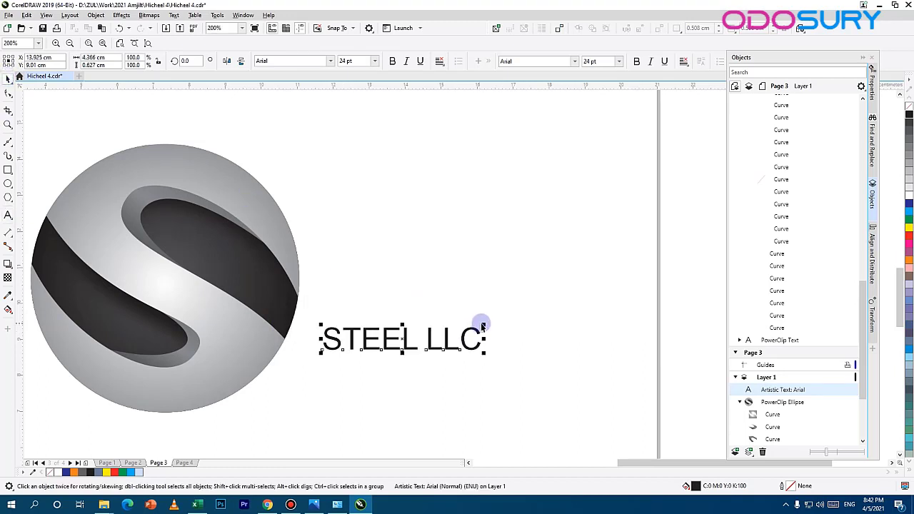
{"action": "left_click", "coordinate": [482, 327]}
{"action": "left_click", "coordinate": [478, 333]}
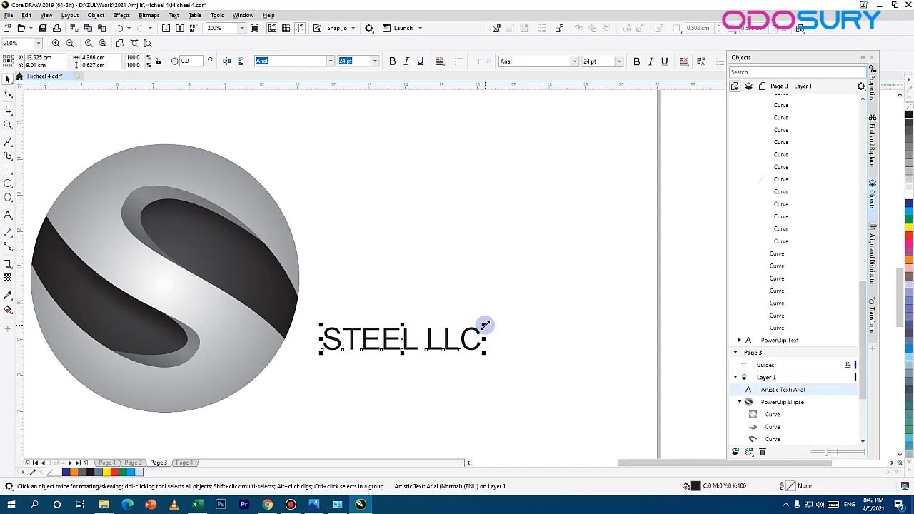
{"action": "left_click_drag", "start_coordinate": [483, 321], "coordinate": [567, 274]}
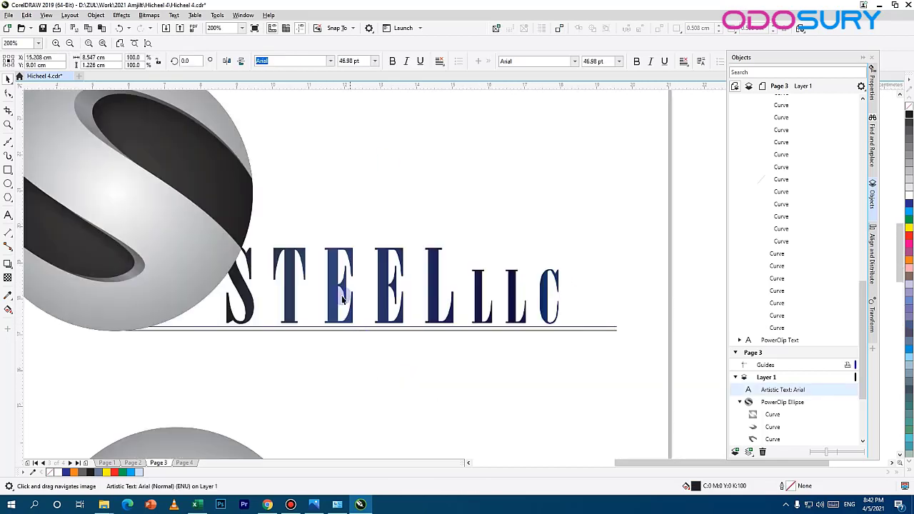
Step: Check the reference logo's lettering and set the new STEEL LLC text to the same font, MAK Arsis
{"action": "left_click", "coordinate": [342, 300]}
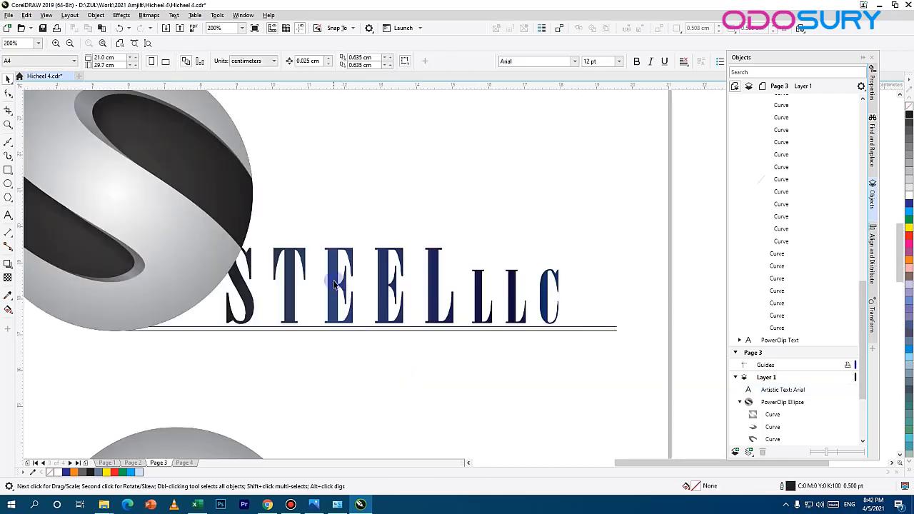
{"action": "left_click", "coordinate": [333, 281]}
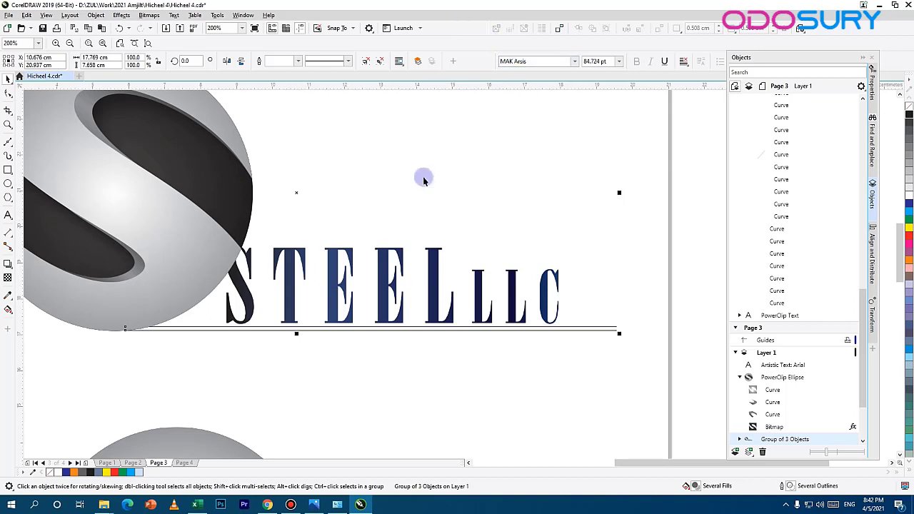
{"action": "scroll", "coordinate": [415, 225], "scroll_direction": "down", "scroll_amount": 1}
{"action": "left_click_drag", "start_coordinate": [403, 284], "coordinate": [386, 127]}
{"action": "scroll", "coordinate": [369, 193], "scroll_direction": "up", "scroll_amount": 1}
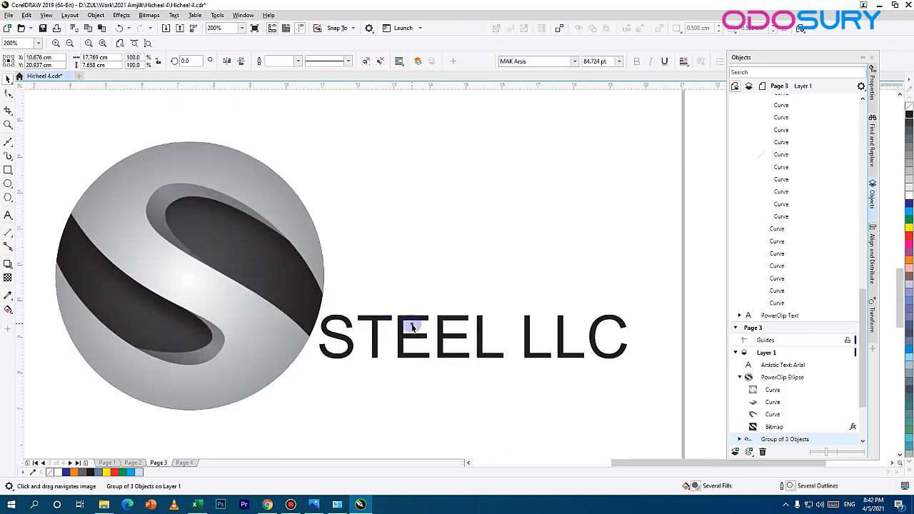
{"action": "left_click", "coordinate": [412, 327]}
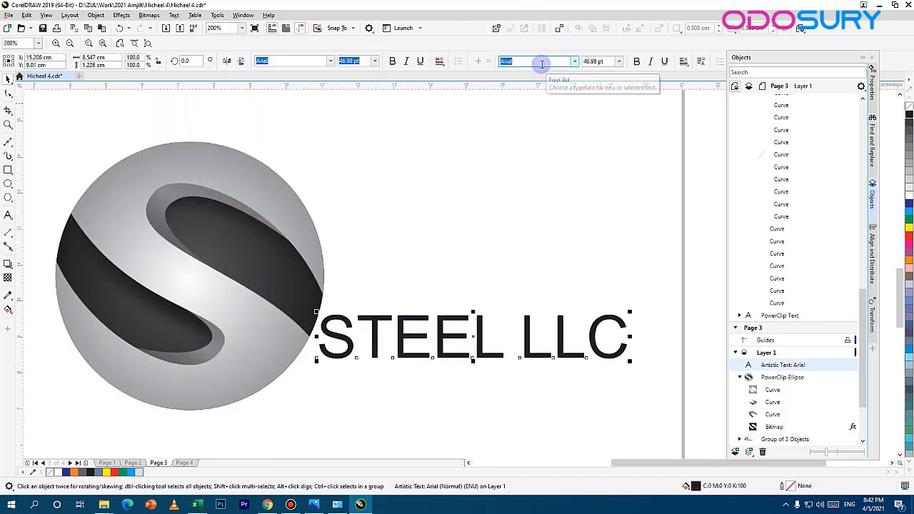
{"action": "type", "text": "MAK Arsis"}
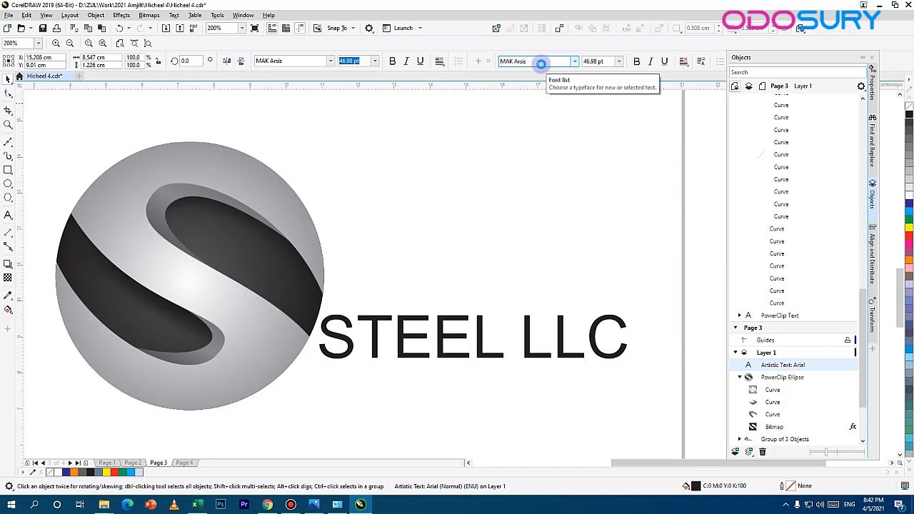
{"action": "key", "text": "Return"}
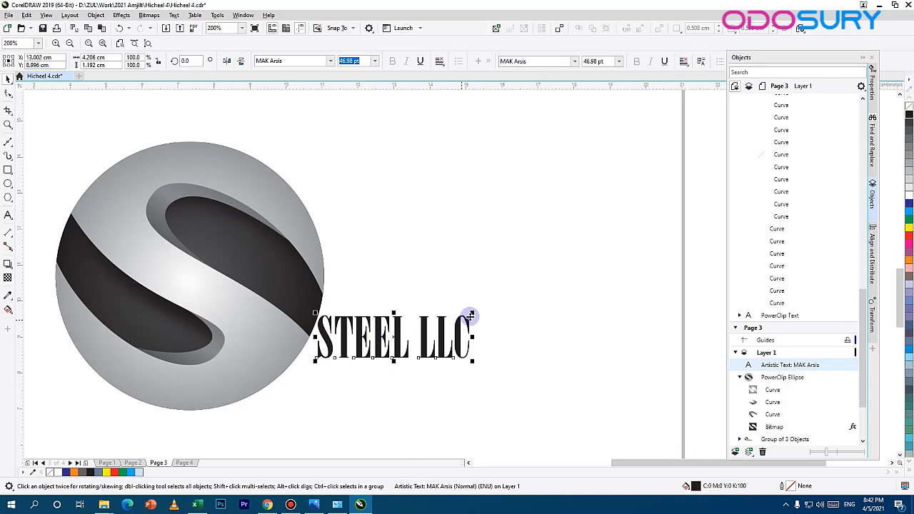
Step: Enlarge the STEEL LLC text to about 80 pt and place it against the sphere's lower right edge
{"action": "left_click_drag", "start_coordinate": [472, 314], "coordinate": [655, 253]}
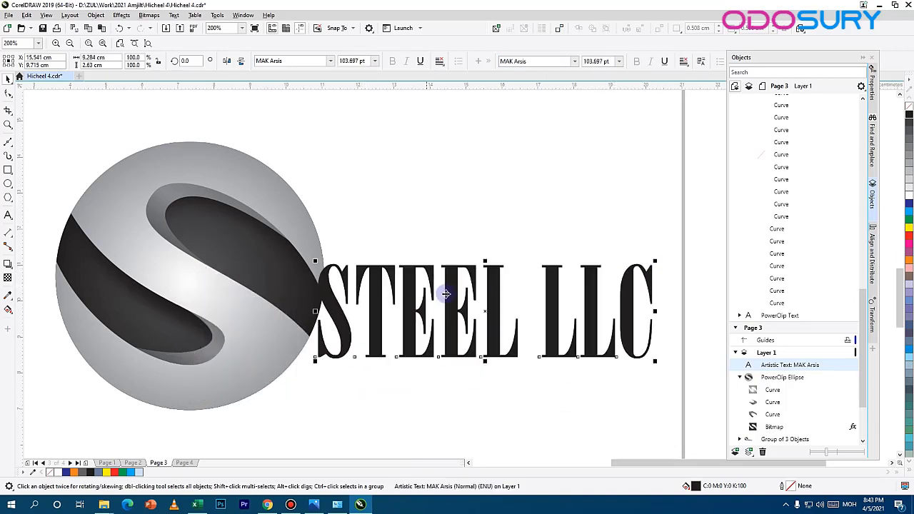
{"action": "left_click_drag", "start_coordinate": [490, 296], "coordinate": [486, 341]}
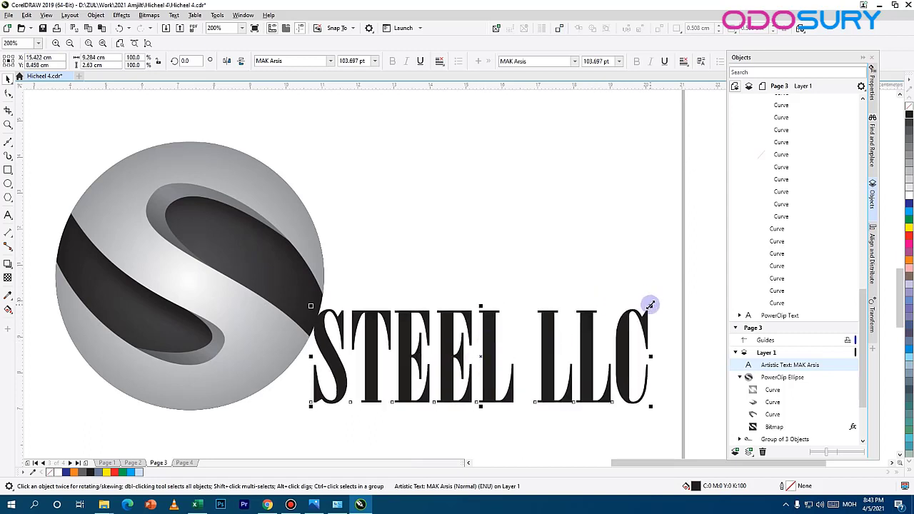
{"action": "left_click_drag", "start_coordinate": [650, 305], "coordinate": [615, 316]}
{"action": "left_click_drag", "start_coordinate": [526, 347], "coordinate": [492, 330]}
Step: Draw a horizontal line about 12.5 cm long beneath the sphere and text, and place a duplicate just above it
{"action": "left_click", "coordinate": [216, 370]}
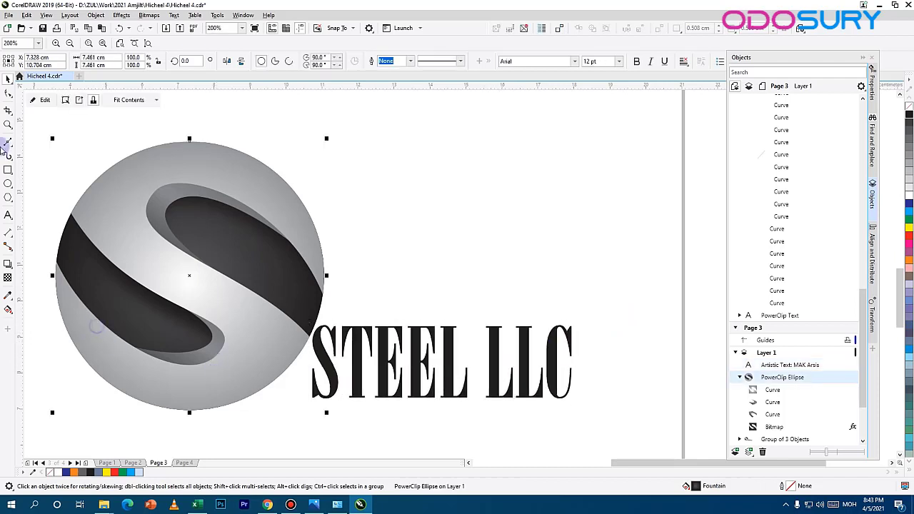
{"action": "key", "text": "F5"}
{"action": "left_click_drag", "start_coordinate": [194, 414], "coordinate": [349, 414]}
{"action": "left_click_drag", "start_coordinate": [524, 442], "coordinate": [646, 448]}
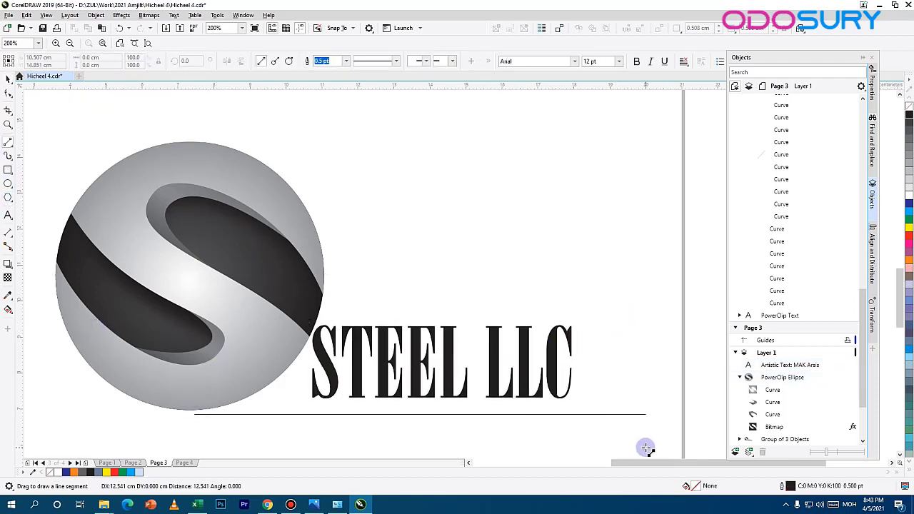
{"action": "left_click", "coordinate": [8, 79]}
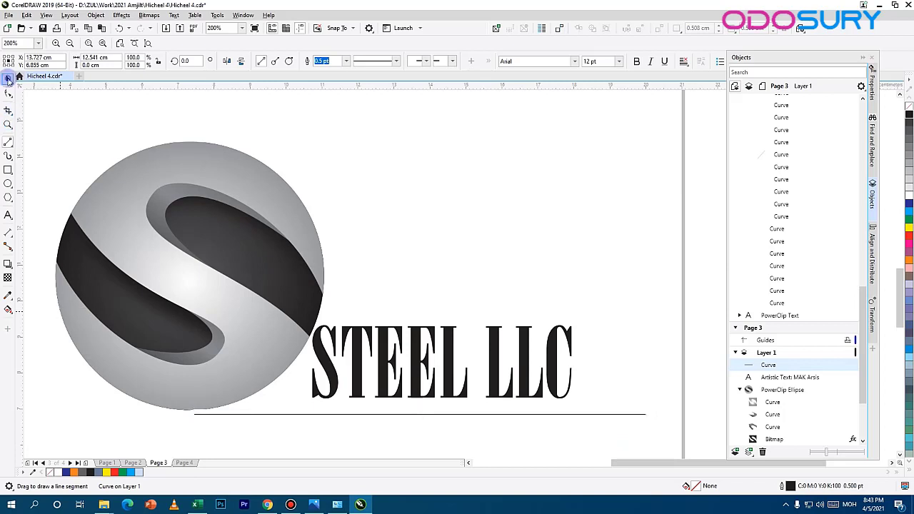
{"action": "key", "text": "ctrl+d"}
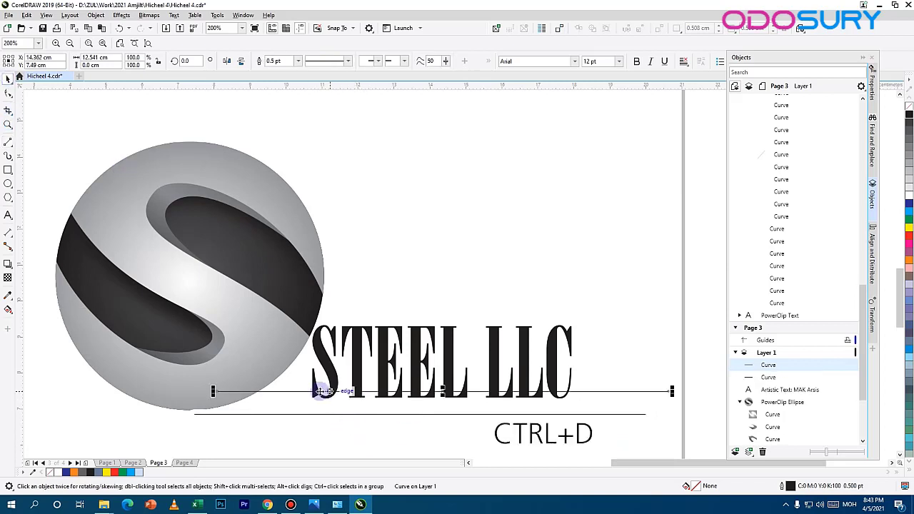
{"action": "left_click_drag", "start_coordinate": [302, 392], "coordinate": [276, 410]}
Step: Set the outline width of both horizontal lines to 1 pt
{"action": "left_click", "coordinate": [394, 415], "text": "shift"}
{"action": "double_click", "coordinate": [786, 486]}
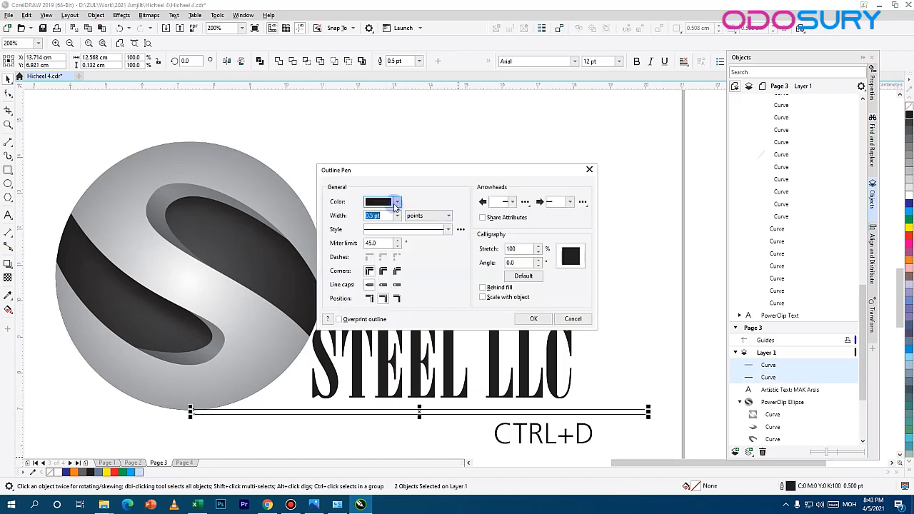
{"action": "left_click", "coordinate": [397, 215]}
{"action": "left_click", "coordinate": [374, 251]}
{"action": "left_click", "coordinate": [546, 318]}
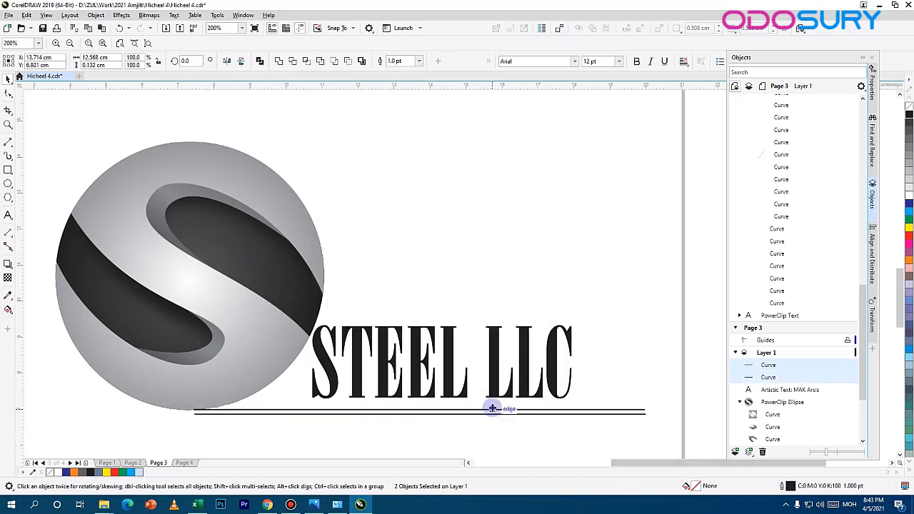
Step: Change the upper line's outline color to blue, C100 M100 Y0 K0
{"action": "left_click", "coordinate": [392, 408]}
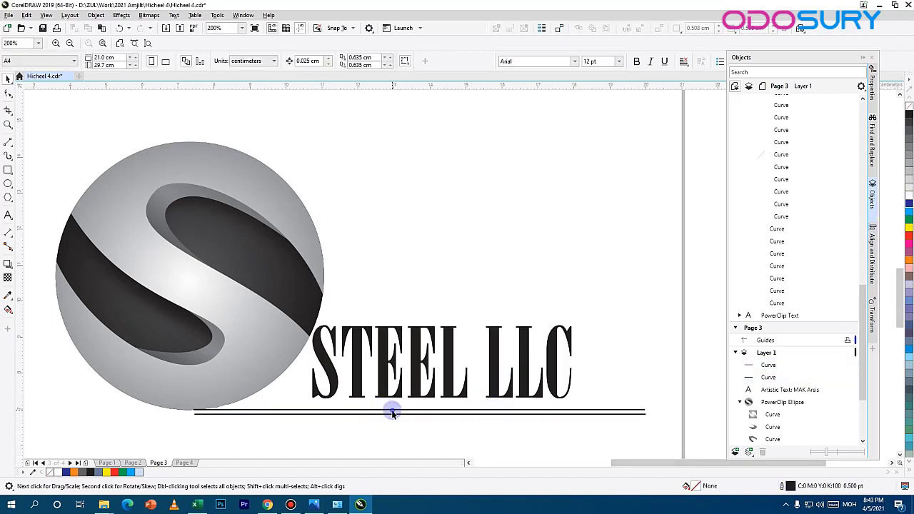
{"action": "left_click", "coordinate": [392, 413]}
{"action": "double_click", "coordinate": [792, 487]}
{"action": "left_click", "coordinate": [397, 201]}
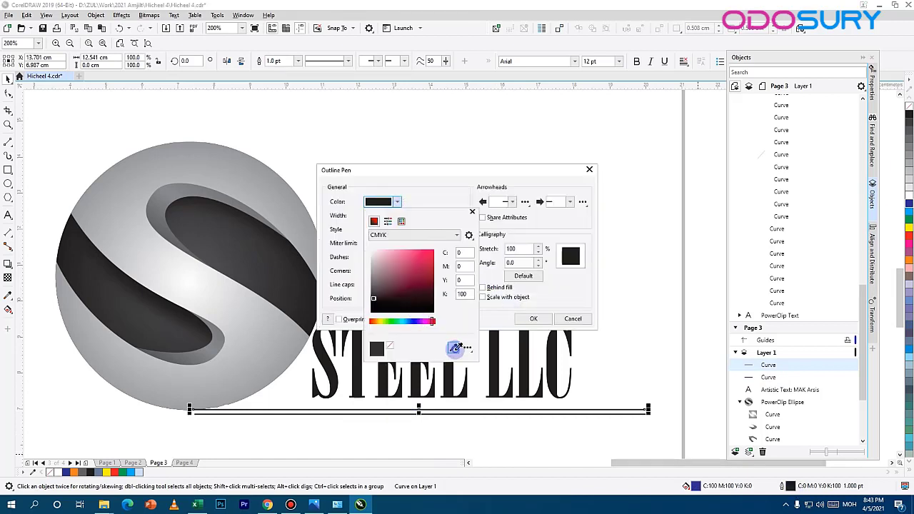
{"action": "left_click", "coordinate": [455, 348]}
{"action": "left_click", "coordinate": [910, 204]}
{"action": "left_click", "coordinate": [539, 319]}
{"action": "left_click", "coordinate": [386, 410]}
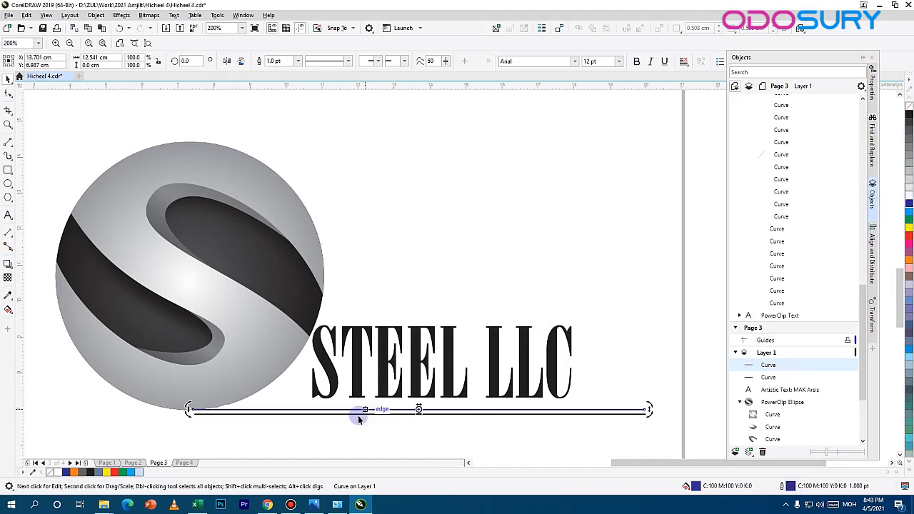
Step: Reposition the black line closely beneath the blue line
{"action": "left_click", "coordinate": [358, 420]}
{"action": "scroll", "coordinate": [358, 420], "scroll_direction": "up", "scroll_amount": 1}
{"action": "left_click", "coordinate": [331, 399]}
{"action": "left_click", "coordinate": [327, 408], "text": "shift"}
{"action": "left_click_drag", "start_coordinate": [327, 409], "coordinate": [331, 400]}
Step: Bring the PowerClip sphere to the front of the layer, over the lines and text
{"action": "right_click", "coordinate": [157, 312]}
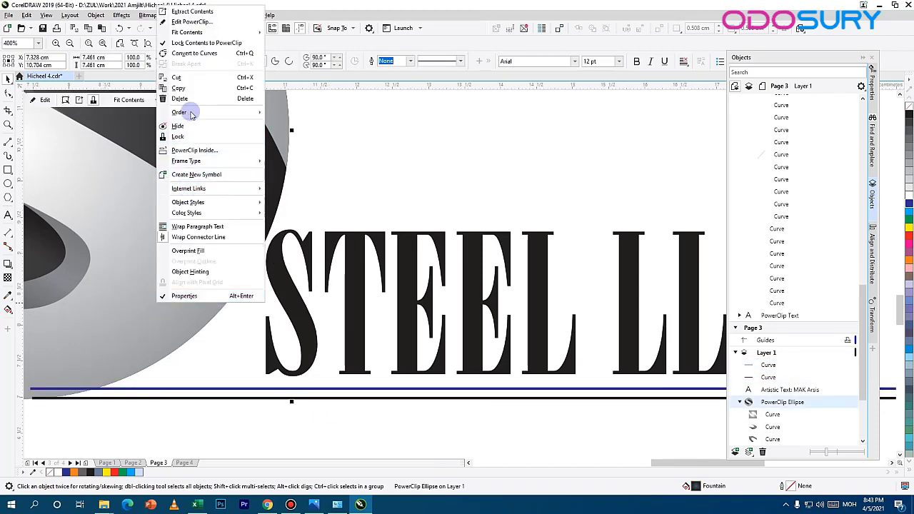
{"action": "mouse_move", "coordinate": [192, 112]}
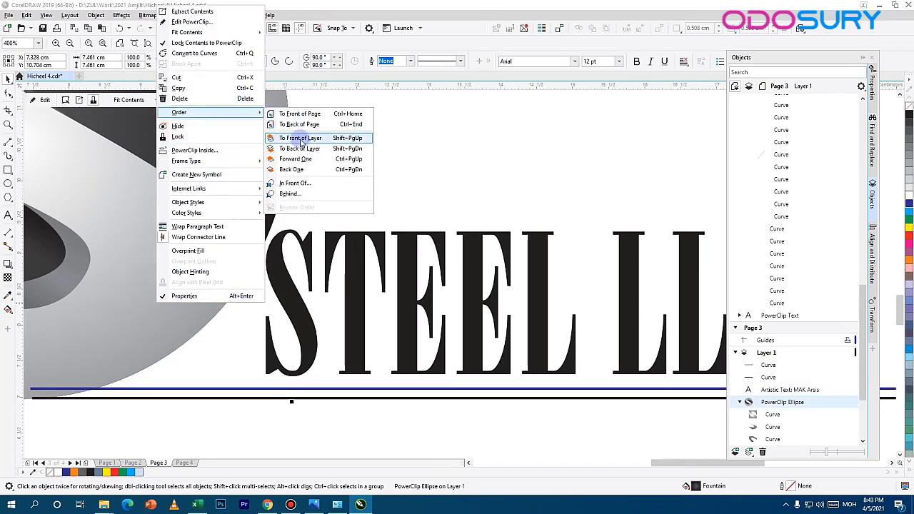
{"action": "left_click", "coordinate": [301, 140]}
{"action": "scroll", "coordinate": [201, 361], "scroll_direction": "down", "scroll_amount": 2}
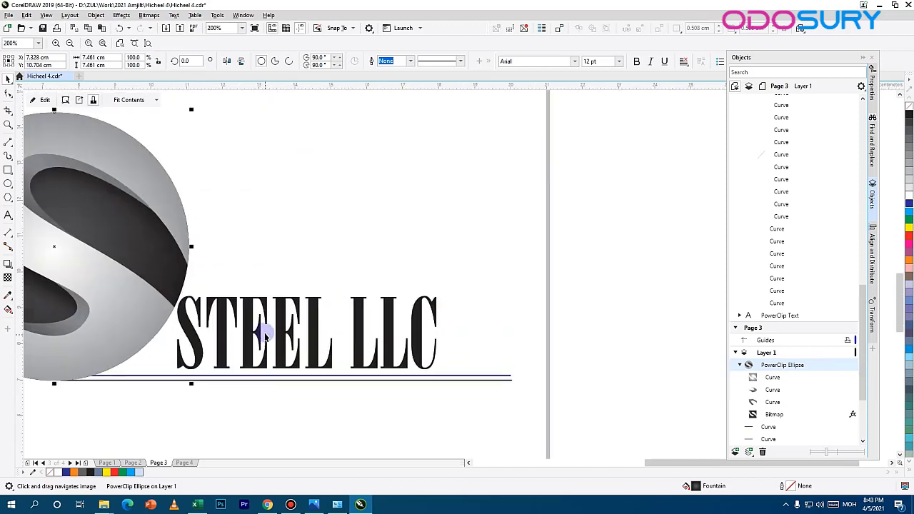
Step: Shift the STEEL LLC text slightly right and set its letters LLC to 50 pt
{"action": "left_click_drag", "start_coordinate": [278, 327], "coordinate": [290, 328]}
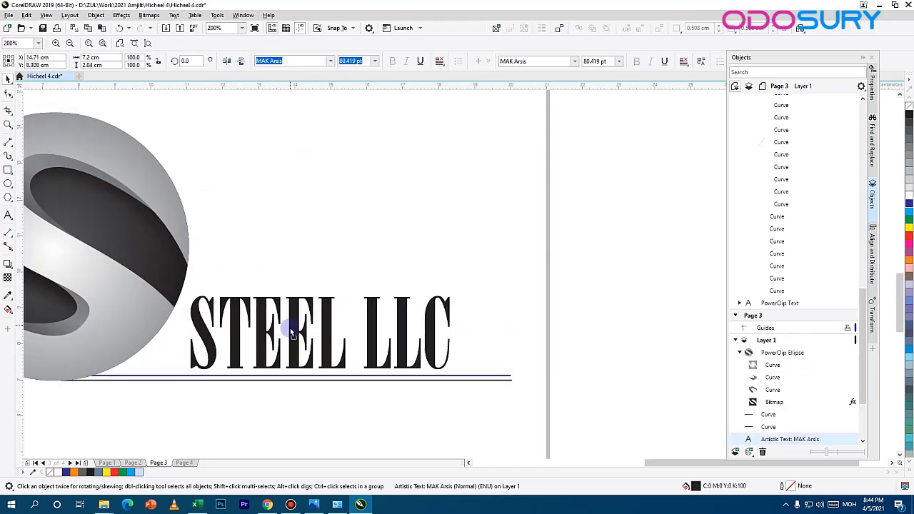
{"action": "left_click", "coordinate": [8, 94]}
{"action": "left_click", "coordinate": [361, 370]}
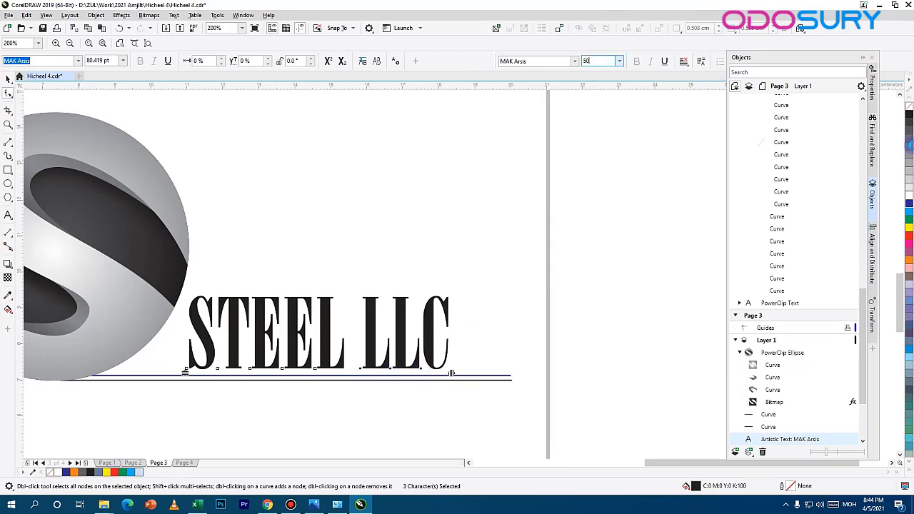
{"action": "type", "text": "50"}
{"action": "key", "text": "Return"}
{"action": "left_click", "coordinate": [9, 79]}
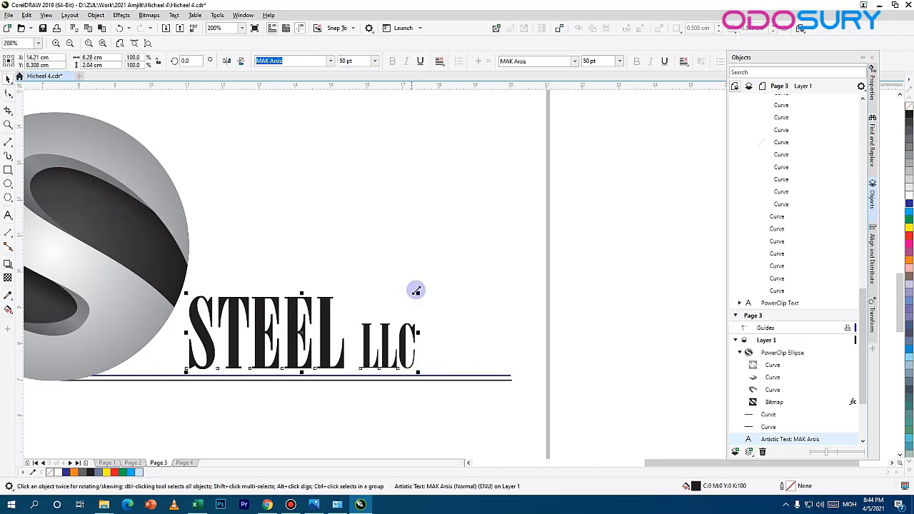
Step: Enlarge the STEEL LLC text to about 8.6 cm wide and place it just above the lines, tucked behind the sphere
{"action": "left_click_drag", "start_coordinate": [418, 295], "coordinate": [463, 280]}
{"action": "left_click_drag", "start_coordinate": [328, 325], "coordinate": [351, 316]}
{"action": "left_click", "coordinate": [204, 355]}
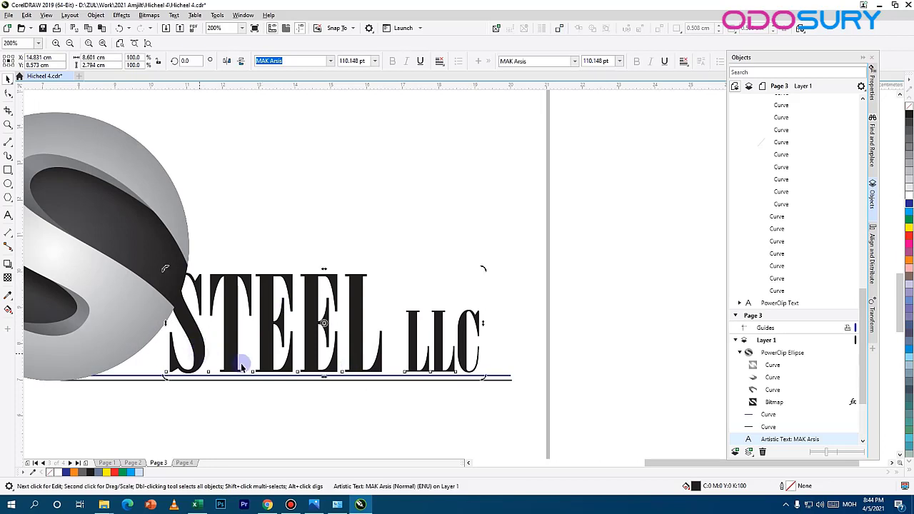
Step: Apply a linear fountain fill to the STEEL LLC text with cyan (C100 M0 Y0 K0) as its end color
{"action": "double_click", "coordinate": [695, 487]}
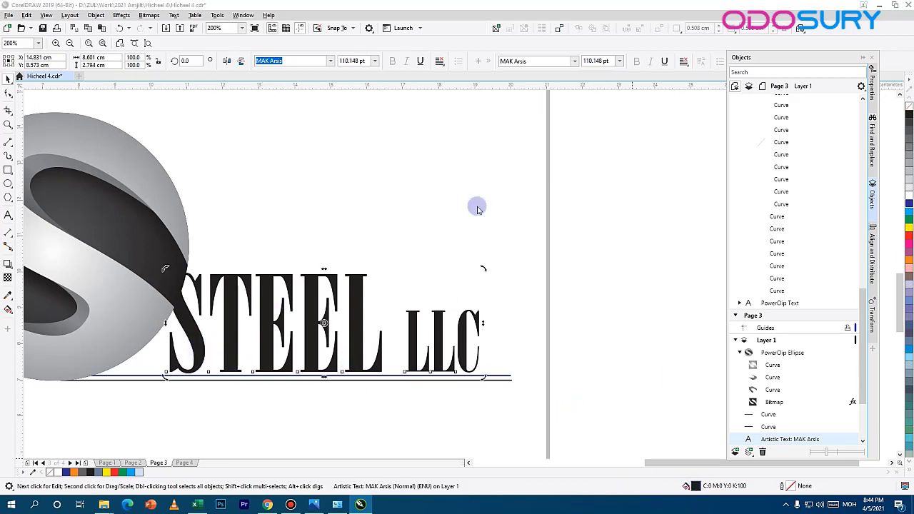
{"action": "left_click", "coordinate": [352, 132]}
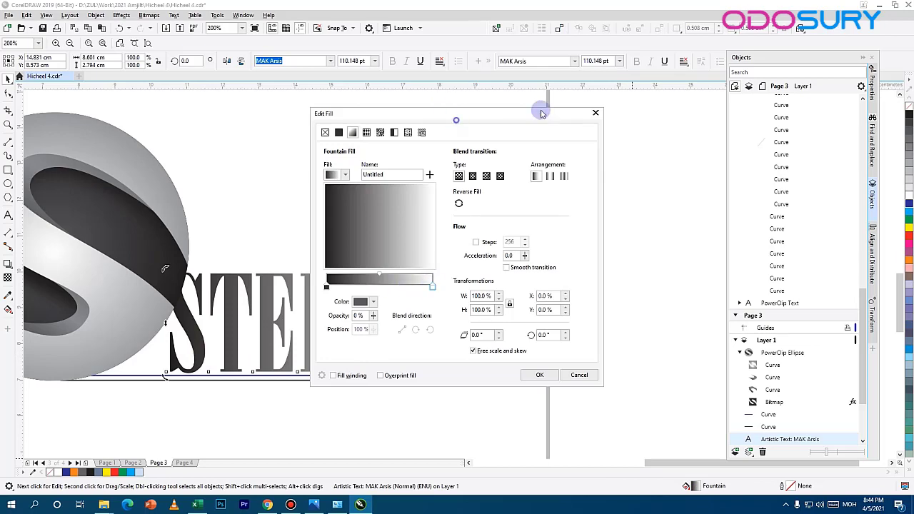
{"action": "left_click_drag", "start_coordinate": [445, 109], "coordinate": [648, 90]}
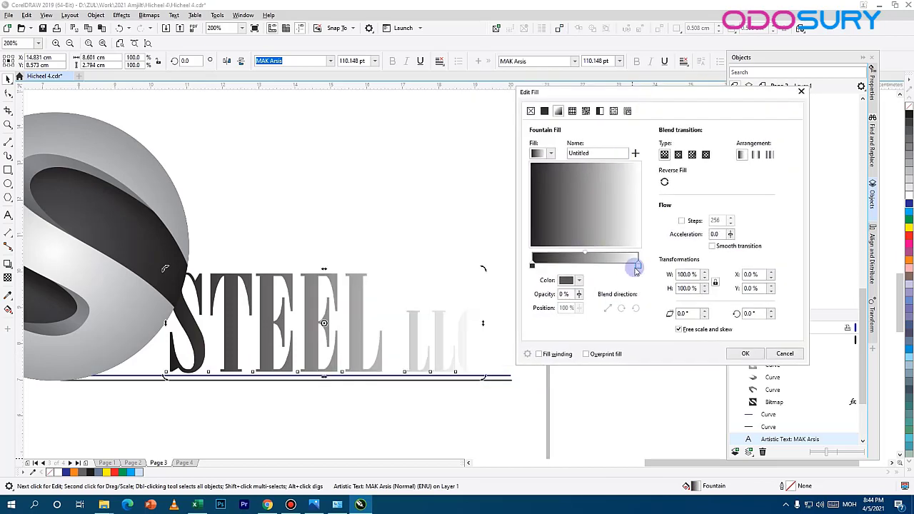
{"action": "left_click", "coordinate": [578, 280]}
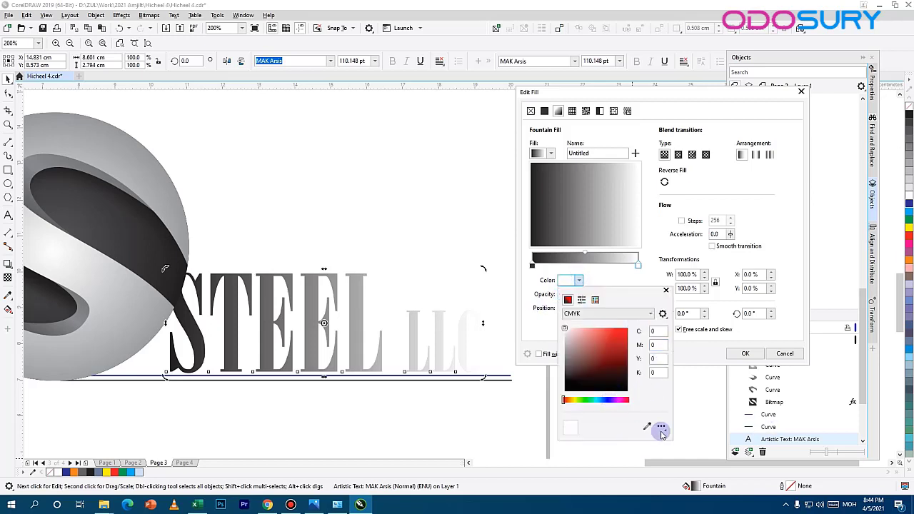
{"action": "left_click", "coordinate": [909, 208]}
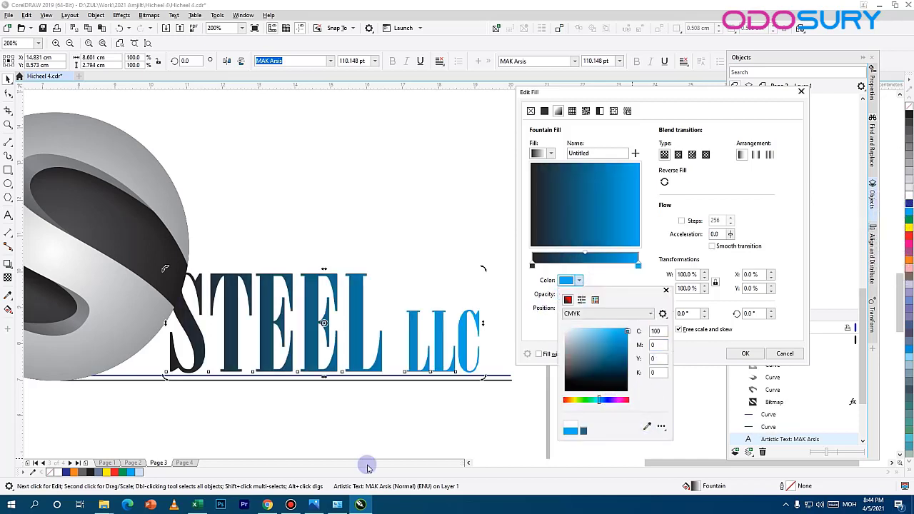
{"action": "left_click", "coordinate": [646, 271]}
Step: Add a gradient node at 72% of the text's fountain fill and color it cyan, C100 M0 Y0 K0
{"action": "double_click", "coordinate": [610, 267]}
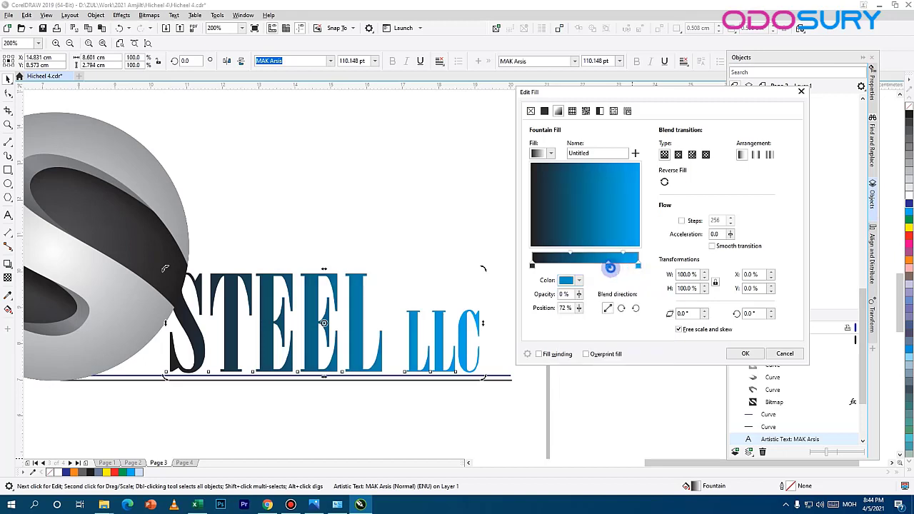
{"action": "left_click", "coordinate": [575, 281]}
{"action": "left_click", "coordinate": [648, 427]}
{"action": "left_click", "coordinate": [909, 203]}
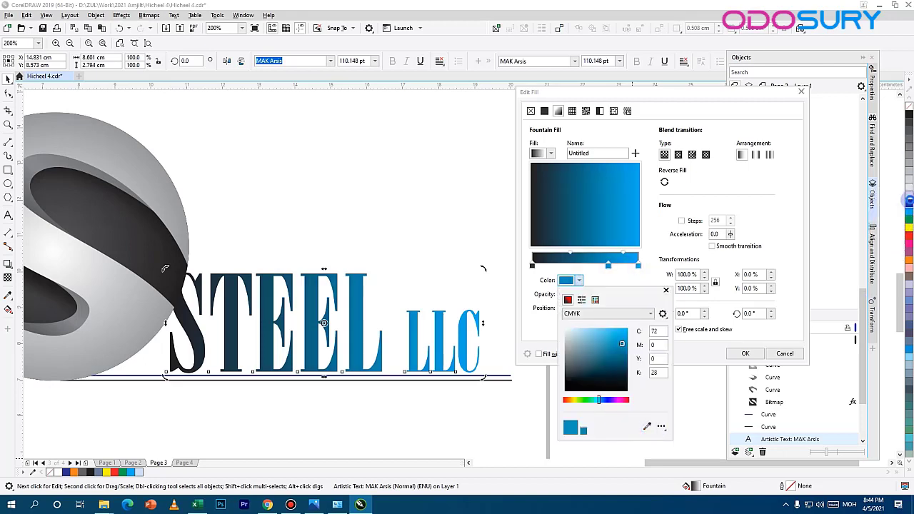
{"action": "left_click", "coordinate": [647, 426]}
{"action": "left_click", "coordinate": [909, 212]}
Step: Set the end node of the text's fountain fill to dark blue and apply the fill
{"action": "left_click", "coordinate": [638, 265]}
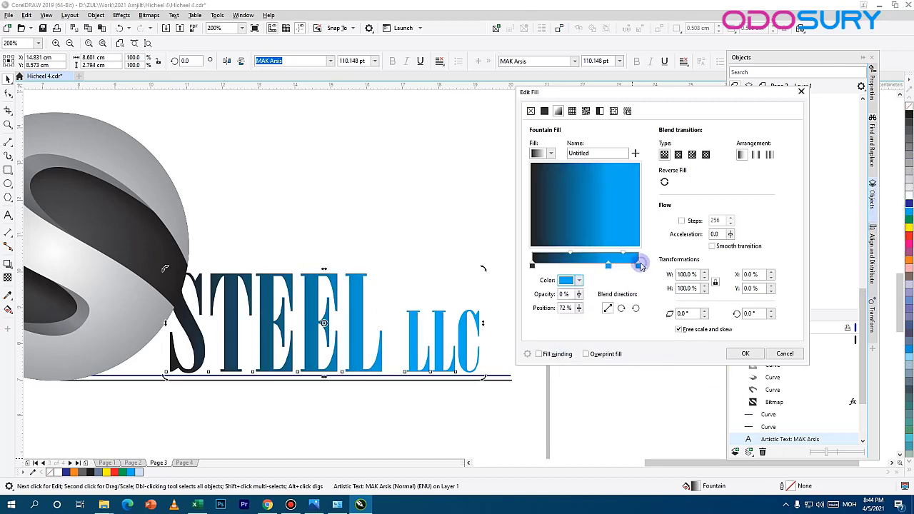
{"action": "left_click", "coordinate": [580, 281]}
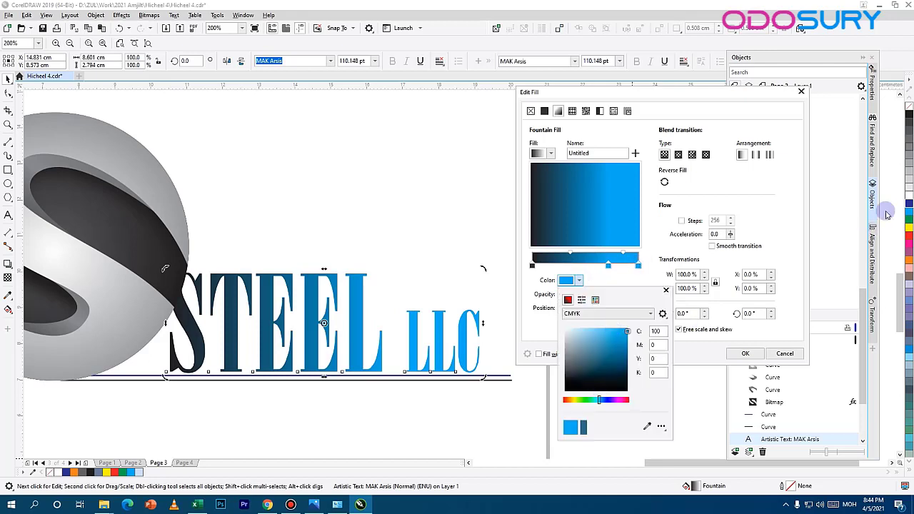
{"action": "left_click", "coordinate": [647, 426]}
{"action": "left_click", "coordinate": [910, 203]}
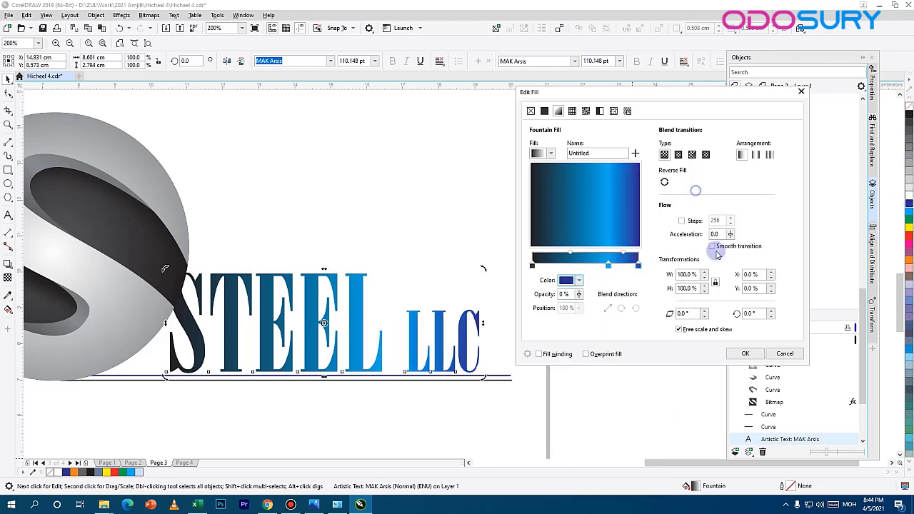
{"action": "left_click", "coordinate": [745, 354]}
Step: Shift the STEEL LLC text slightly left and shorten the two lines to end near the final C, the blue one at about 11.5 cm
{"action": "mouse_move", "coordinate": [360, 325]}
{"action": "left_mouse_down"}
{"action": "mouse_move", "coordinate": [384, 325]}
{"action": "mouse_move", "coordinate": [364, 337]}
{"action": "mouse_move", "coordinate": [354, 325]}
{"action": "left_mouse_up"}
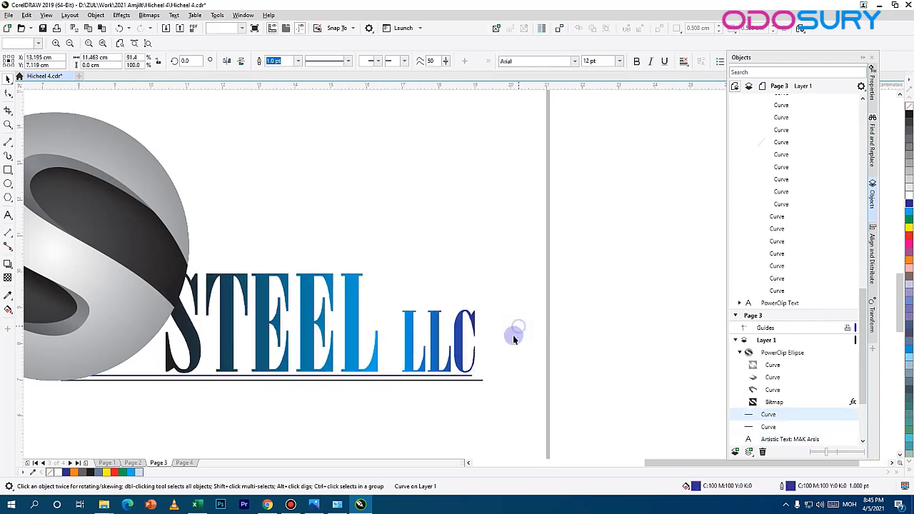
{"action": "left_click", "coordinate": [513, 335]}
{"action": "scroll", "coordinate": [494, 349], "scroll_direction": "down", "scroll_amount": 2}
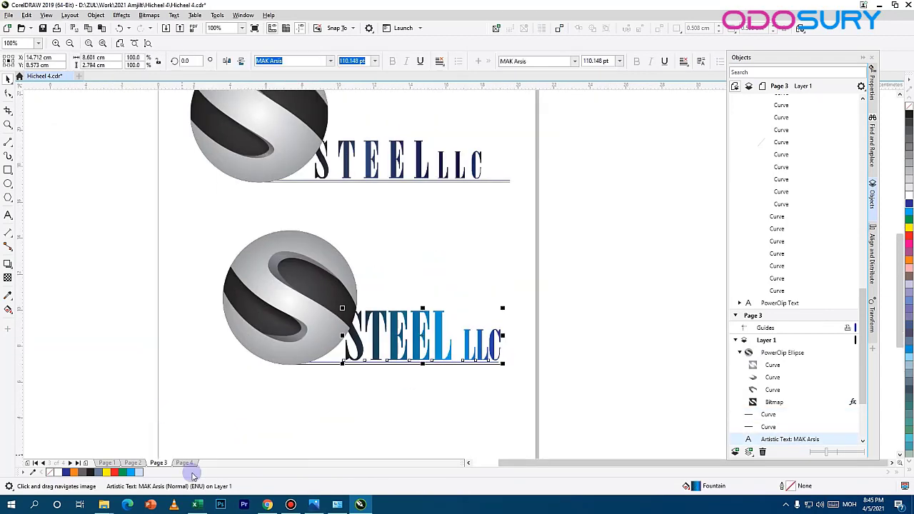
Step: On Page 4, move the D logo toward the page's upper left and shrink it to about 5.95 × 7.71 cm
{"action": "left_click", "coordinate": [188, 464]}
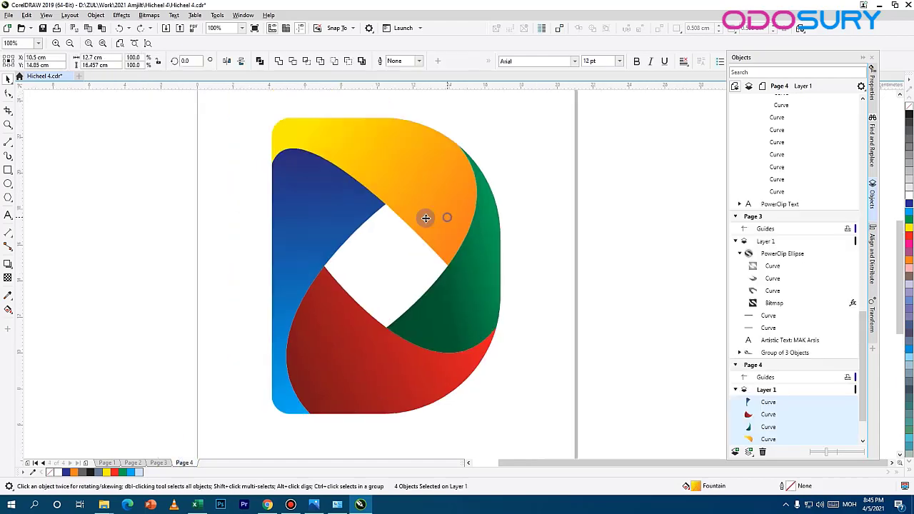
{"action": "left_click_drag", "start_coordinate": [424, 217], "coordinate": [355, 221]}
{"action": "left_click_drag", "start_coordinate": [392, 114], "coordinate": [328, 191]}
{"action": "left_click_drag", "start_coordinate": [296, 240], "coordinate": [297, 151]}
{"action": "left_click_drag", "start_coordinate": [315, 262], "coordinate": [360, 261]}
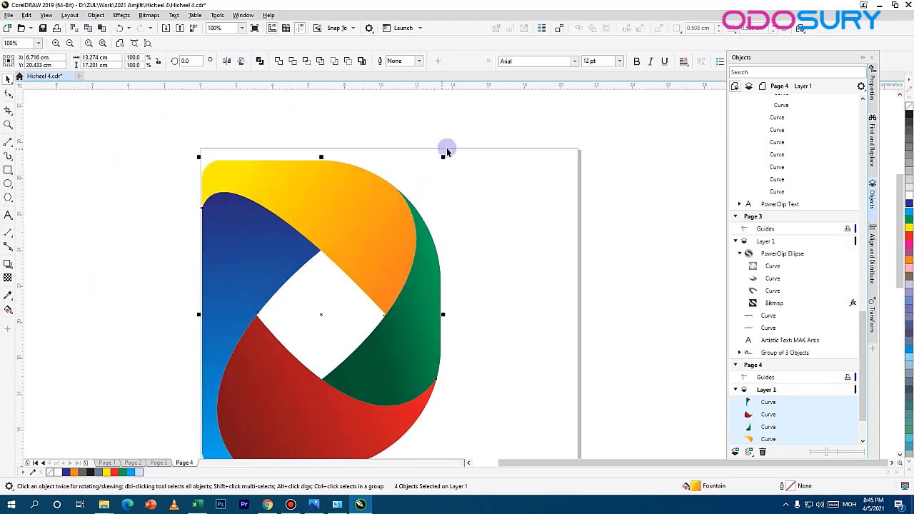
{"action": "left_click_drag", "start_coordinate": [443, 156], "coordinate": [378, 224]}
{"action": "scroll", "coordinate": [403, 343], "scroll_direction": "up", "scroll_amount": 1}
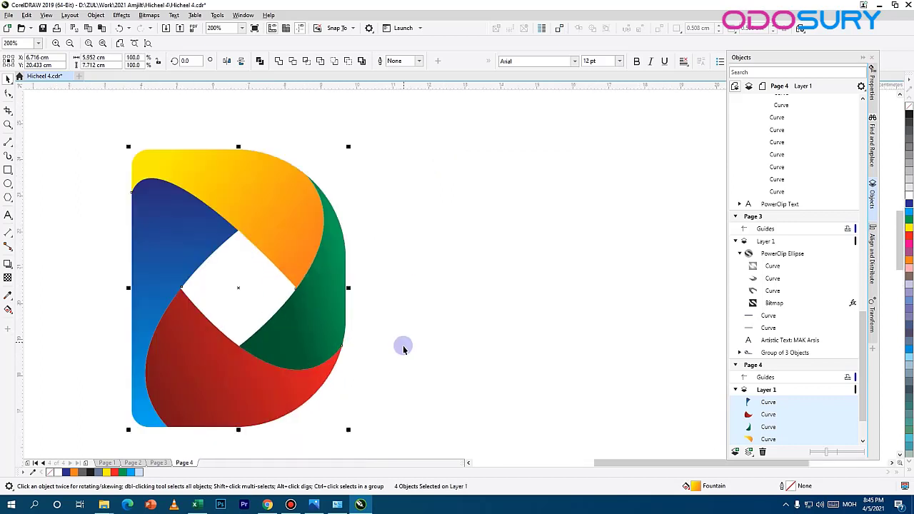
Step: Draw a rectangle about 6.5 × 8.2 cm in the empty space to the right of the D logo
{"action": "left_click_drag", "start_coordinate": [403, 347], "coordinate": [294, 330]}
{"action": "left_click", "coordinate": [8, 170]}
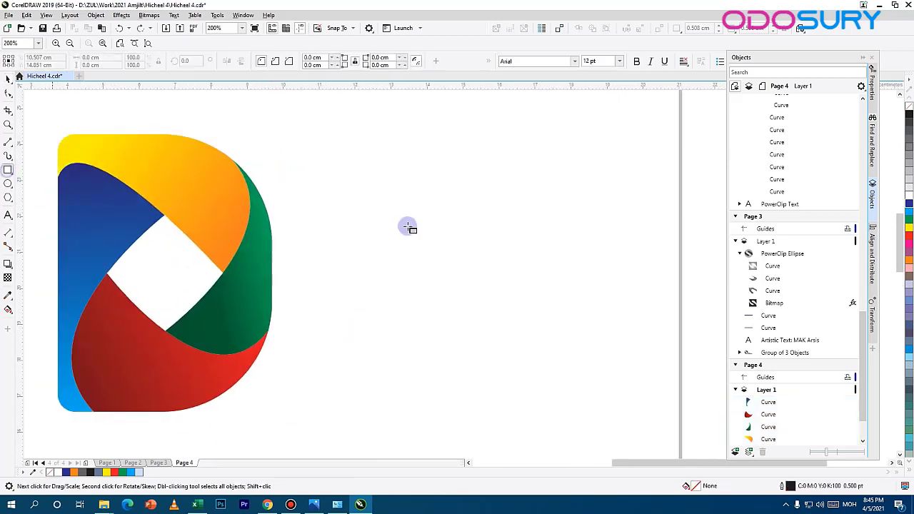
{"action": "left_click_drag", "start_coordinate": [379, 143], "coordinate": [617, 438]}
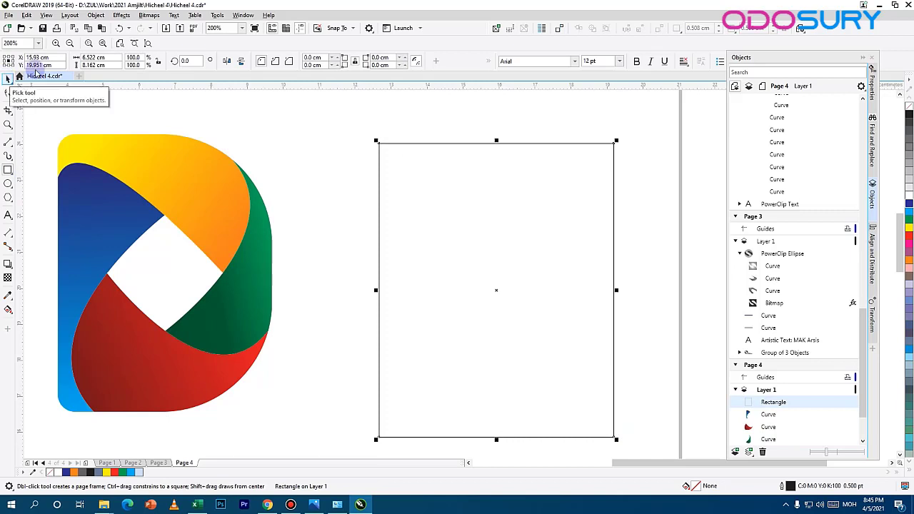
Step: Round the rectangle's right corners to 6 cm and its left corners to 1 cm independently, and shift the shape slightly left
{"action": "left_click", "coordinate": [315, 66]}
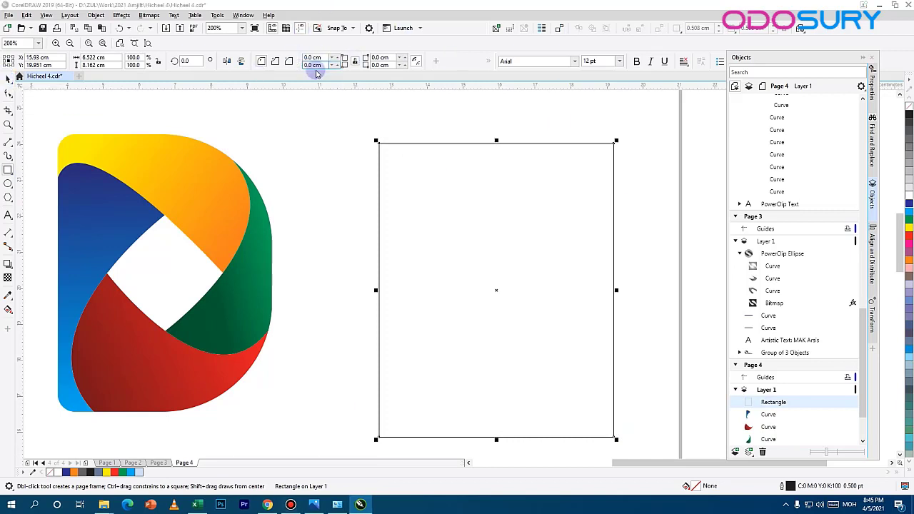
{"action": "left_click", "coordinate": [355, 61]}
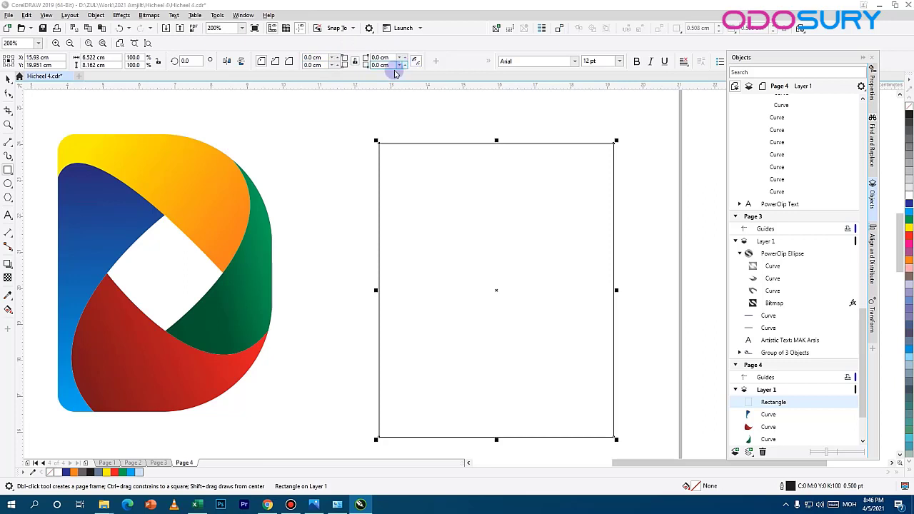
{"action": "left_click", "coordinate": [355, 62]}
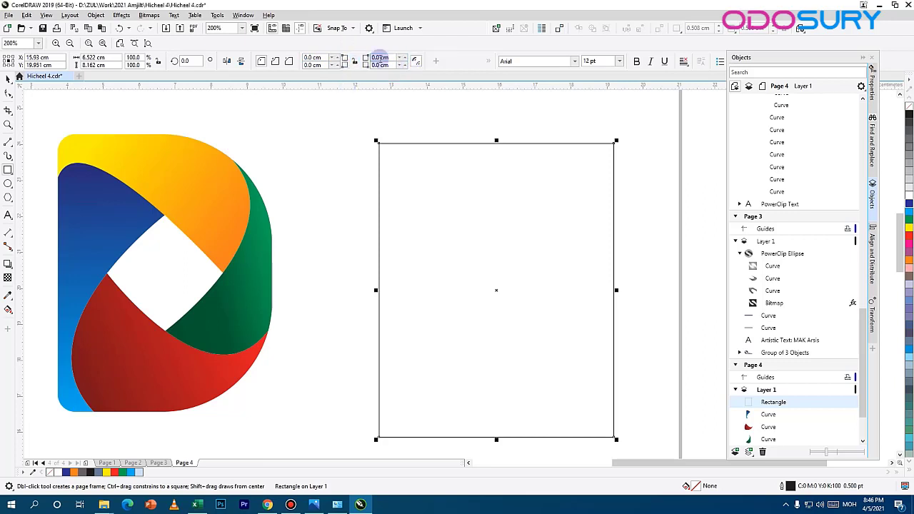
{"action": "left_click_drag", "start_coordinate": [391, 57], "coordinate": [327, 66]}
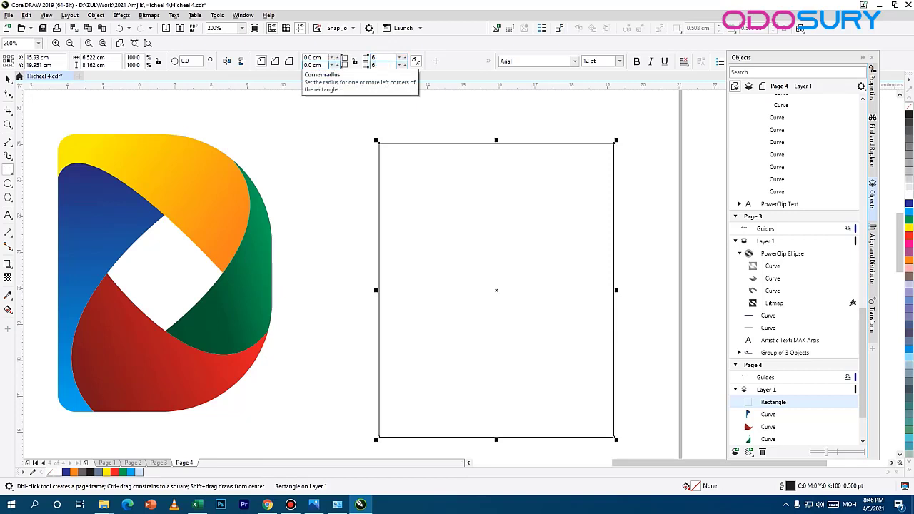
{"action": "left_click_drag", "start_coordinate": [305, 57], "coordinate": [406, 59]}
{"action": "type", "text": "1"}
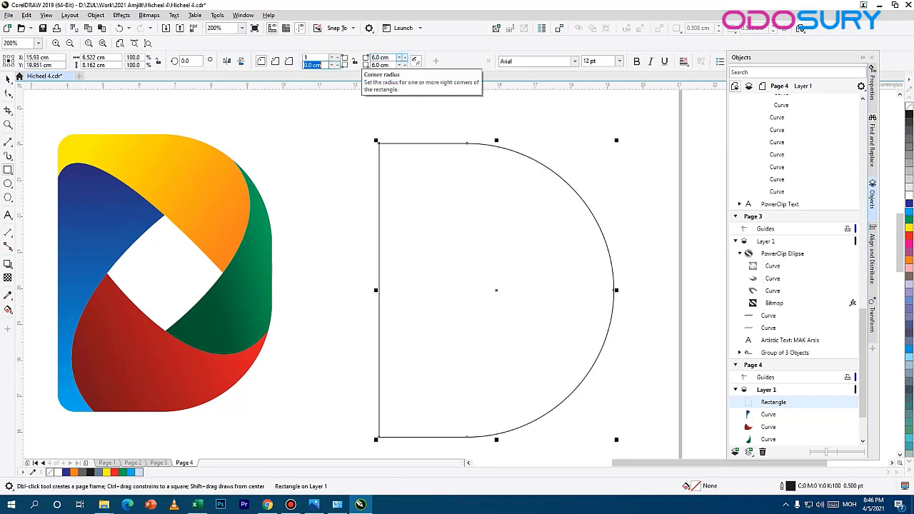
{"action": "key", "text": "Return"}
{"action": "left_click", "coordinate": [8, 77]}
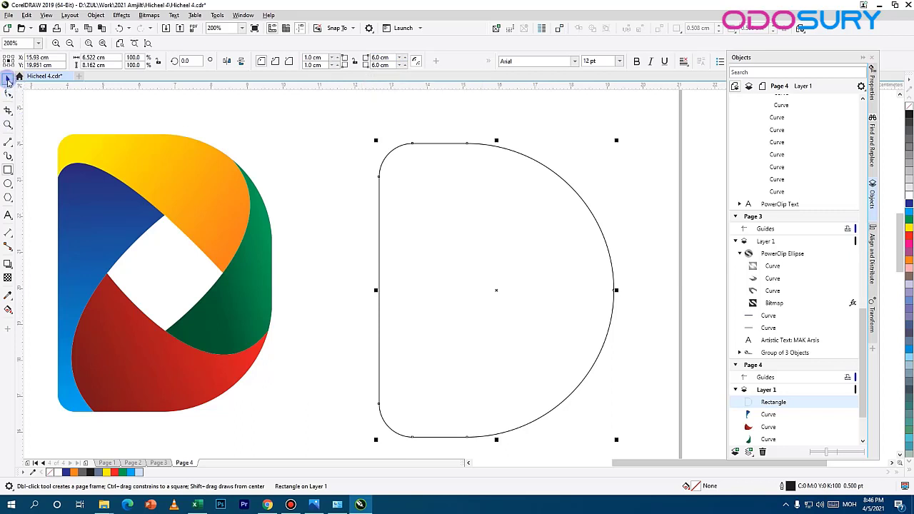
{"action": "left_click_drag", "start_coordinate": [508, 156], "coordinate": [483, 156]}
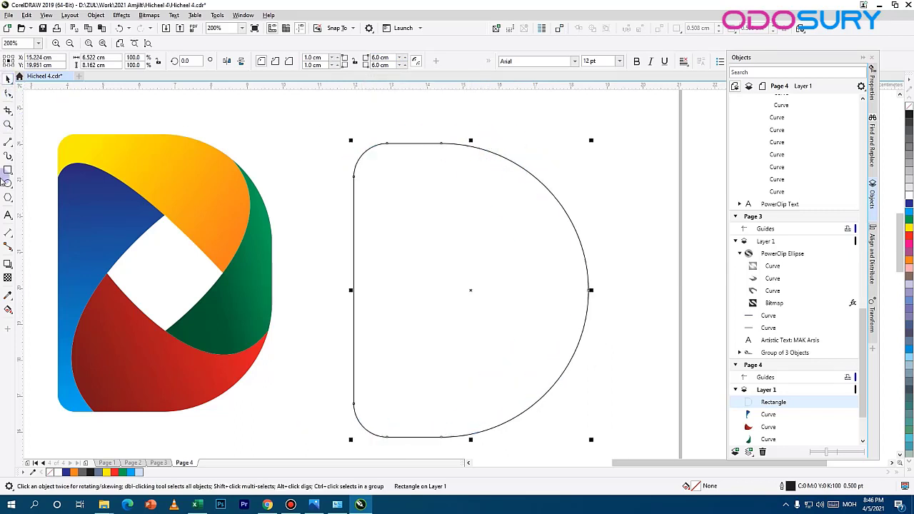
Step: Draw a square about 3.07 cm wide inside the D outline and center it horizontally and vertically on the outline
{"action": "left_click", "coordinate": [7, 171]}
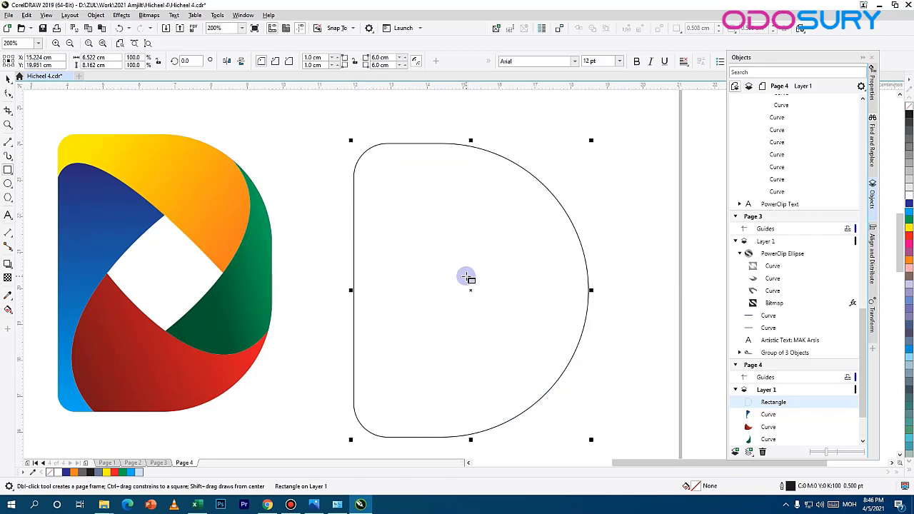
{"action": "left_click_drag", "start_coordinate": [466, 278], "coordinate": [522, 333]}
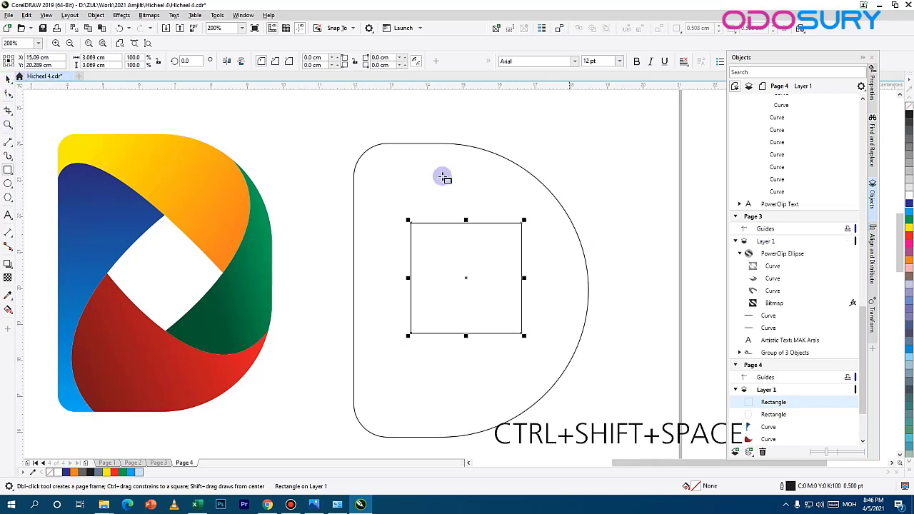
{"action": "left_click", "coordinate": [8, 79]}
{"action": "left_click", "coordinate": [434, 163], "text": "shift"}
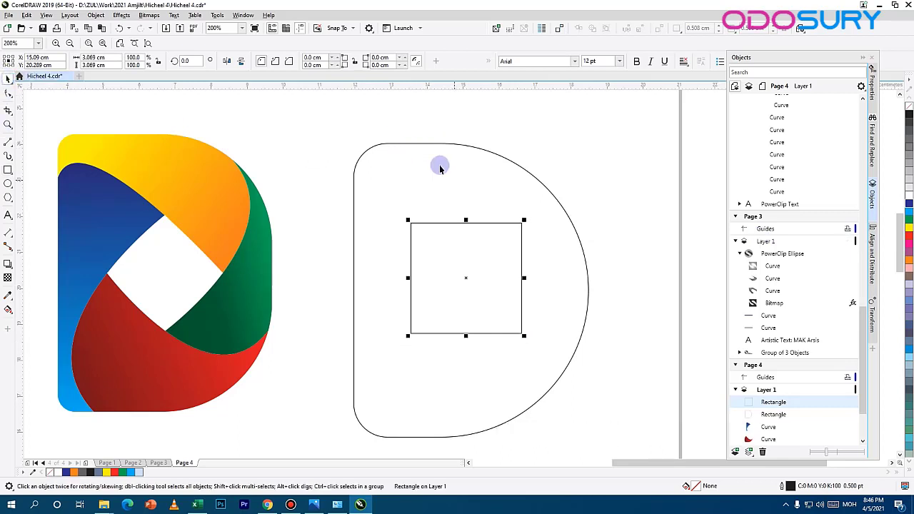
{"action": "left_click", "coordinate": [872, 191]}
{"action": "left_click", "coordinate": [873, 256]}
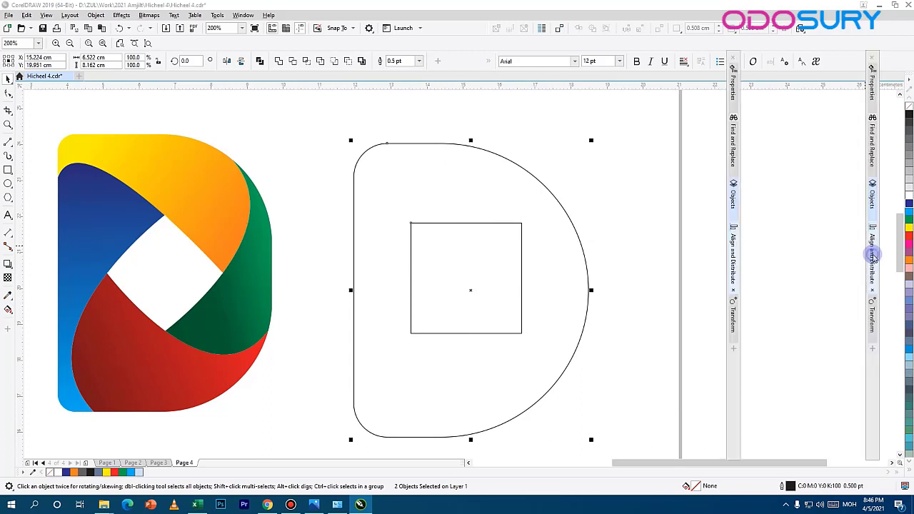
{"action": "left_click", "coordinate": [756, 80]}
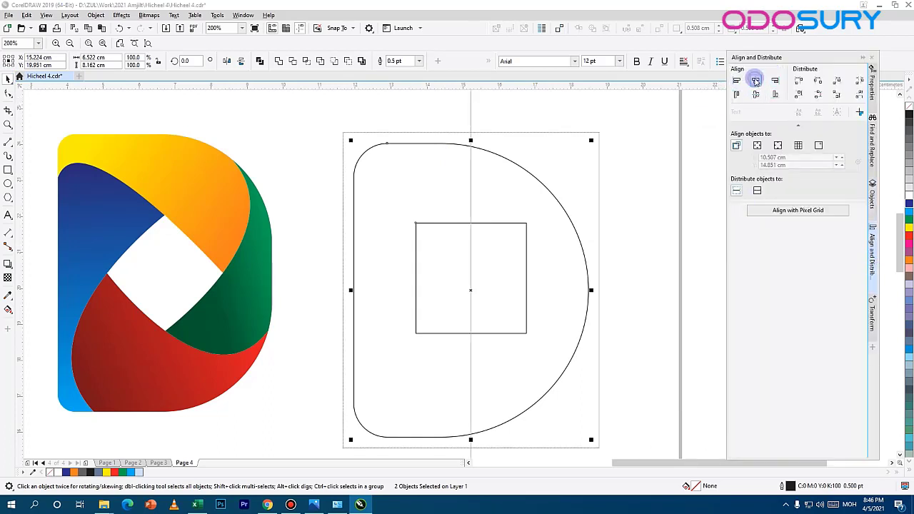
{"action": "left_click", "coordinate": [755, 94]}
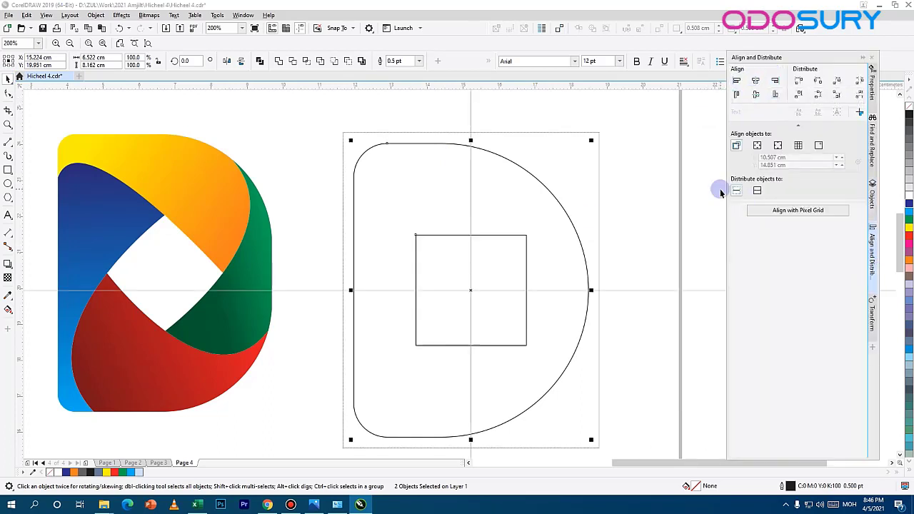
{"action": "left_click", "coordinate": [632, 232]}
Step: Rotate the centered square by 45 degrees to form a diamond
{"action": "left_click", "coordinate": [491, 233]}
{"action": "left_click", "coordinate": [492, 236]}
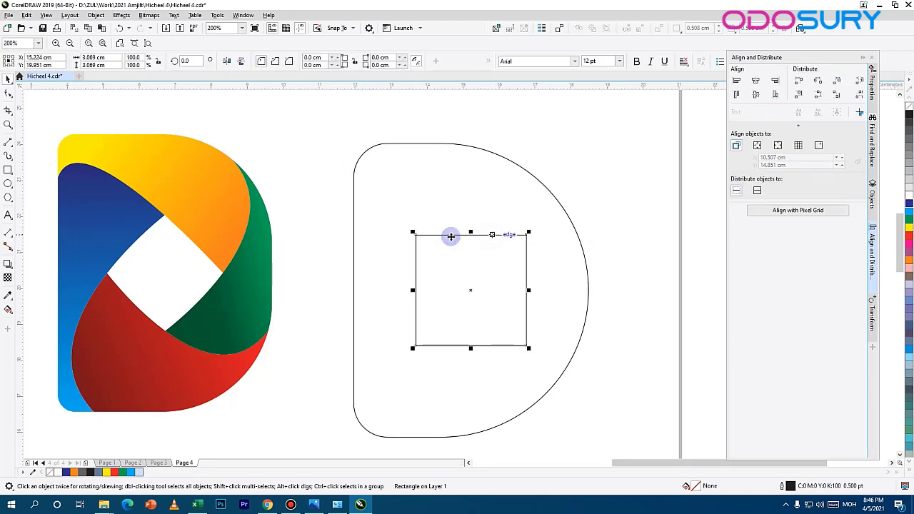
{"action": "type", "text": "4"}
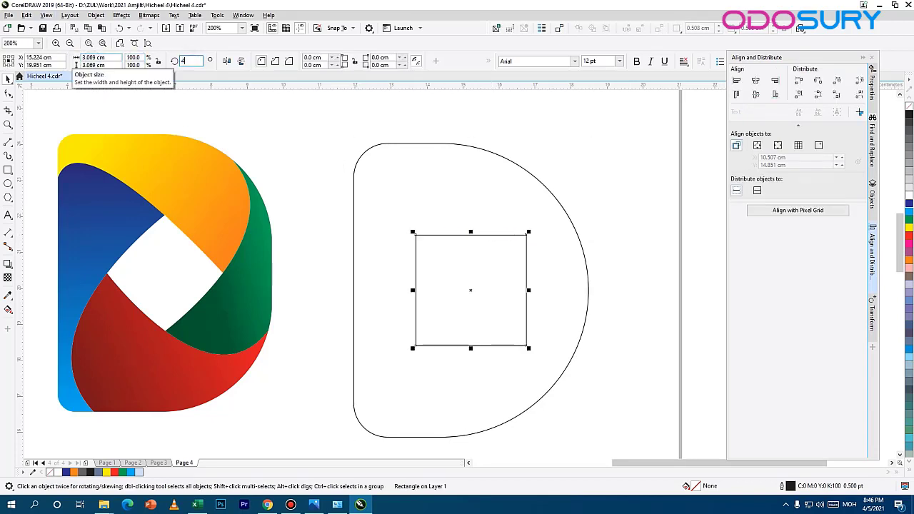
{"action": "type", "text": "5"}
{"action": "key", "text": "Return"}
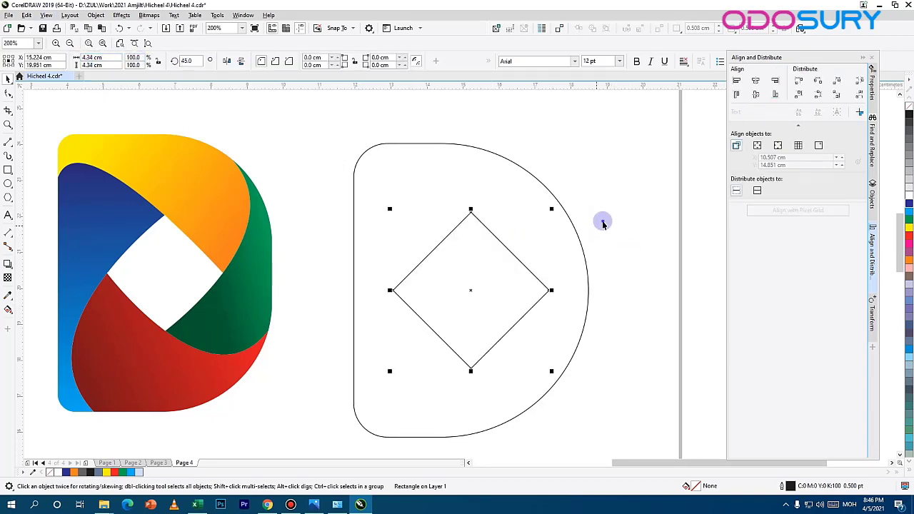
Step: Draw a Pen curve from the diamond's right corner through its top corner to the outline's upper left edge, ending beyond it
{"action": "left_click", "coordinate": [603, 221]}
{"action": "left_click", "coordinate": [472, 210]}
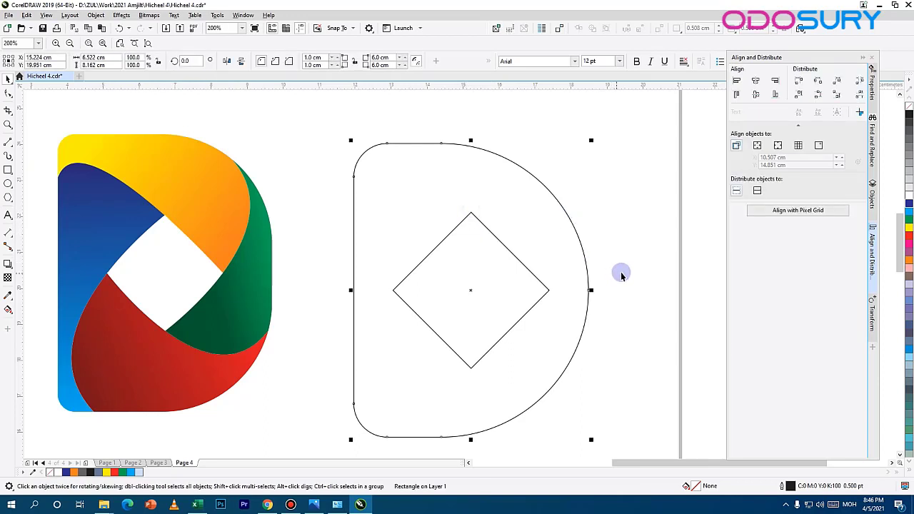
{"action": "left_click_drag", "start_coordinate": [650, 243], "coordinate": [505, 242]}
{"action": "left_click", "coordinate": [326, 212]}
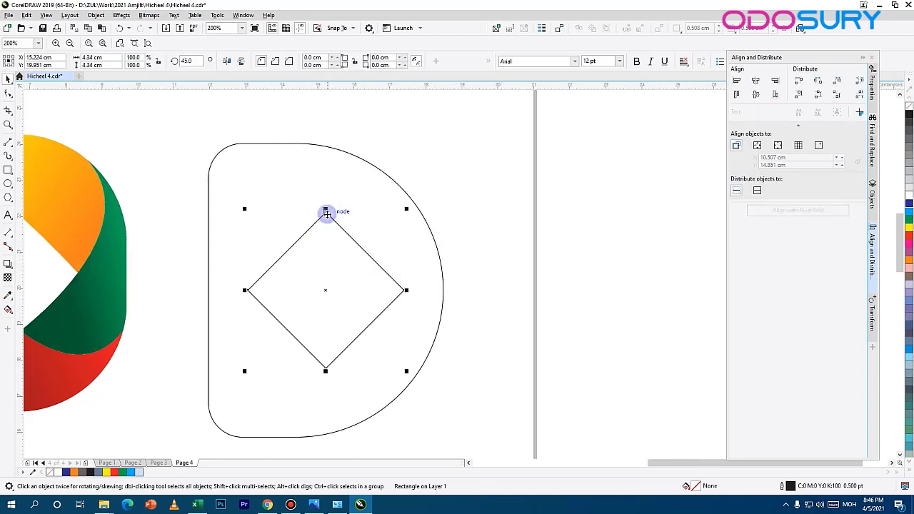
{"action": "left_click", "coordinate": [547, 259]}
{"action": "left_click_drag", "start_coordinate": [379, 246], "coordinate": [475, 243]}
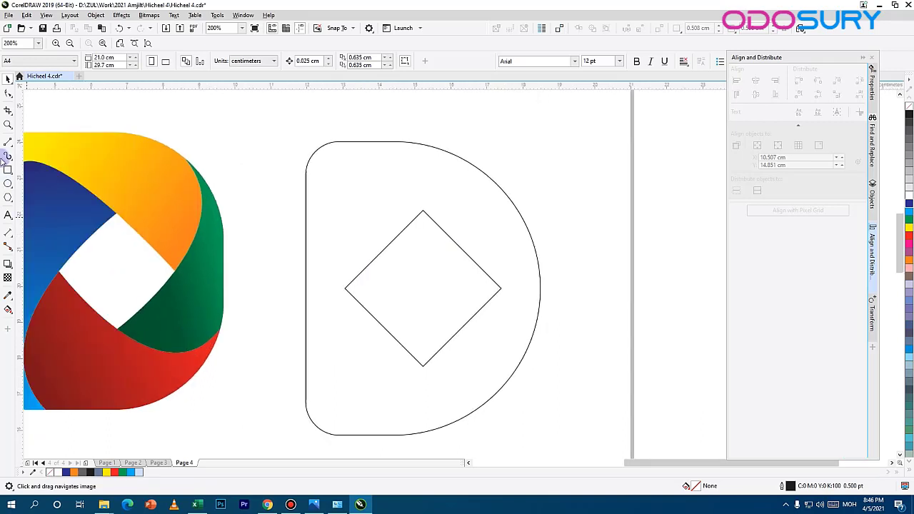
{"action": "left_click", "coordinate": [9, 147]}
{"action": "left_click", "coordinate": [33, 176]}
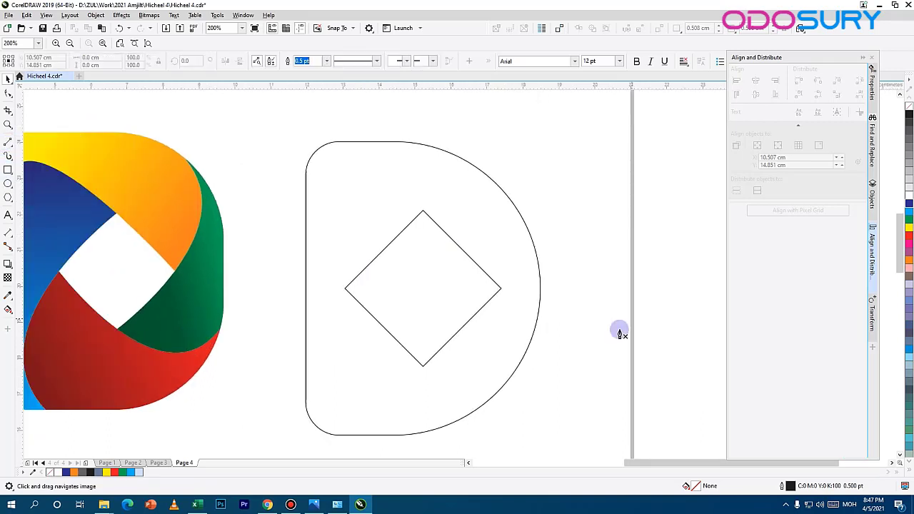
{"action": "left_click", "coordinate": [501, 289]}
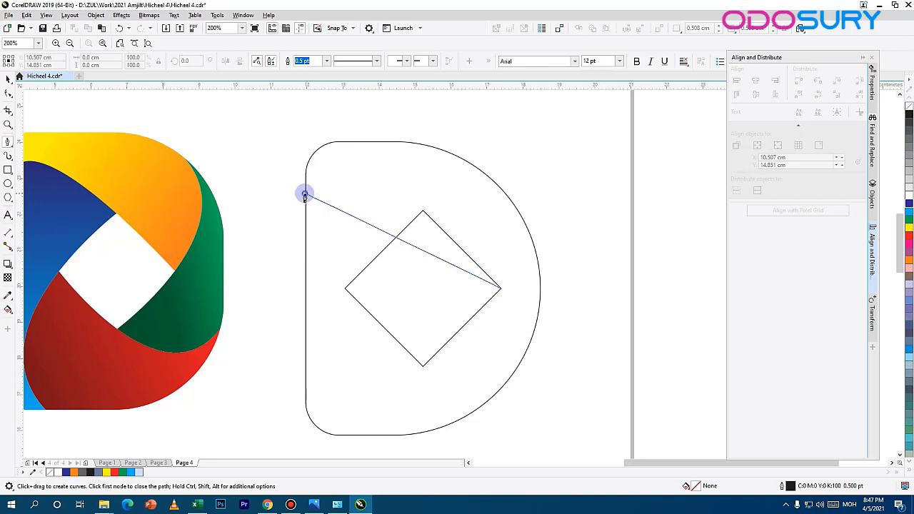
{"action": "left_click_drag", "start_coordinate": [305, 194], "coordinate": [271, 291]}
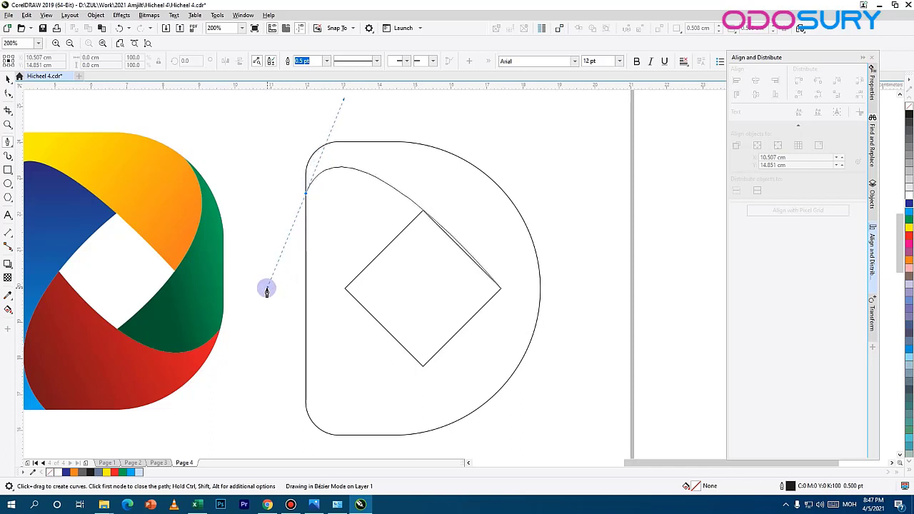
{"action": "left_click_drag", "start_coordinate": [268, 289], "coordinate": [267, 288]}
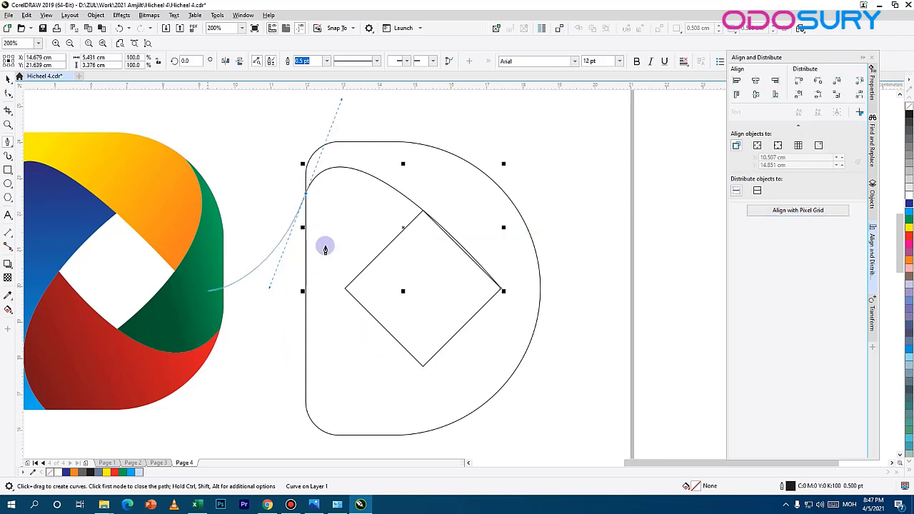
{"action": "double_click", "coordinate": [262, 199]}
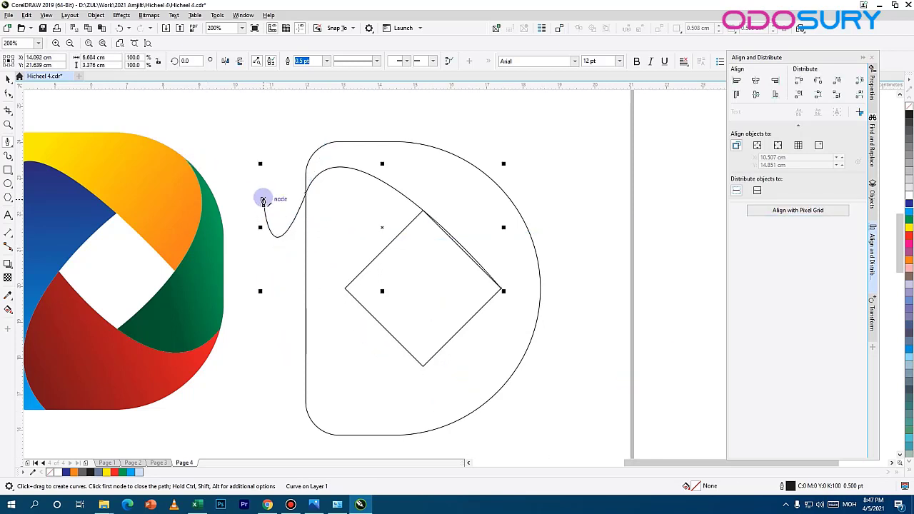
Step: Draw a second Pen curve from the diamond's bottom corner through its right corner to the outline's upper right arc, ending outside it
{"action": "left_click", "coordinate": [423, 370]}
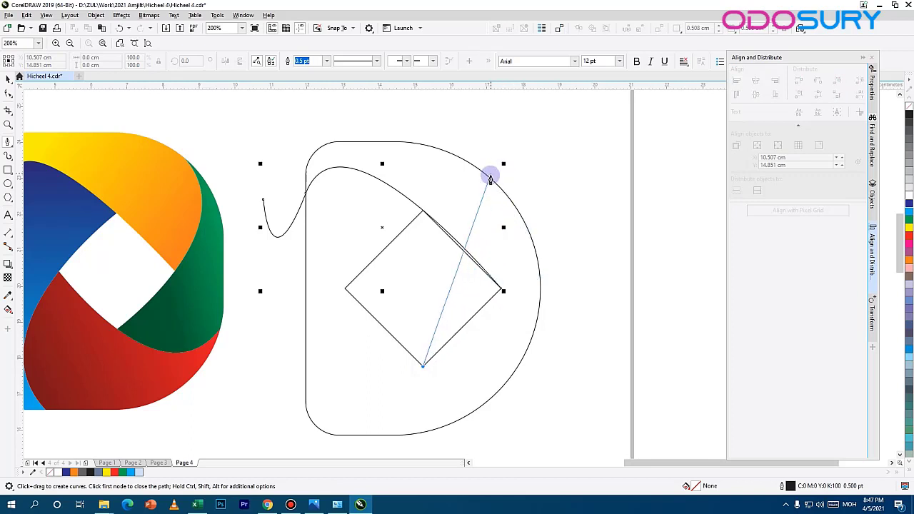
{"action": "left_click_drag", "start_coordinate": [489, 170], "coordinate": [382, 177]}
{"action": "double_click", "coordinate": [565, 215]}
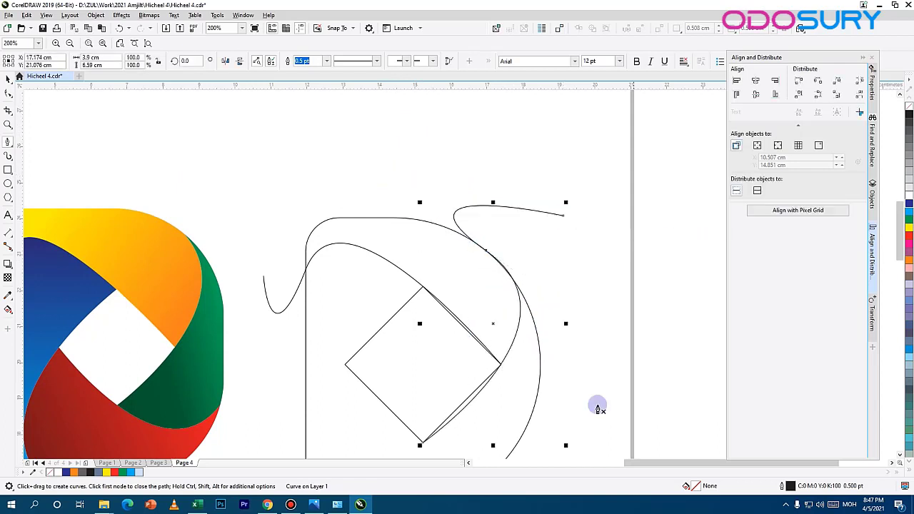
{"action": "left_click_drag", "start_coordinate": [530, 387], "coordinate": [582, 203]}
{"action": "scroll", "coordinate": [582, 203], "scroll_direction": "up", "scroll_amount": 1}
{"action": "left_click", "coordinate": [399, 180]}
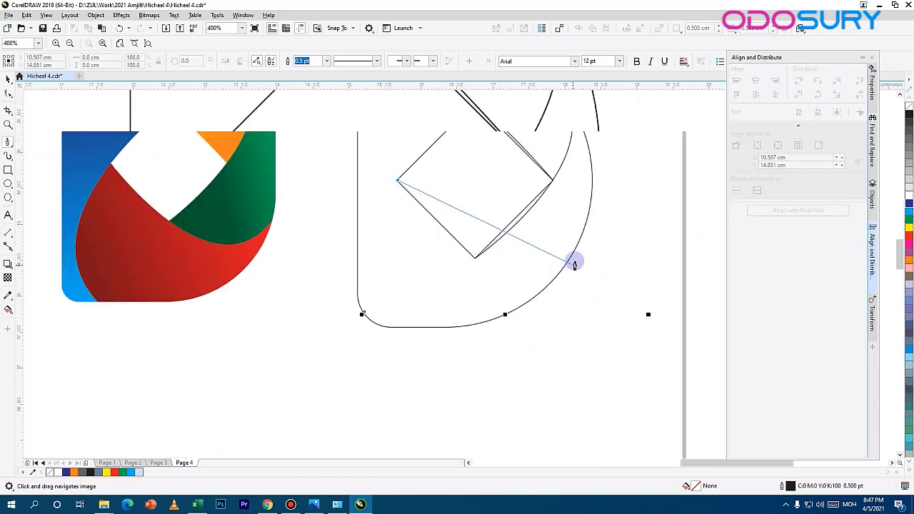
{"action": "mouse_move", "coordinate": [583, 260]}
{"action": "left_mouse_down"}
{"action": "mouse_move", "coordinate": [662, 240]}
{"action": "mouse_move", "coordinate": [662, 274]}
{"action": "left_mouse_up"}
{"action": "left_click_drag", "start_coordinate": [595, 160], "coordinate": [645, 177]}
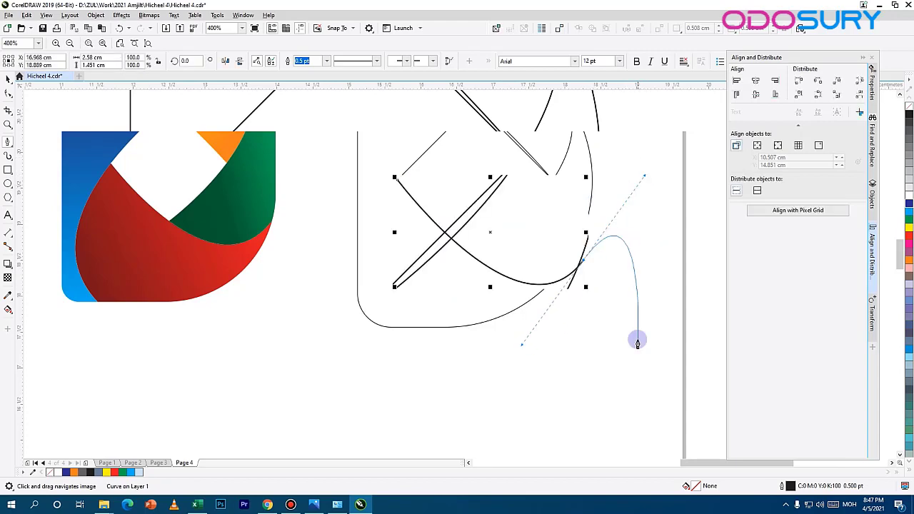
{"action": "double_click", "coordinate": [637, 343]}
{"action": "left_click_drag", "start_coordinate": [639, 226], "coordinate": [547, 347]}
{"action": "left_click_drag", "start_coordinate": [416, 216], "coordinate": [470, 203]}
{"action": "scroll", "coordinate": [456, 207], "scroll_direction": "down", "scroll_amount": 1}
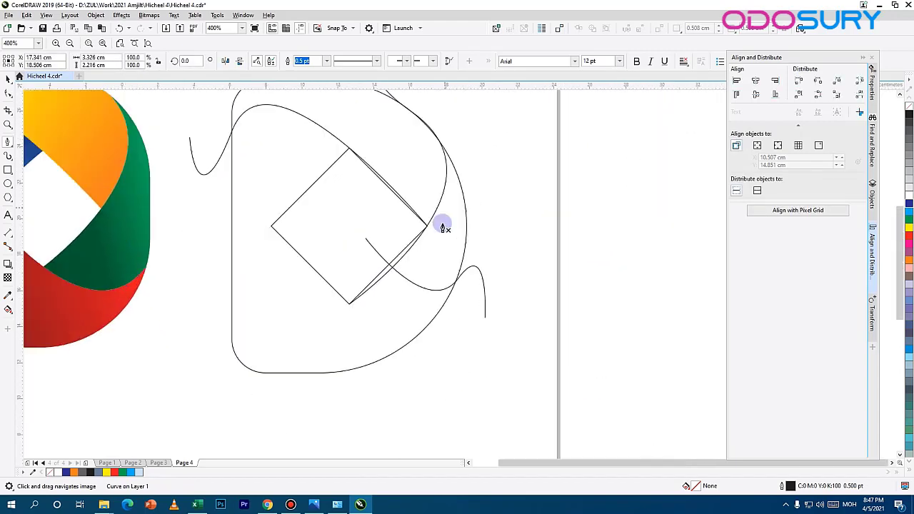
{"action": "scroll", "coordinate": [401, 216], "scroll_direction": "up", "scroll_amount": 1}
{"action": "left_click", "coordinate": [515, 333]}
{"action": "key", "text": "ctrl+z"}
{"action": "key", "text": "ctrl+z"}
{"action": "scroll", "coordinate": [547, 290], "scroll_direction": "down", "scroll_amount": 2}
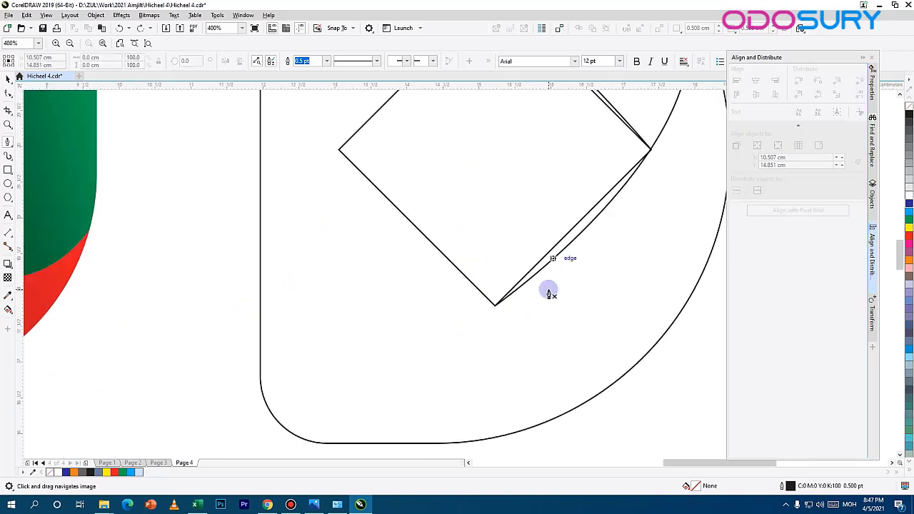
Step: Draw a third Pen curve from the diamond's left corner through its bottom corner to the outline's lower right arc, ending outside it
{"action": "left_click", "coordinate": [340, 220]}
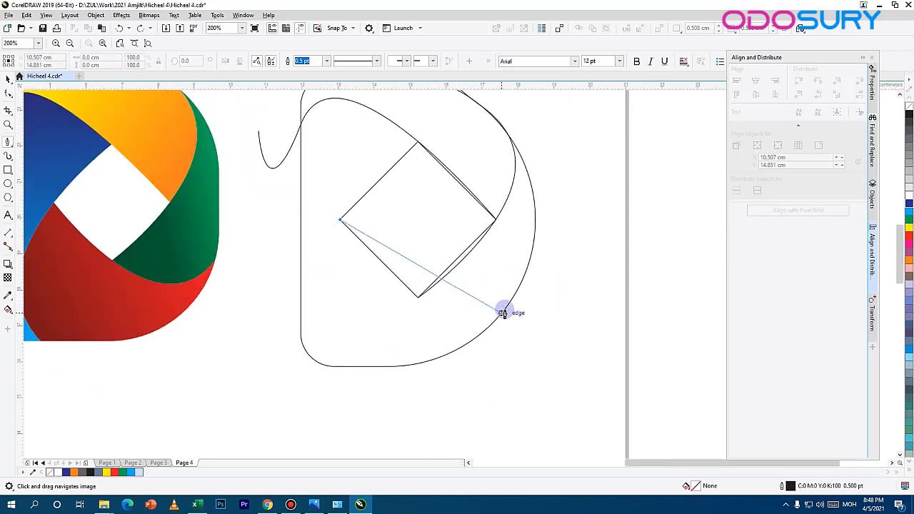
{"action": "left_click_drag", "start_coordinate": [506, 307], "coordinate": [564, 252]}
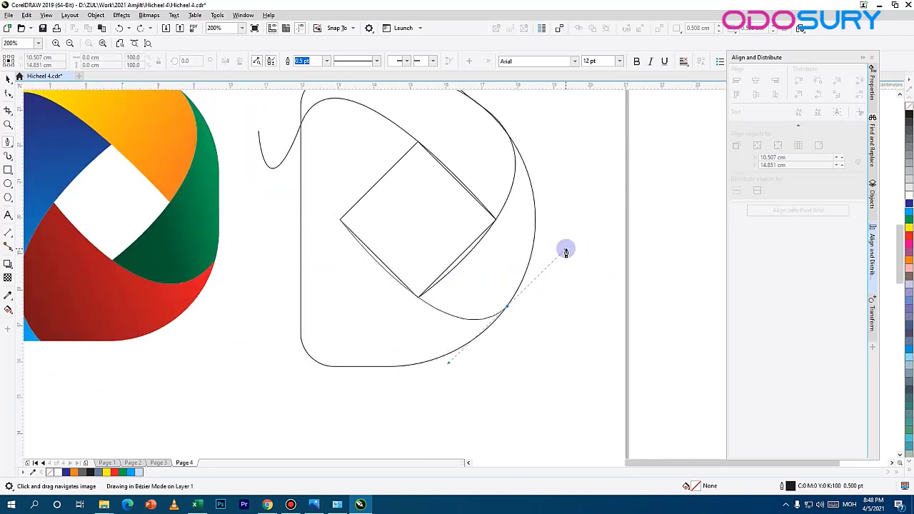
{"action": "left_click", "coordinate": [579, 347]}
Step: Draw a fourth Pen curve from the diamond's top corner through its left corner to the outline's bottom edge, ending below it
{"action": "left_click", "coordinate": [475, 154]}
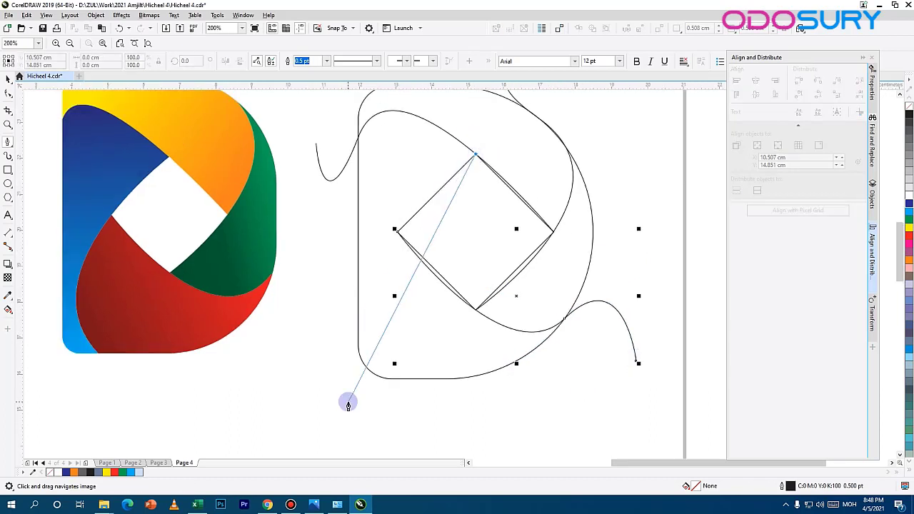
{"action": "left_click_drag", "start_coordinate": [394, 378], "coordinate": [443, 426]}
{"action": "double_click", "coordinate": [504, 277]}
{"action": "left_click_drag", "start_coordinate": [504, 277], "coordinate": [493, 410]}
Step: Examine how the dividing curves meet the diamond's top, right and left corners
{"action": "left_click", "coordinate": [8, 93]}
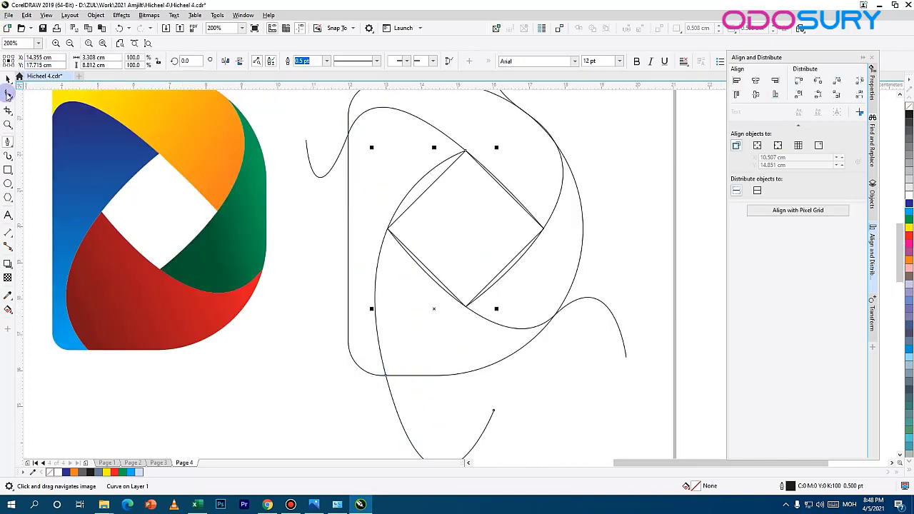
{"action": "left_click_drag", "start_coordinate": [383, 374], "coordinate": [298, 267]}
{"action": "scroll", "coordinate": [483, 155], "scroll_direction": "up", "scroll_amount": 3}
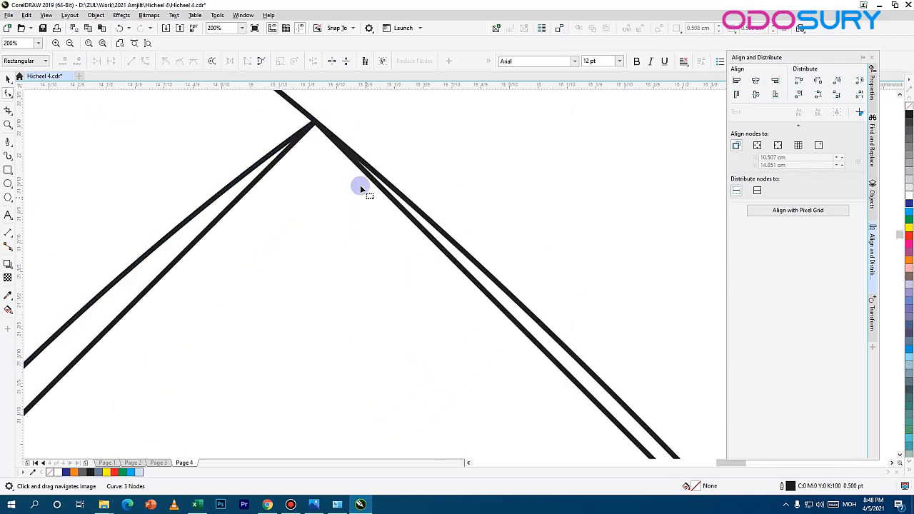
{"action": "scroll", "coordinate": [432, 214], "scroll_direction": "down", "scroll_amount": 3}
{"action": "scroll", "coordinate": [449, 258], "scroll_direction": "up", "scroll_amount": 4}
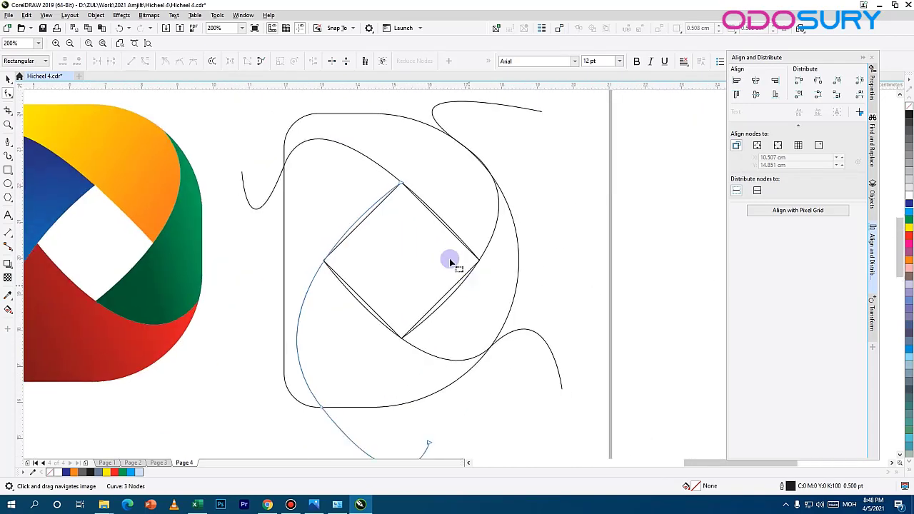
{"action": "left_click", "coordinate": [465, 273]}
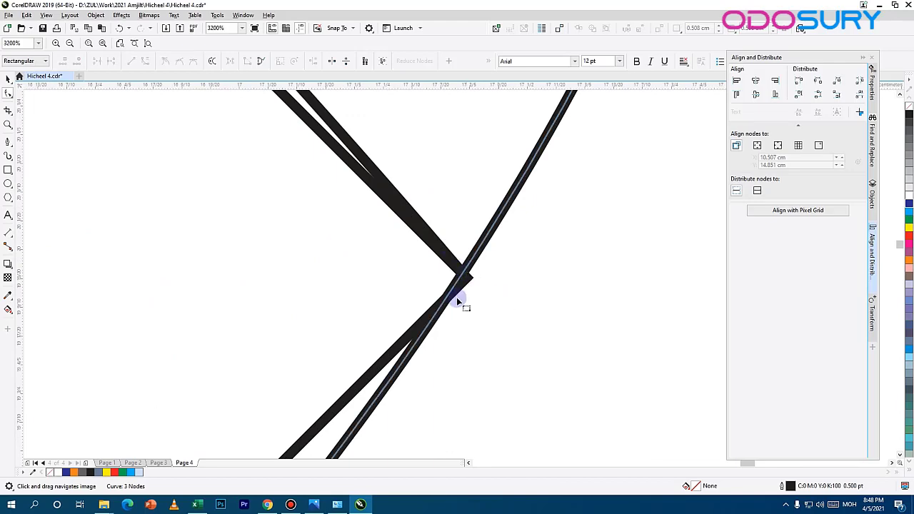
{"action": "scroll", "coordinate": [377, 322], "scroll_direction": "down", "scroll_amount": 4}
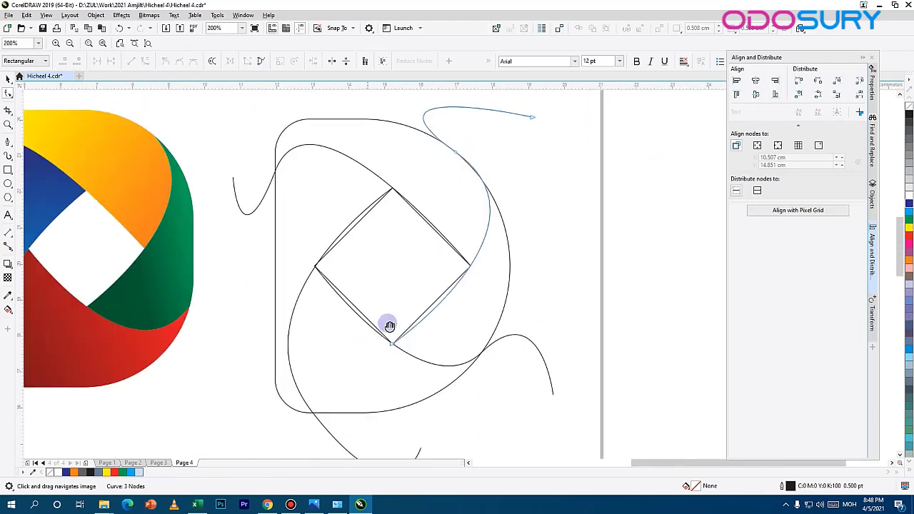
{"action": "scroll", "coordinate": [404, 300], "scroll_direction": "up", "scroll_amount": 5}
{"action": "left_click_drag", "start_coordinate": [562, 391], "coordinate": [278, 83]}
{"action": "left_click_drag", "start_coordinate": [514, 329], "coordinate": [294, 190]}
{"action": "scroll", "coordinate": [293, 192], "scroll_direction": "down", "scroll_amount": 1}
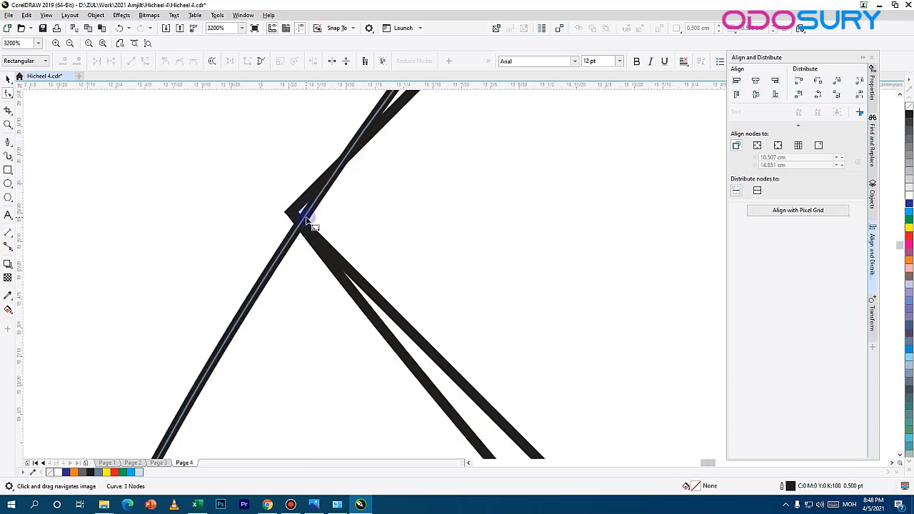
Step: Move the third curve's middle node onto the diamond's bottom corner
{"action": "scroll", "coordinate": [308, 214], "scroll_direction": "down", "scroll_amount": 2}
{"action": "left_click_drag", "start_coordinate": [583, 367], "coordinate": [300, 208]}
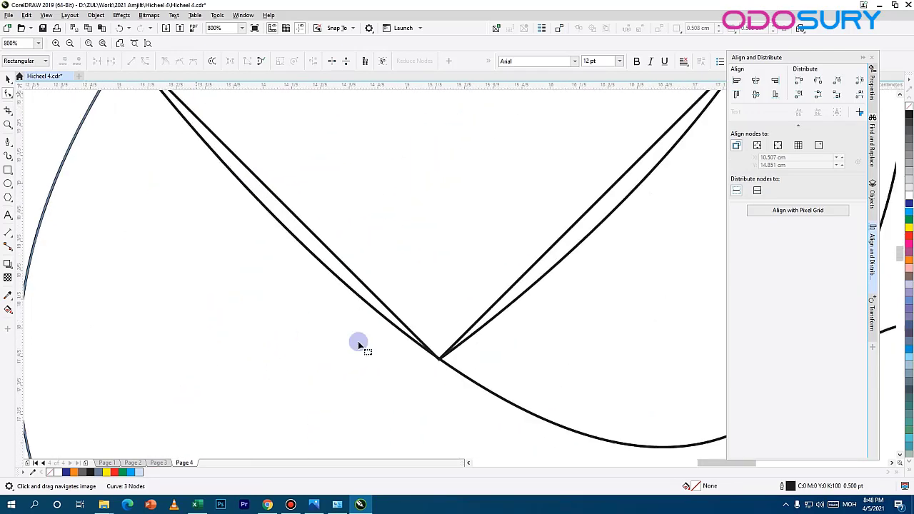
{"action": "scroll", "coordinate": [459, 350], "scroll_direction": "up", "scroll_amount": 2}
{"action": "left_click", "coordinate": [413, 401]}
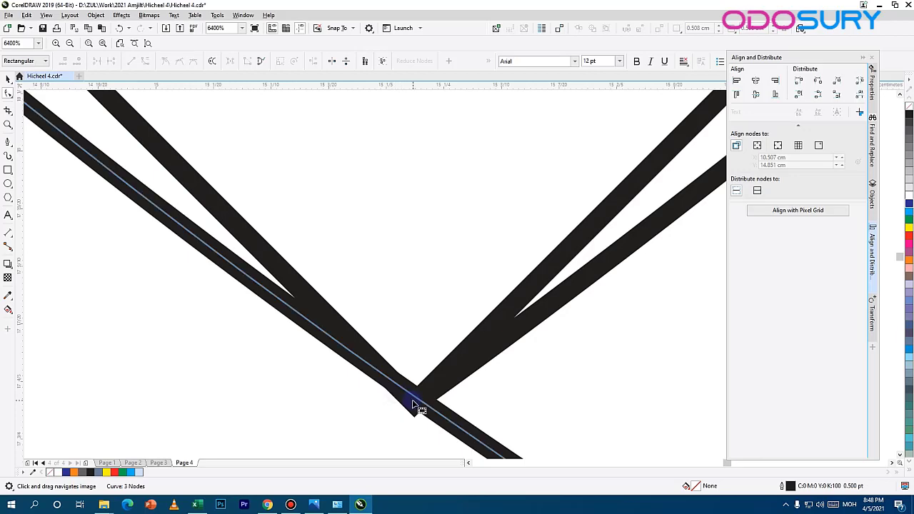
{"action": "left_click_drag", "start_coordinate": [427, 397], "coordinate": [419, 412]}
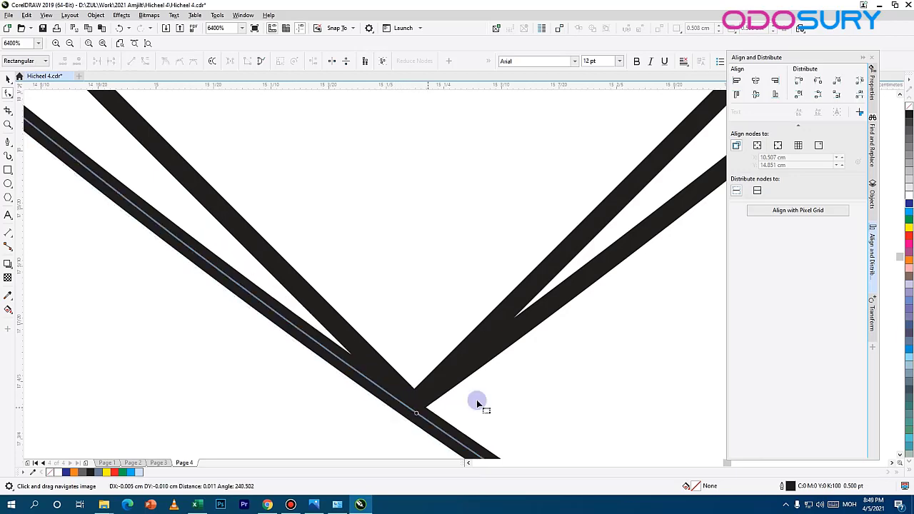
Step: Create the upper band between the outline and the diamond's upper right side with Smart Fill and color it orange
{"action": "scroll", "coordinate": [528, 390], "scroll_direction": "down", "scroll_amount": 2}
{"action": "left_click_drag", "start_coordinate": [558, 168], "coordinate": [189, 301]}
{"action": "left_click_drag", "start_coordinate": [650, 100], "coordinate": [386, 320]}
{"action": "scroll", "coordinate": [404, 310], "scroll_direction": "down", "scroll_amount": 2}
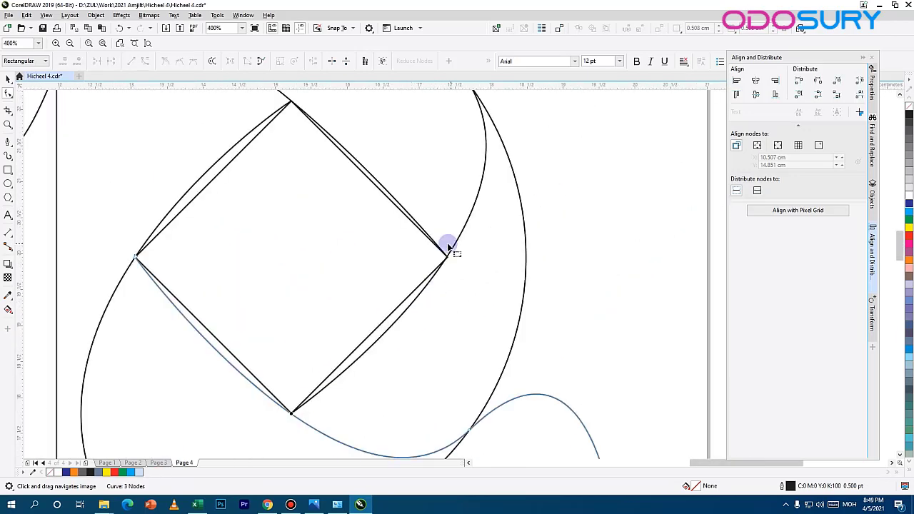
{"action": "scroll", "coordinate": [447, 243], "scroll_direction": "up", "scroll_amount": 3}
{"action": "scroll", "coordinate": [256, 227], "scroll_direction": "down", "scroll_amount": 4}
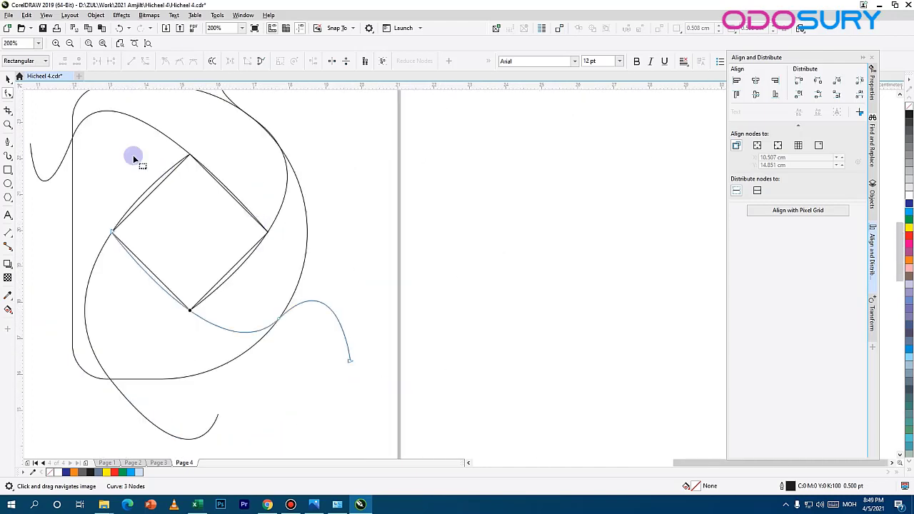
{"action": "left_click_drag", "start_coordinate": [255, 160], "coordinate": [428, 210]}
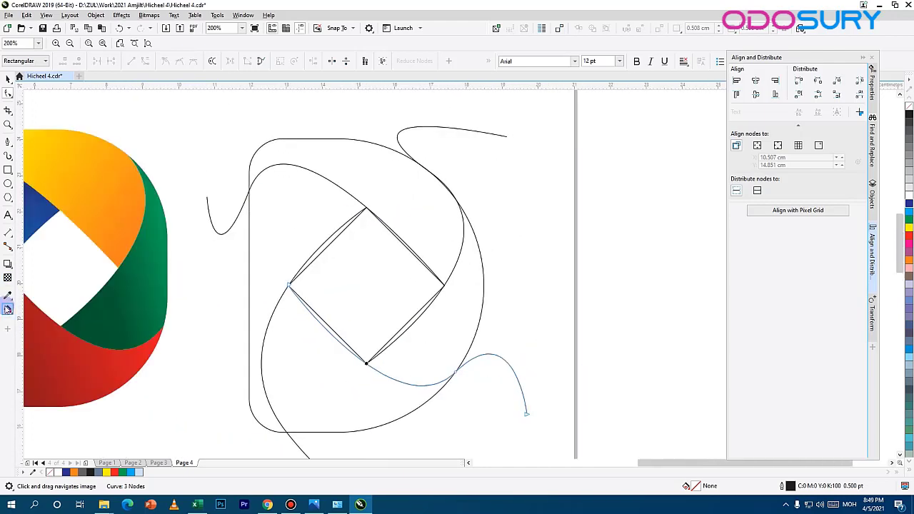
{"action": "left_click", "coordinate": [7, 309]}
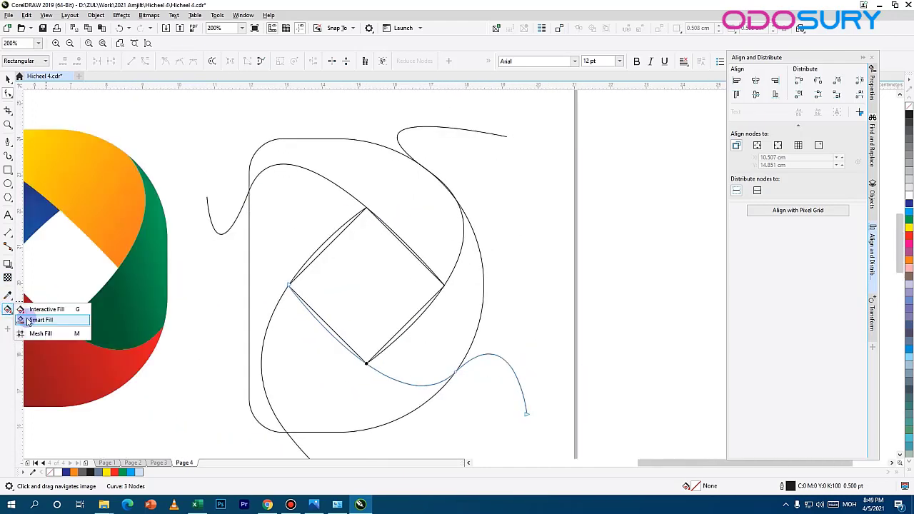
{"action": "left_click", "coordinate": [27, 321]}
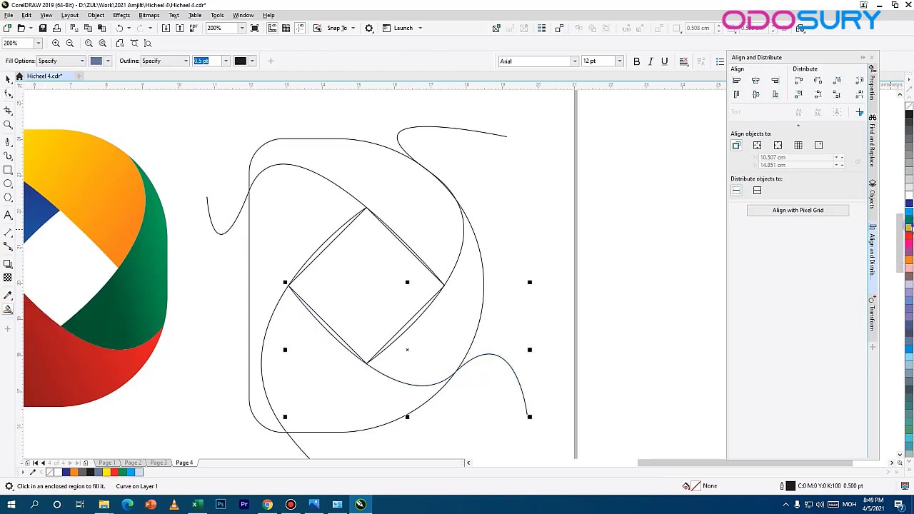
{"action": "left_click", "coordinate": [391, 196]}
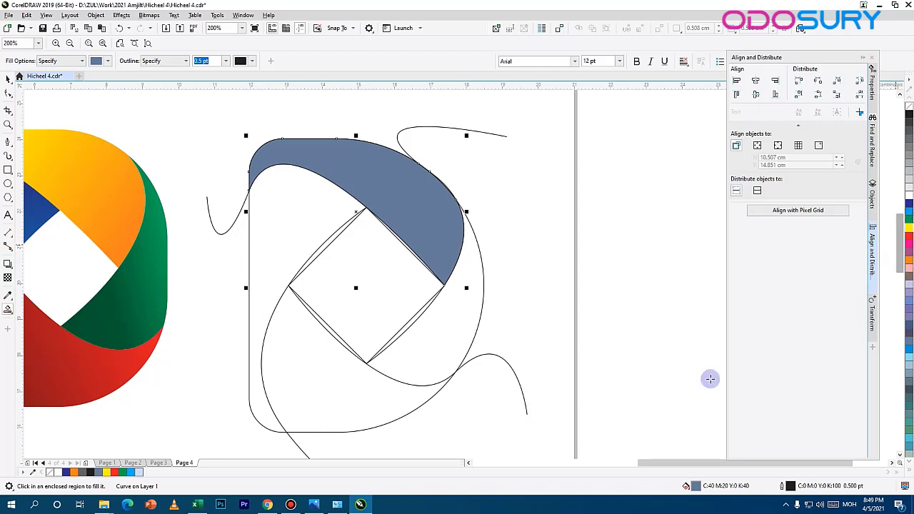
{"action": "left_click", "coordinate": [910, 260]}
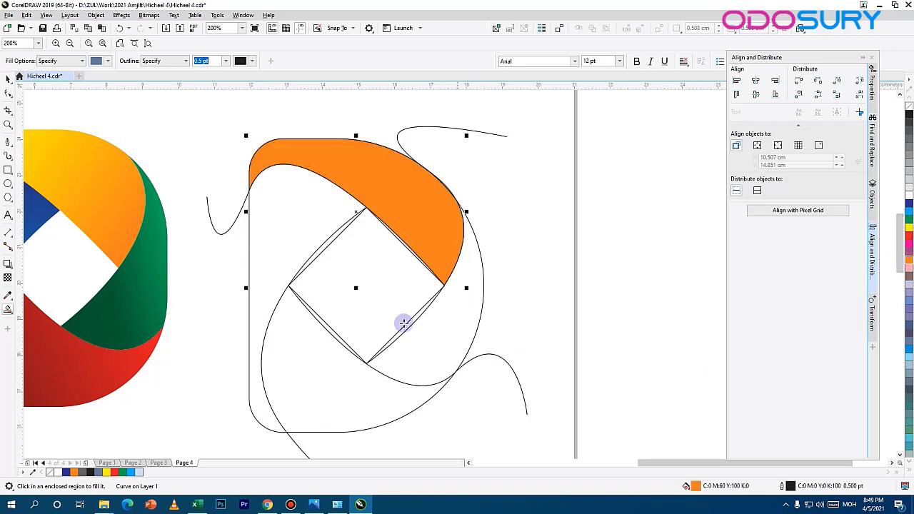
Step: Try to Smart Fill the right, lower and left sections of the outline, and undo those fills
{"action": "left_click", "coordinate": [404, 323]}
{"action": "key", "text": "ctrl+z"}
{"action": "key", "text": "ctrl+shift+z"}
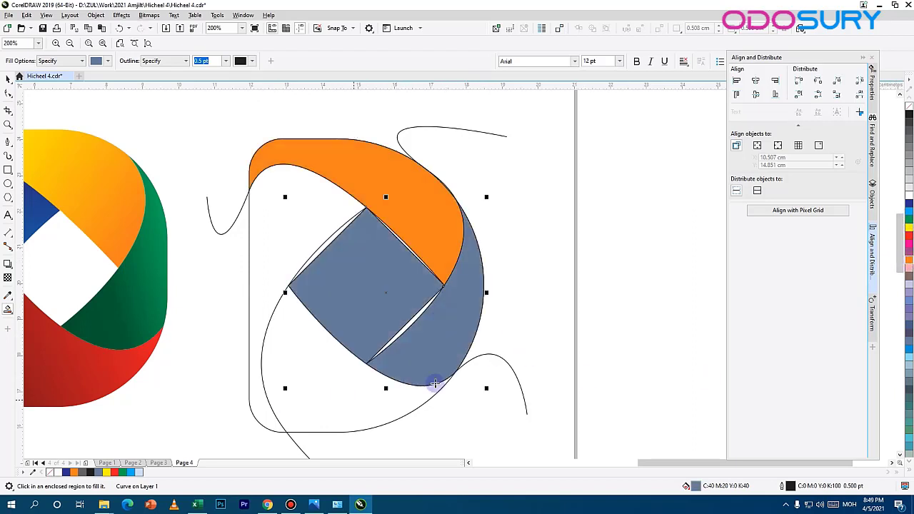
{"action": "key", "text": "ctrl+z"}
{"action": "left_click", "coordinate": [383, 386]}
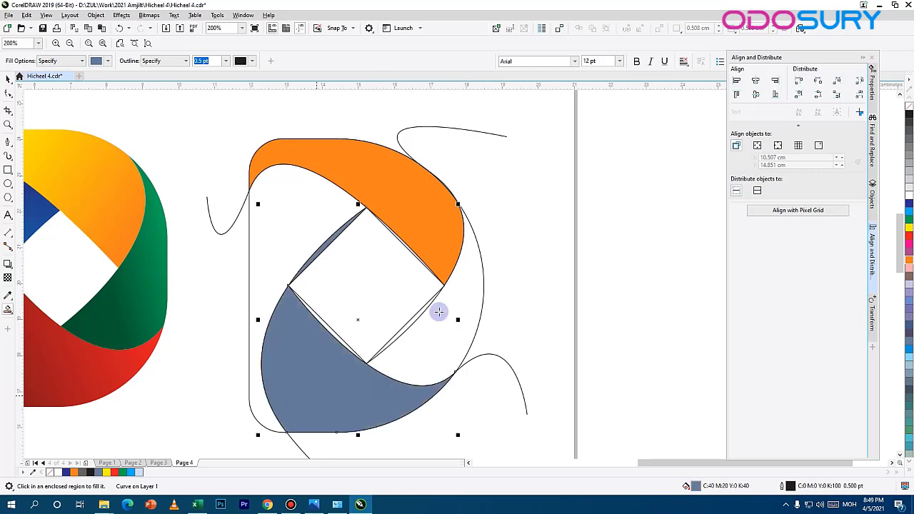
{"action": "left_click", "coordinate": [280, 236]}
{"action": "left_click", "coordinate": [459, 362]}
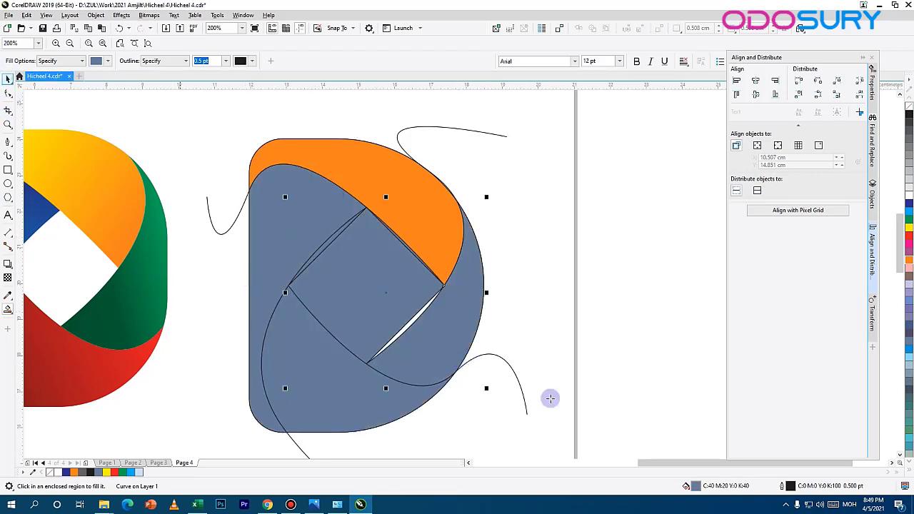
{"action": "key", "text": "ctrl+z"}
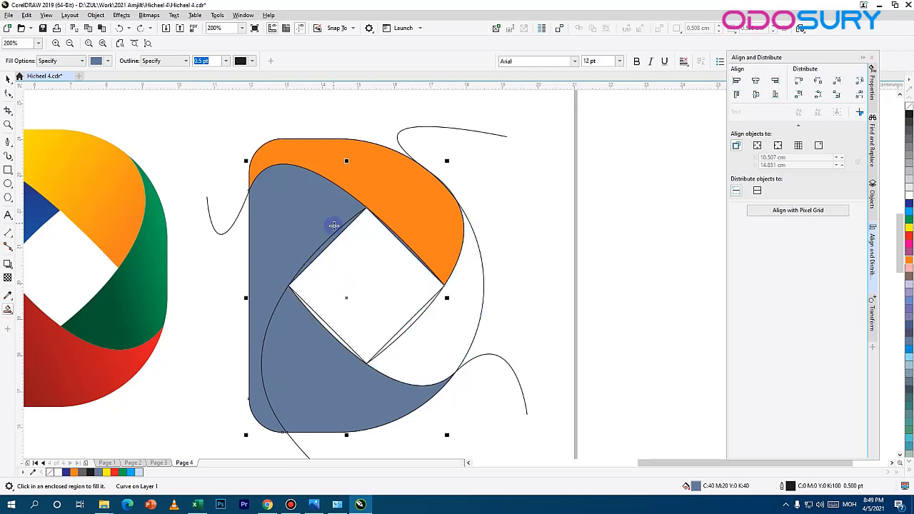
{"action": "key", "text": "ctrl+z"}
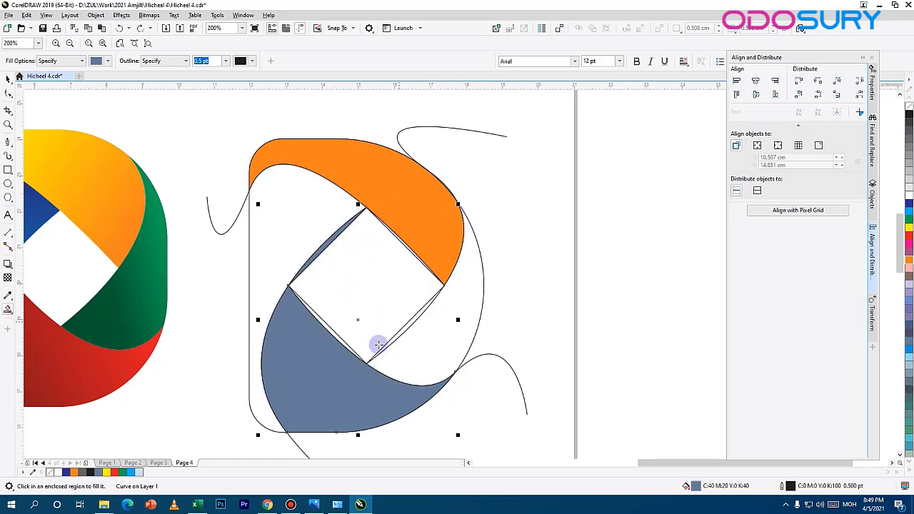
{"action": "key", "text": "ctrl+z"}
Step: Readjust the third curve's middle node at the diamond's bottom corner so the curves meet there
{"action": "scroll", "coordinate": [333, 288], "scroll_direction": "up", "scroll_amount": 5}
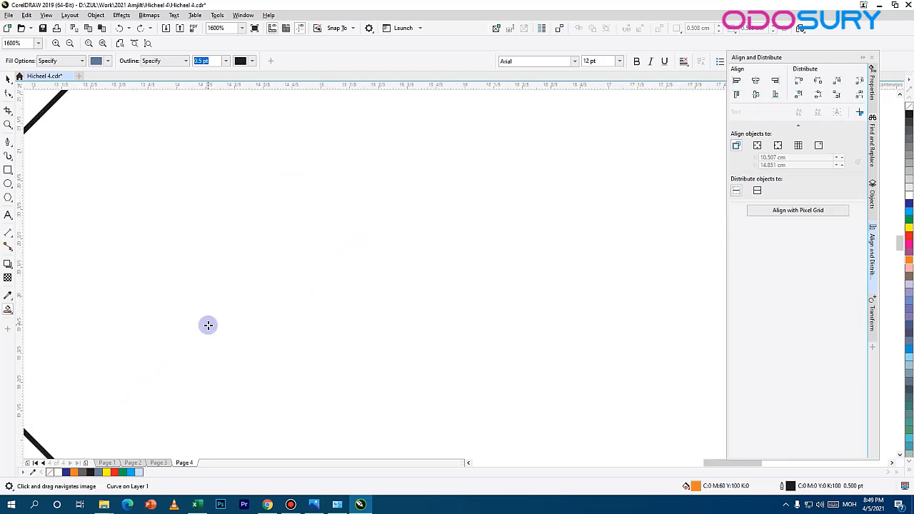
{"action": "scroll", "coordinate": [208, 325], "scroll_direction": "down", "scroll_amount": 2}
{"action": "scroll", "coordinate": [186, 321], "scroll_direction": "up", "scroll_amount": 2}
{"action": "scroll", "coordinate": [127, 302], "scroll_direction": "down", "scroll_amount": 1}
{"action": "left_click_drag", "start_coordinate": [79, 289], "coordinate": [249, 290]}
{"action": "left_click", "coordinate": [7, 94]}
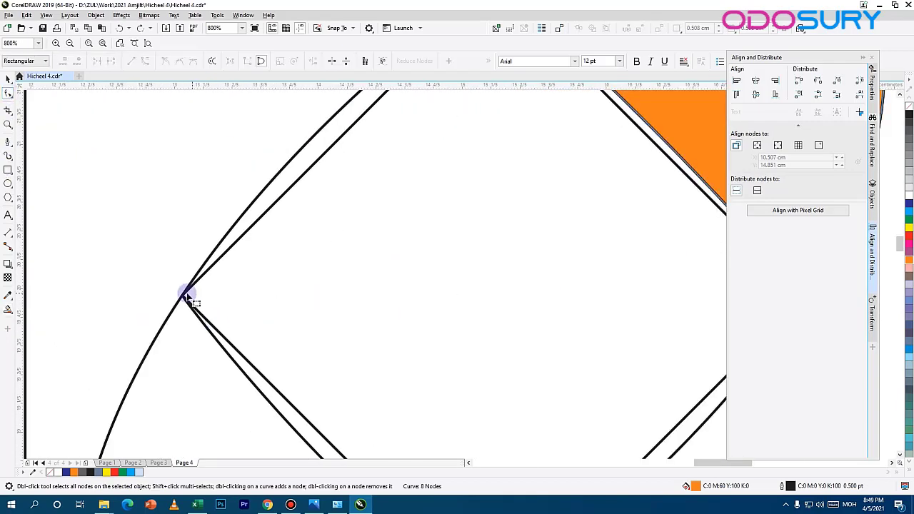
{"action": "left_click", "coordinate": [185, 294]}
{"action": "left_click_drag", "start_coordinate": [433, 417], "coordinate": [250, 170]}
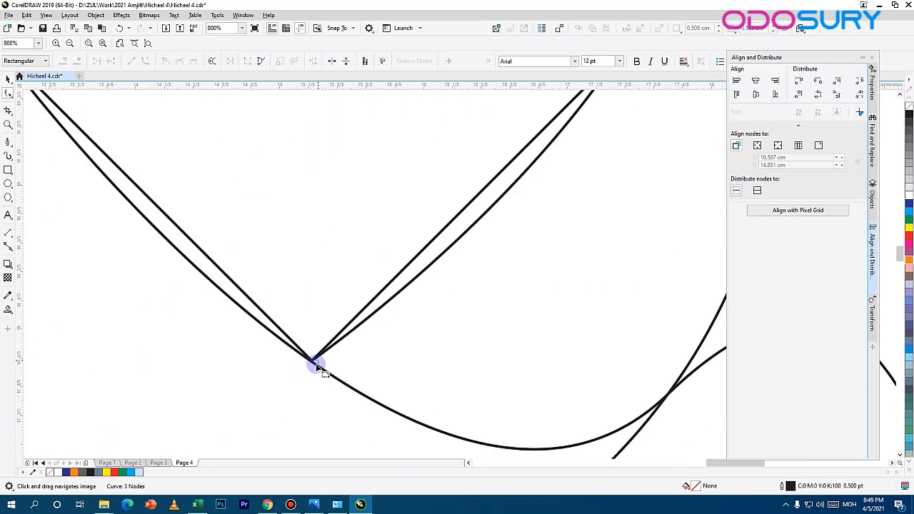
{"action": "scroll", "coordinate": [317, 366], "scroll_direction": "down", "scroll_amount": 3}
Step: Smart Fill the remaining right, lower and left sections of the outline with the blue-grey color
{"action": "scroll", "coordinate": [461, 237], "scroll_direction": "up", "scroll_amount": 2}
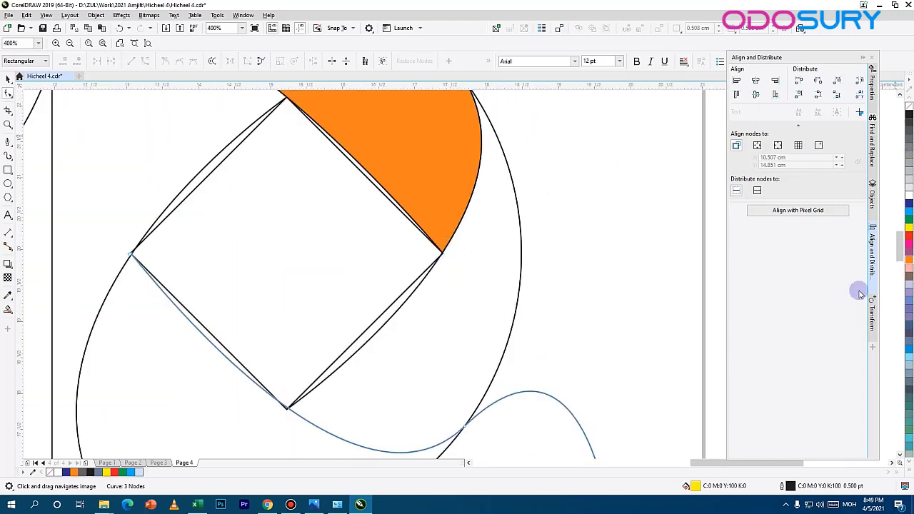
{"action": "left_click", "coordinate": [8, 310]}
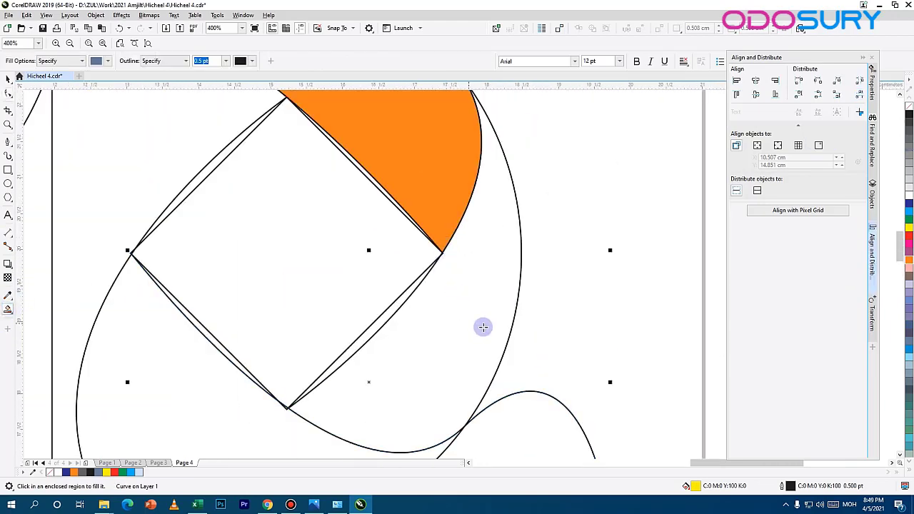
{"action": "left_click", "coordinate": [482, 324]}
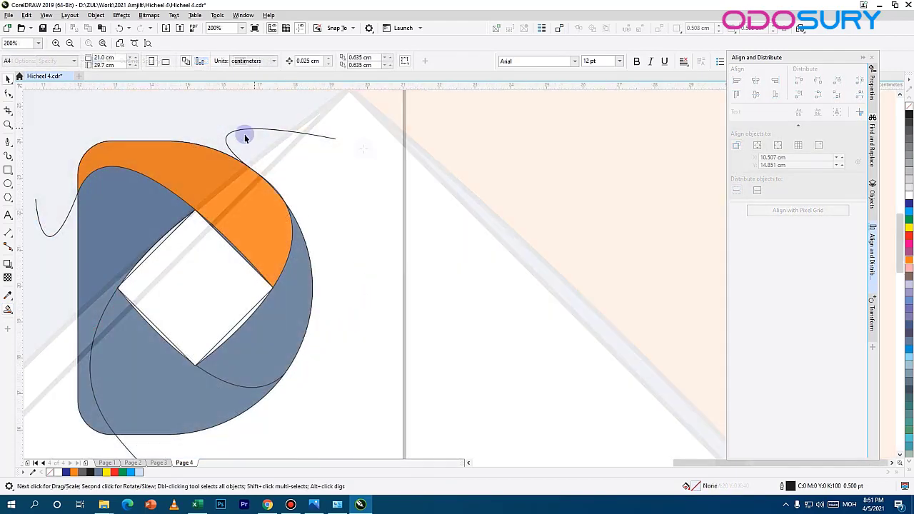
Step: Delete the leftover Pen curves extending beyond the outline and the construction diamond, keeping all filled sections
{"action": "left_click", "coordinate": [240, 134]}
{"action": "key", "text": "Delete"}
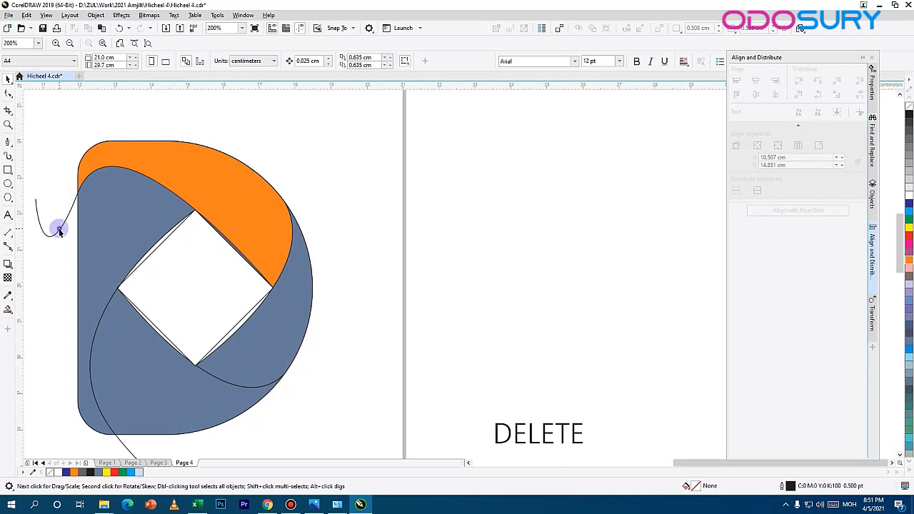
{"action": "left_click", "coordinate": [59, 230]}
{"action": "key", "text": "Delete"}
{"action": "left_click", "coordinate": [103, 312]}
{"action": "key", "text": "Delete"}
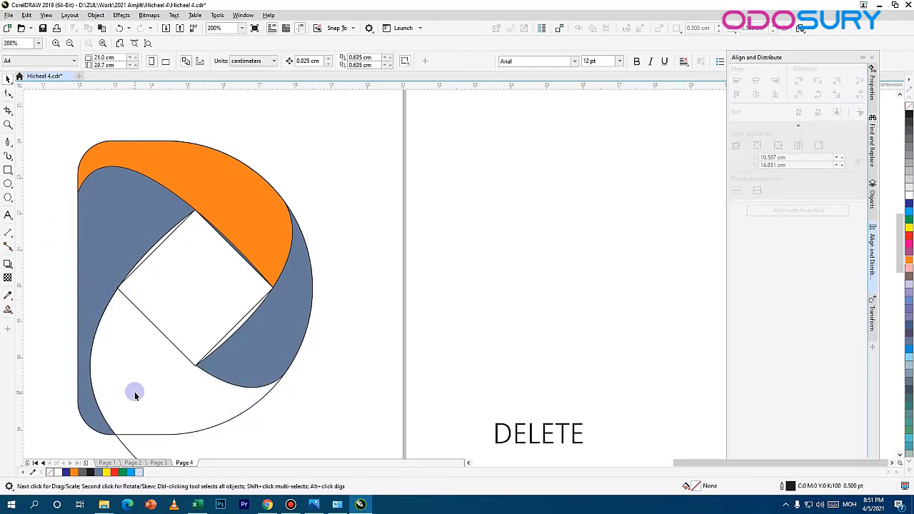
{"action": "key", "text": "ctrl+z"}
{"action": "left_click_drag", "start_coordinate": [138, 356], "coordinate": [162, 266]}
{"action": "left_click", "coordinate": [168, 373]}
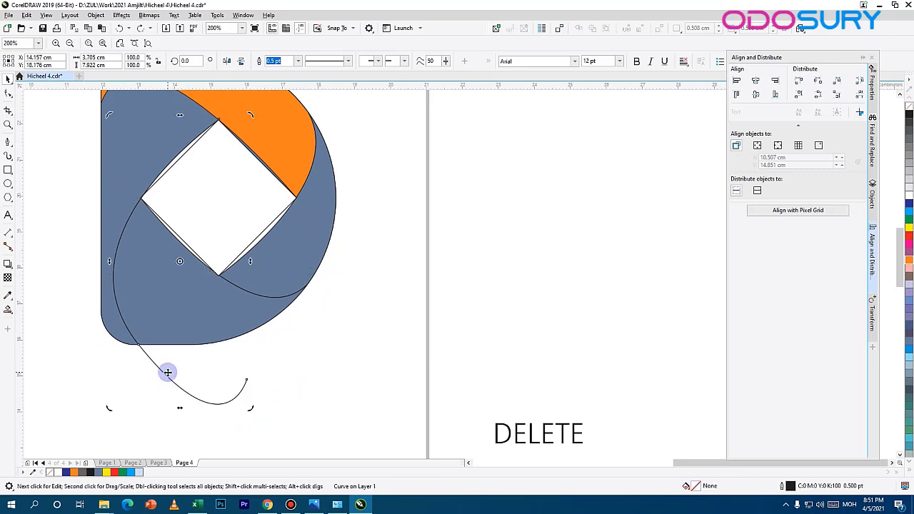
{"action": "key", "text": "Delete"}
{"action": "left_click", "coordinate": [188, 152]}
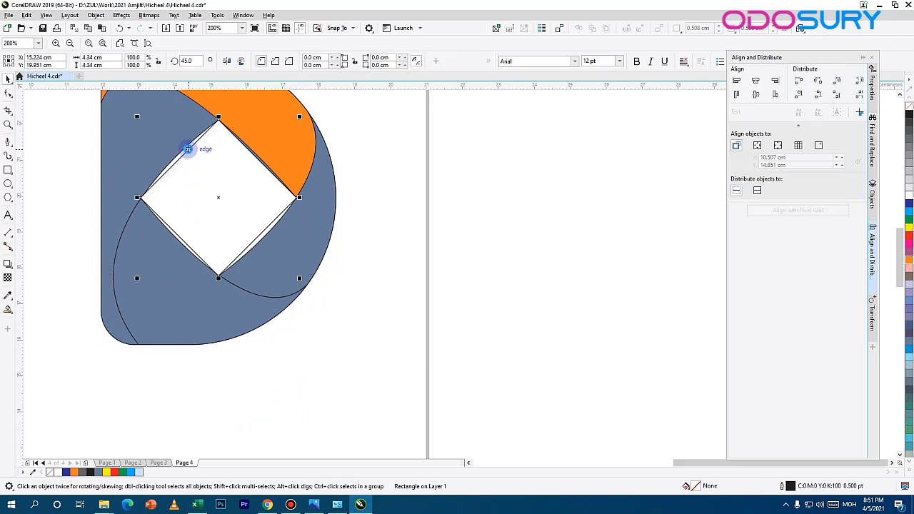
Step: Draw a closed Pen polygon about 2.9 by 3.0 cm around the sliver between the white opening and the orange band's lower edge
{"action": "scroll", "coordinate": [212, 180], "scroll_direction": "up", "scroll_amount": 2}
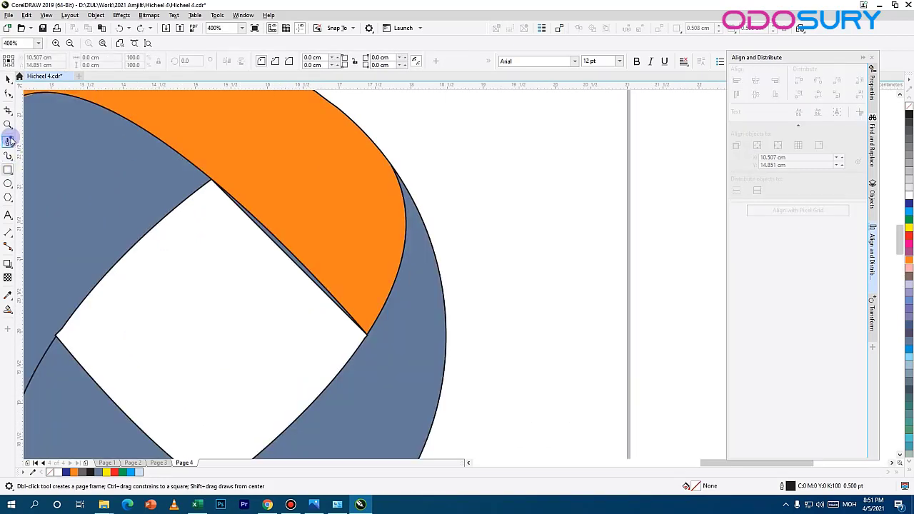
{"action": "left_click", "coordinate": [8, 141]}
{"action": "left_click_drag", "start_coordinate": [206, 202], "coordinate": [214, 162]}
{"action": "left_click", "coordinate": [215, 156]}
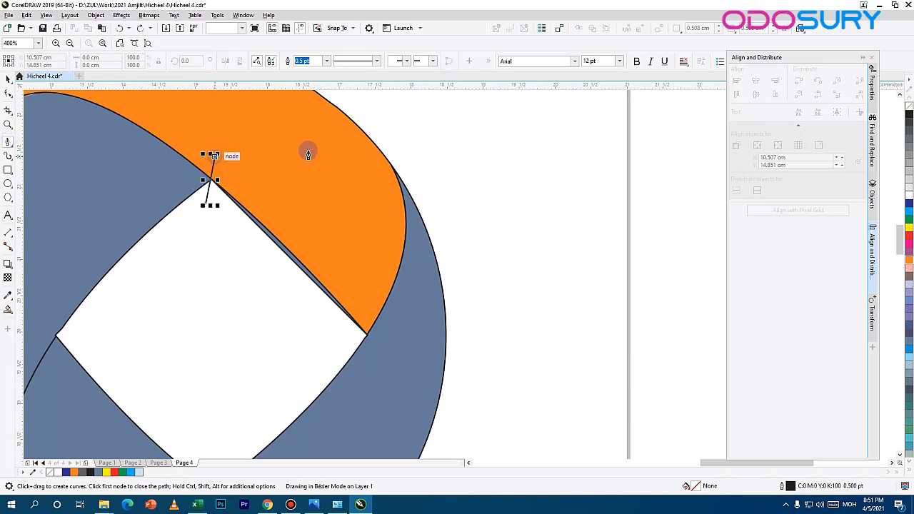
{"action": "left_click", "coordinate": [321, 153]}
{"action": "left_click", "coordinate": [404, 268]}
{"action": "left_click", "coordinate": [397, 365]}
{"action": "left_click", "coordinate": [266, 358]}
{"action": "left_click", "coordinate": [205, 206]}
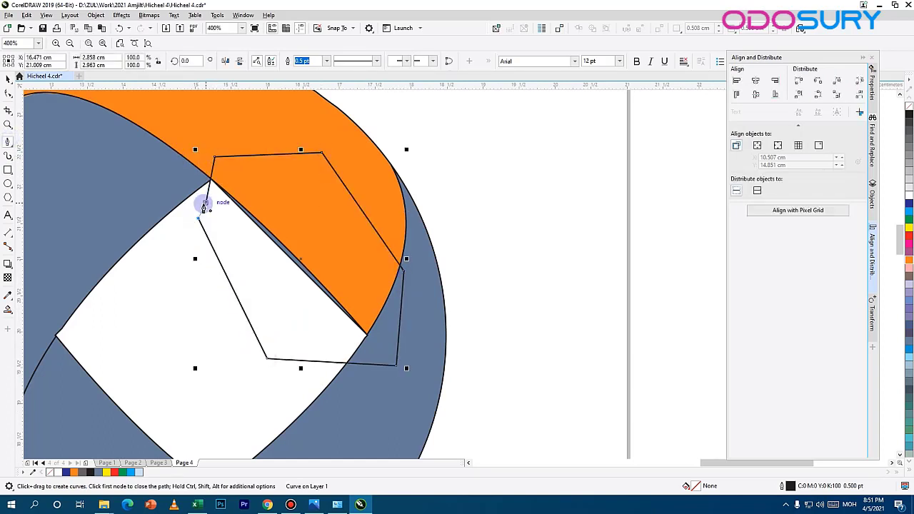
{"action": "left_click", "coordinate": [8, 77]}
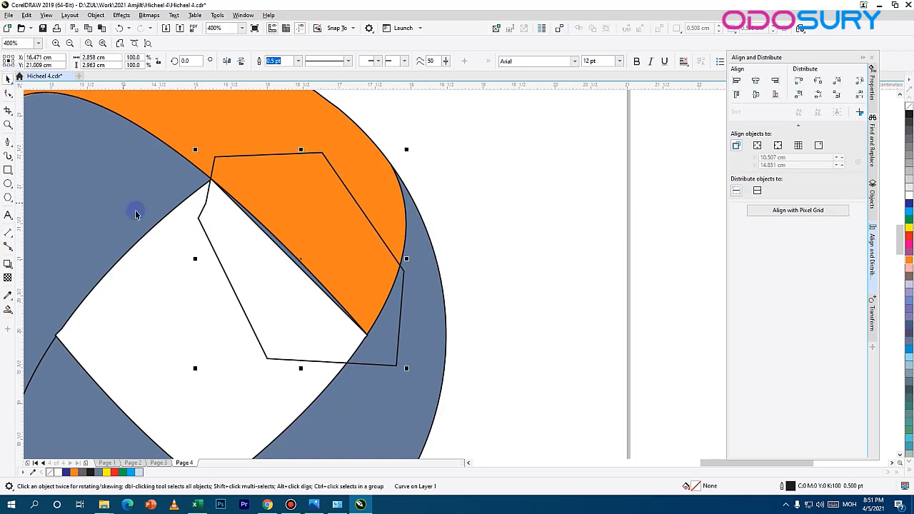
Step: Trim the blue-grey sliver under the orange band off the left section with the polygon, and delete the polygon
{"action": "left_click", "coordinate": [131, 202], "text": "shift"}
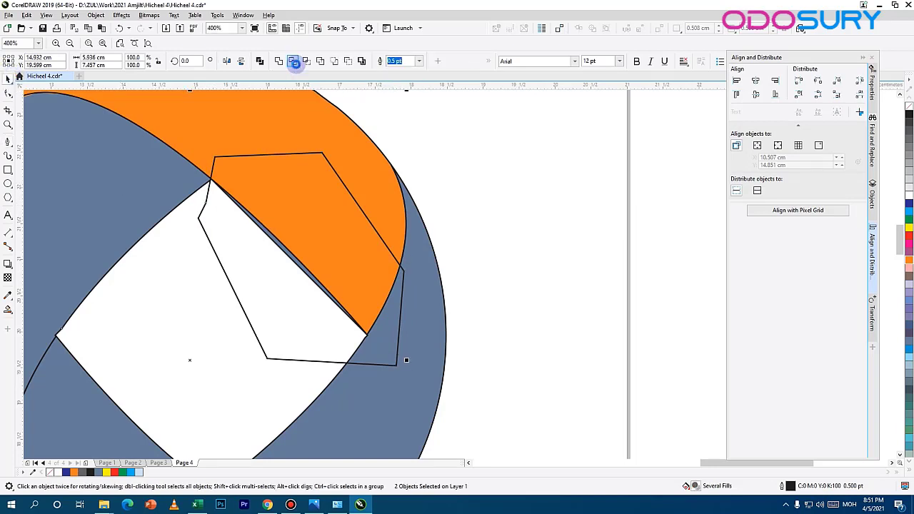
{"action": "left_click", "coordinate": [294, 61]}
{"action": "left_click", "coordinate": [193, 288]}
{"action": "left_click", "coordinate": [205, 235]}
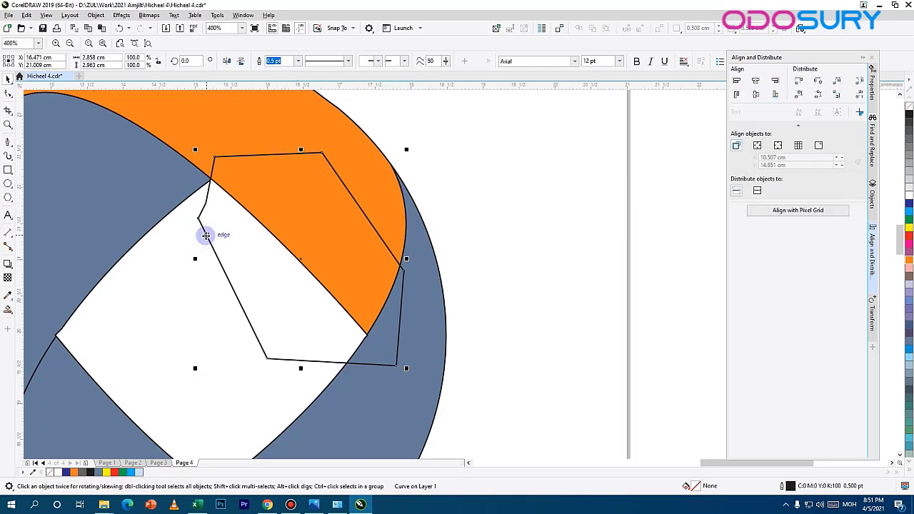
{"action": "key", "text": "Delete"}
Step: Remove the stray kink node from the right section's outline at the diamond opening's right corner and smooth the edge there
{"action": "scroll", "coordinate": [353, 344], "scroll_direction": "up", "scroll_amount": 4}
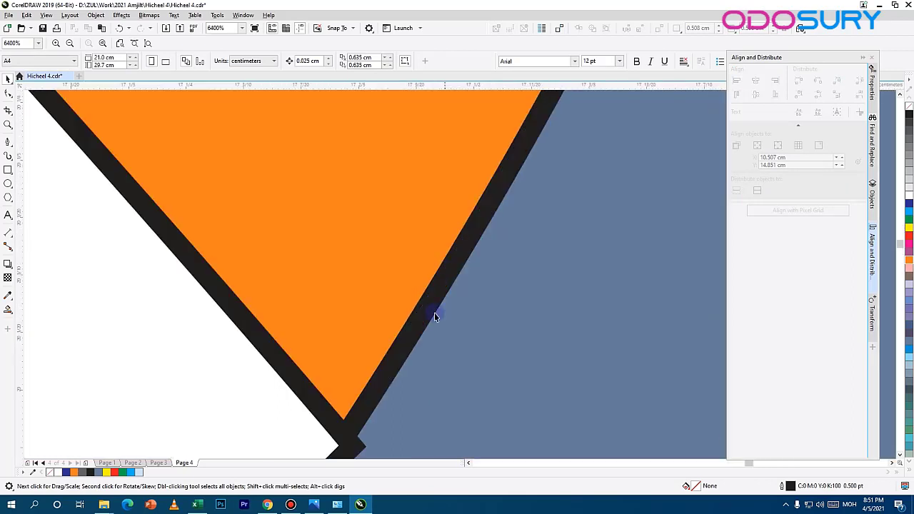
{"action": "left_click_drag", "start_coordinate": [357, 363], "coordinate": [345, 87]}
{"action": "left_click", "coordinate": [326, 175]}
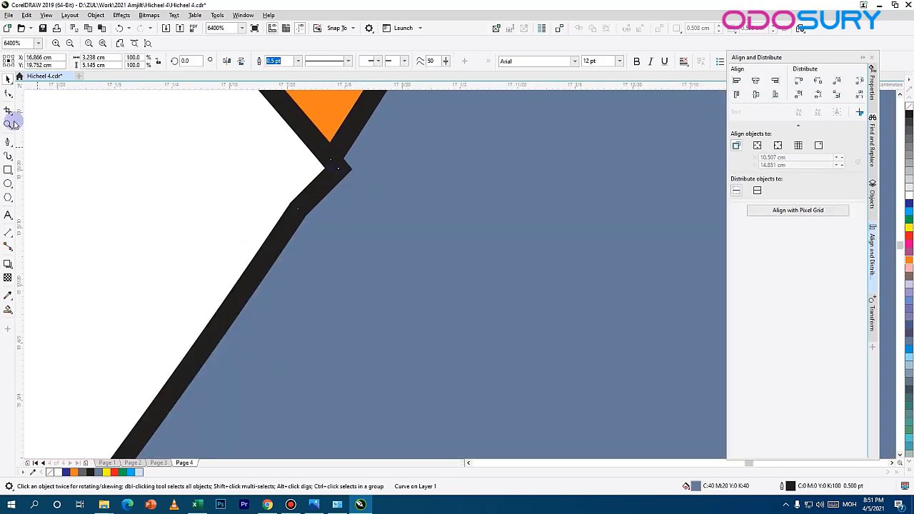
{"action": "left_click", "coordinate": [8, 93]}
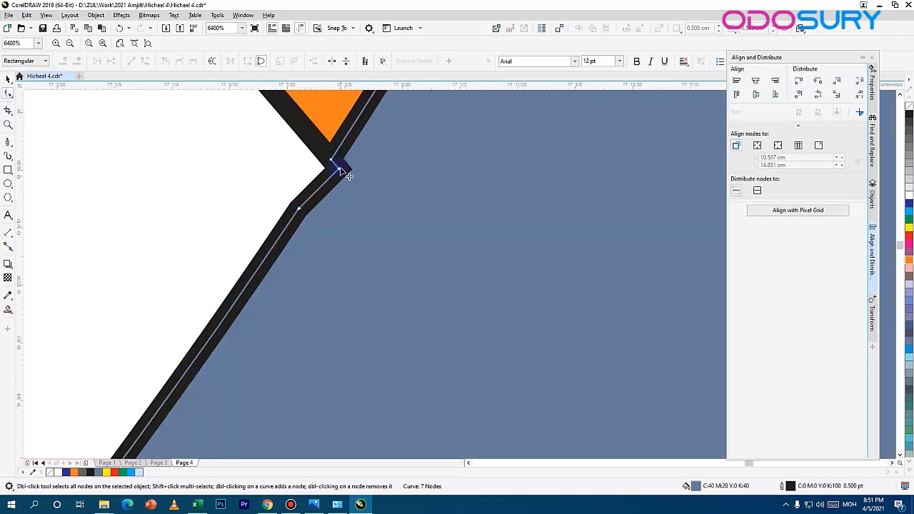
{"action": "left_click_drag", "start_coordinate": [341, 169], "coordinate": [341, 173]}
{"action": "left_click_drag", "start_coordinate": [299, 209], "coordinate": [259, 261]}
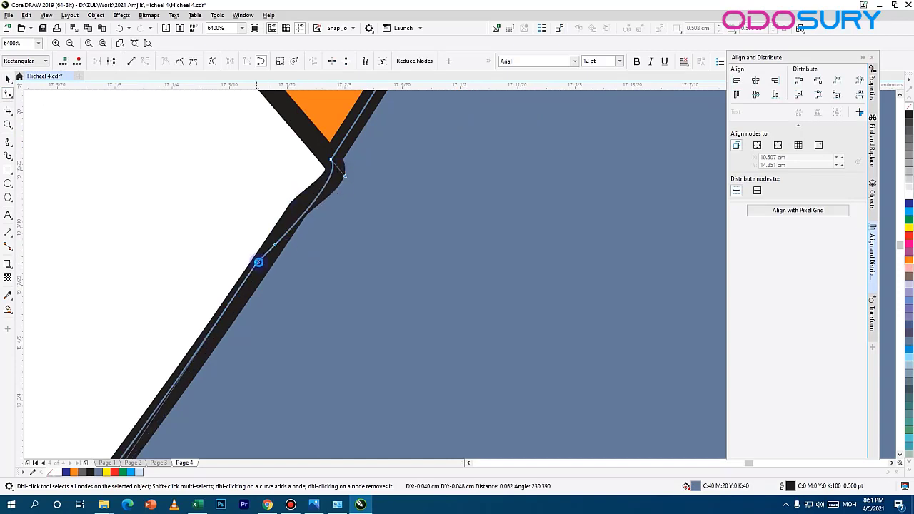
{"action": "double_click", "coordinate": [259, 262]}
{"action": "key", "text": "ctrl+z"}
{"action": "left_click_drag", "start_coordinate": [346, 176], "coordinate": [298, 205]}
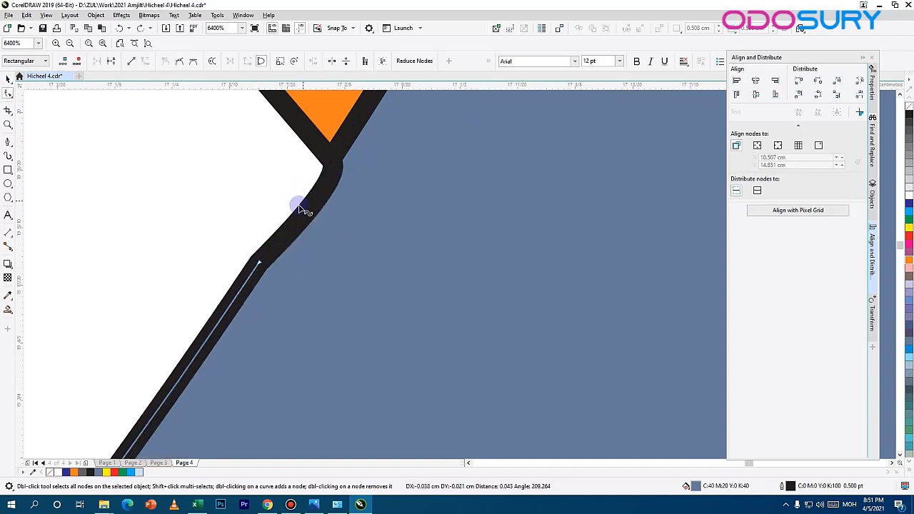
{"action": "key", "text": "Delete"}
Step: Clean up the lower section's outline at the opening's bottom corner by removing the extra node and reshaping the bend
{"action": "scroll", "coordinate": [281, 263], "scroll_direction": "down", "scroll_amount": 3}
{"action": "left_click_drag", "start_coordinate": [201, 312], "coordinate": [346, 244]}
{"action": "scroll", "coordinate": [346, 244], "scroll_direction": "up", "scroll_amount": 1}
{"action": "left_click_drag", "start_coordinate": [221, 347], "coordinate": [520, 35]}
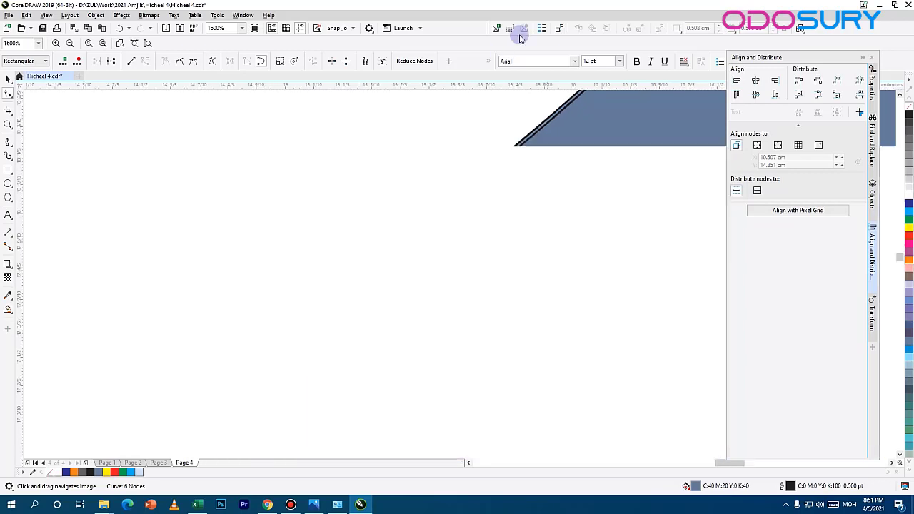
{"action": "left_click", "coordinate": [349, 275]}
{"action": "double_click", "coordinate": [350, 275]}
{"action": "left_click", "coordinate": [355, 273]}
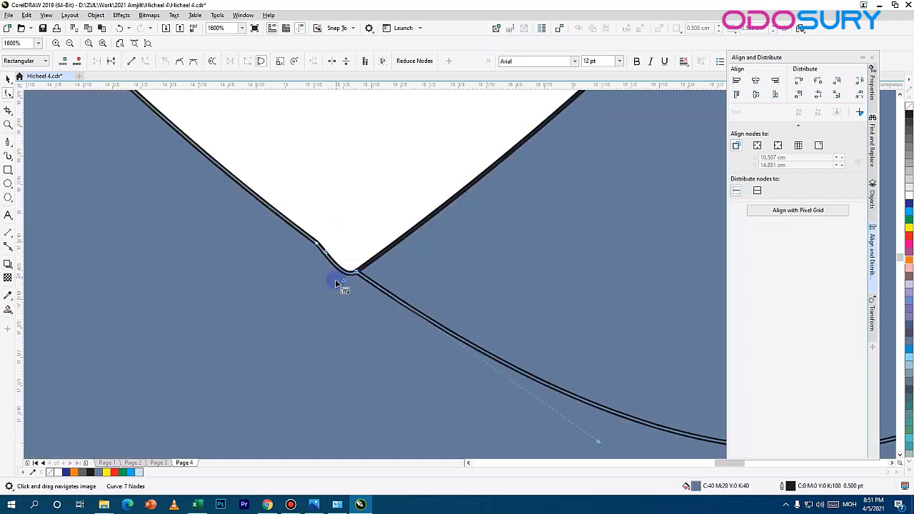
{"action": "left_click_drag", "start_coordinate": [343, 280], "coordinate": [348, 265]}
Step: Straighten the left section's kinked edge at the opening's left corner by moving its node and removing the extra one
{"action": "scroll", "coordinate": [376, 233], "scroll_direction": "down", "scroll_amount": 2}
{"action": "left_click_drag", "start_coordinate": [232, 99], "coordinate": [373, 402]}
{"action": "scroll", "coordinate": [357, 391], "scroll_direction": "up", "scroll_amount": 5}
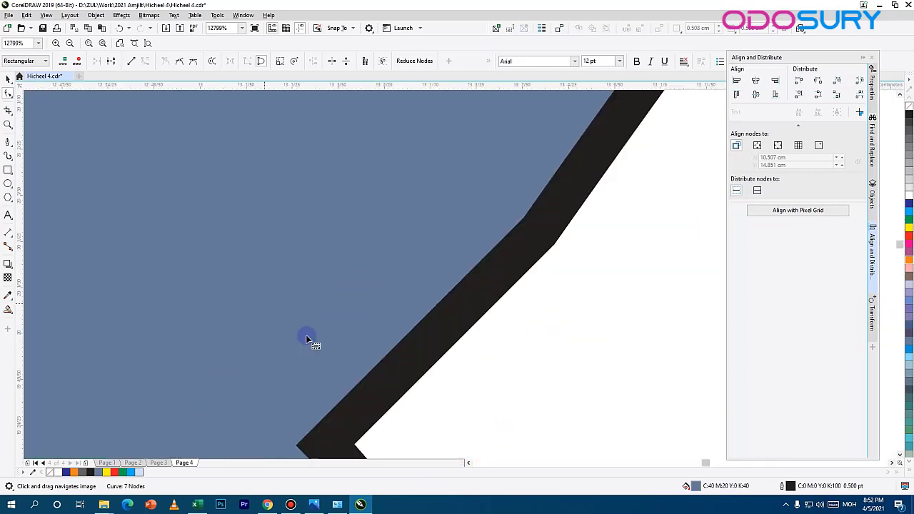
{"action": "scroll", "coordinate": [377, 310], "scroll_direction": "down", "scroll_amount": 1}
{"action": "mouse_move", "coordinate": [452, 272]}
{"action": "left_mouse_down"}
{"action": "mouse_move", "coordinate": [434, 259]}
{"action": "mouse_move", "coordinate": [457, 257]}
{"action": "left_mouse_up"}
{"action": "double_click", "coordinate": [348, 378]}
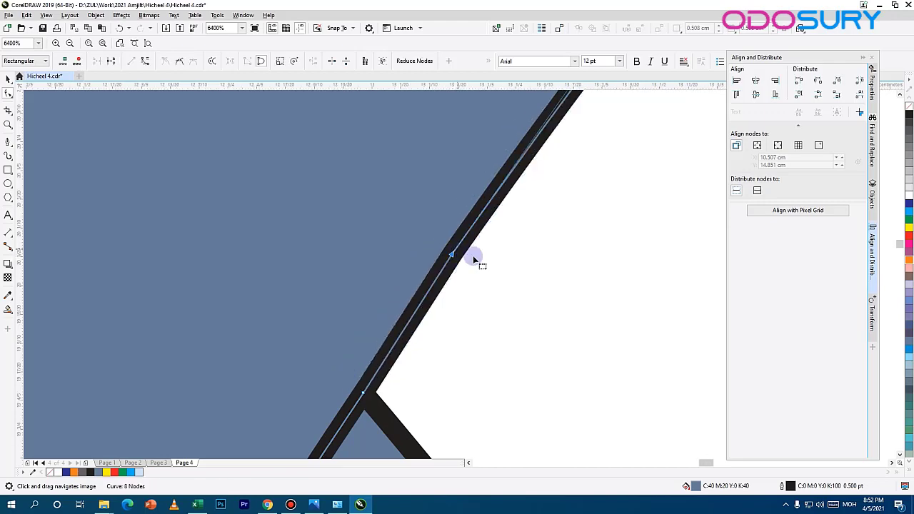
Step: Adjust the left section's outline node at the opening's top corner so its edge meets the orange band cleanly
{"action": "scroll", "coordinate": [473, 255], "scroll_direction": "down", "scroll_amount": 4}
{"action": "left_click_drag", "start_coordinate": [576, 142], "coordinate": [279, 288]}
{"action": "scroll", "coordinate": [334, 264], "scroll_direction": "up", "scroll_amount": 3}
{"action": "scroll", "coordinate": [239, 198], "scroll_direction": "up", "scroll_amount": 2}
{"action": "left_click_drag", "start_coordinate": [240, 199], "coordinate": [353, 350]}
{"action": "left_click_drag", "start_coordinate": [337, 310], "coordinate": [369, 278]}
{"action": "scroll", "coordinate": [386, 329], "scroll_direction": "down", "scroll_amount": 5}
{"action": "left_click_drag", "start_coordinate": [392, 442], "coordinate": [364, 277]}
{"action": "scroll", "coordinate": [364, 277], "scroll_direction": "down", "scroll_amount": 2}
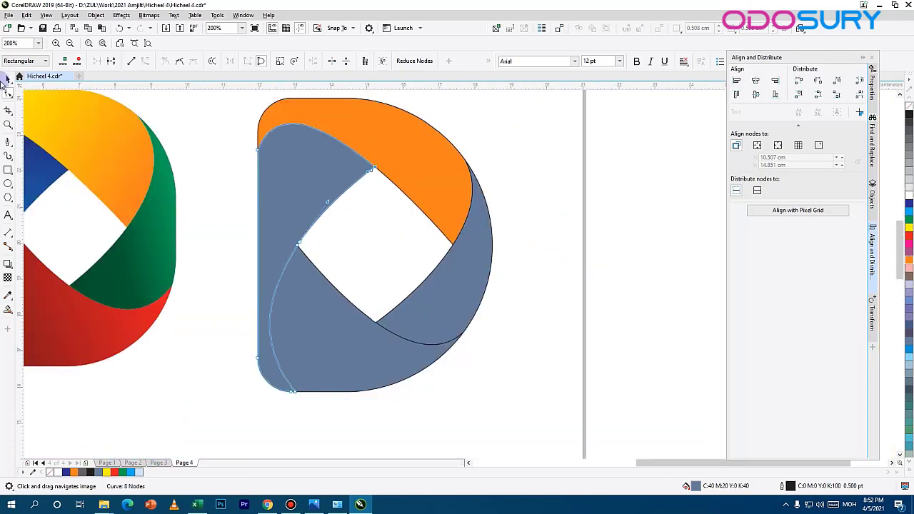
Step: Give the upper band a linear fountain fill between orange and yellow, angled with yellow at its upper left and orange at its lower right
{"action": "left_click", "coordinate": [8, 77]}
{"action": "left_click", "coordinate": [419, 158]}
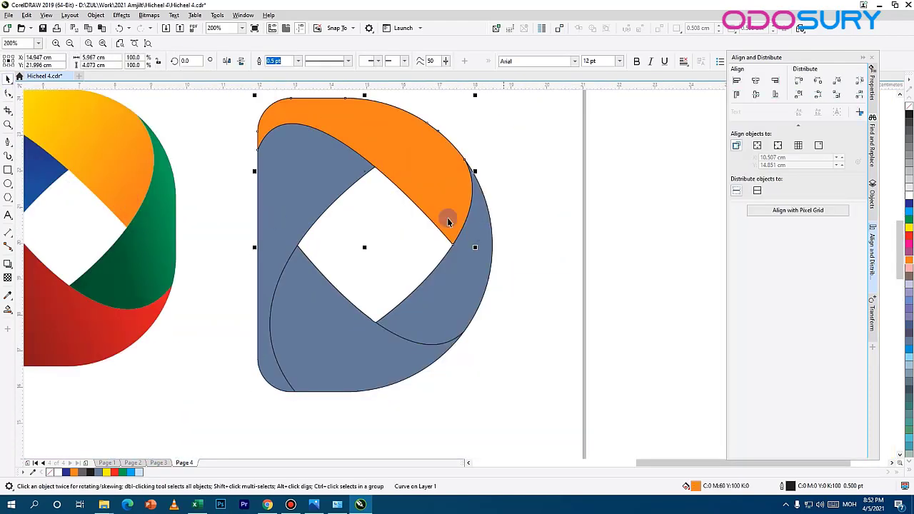
{"action": "double_click", "coordinate": [693, 490]}
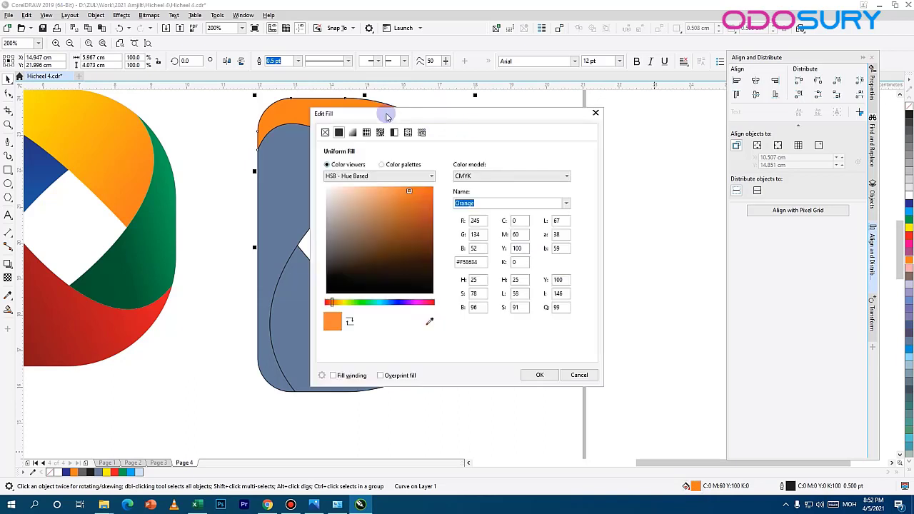
{"action": "left_click", "coordinate": [355, 134]}
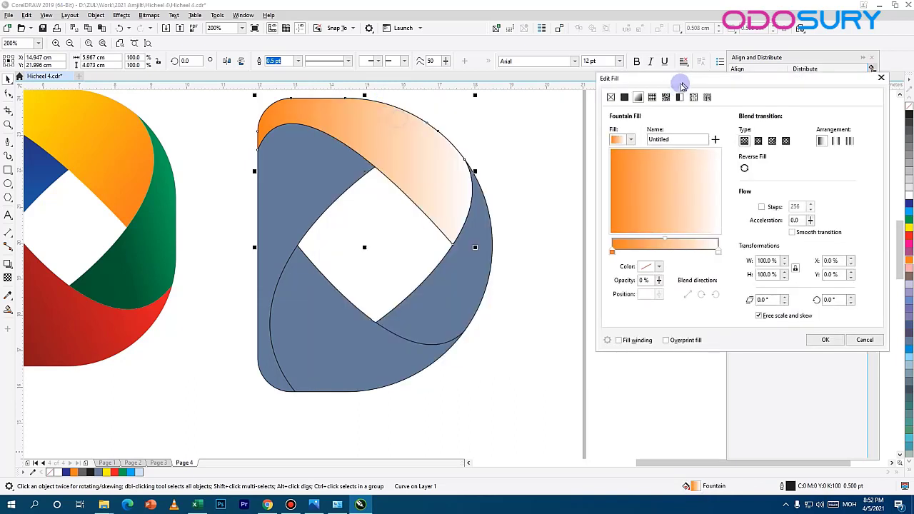
{"action": "left_click", "coordinate": [654, 269]}
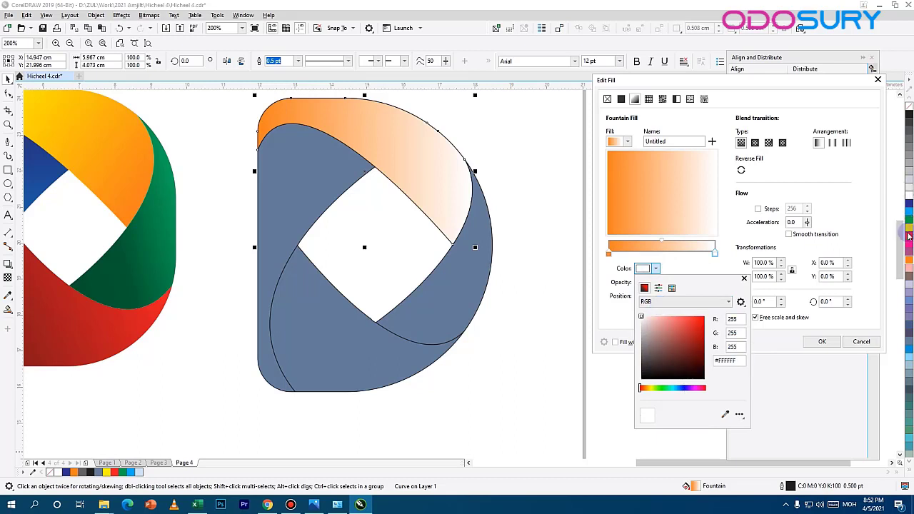
{"action": "left_click", "coordinate": [725, 415]}
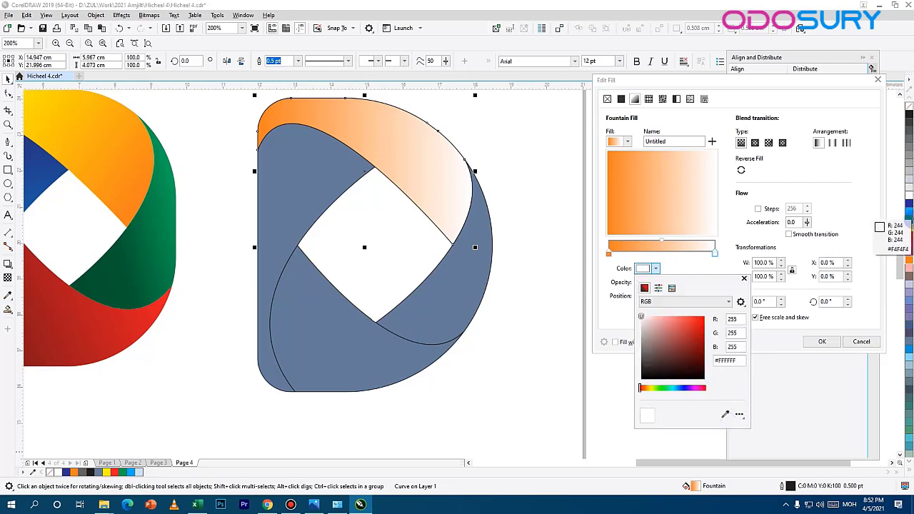
{"action": "left_click", "coordinate": [909, 227]}
{"action": "left_click", "coordinate": [730, 225]}
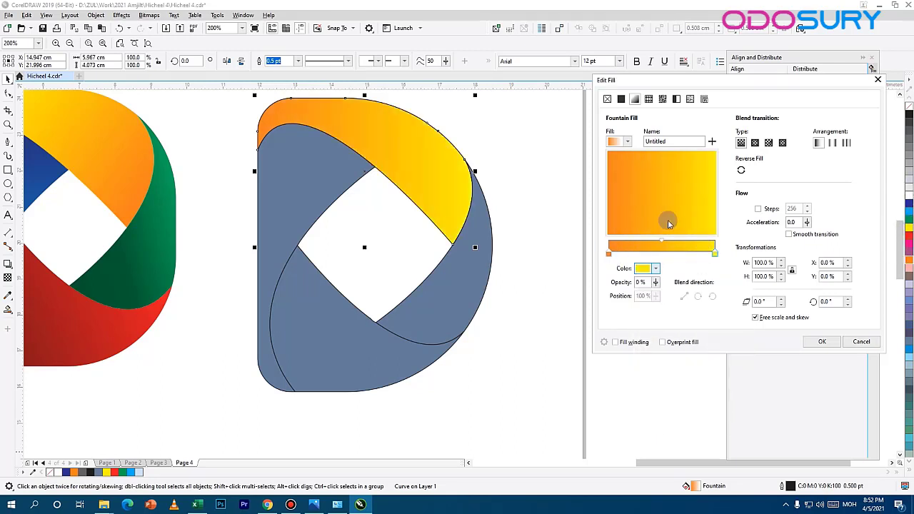
{"action": "left_click_drag", "start_coordinate": [665, 216], "coordinate": [635, 183]}
{"action": "left_click", "coordinate": [822, 342]}
Step: Give the right section a linear fountain fill from green to dark green, angled with the dark end toward the lower left
{"action": "left_click", "coordinate": [472, 293]}
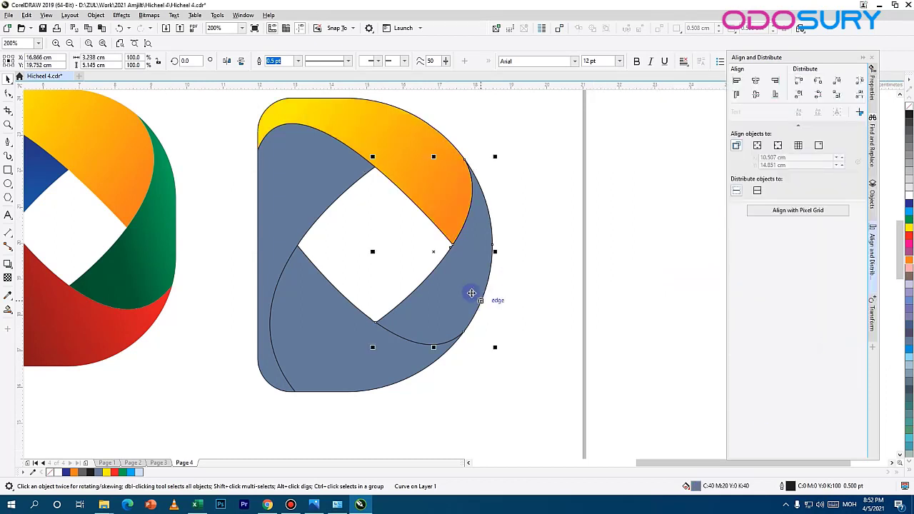
{"action": "left_click", "coordinate": [909, 221]}
{"action": "double_click", "coordinate": [688, 488]}
{"action": "left_click", "coordinate": [352, 134]}
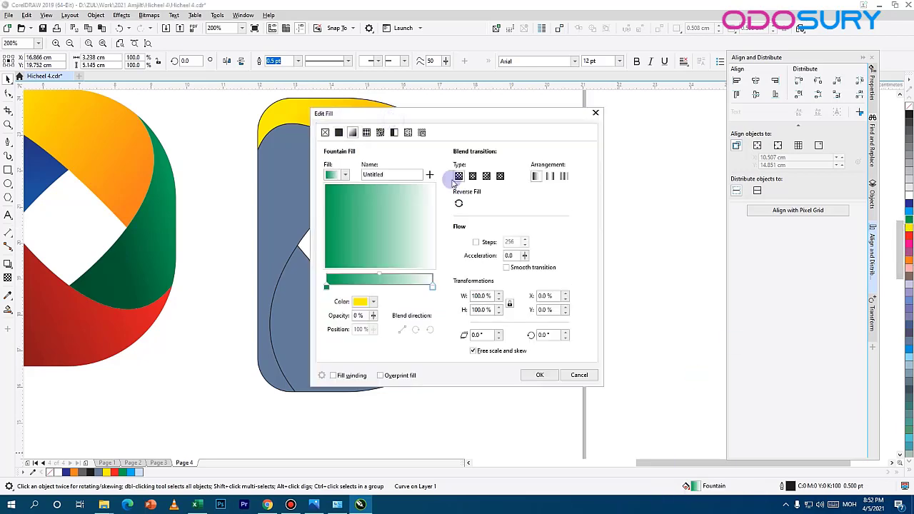
{"action": "left_click_drag", "start_coordinate": [571, 114], "coordinate": [834, 112]}
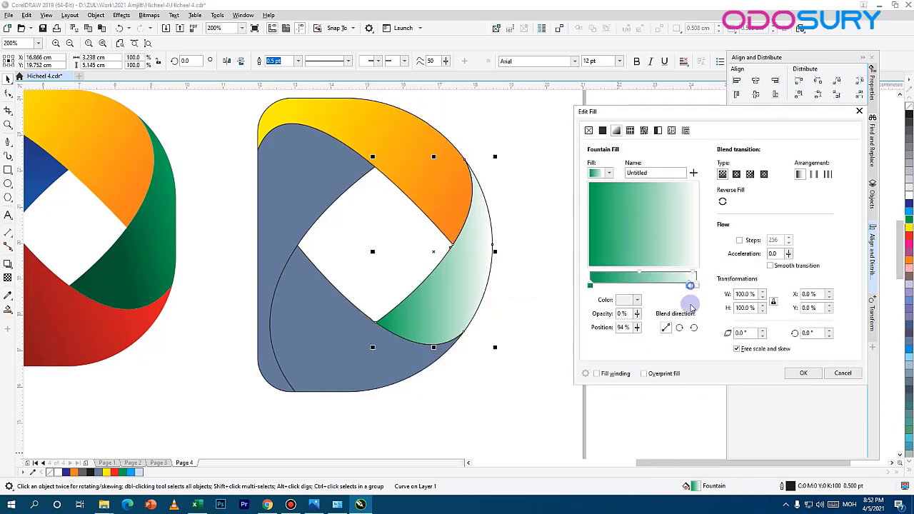
{"action": "left_click", "coordinate": [637, 300]}
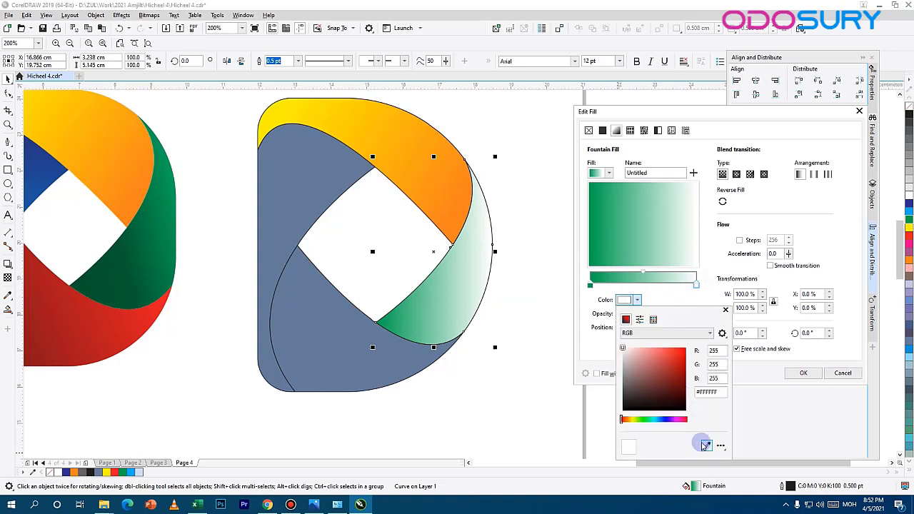
{"action": "left_click", "coordinate": [910, 220]}
{"action": "left_click_drag", "start_coordinate": [684, 375], "coordinate": [684, 392]}
{"action": "left_click", "coordinate": [675, 229]}
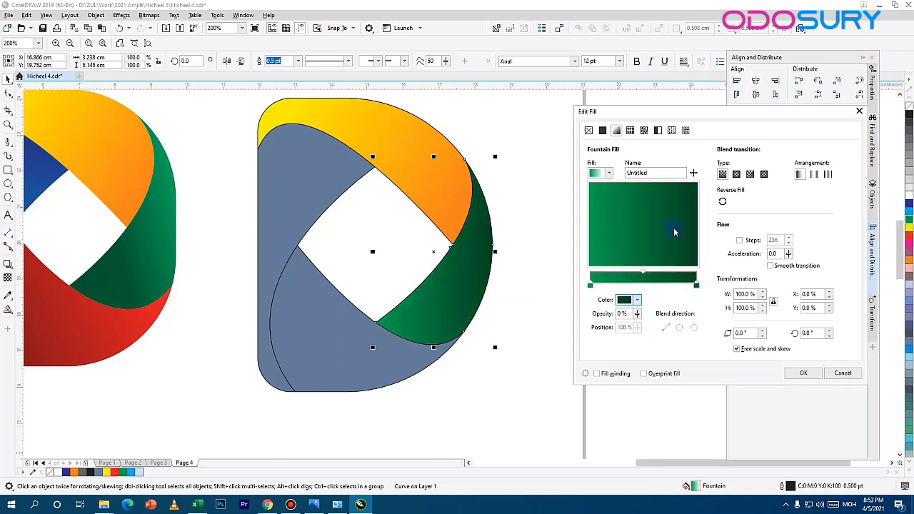
{"action": "left_click_drag", "start_coordinate": [674, 231], "coordinate": [604, 251]}
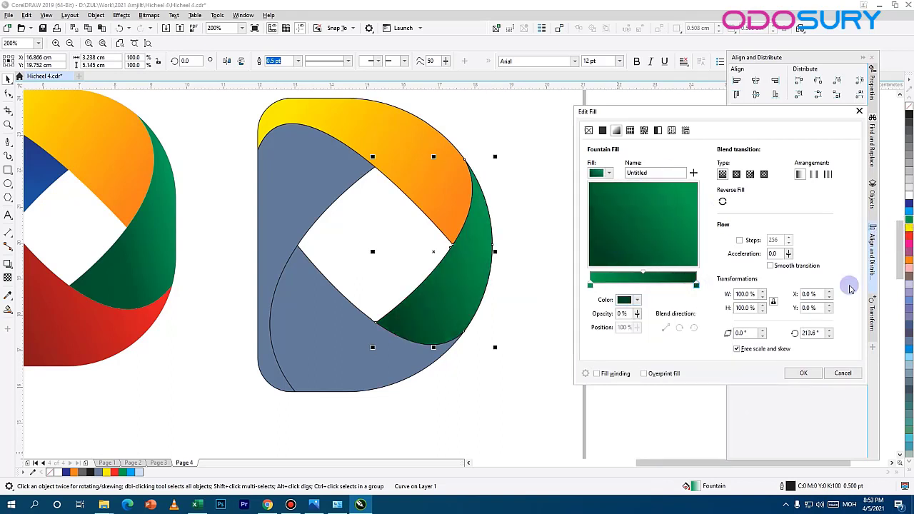
Step: Try rotating the right section's green fountain fill to 45° and 125°
{"action": "double_click", "coordinate": [810, 333]}
{"action": "key", "text": "Return"}
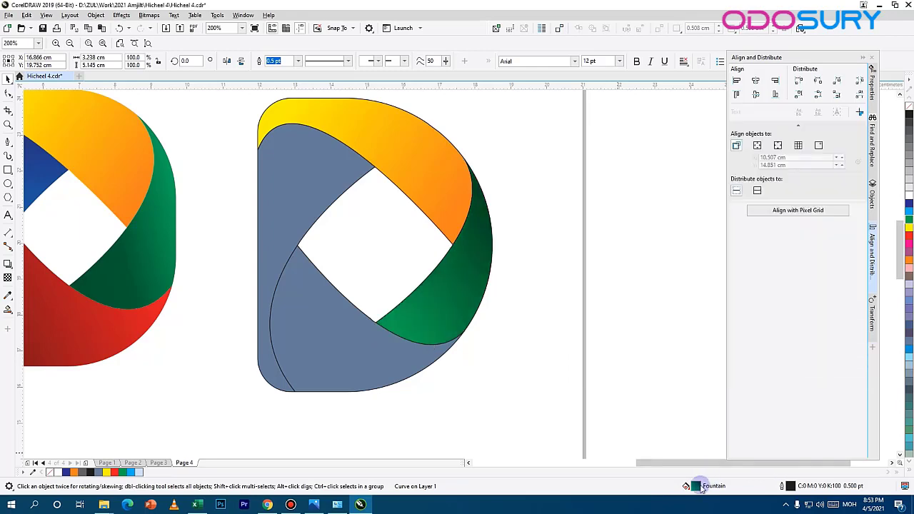
{"action": "double_click", "coordinate": [696, 485]}
{"action": "double_click", "coordinate": [855, 363]}
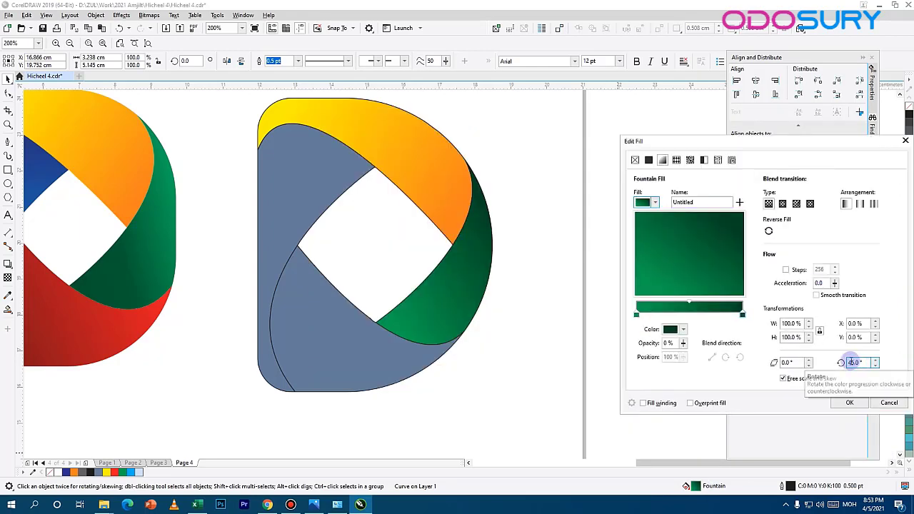
{"action": "left_click_drag", "start_coordinate": [692, 141], "coordinate": [500, 128]}
{"action": "type", "text": "1"}
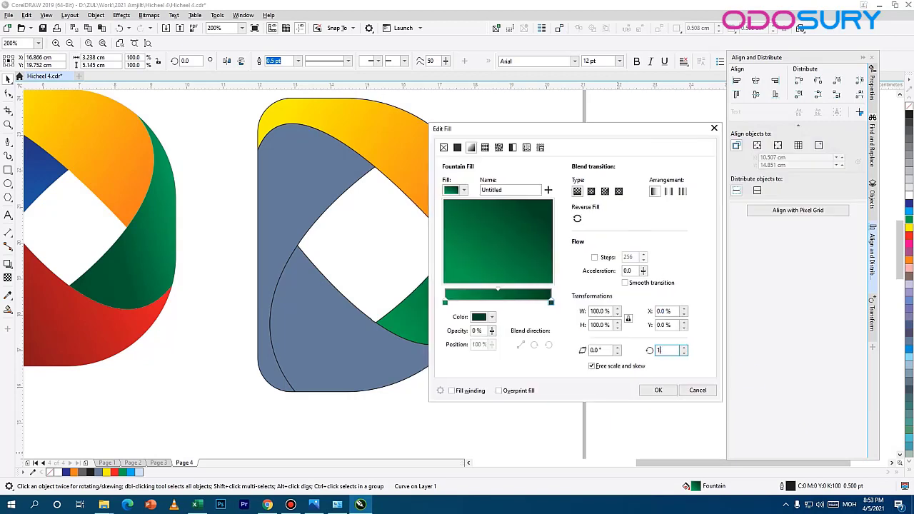
{"action": "type", "text": "25"}
{"action": "key", "text": "Return"}
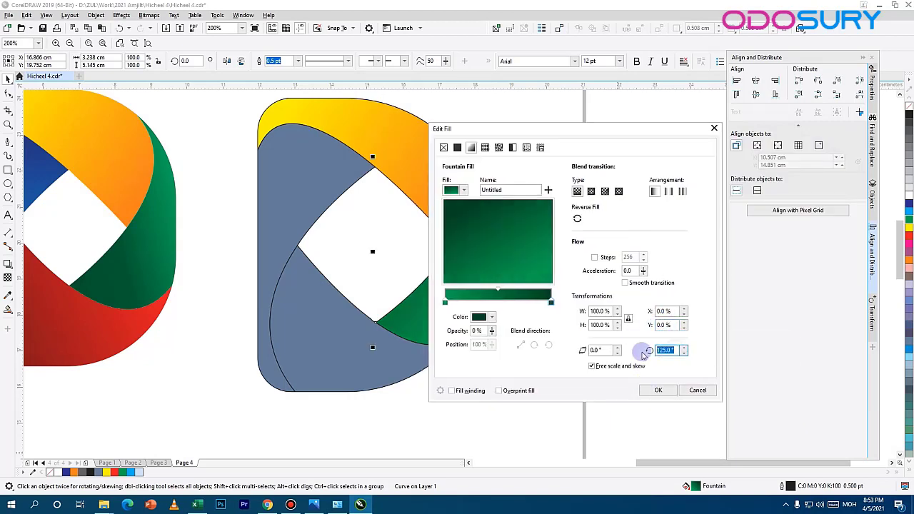
Step: Rotate the right section's fountain fill so its dark green end lies at the lower left, and apply the fill
{"action": "left_click", "coordinate": [674, 326]}
{"action": "left_click_drag", "start_coordinate": [504, 131], "coordinate": [577, 105]}
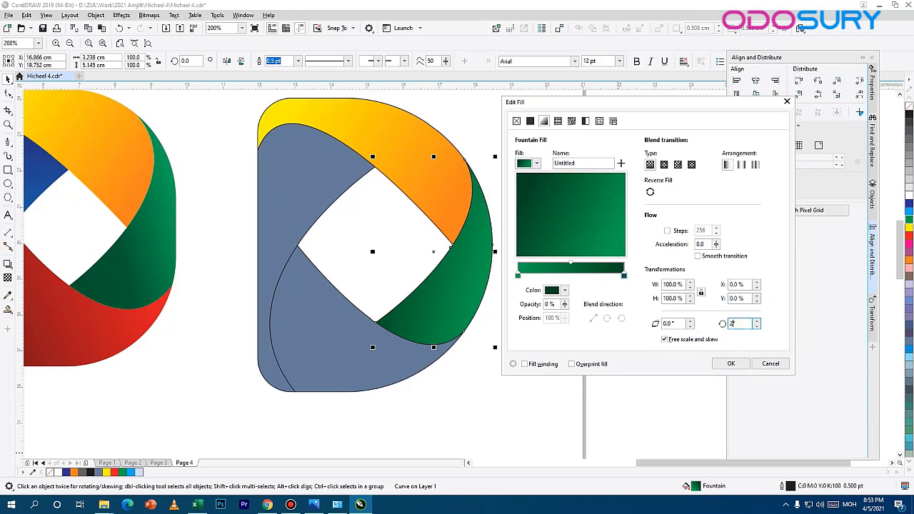
{"action": "left_click", "coordinate": [738, 298]}
{"action": "left_click", "coordinate": [731, 363]}
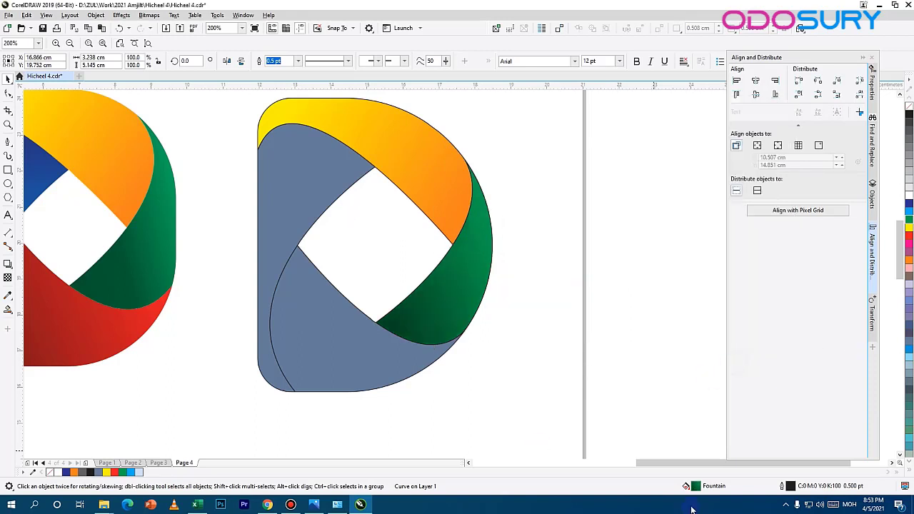
Step: Give the lower section of the D a linear fountain fill from cyan to dark blue
{"action": "left_click", "coordinate": [378, 352]}
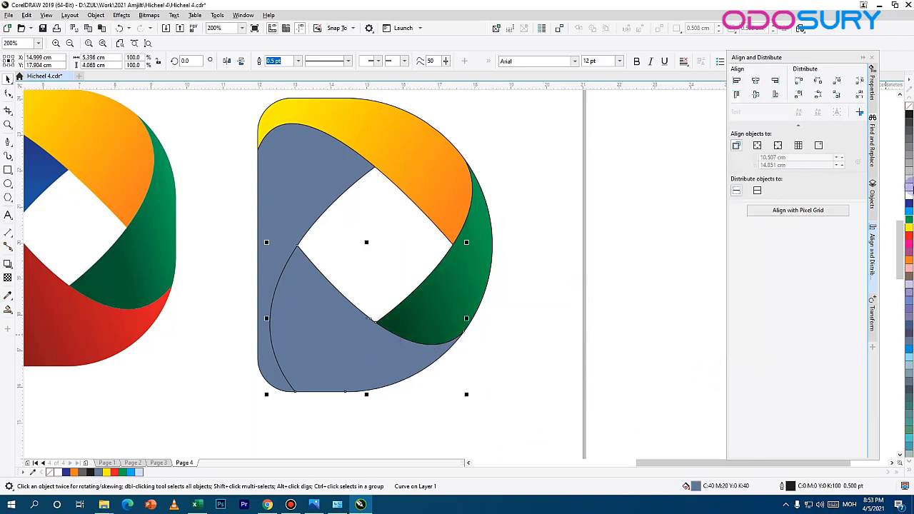
{"action": "left_click", "coordinate": [909, 215]}
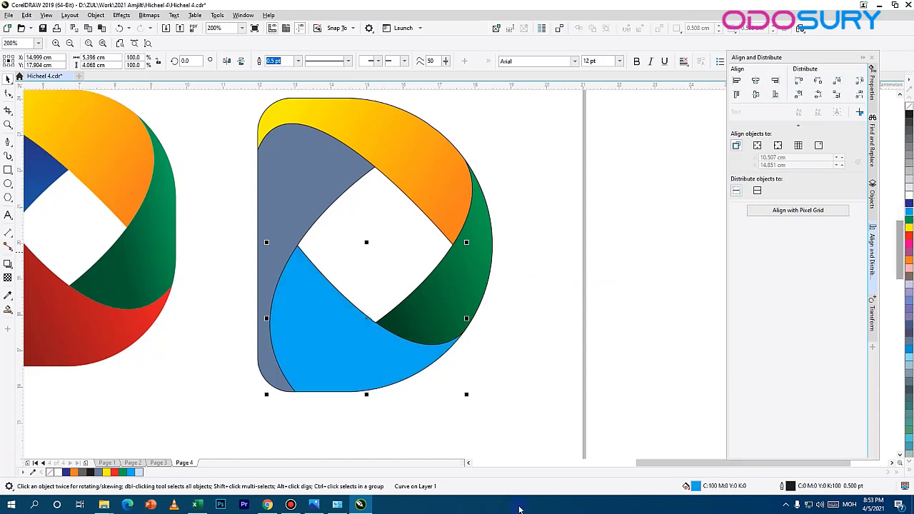
{"action": "double_click", "coordinate": [692, 487]}
{"action": "left_click_drag", "start_coordinate": [436, 115], "coordinate": [697, 79]}
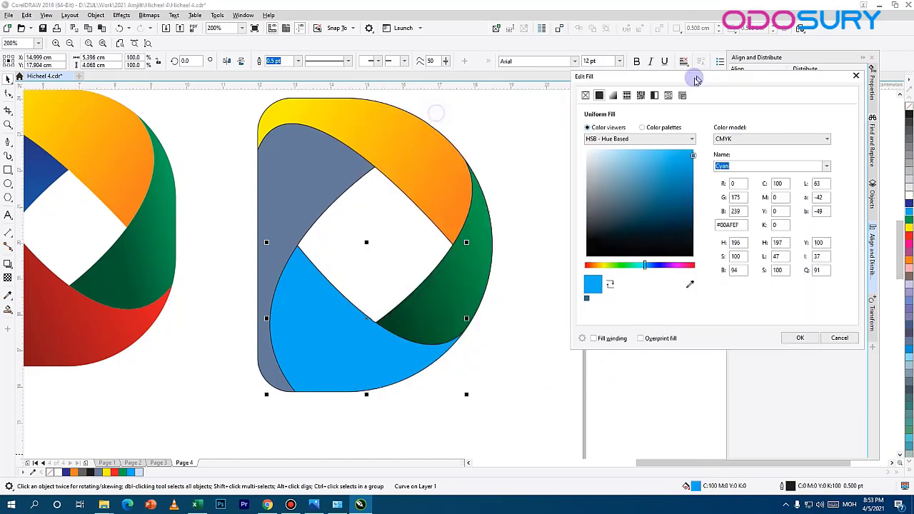
{"action": "left_click", "coordinate": [613, 95]}
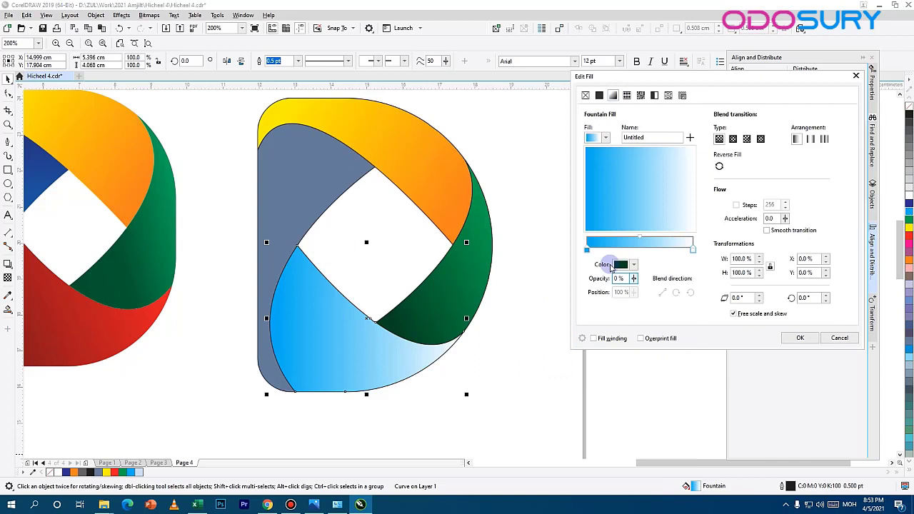
{"action": "left_click", "coordinate": [690, 250]}
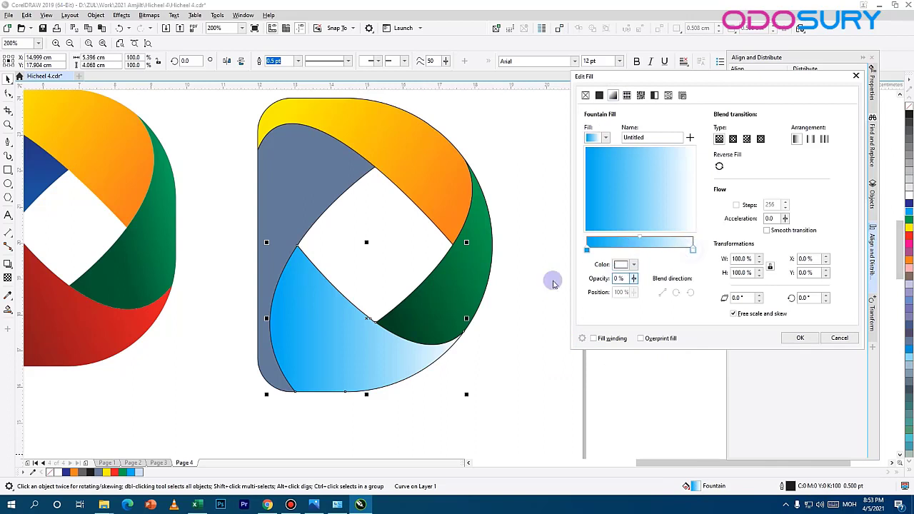
{"action": "left_click", "coordinate": [629, 265]}
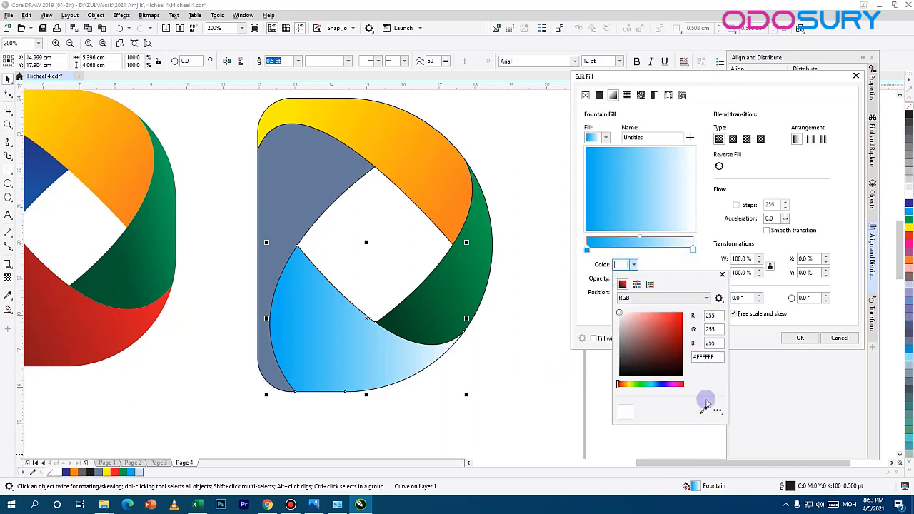
{"action": "left_click", "coordinate": [908, 206]}
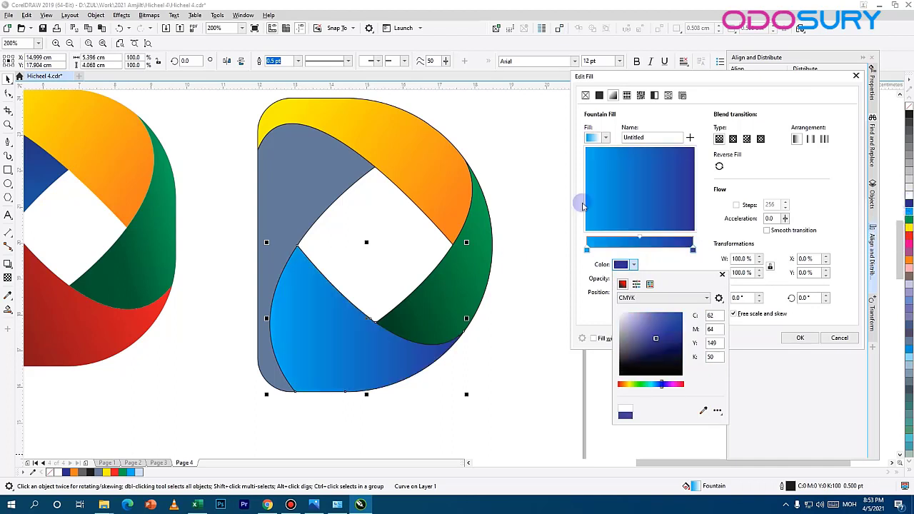
{"action": "left_click", "coordinate": [622, 264]}
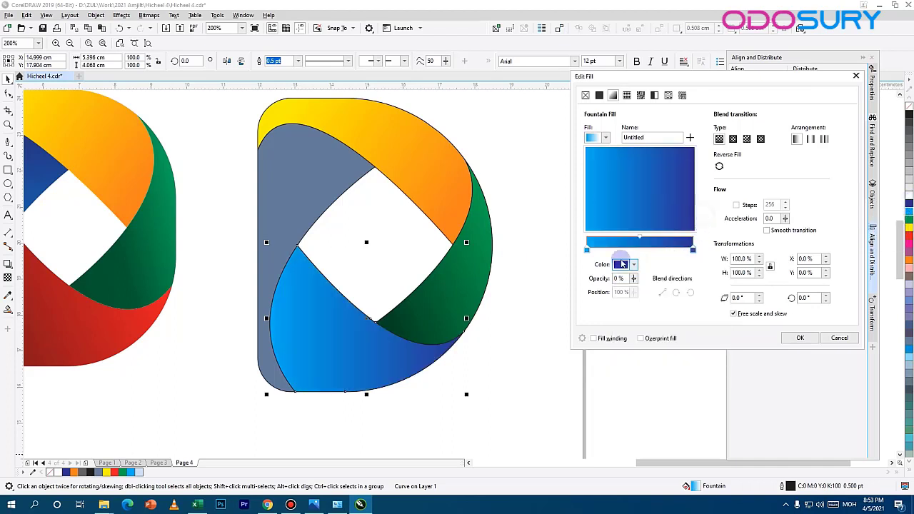
Step: Rotate the lower section's fountain fill so its dark blue end lies at the lower left, and apply the fill
{"action": "double_click", "coordinate": [814, 298]}
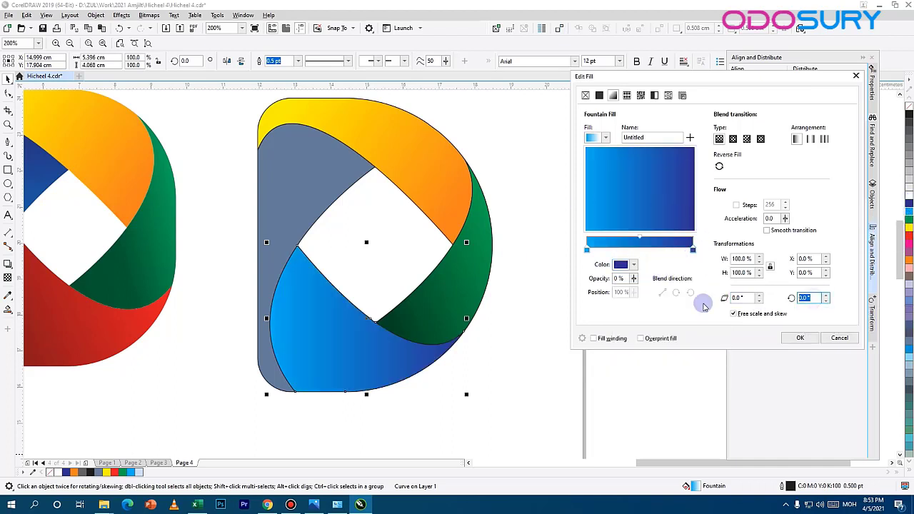
{"action": "type", "text": "21"}
{"action": "key", "text": "Return"}
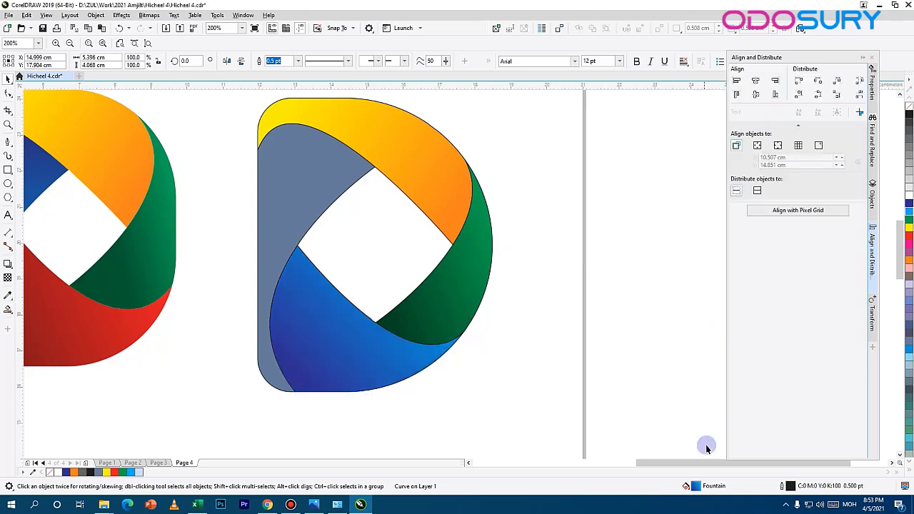
Step: Switch the left section to a linear fountain fill and set its start colour to red, C0 M100 Y100 K0
{"action": "left_click", "coordinate": [323, 176]}
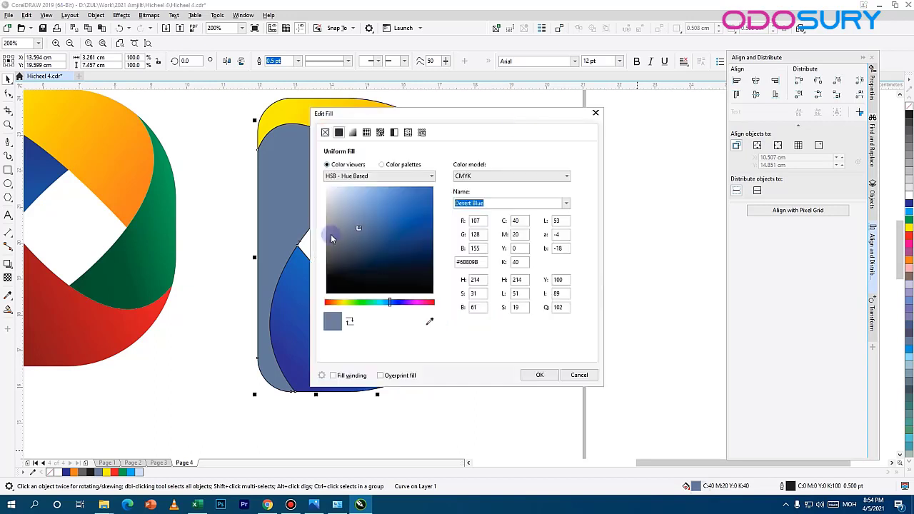
{"action": "left_click", "coordinate": [355, 133]}
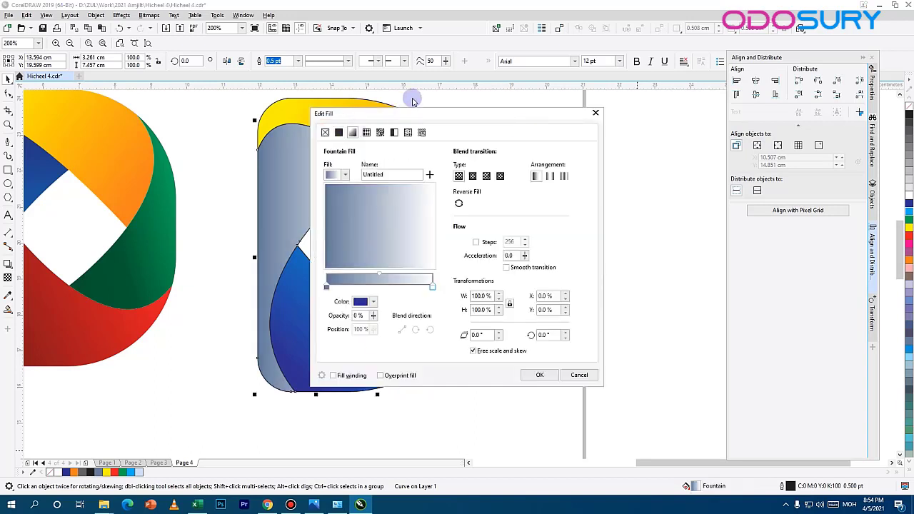
{"action": "left_click_drag", "start_coordinate": [415, 96], "coordinate": [666, 98]}
{"action": "left_click", "coordinate": [577, 270]}
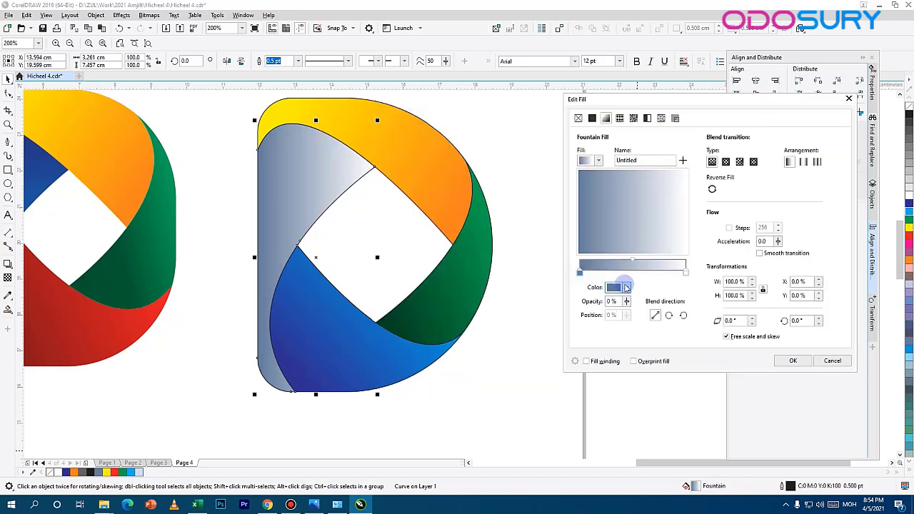
{"action": "left_click", "coordinate": [614, 287]}
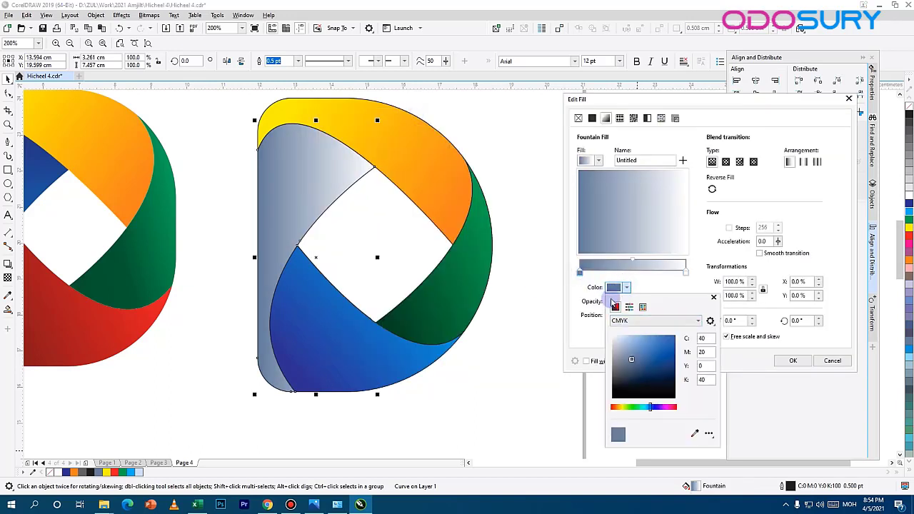
{"action": "left_click", "coordinate": [694, 436]}
{"action": "left_click", "coordinate": [903, 266]}
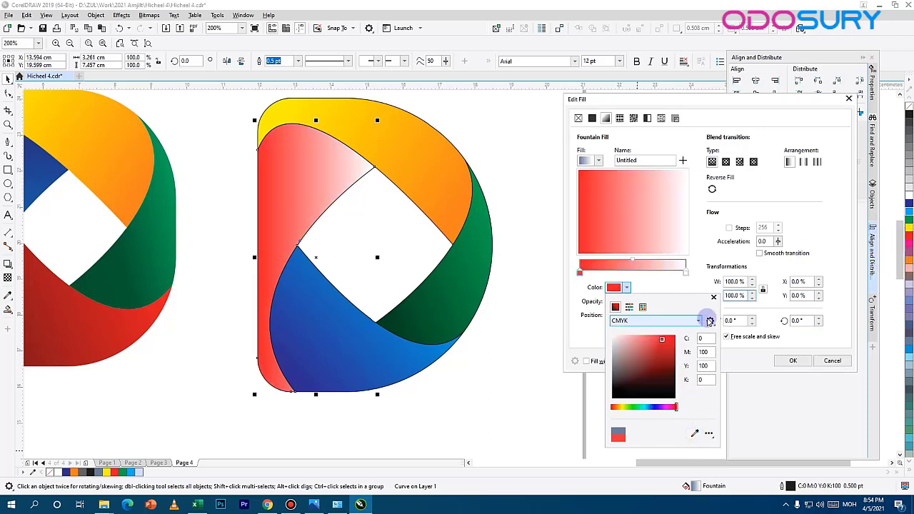
Step: Set the end colour of the left section's fountain fill to dark red and apply the fill
{"action": "left_click", "coordinate": [686, 273]}
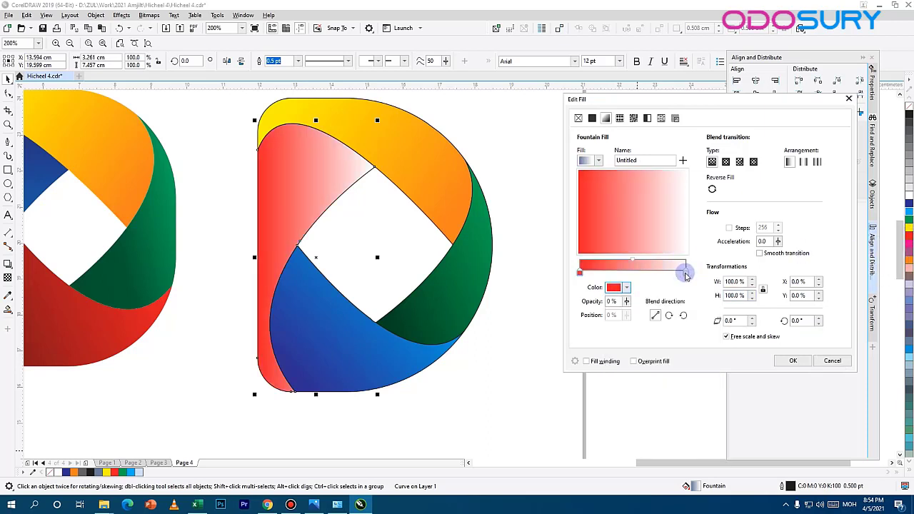
{"action": "left_click", "coordinate": [625, 288]}
{"action": "left_click", "coordinate": [695, 434]}
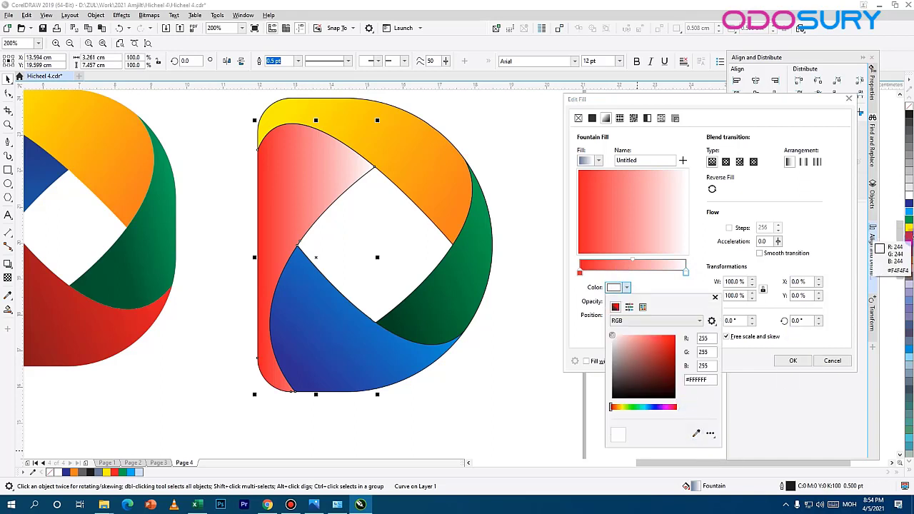
{"action": "left_click", "coordinate": [670, 367]}
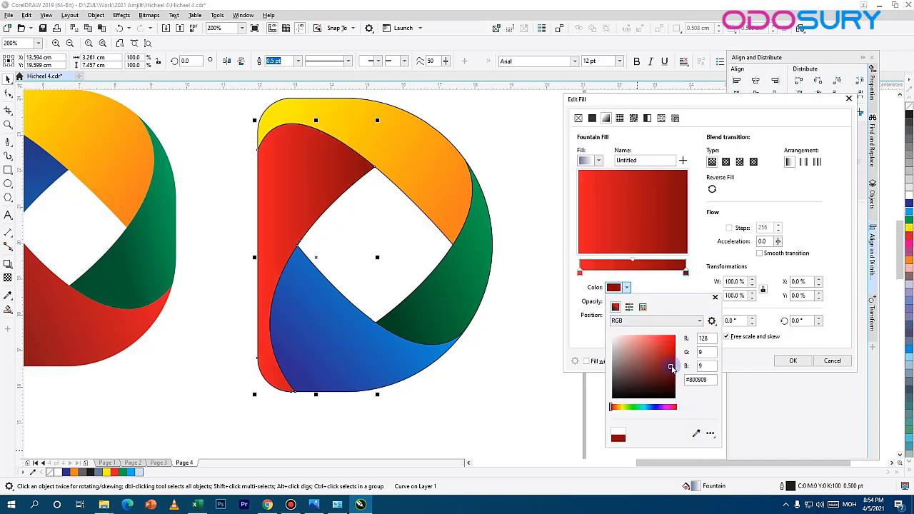
{"action": "left_click_drag", "start_coordinate": [671, 368], "coordinate": [670, 371]}
{"action": "left_click", "coordinate": [719, 245]}
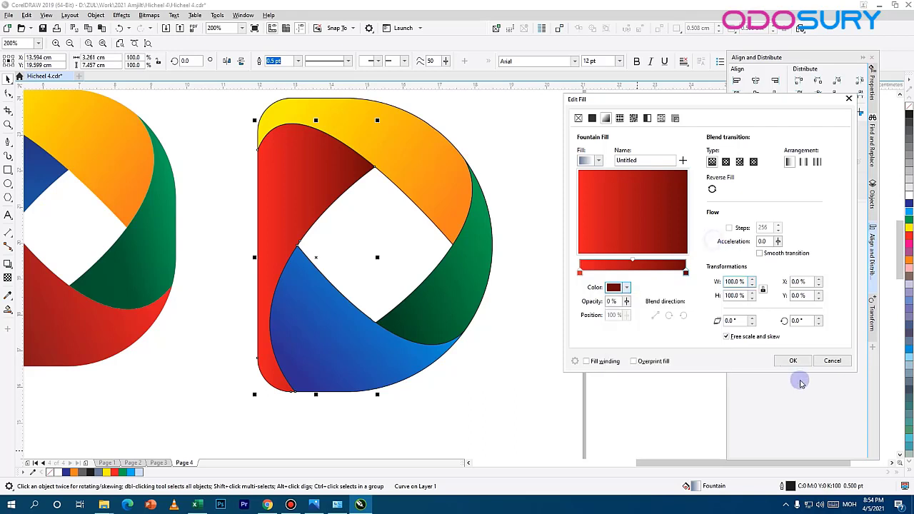
{"action": "left_click", "coordinate": [793, 360]}
Step: Remove the outline from all four sections of the new D logo
{"action": "left_click", "coordinate": [387, 137]}
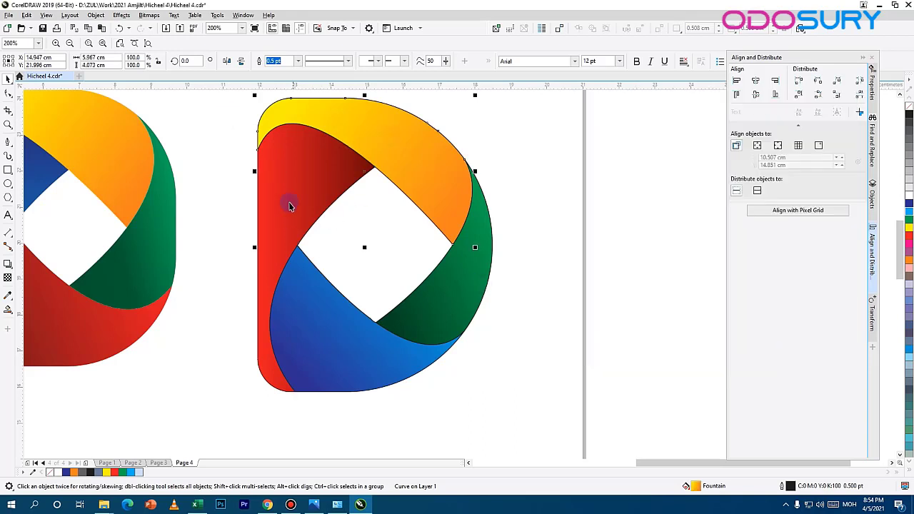
{"action": "left_click", "coordinate": [266, 324], "text": "shift"}
{"action": "left_click", "coordinate": [473, 302], "text": "shift"}
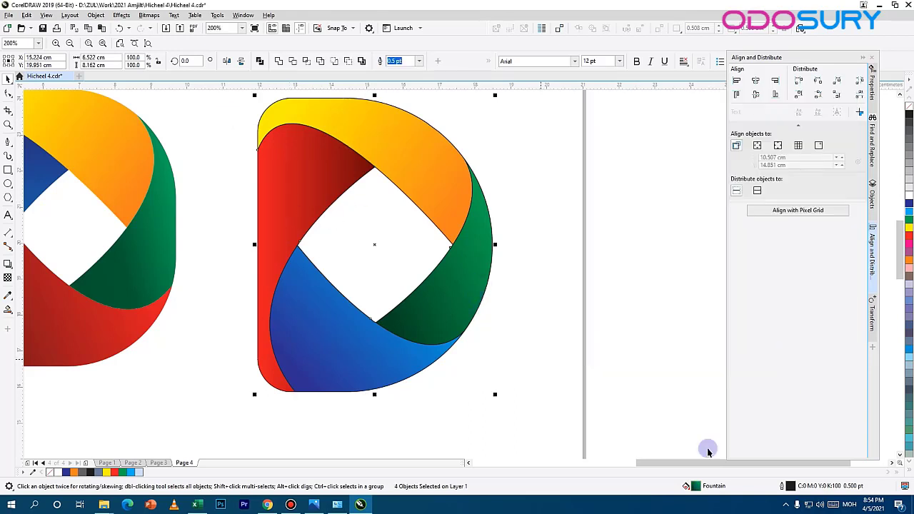
{"action": "double_click", "coordinate": [790, 486]}
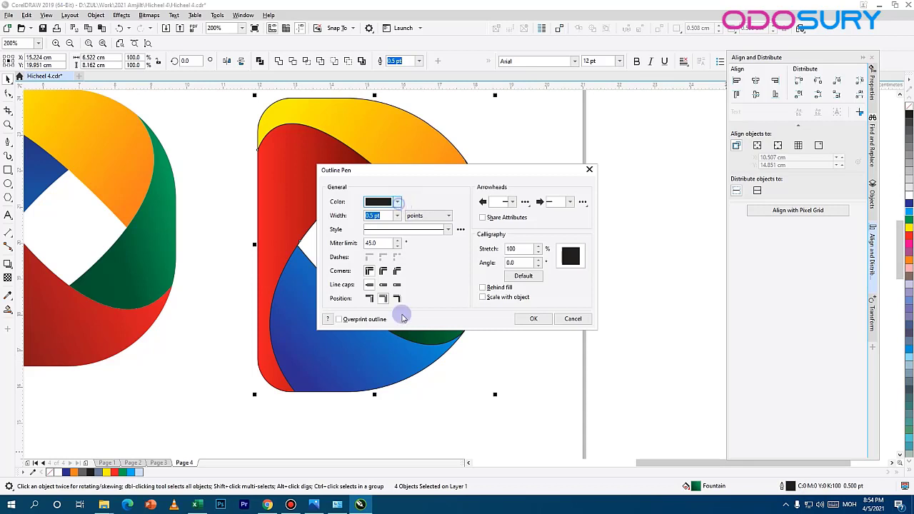
{"action": "left_click", "coordinate": [389, 346]}
{"action": "left_click", "coordinate": [509, 323]}
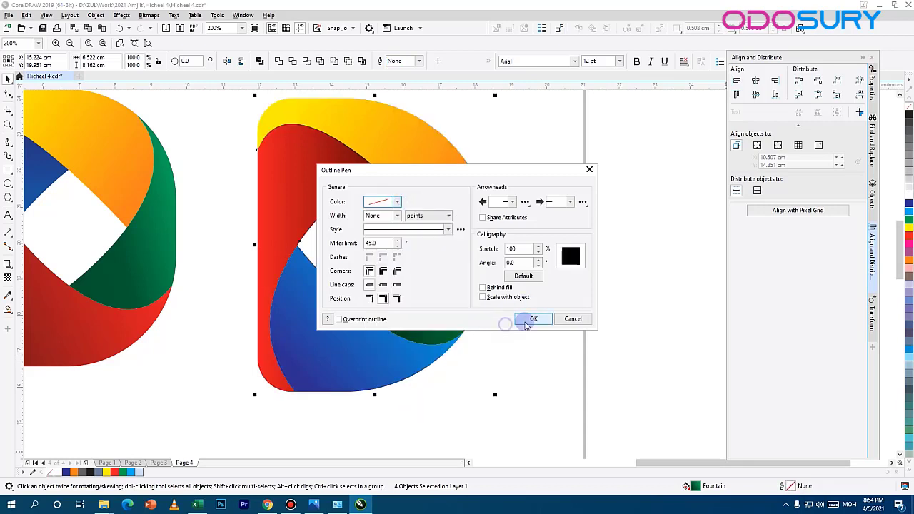
{"action": "left_click", "coordinate": [530, 319]}
{"action": "left_click", "coordinate": [490, 158]}
Step: Compare the new D logo with the reference and examine its section edges up close
{"action": "scroll", "coordinate": [441, 224], "scroll_direction": "down", "scroll_amount": 3}
{"action": "scroll", "coordinate": [296, 216], "scroll_direction": "up", "scroll_amount": 3}
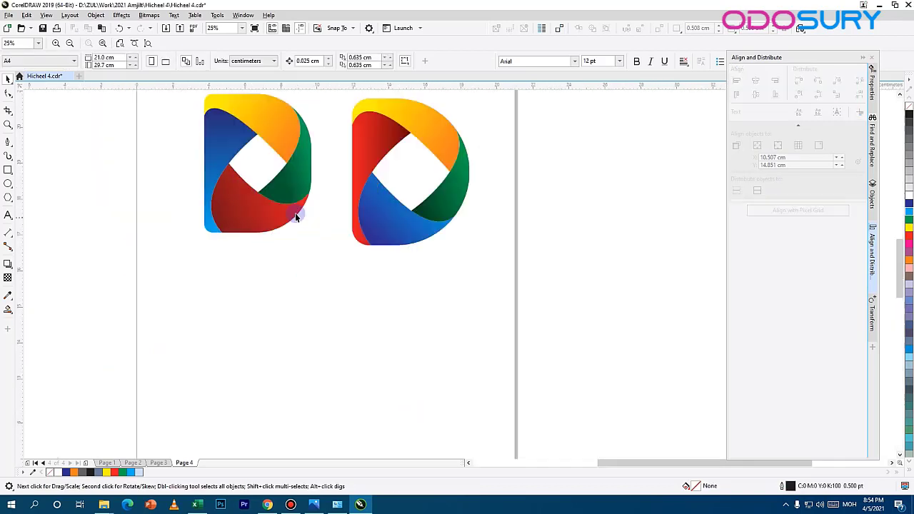
{"action": "scroll", "coordinate": [458, 195], "scroll_direction": "down", "scroll_amount": 1}
{"action": "left_click_drag", "start_coordinate": [485, 187], "coordinate": [291, 320]}
{"action": "scroll", "coordinate": [292, 285], "scroll_direction": "up", "scroll_amount": 2}
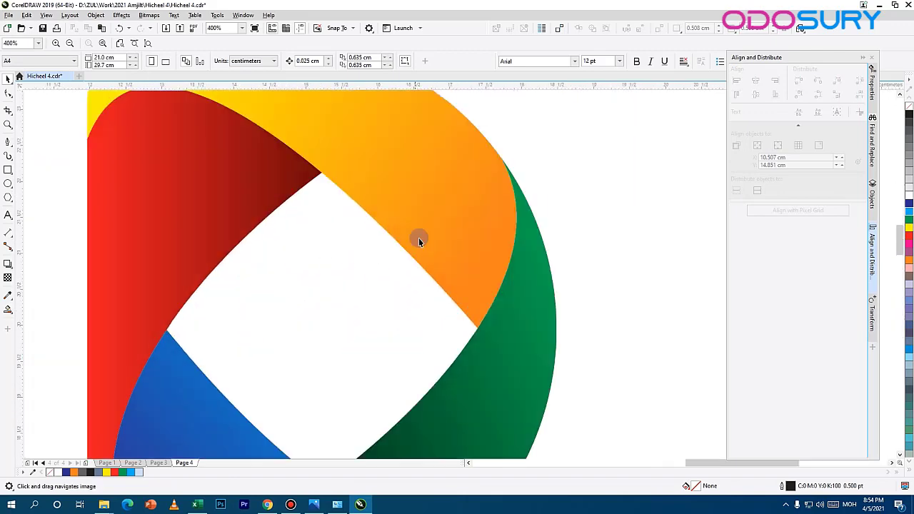
{"action": "scroll", "coordinate": [418, 238], "scroll_direction": "down", "scroll_amount": 1}
{"action": "left_click_drag", "start_coordinate": [446, 260], "coordinate": [339, 245]}
Step: Enlarge the whole new D logo to about 10.2 × 12.8 cm and place it below and right of the reference logo
{"action": "left_click", "coordinate": [320, 168]}
{"action": "left_click", "coordinate": [360, 321], "text": "shift"}
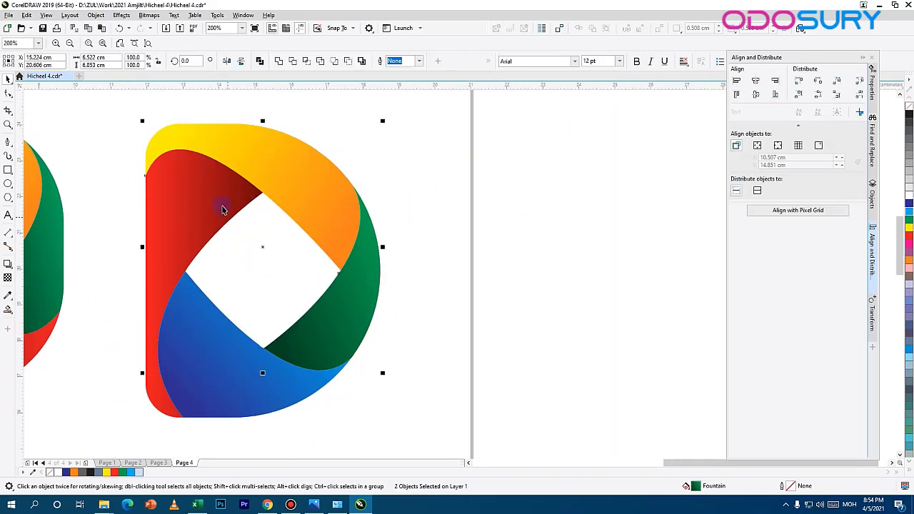
{"action": "left_click_drag", "start_coordinate": [384, 121], "coordinate": [341, 172]}
{"action": "scroll", "coordinate": [364, 219], "scroll_direction": "down", "scroll_amount": 1}
{"action": "left_click_drag", "start_coordinate": [364, 219], "coordinate": [310, 337]}
{"action": "left_click_drag", "start_coordinate": [345, 266], "coordinate": [400, 186]}
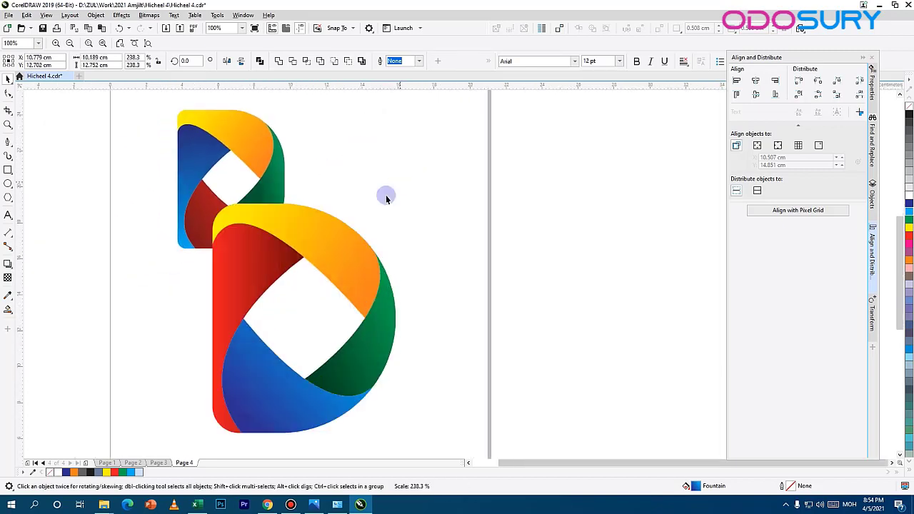
{"action": "left_click_drag", "start_coordinate": [335, 235], "coordinate": [409, 242]}
Step: Deselect the logo, show the whole page and save the document
{"action": "left_click", "coordinate": [394, 158]}
{"action": "scroll", "coordinate": [394, 157], "scroll_direction": "down", "scroll_amount": 1}
{"action": "left_click_drag", "start_coordinate": [393, 157], "coordinate": [338, 185]}
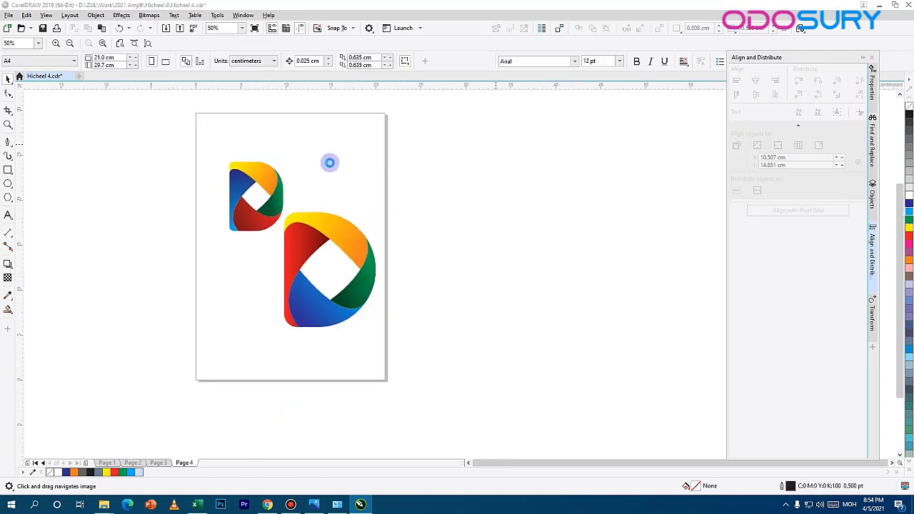
{"action": "key", "text": "ctrl+s"}
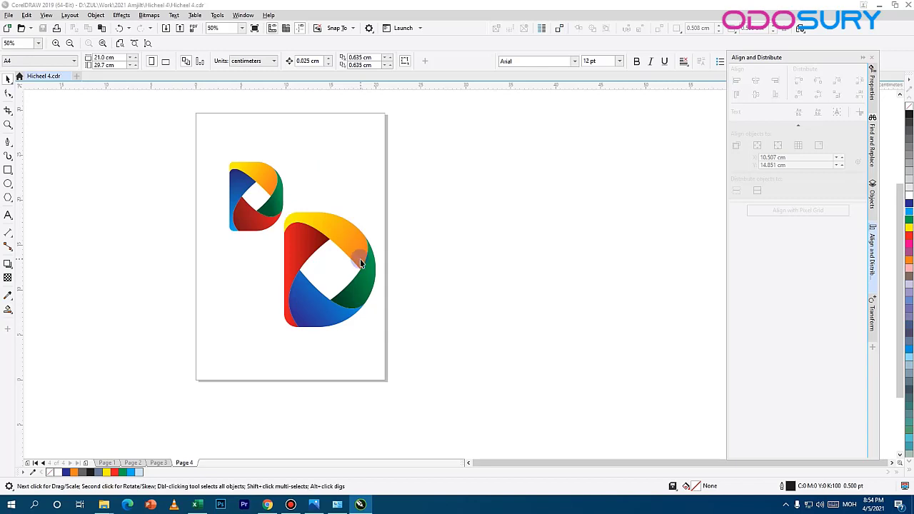